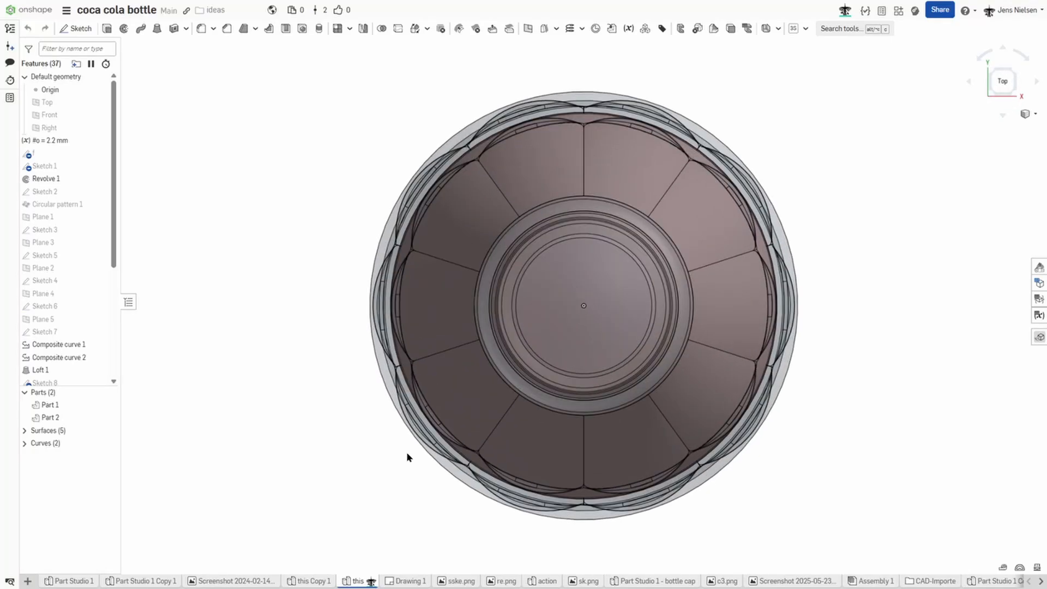
Step: Review the bottle drawing from front and isometric views, then fit the whole sheet in view
{"action": "key", "text": "shift+Down"}
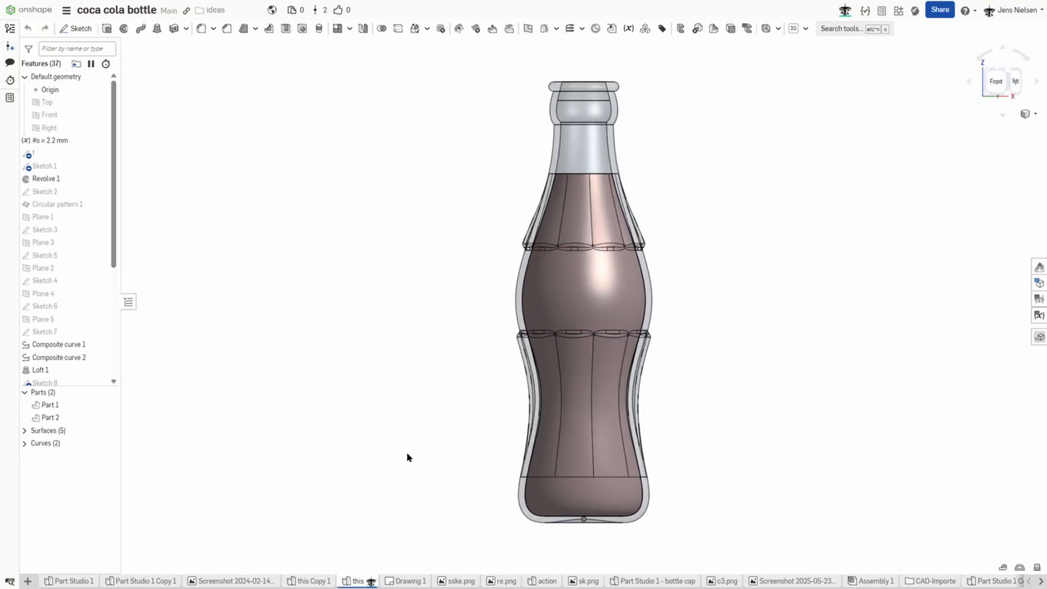
{"action": "key", "text": "shift+7"}
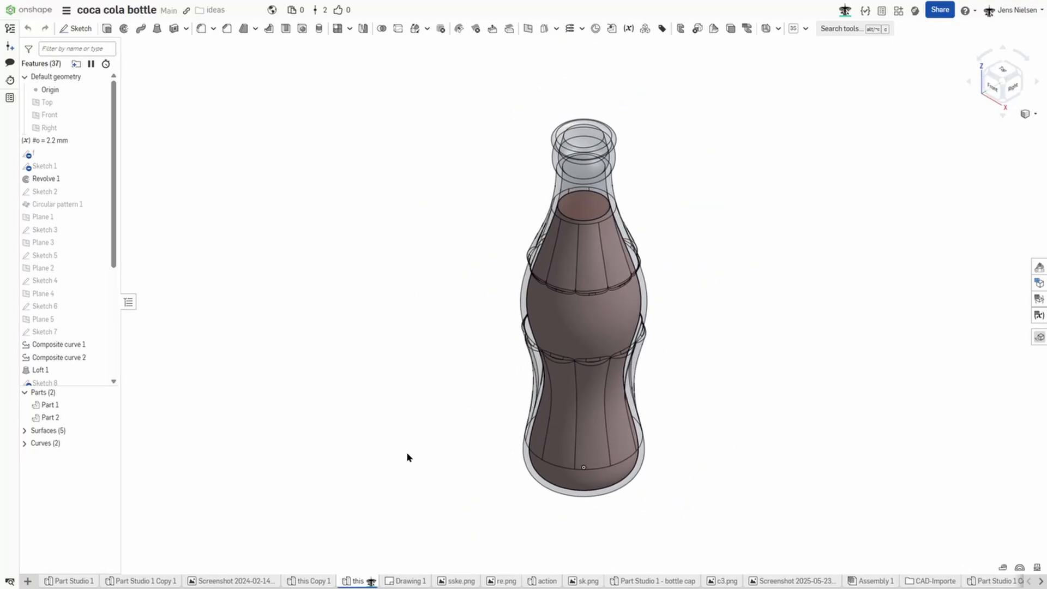
{"action": "key", "text": "shift+z"}
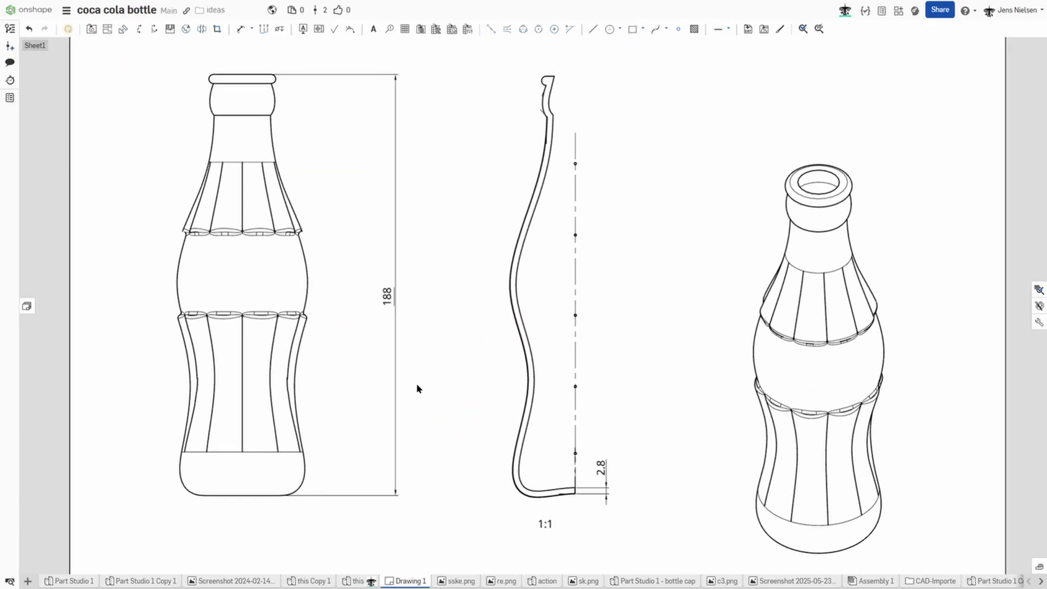
{"action": "scroll", "coordinate": [412, 366], "scroll_direction": "up", "scroll_amount": 3}
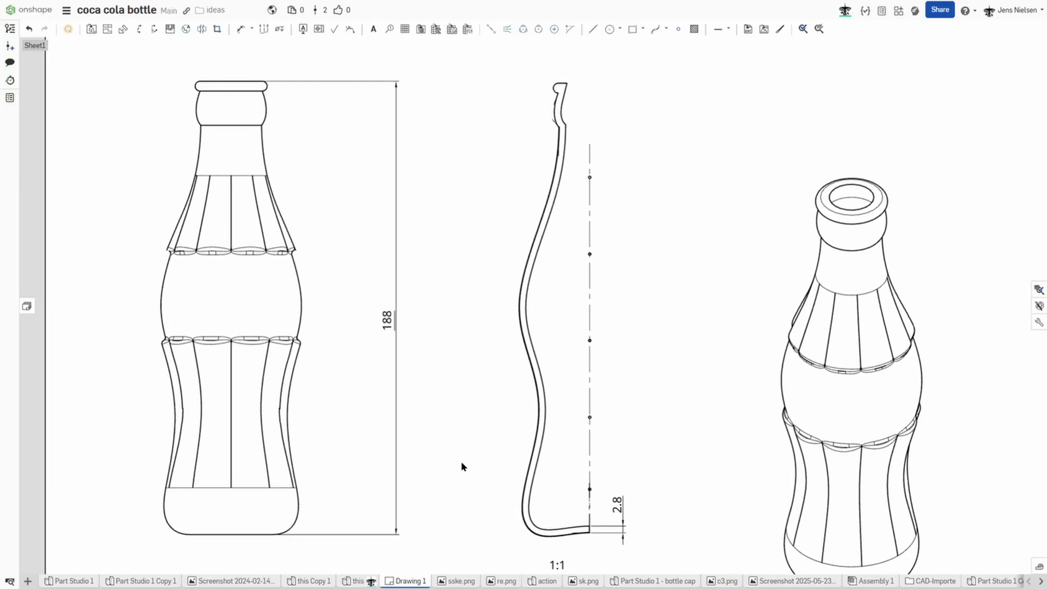
{"action": "scroll", "coordinate": [510, 505], "scroll_direction": "down", "scroll_amount": 1}
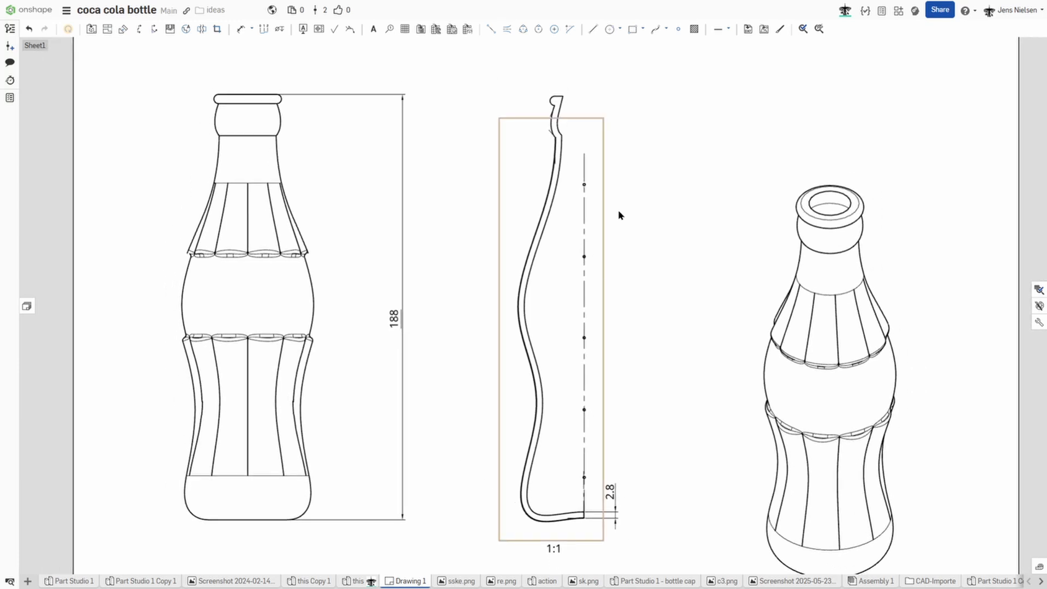
{"action": "scroll", "coordinate": [621, 349], "scroll_direction": "down", "scroll_amount": 1}
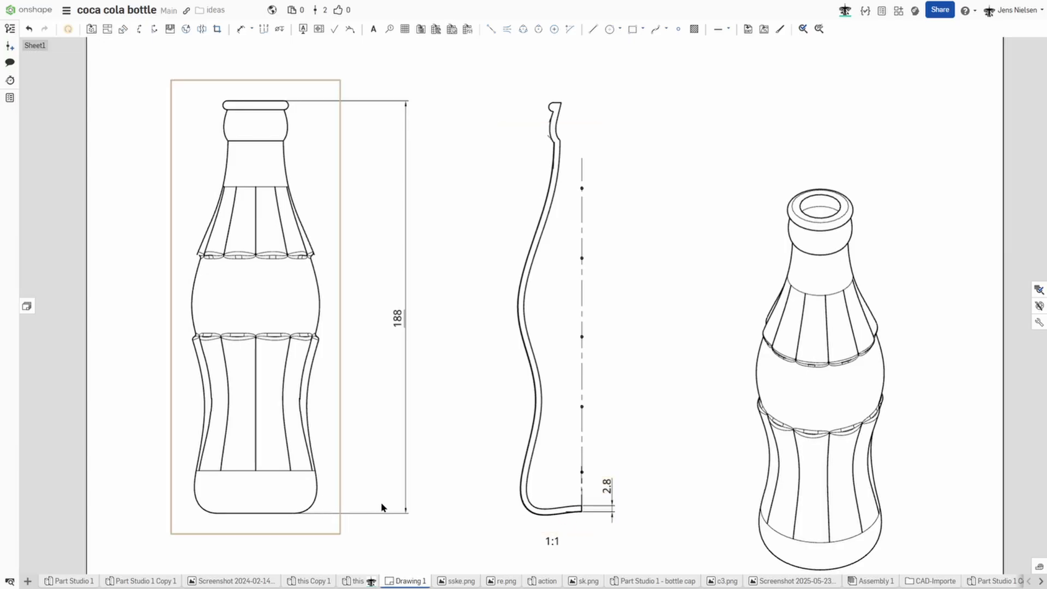
{"action": "scroll", "coordinate": [620, 432], "scroll_direction": "up", "scroll_amount": 1}
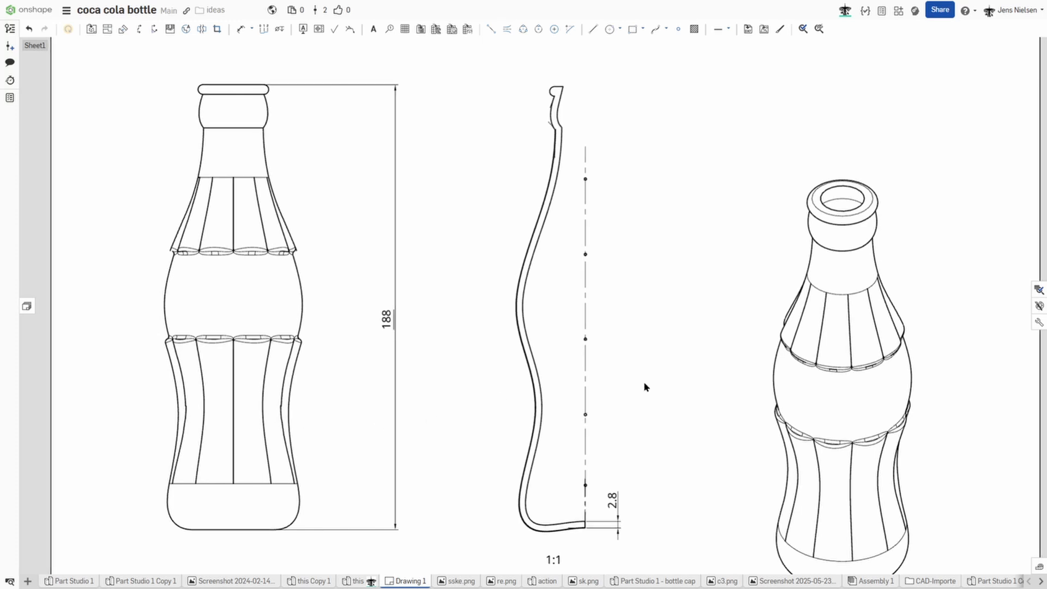
{"action": "key", "text": "f"}
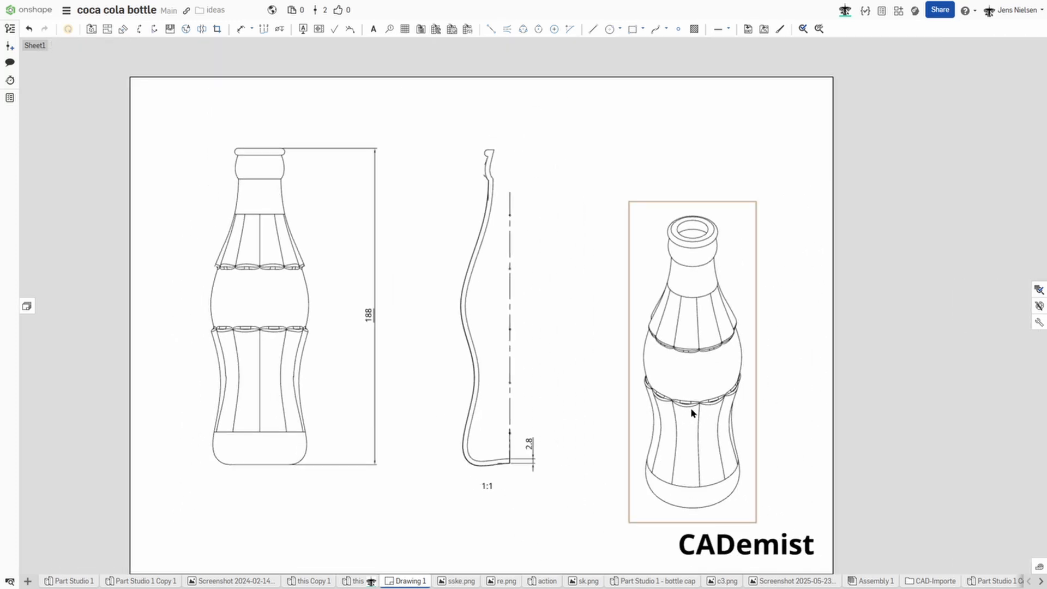
{"action": "scroll", "coordinate": [602, 425], "scroll_direction": "up", "scroll_amount": 2}
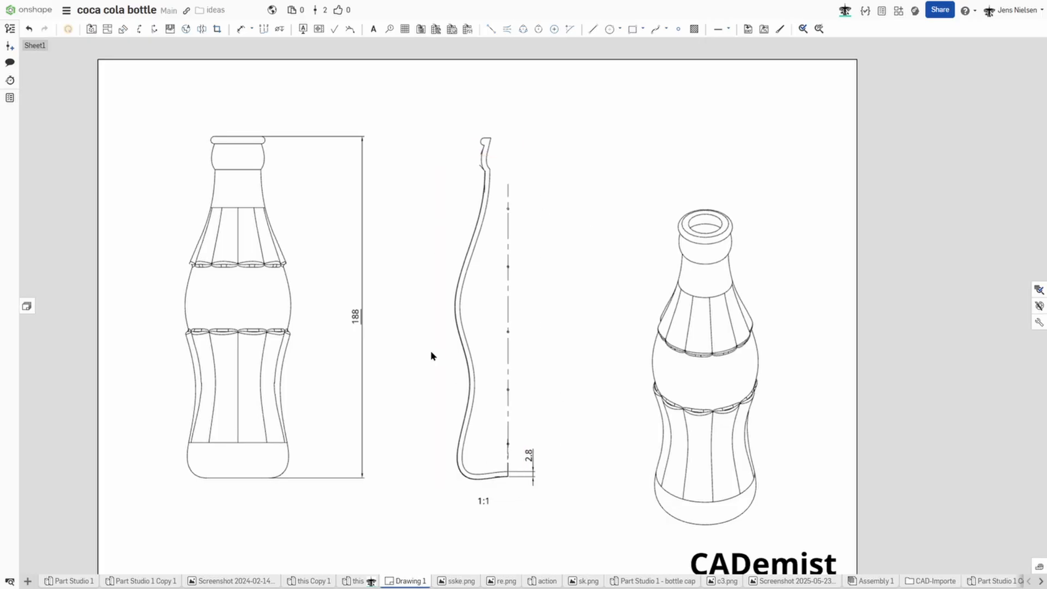
{"action": "scroll", "coordinate": [564, 460], "scroll_direction": "up", "scroll_amount": 2}
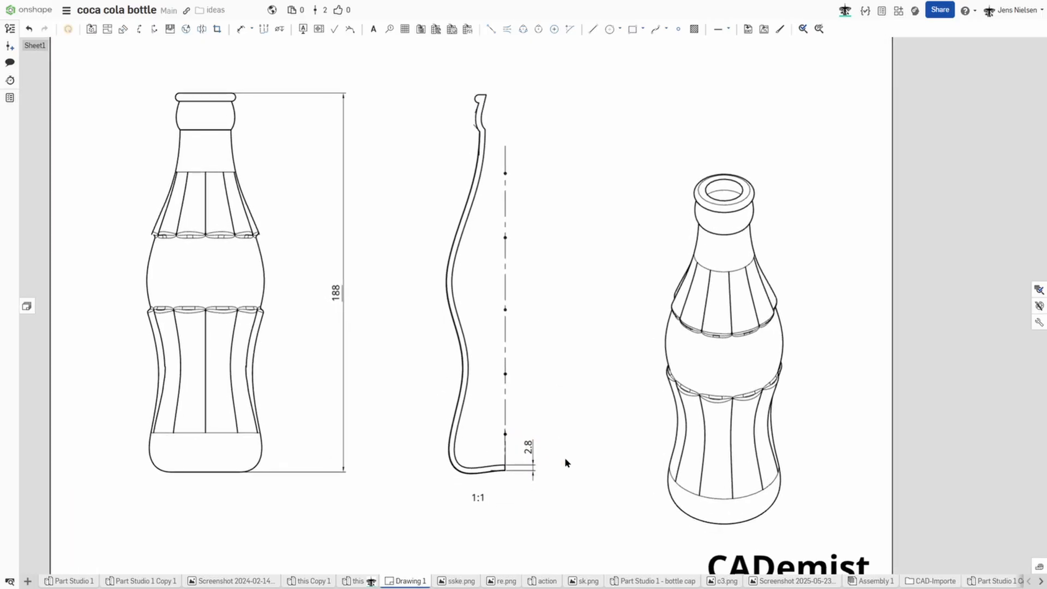
{"action": "scroll", "coordinate": [564, 462], "scroll_direction": "up", "scroll_amount": 1}
{"action": "scroll", "coordinate": [565, 460], "scroll_direction": "up", "scroll_amount": 1}
{"action": "scroll", "coordinate": [567, 458], "scroll_direction": "up", "scroll_amount": 1}
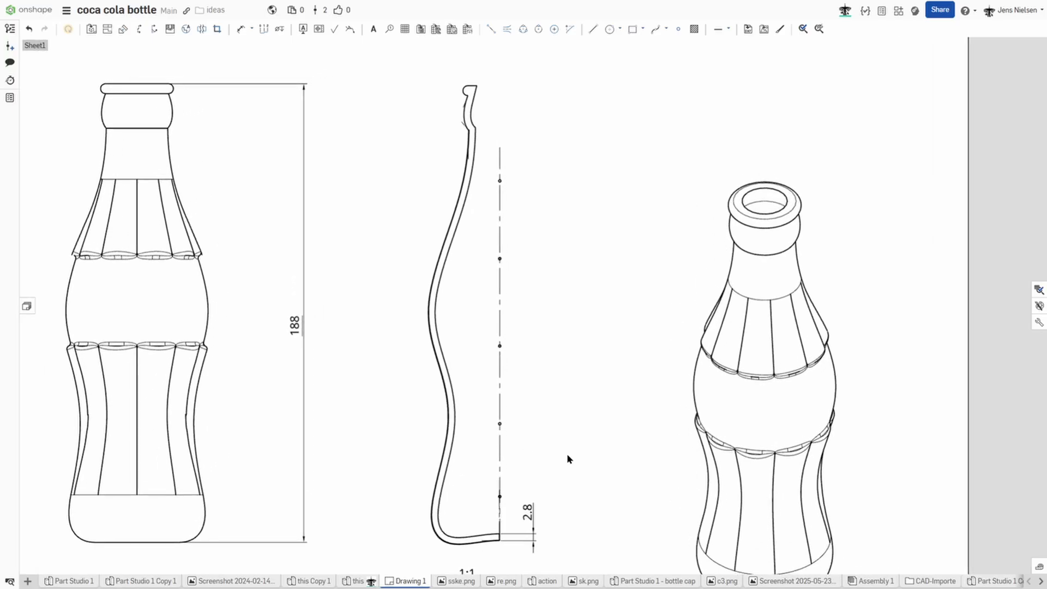
{"action": "scroll", "coordinate": [567, 458], "scroll_direction": "up", "scroll_amount": 1}
{"action": "scroll", "coordinate": [566, 458], "scroll_direction": "up", "scroll_amount": 2}
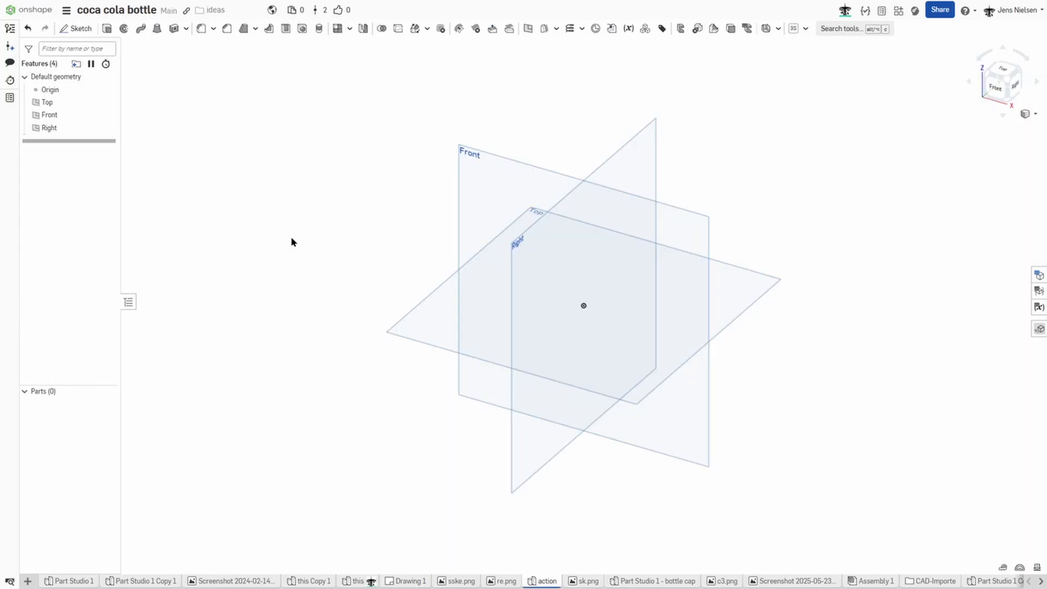
Step: Start a new sketch on the Front plane, viewed normal with default planes hidden
{"action": "key", "text": "s"}
{"action": "left_click", "coordinate": [302, 228]}
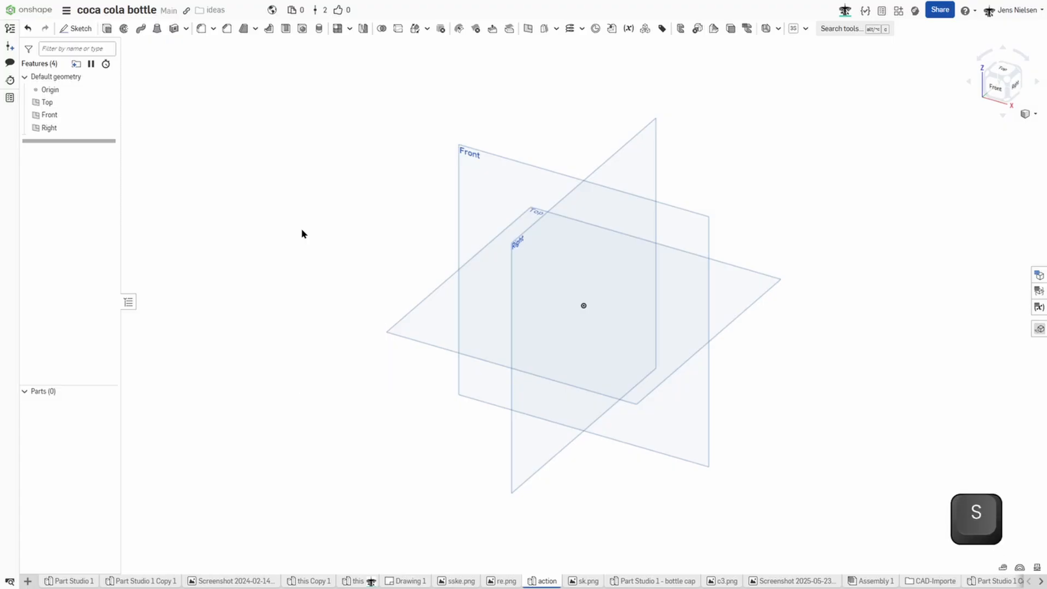
{"action": "left_click", "coordinate": [466, 183]}
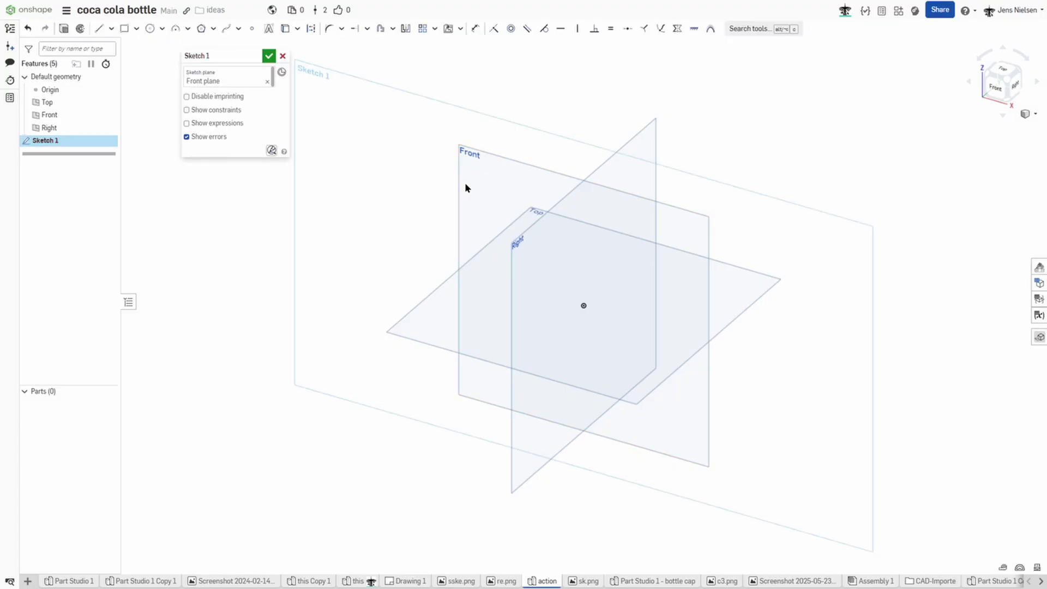
{"action": "key", "text": "n"}
{"action": "key", "text": "p"}
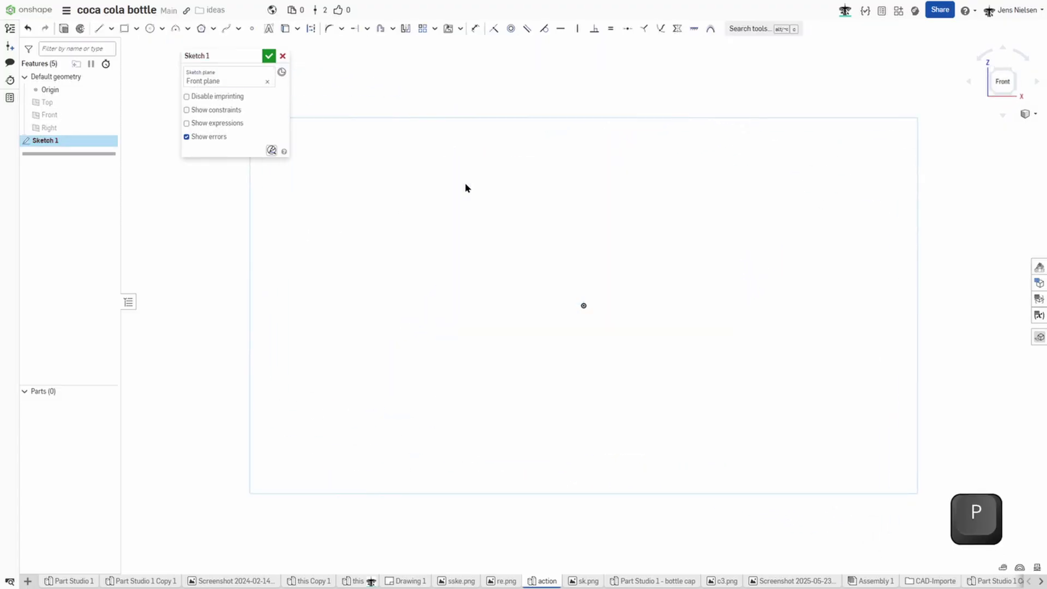
Step: Insert the sske.png bottle profile image into the sketch as a rectangle
{"action": "key", "text": "s"}
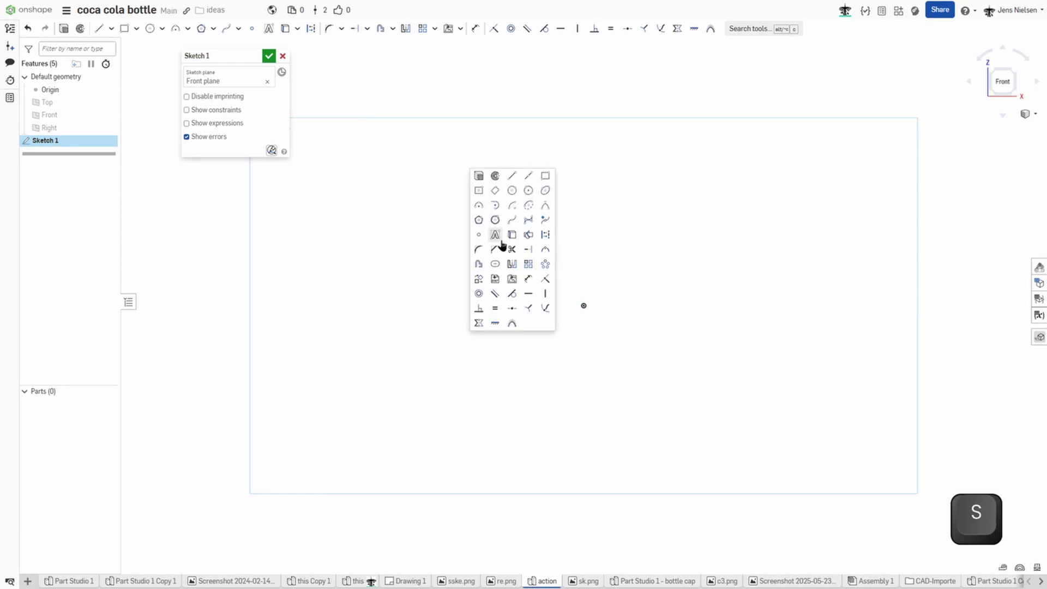
{"action": "left_click", "coordinate": [511, 279]}
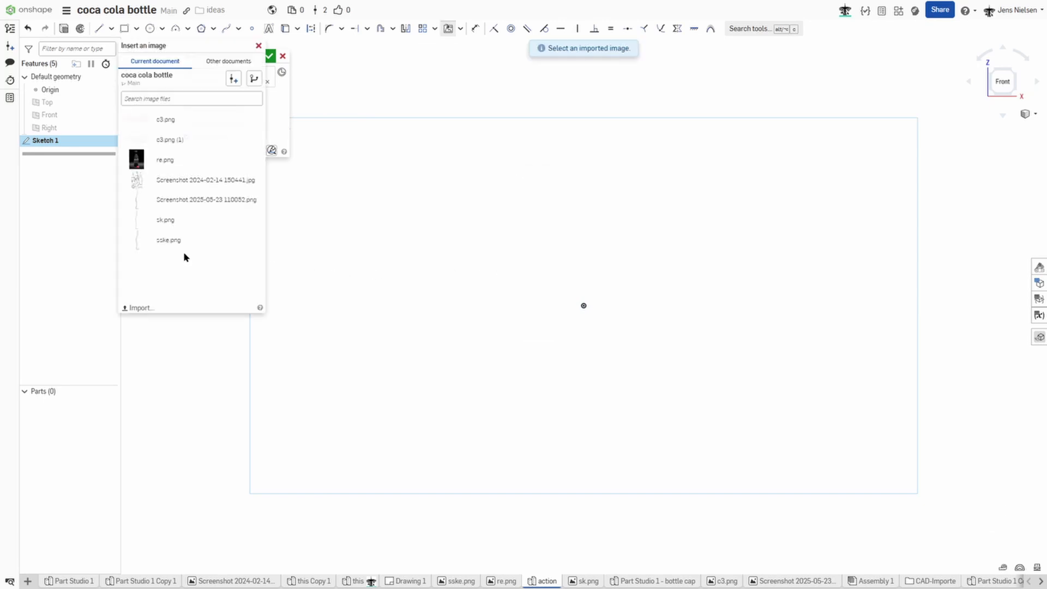
{"action": "left_click", "coordinate": [166, 241]}
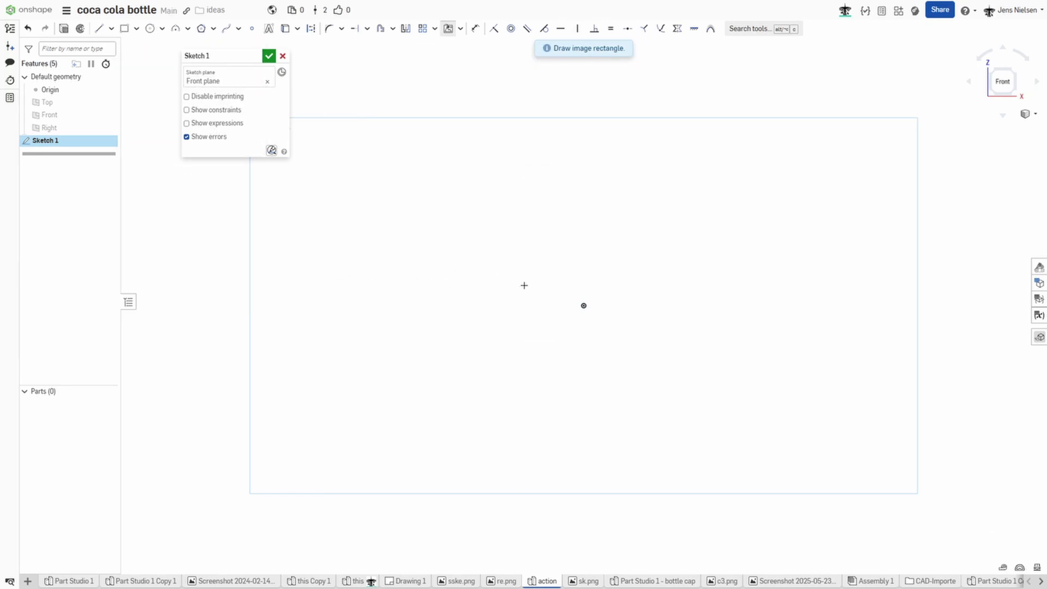
{"action": "left_click", "coordinate": [497, 292]}
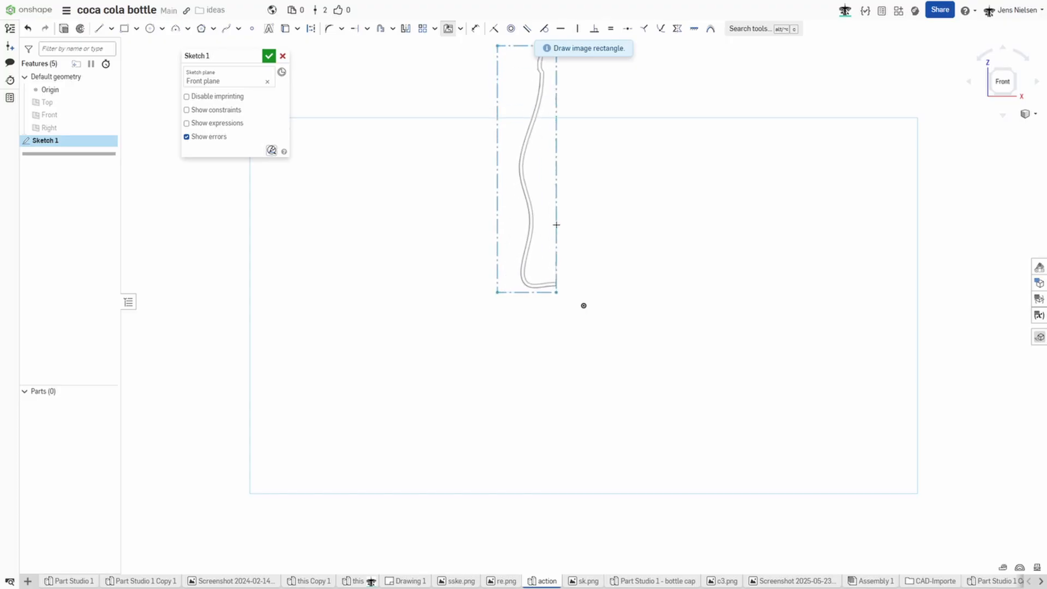
{"action": "left_click", "coordinate": [558, 226]}
Step: Draw a vertical construction line from the origin dimensioned to 188
{"action": "key", "text": "f"}
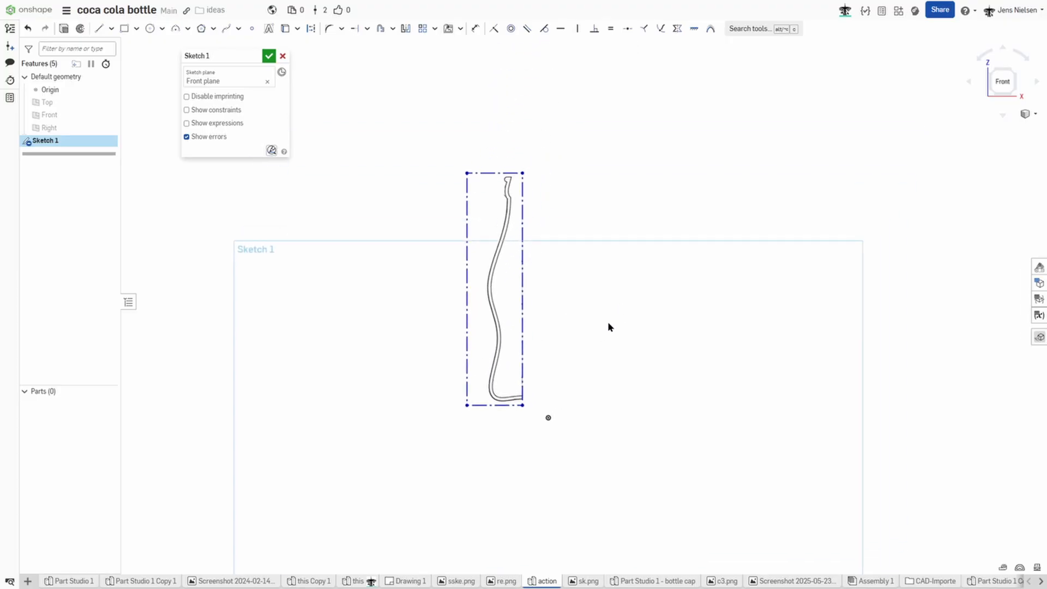
{"action": "key", "text": "l"}
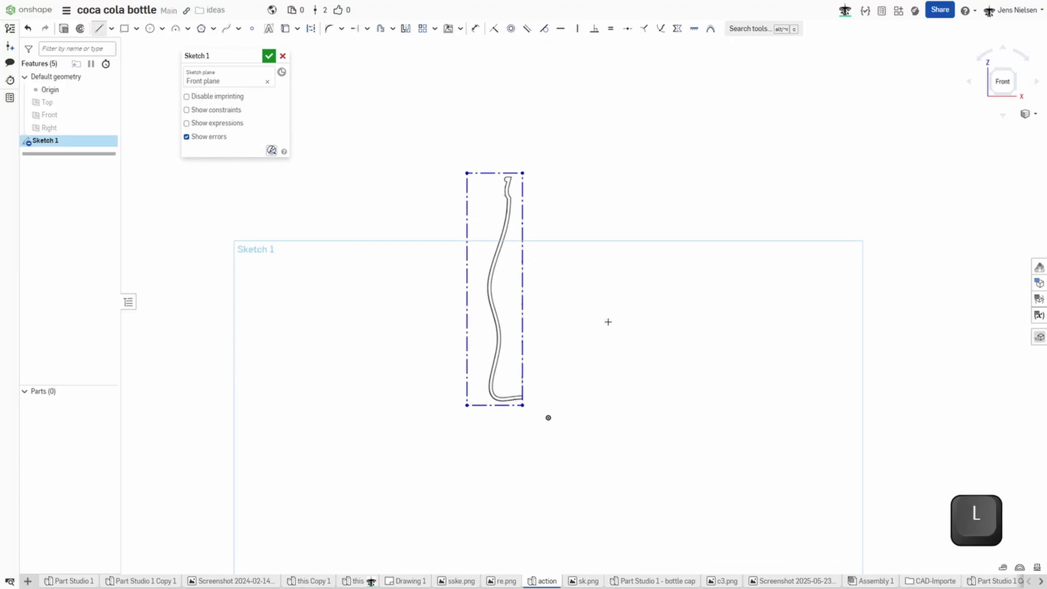
{"action": "key", "text": "q"}
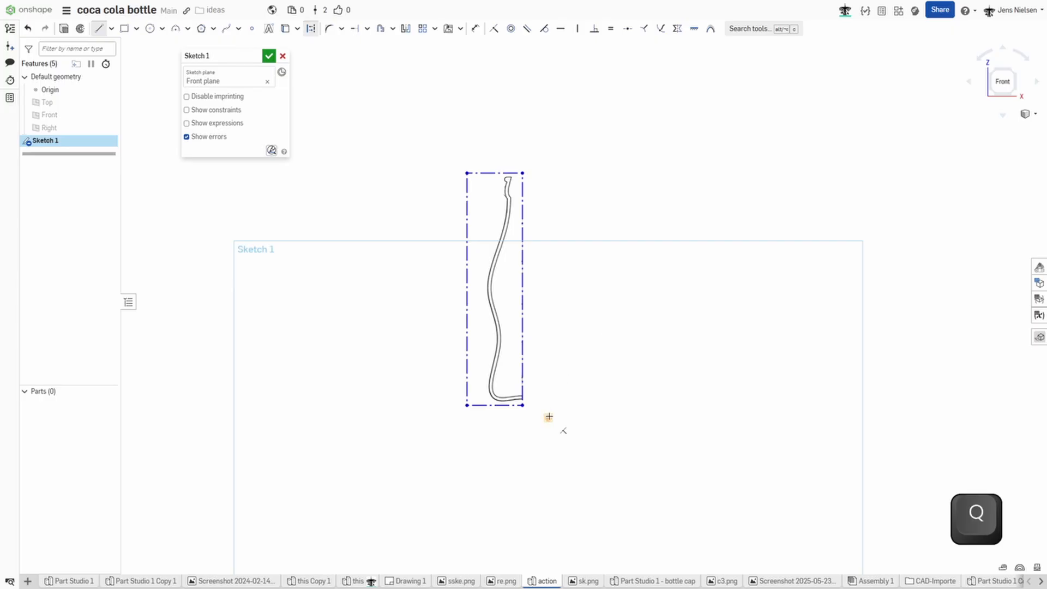
{"action": "left_click", "coordinate": [548, 417]}
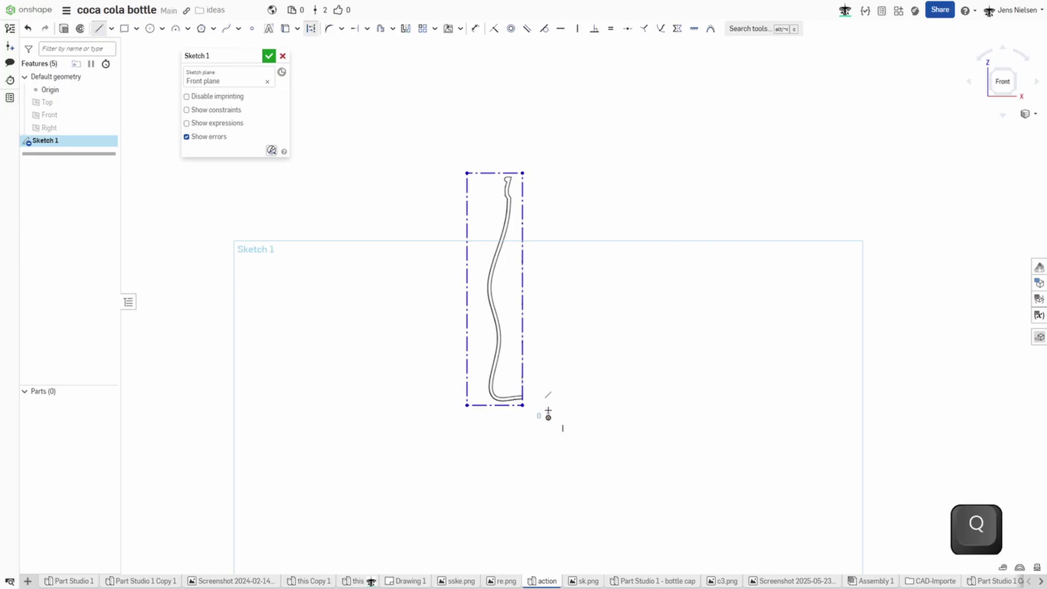
{"action": "left_click", "coordinate": [547, 321]}
{"action": "type", "text": "188"}
{"action": "key", "text": "Return"}
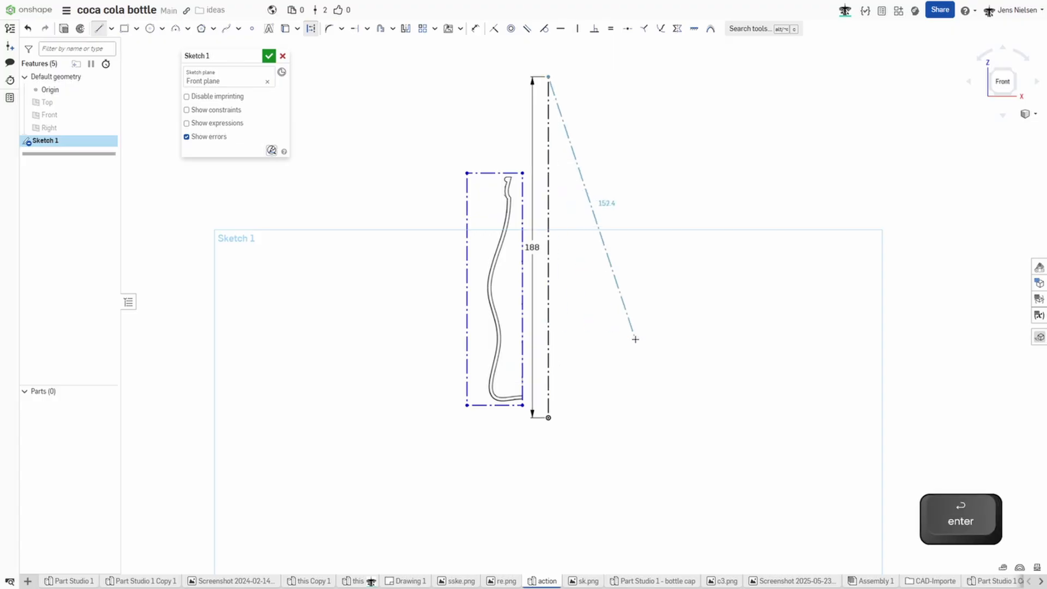
{"action": "key", "text": "Escape"}
{"action": "left_click_drag", "start_coordinate": [550, 253], "coordinate": [618, 253]}
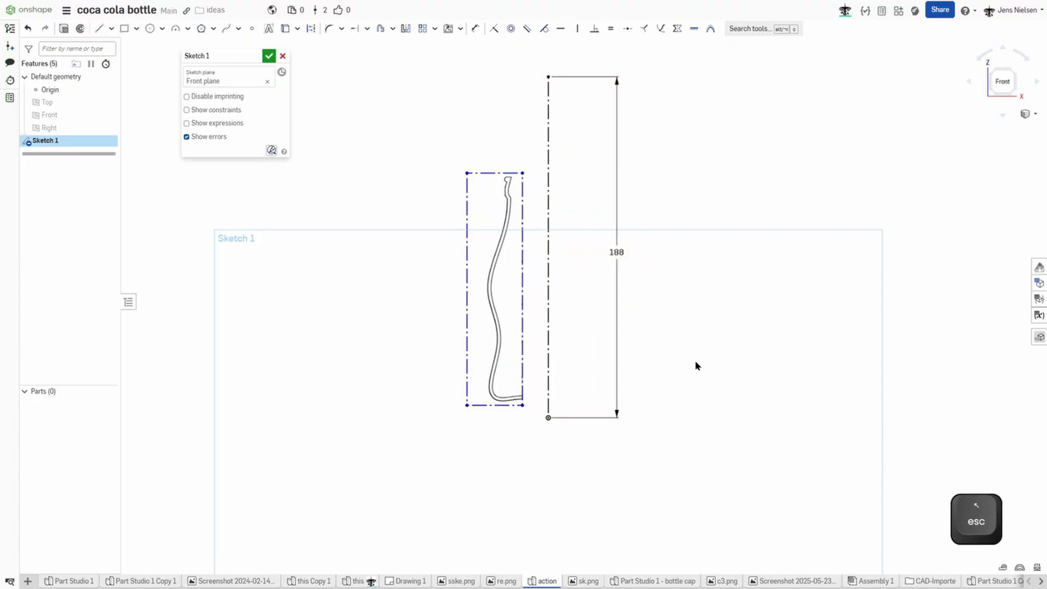
{"action": "scroll", "coordinate": [696, 361], "scroll_direction": "up", "scroll_amount": 2}
Step: Snap the image edge onto the construction line and resize the image to span the 188 height
{"action": "key", "text": "l"}
{"action": "left_click", "coordinate": [505, 399]}
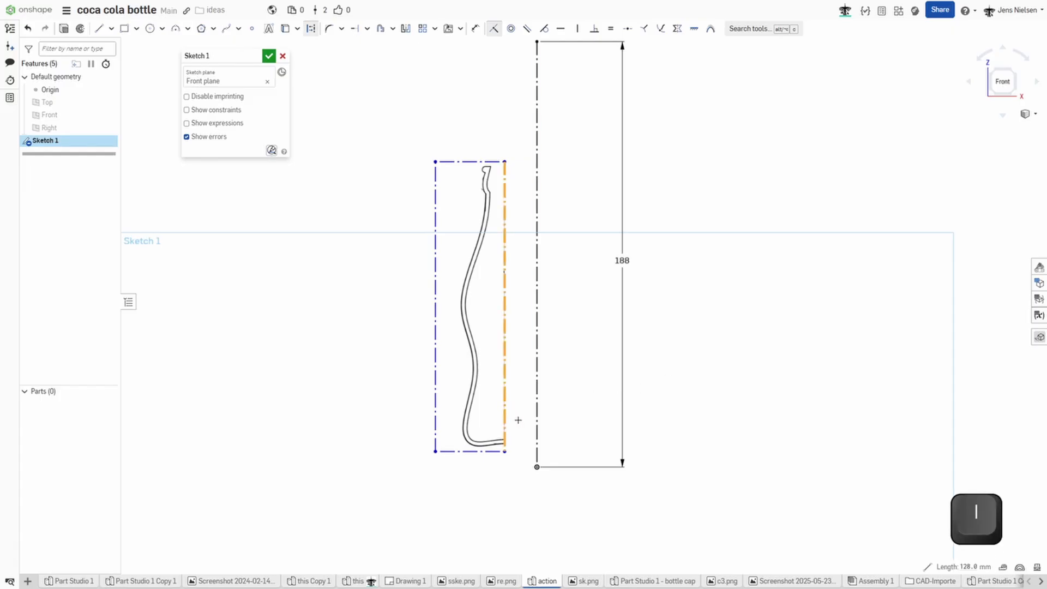
{"action": "left_click", "coordinate": [536, 467]}
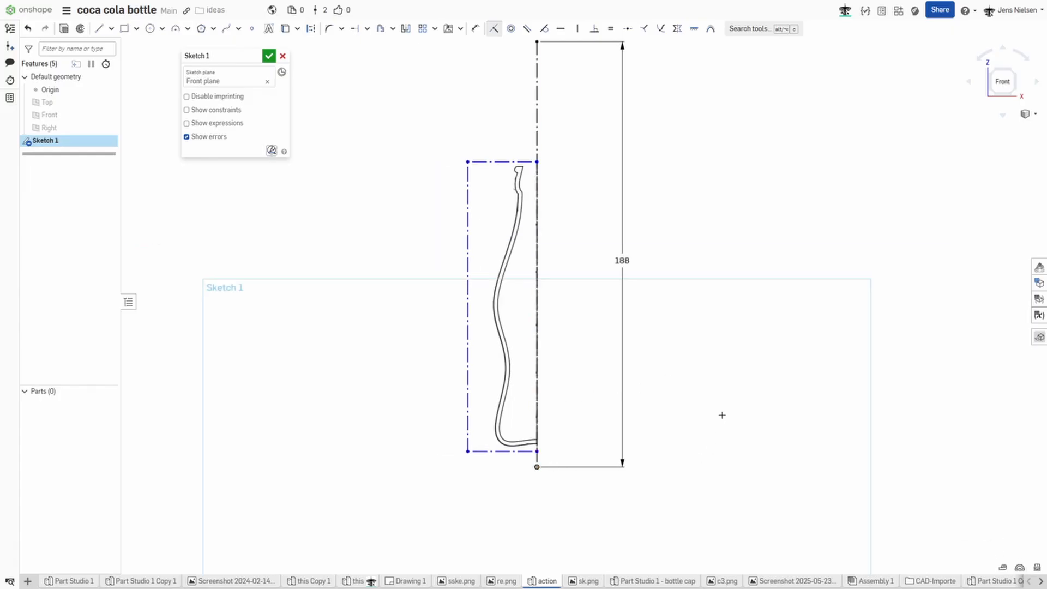
{"action": "key", "text": "f"}
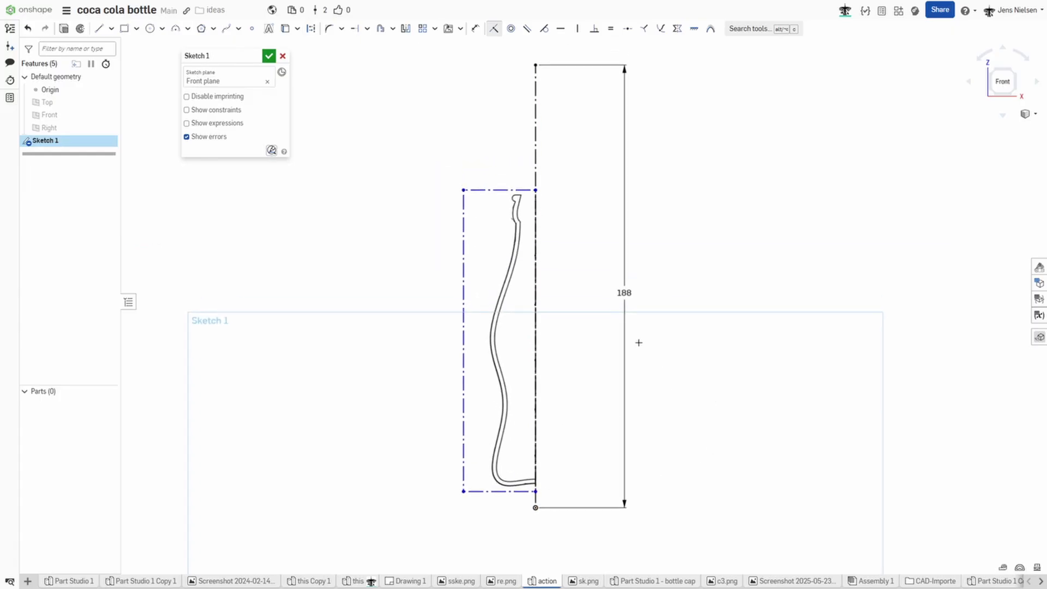
{"action": "key", "text": "f"}
{"action": "key", "text": "Escape"}
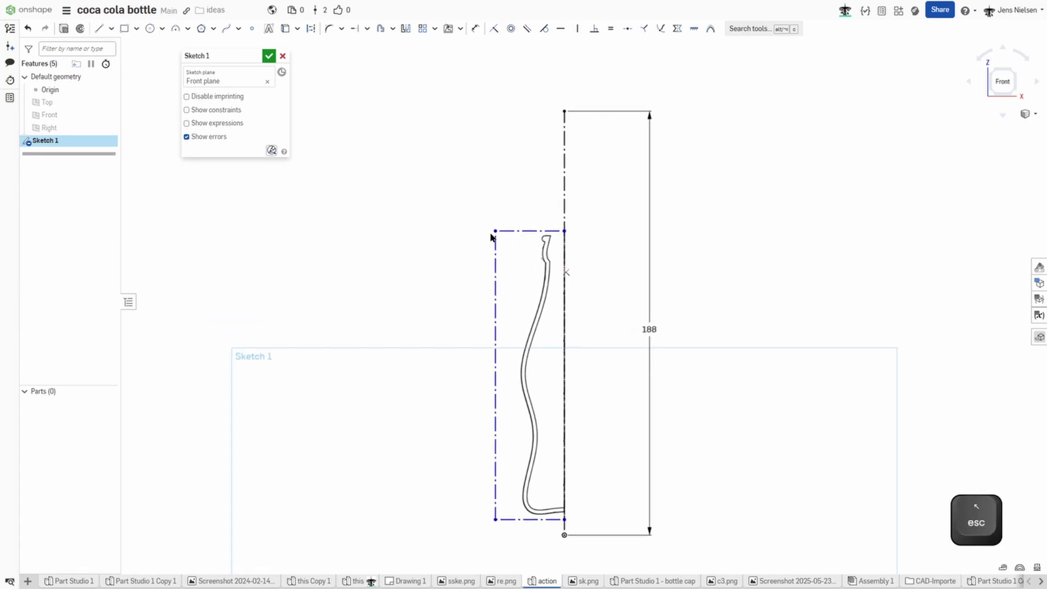
{"action": "left_click_drag", "start_coordinate": [493, 235], "coordinate": [457, 121]}
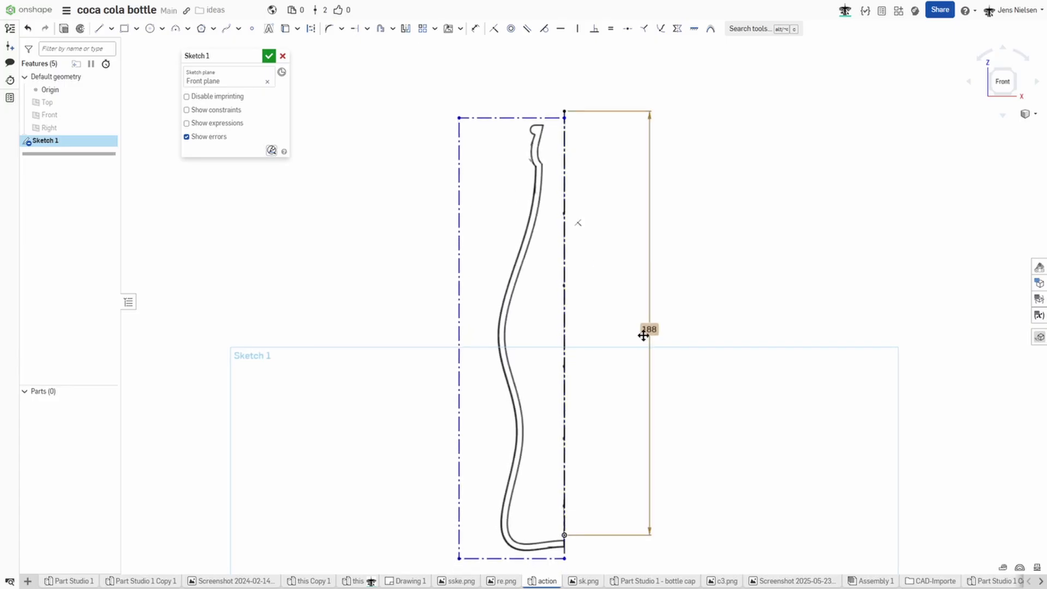
{"action": "scroll", "coordinate": [624, 379], "scroll_direction": "up", "scroll_amount": 2}
{"action": "scroll", "coordinate": [593, 441], "scroll_direction": "up", "scroll_amount": 1}
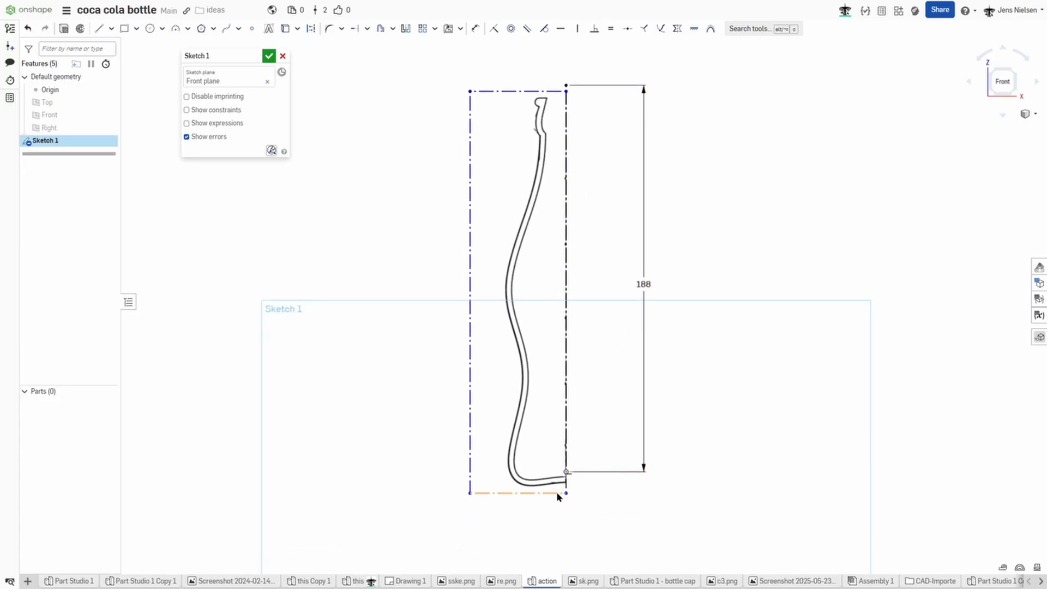
{"action": "left_click_drag", "start_coordinate": [557, 492], "coordinate": [558, 479]}
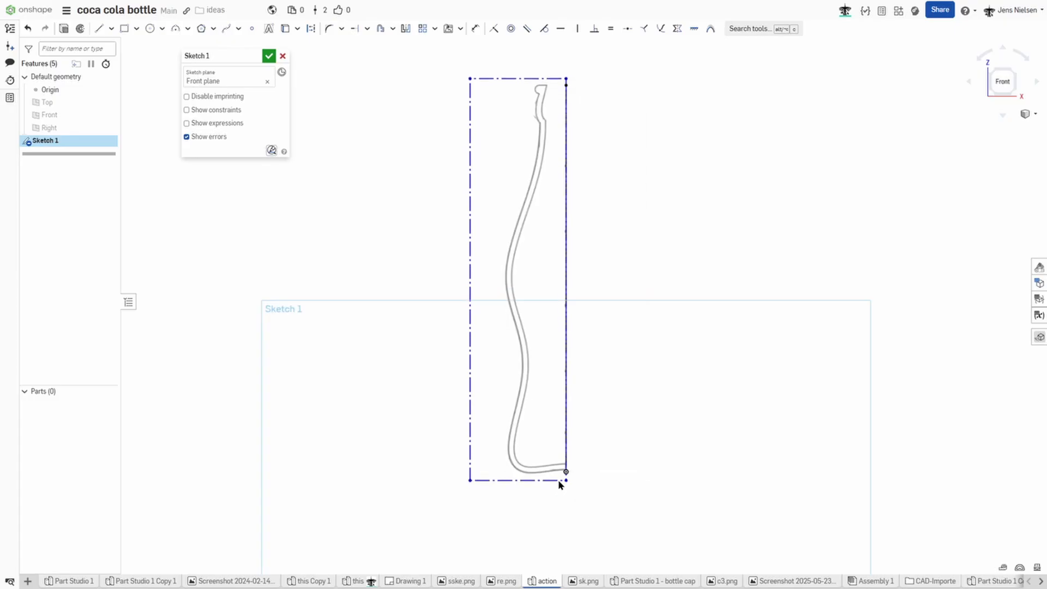
{"action": "left_click_drag", "start_coordinate": [558, 479], "coordinate": [560, 478]}
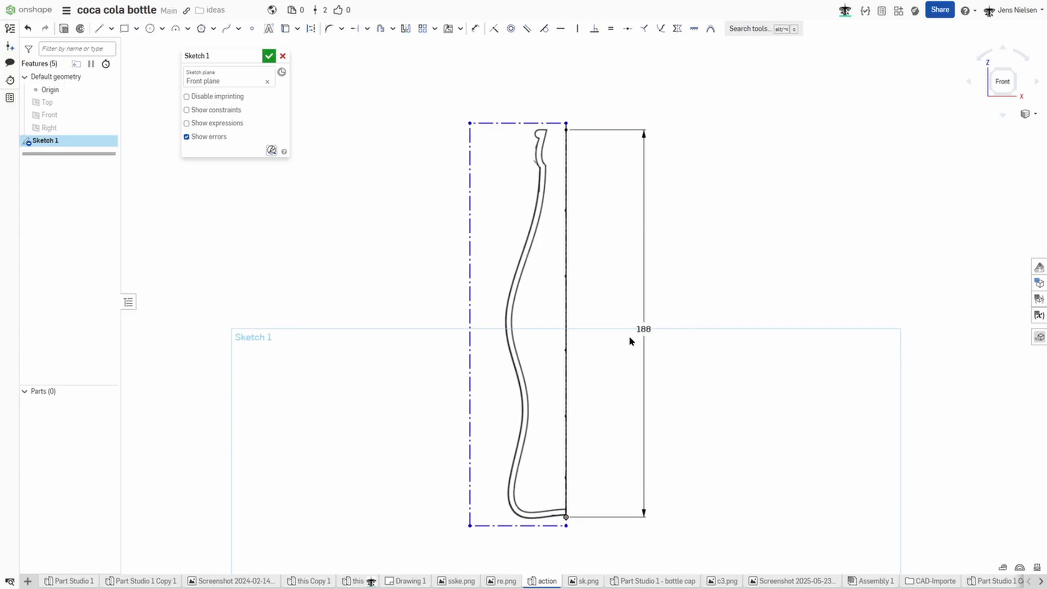
{"action": "scroll", "coordinate": [623, 343], "scroll_direction": "up", "scroll_amount": 1}
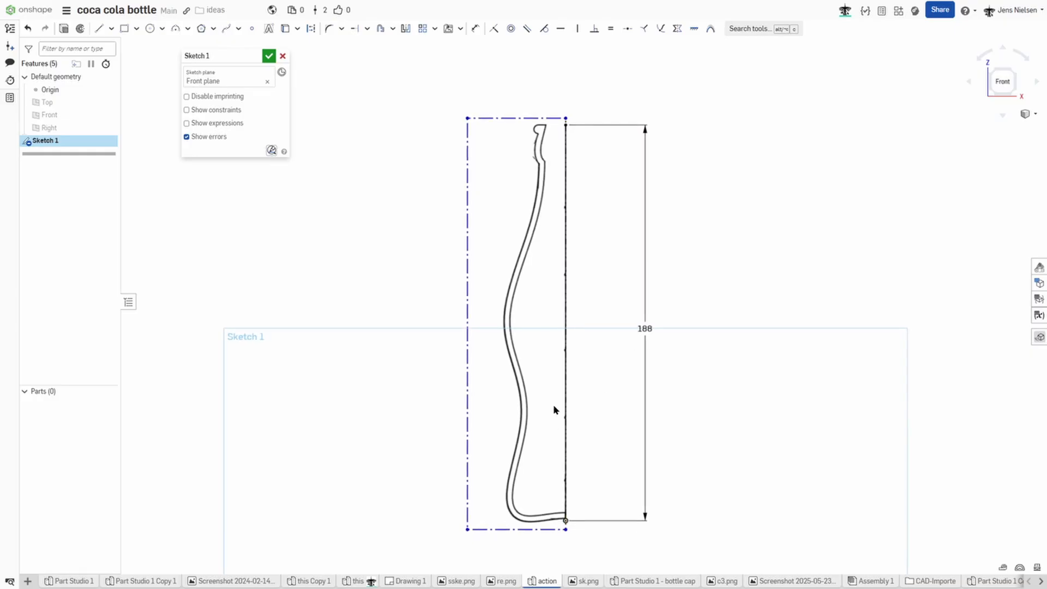
Step: Accept the reference sketch and rename the Sketch 1 feature to 'ref'
{"action": "left_click", "coordinate": [268, 56]}
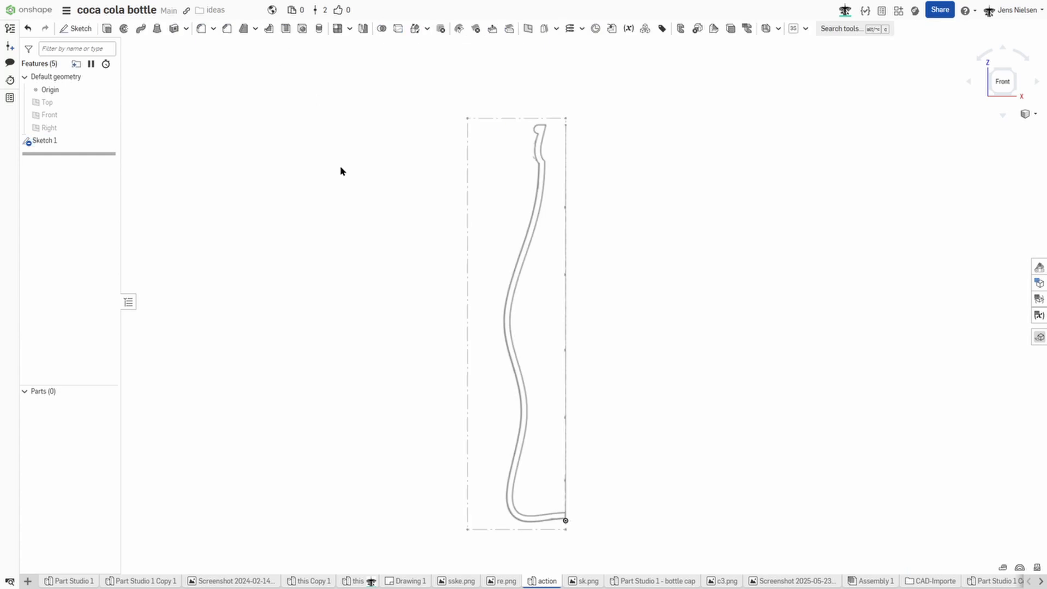
{"action": "key", "text": "s"}
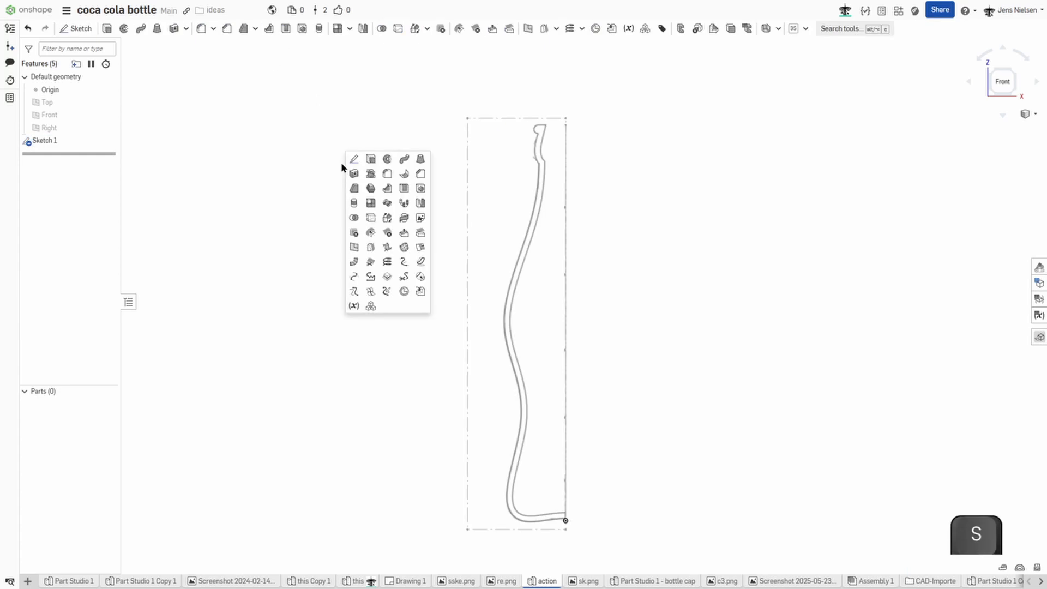
{"action": "right_click", "coordinate": [47, 141]}
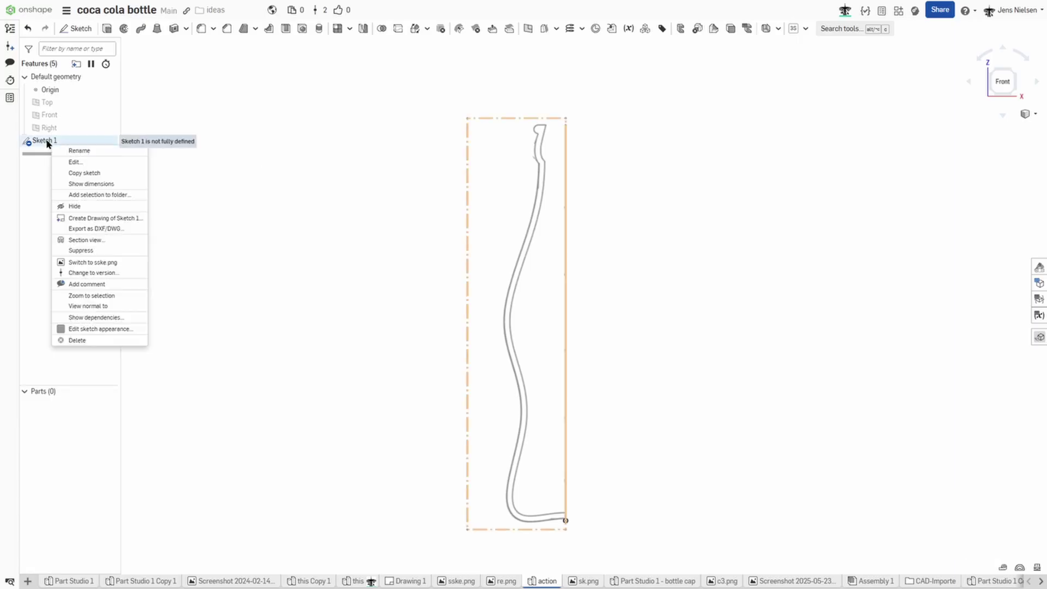
{"action": "left_click", "coordinate": [87, 151]}
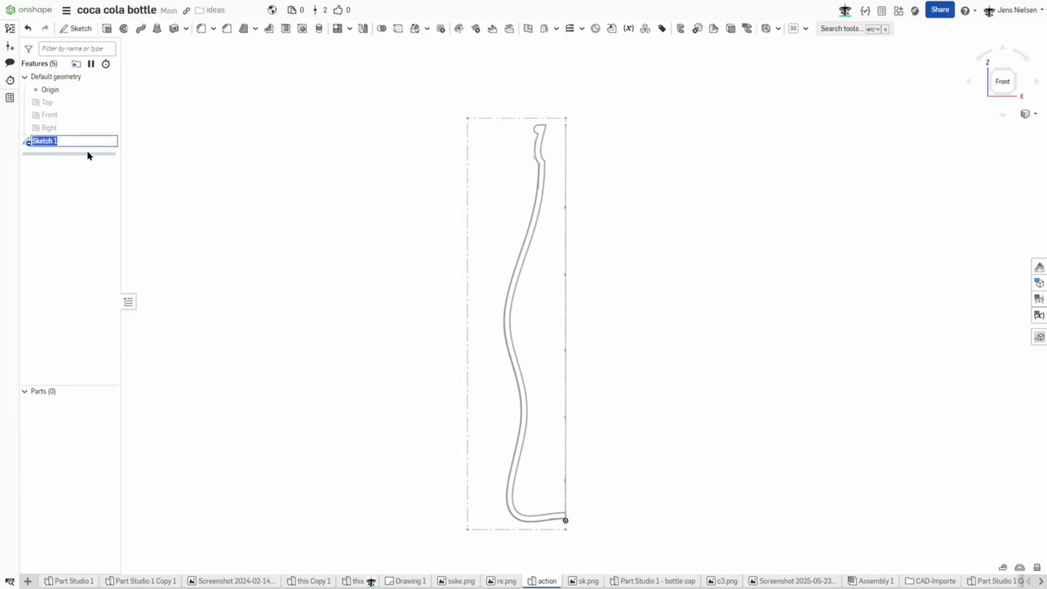
{"action": "type", "text": "ref"}
{"action": "key", "text": "Return"}
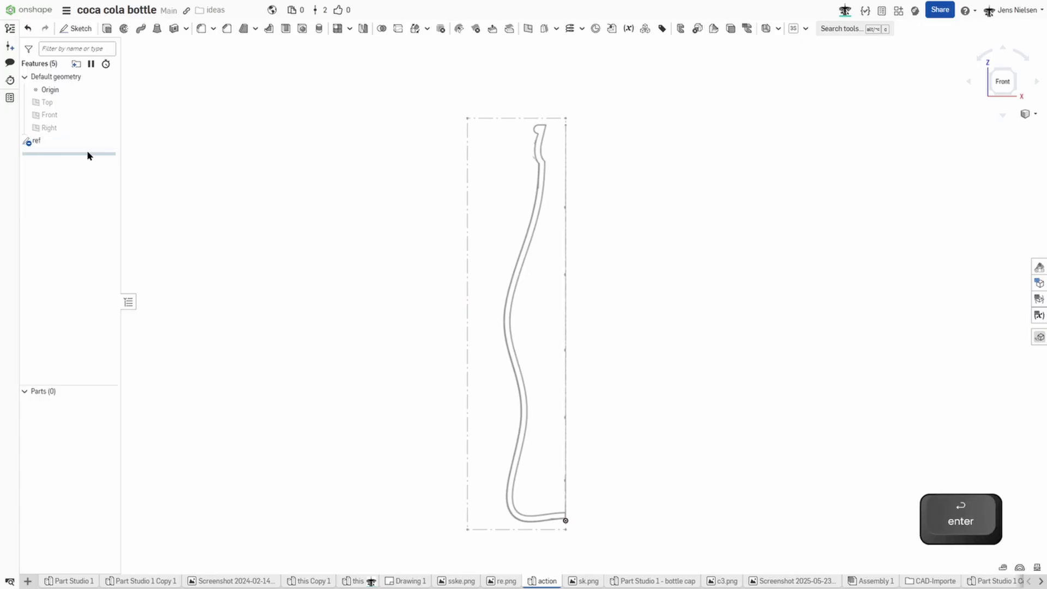
Step: Sketch on the Front plane a spline along the bottle's outer wall from base to below the neck
{"action": "left_click", "coordinate": [77, 27]}
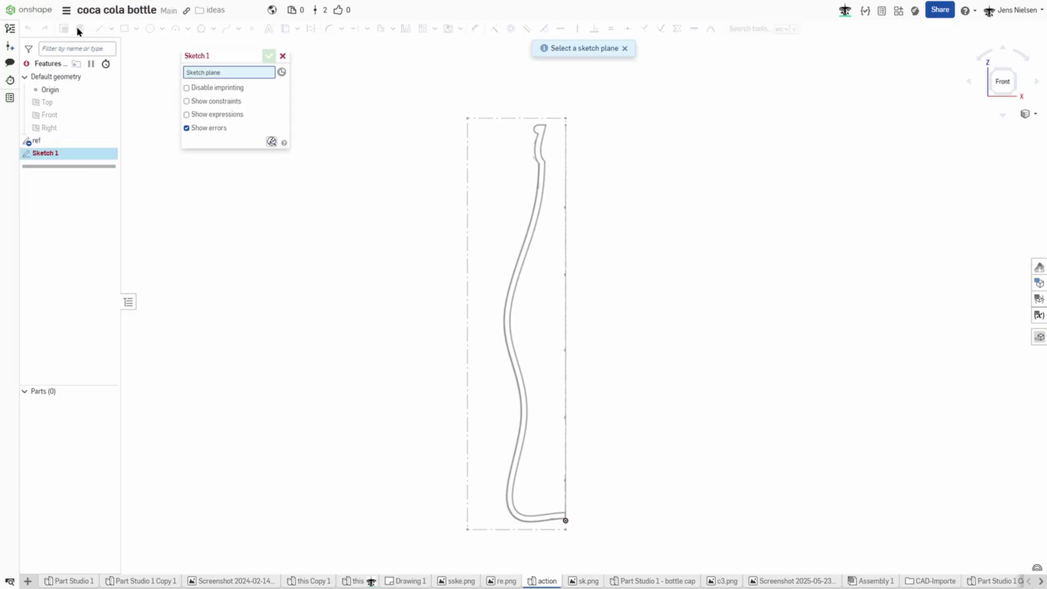
{"action": "left_click", "coordinate": [53, 119]}
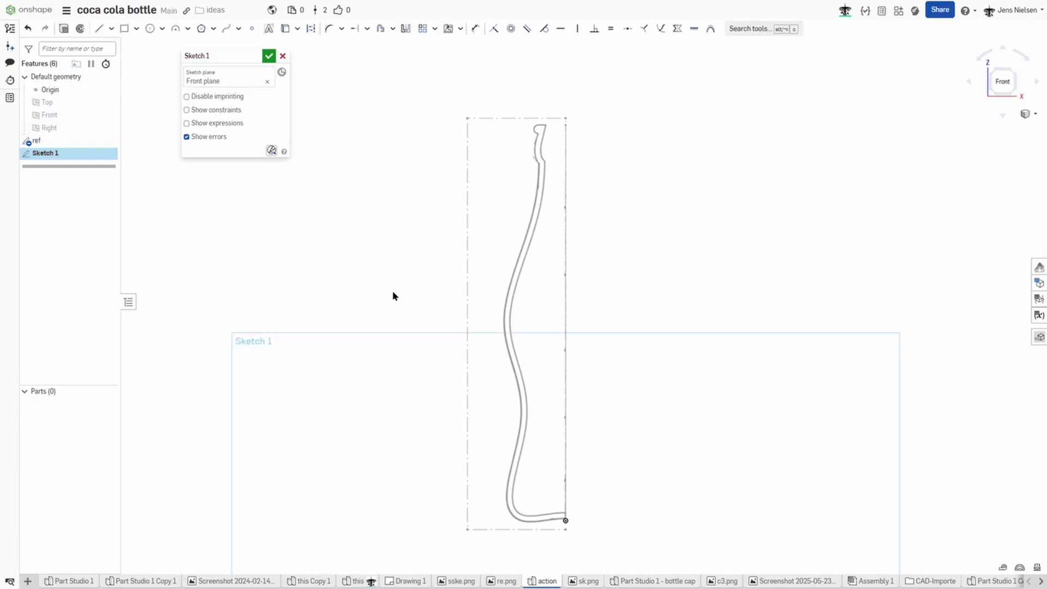
{"action": "key", "text": "s"}
{"action": "left_click", "coordinate": [438, 333]}
{"action": "left_click", "coordinate": [565, 521]}
{"action": "scroll", "coordinate": [556, 507], "scroll_direction": "up", "scroll_amount": 5}
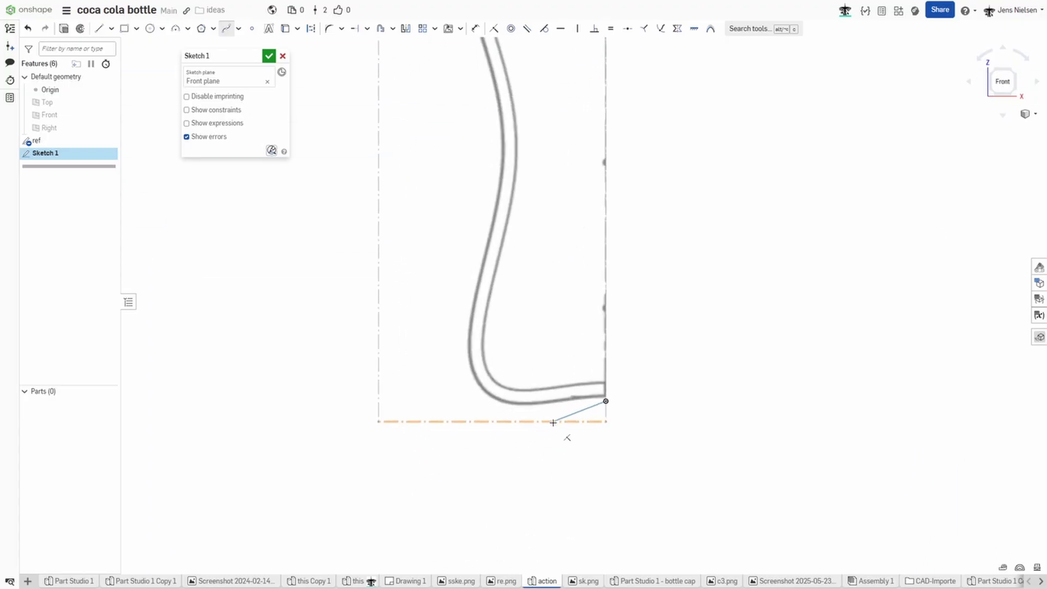
{"action": "left_click", "coordinate": [507, 399]}
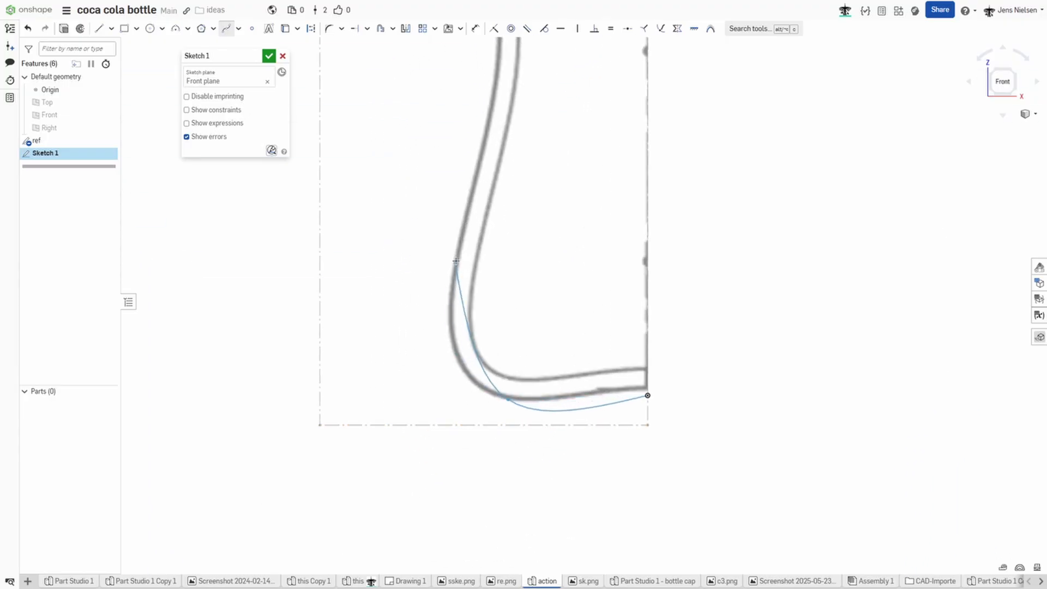
{"action": "scroll", "coordinate": [462, 245], "scroll_direction": "down", "scroll_amount": 3}
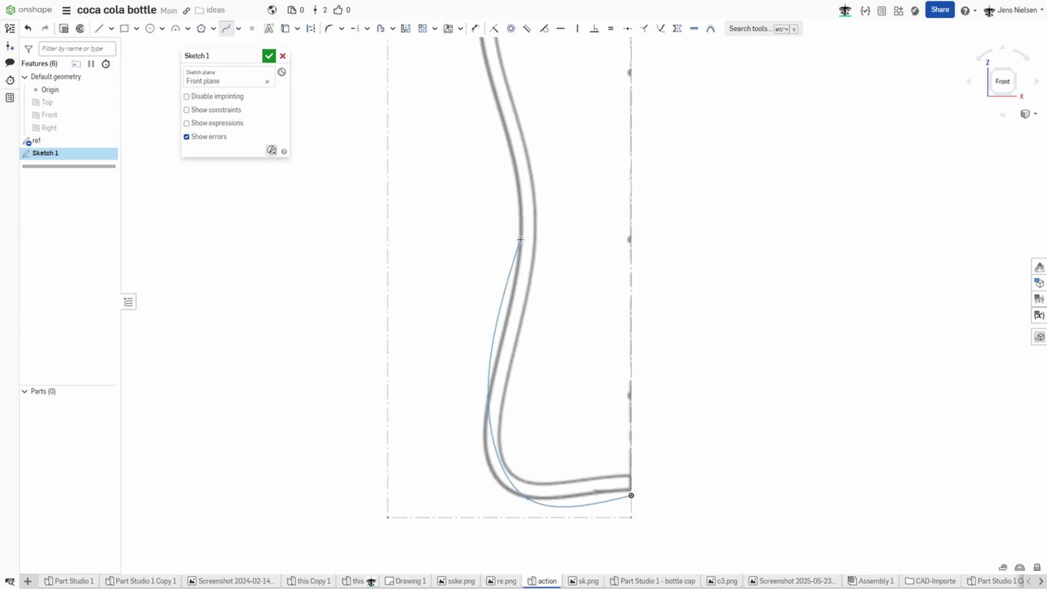
{"action": "scroll", "coordinate": [515, 232], "scroll_direction": "up", "scroll_amount": 2}
{"action": "scroll", "coordinate": [505, 226], "scroll_direction": "up", "scroll_amount": 2}
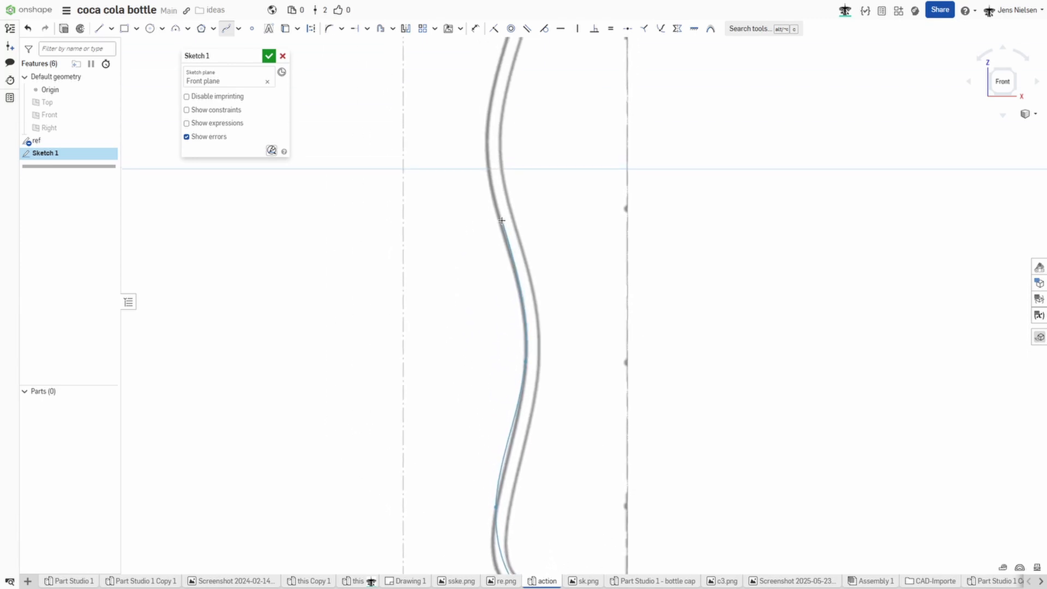
{"action": "scroll", "coordinate": [500, 204], "scroll_direction": "down", "scroll_amount": 2}
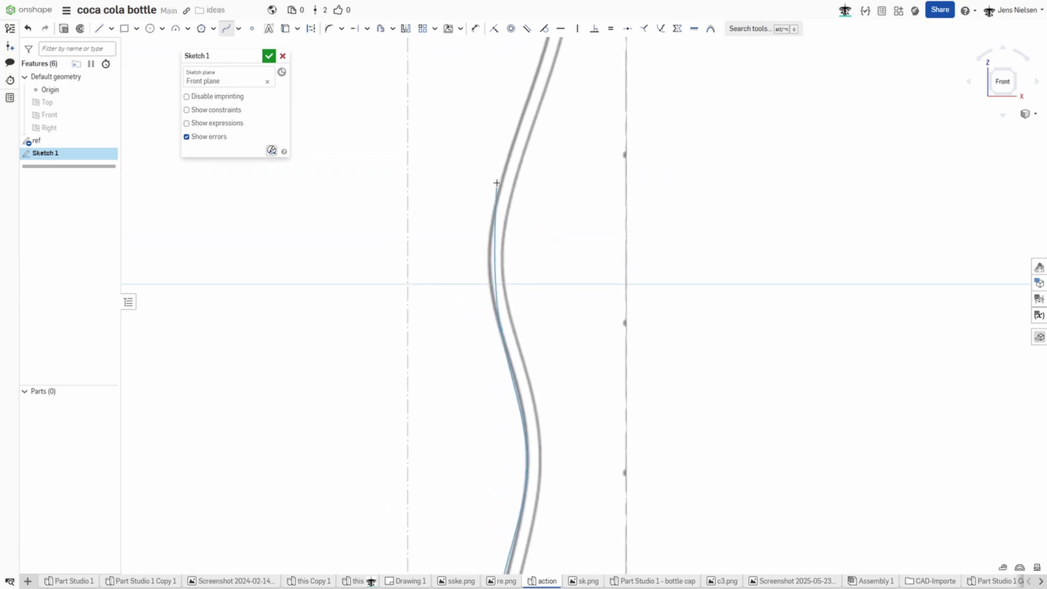
{"action": "scroll", "coordinate": [516, 176], "scroll_direction": "up", "scroll_amount": 2}
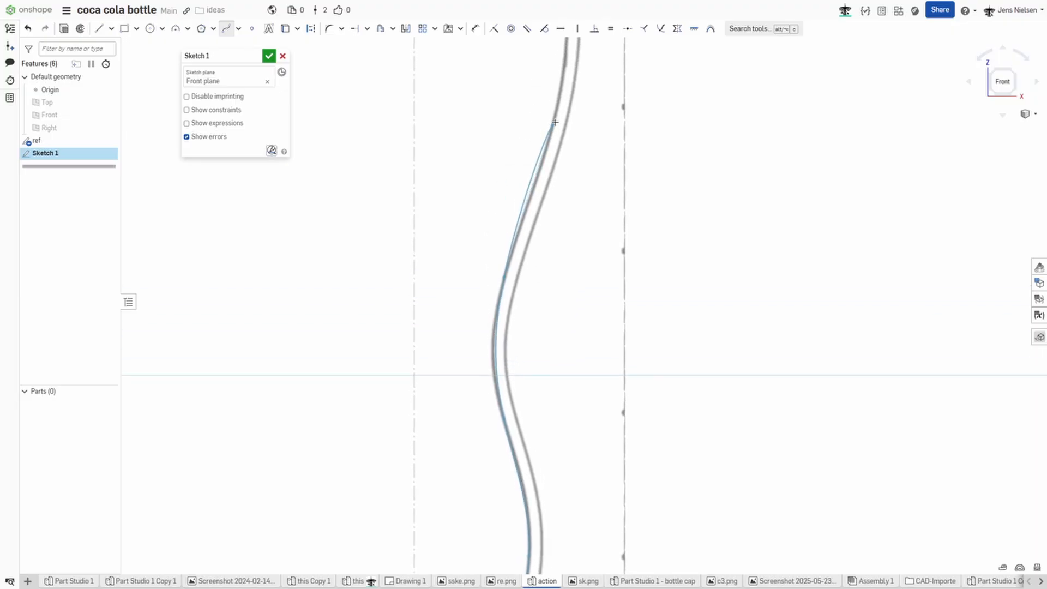
{"action": "scroll", "coordinate": [556, 135], "scroll_direction": "up", "scroll_amount": 3}
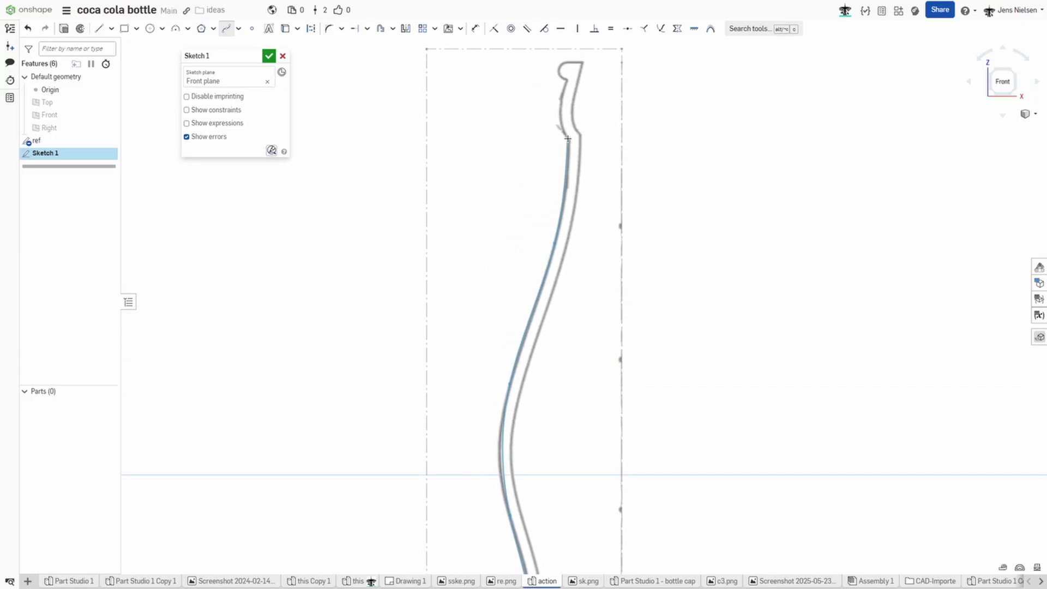
{"action": "left_click", "coordinate": [570, 139]}
{"action": "key", "text": "Escape"}
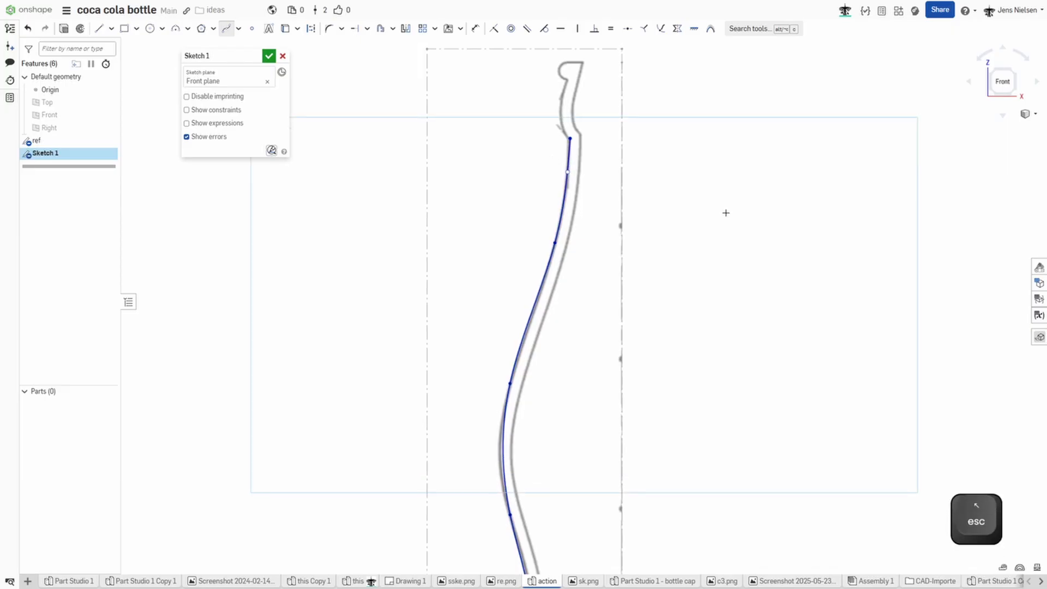
{"action": "key", "text": "f"}
{"action": "scroll", "coordinate": [695, 255], "scroll_direction": "down", "scroll_amount": 3}
{"action": "scroll", "coordinate": [654, 465], "scroll_direction": "down", "scroll_amount": 2}
{"action": "scroll", "coordinate": [659, 455], "scroll_direction": "up", "scroll_amount": 2}
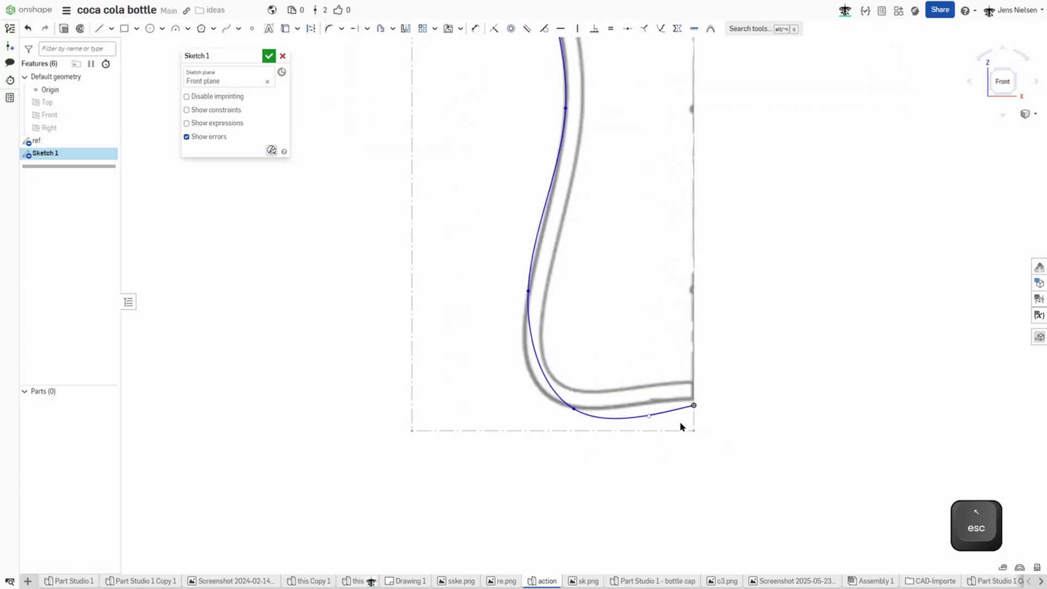
{"action": "scroll", "coordinate": [668, 429], "scroll_direction": "up", "scroll_amount": 2}
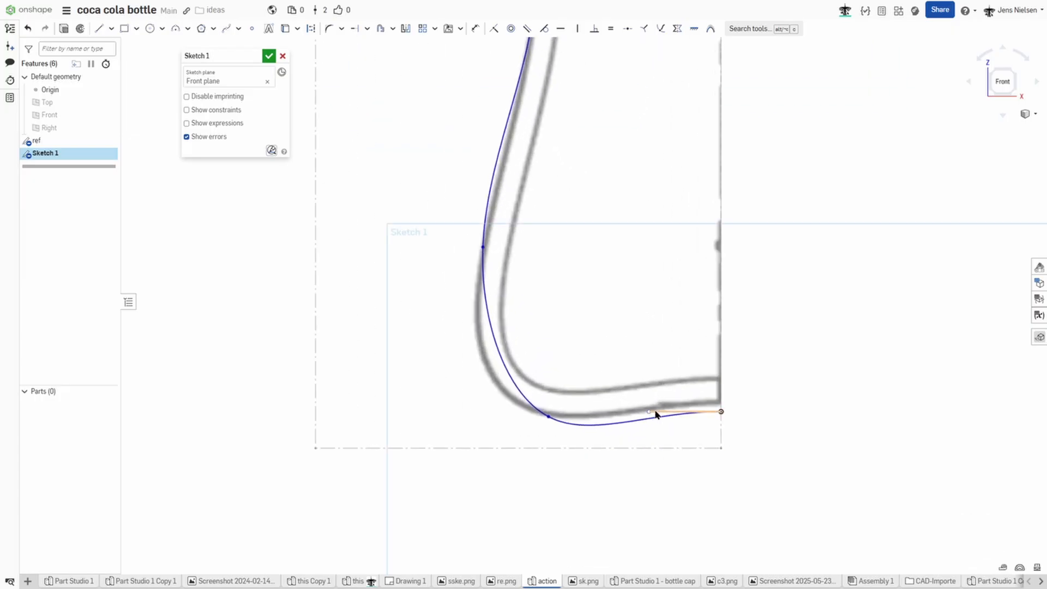
Step: Drag the spline points onto the grey reference outline to match the body curve
{"action": "key", "text": "h"}
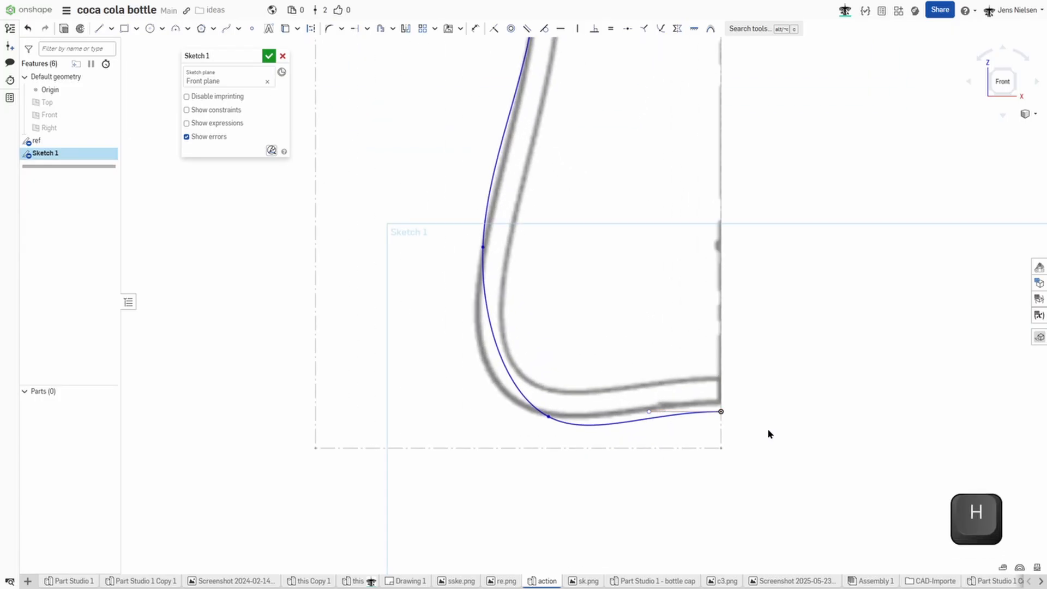
{"action": "key", "text": "Escape"}
{"action": "left_click_drag", "start_coordinate": [547, 419], "coordinate": [509, 407]}
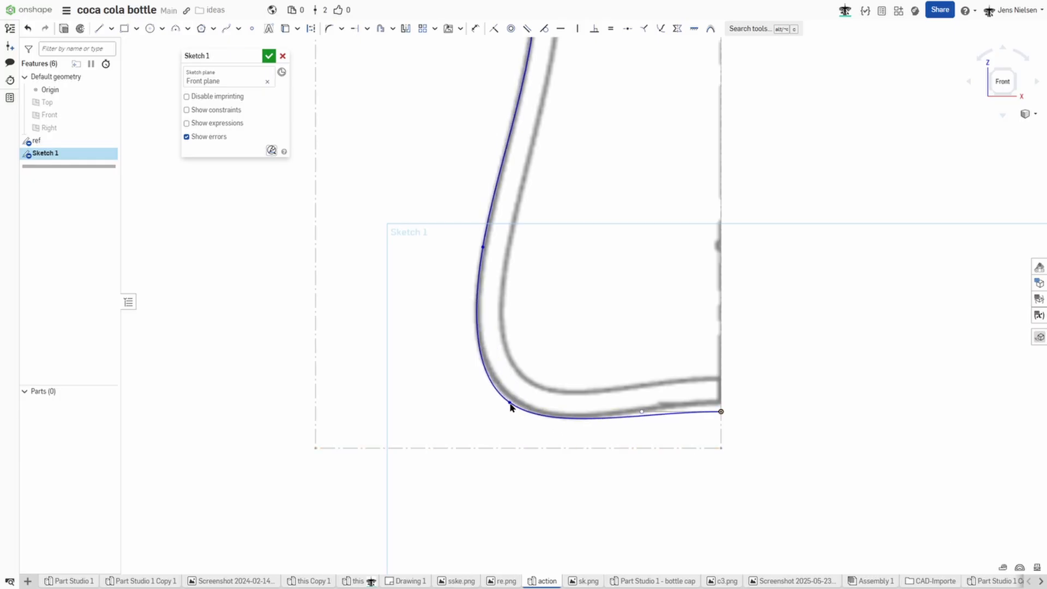
{"action": "scroll", "coordinate": [563, 318], "scroll_direction": "up", "scroll_amount": 5}
{"action": "scroll", "coordinate": [578, 229], "scroll_direction": "up", "scroll_amount": 2}
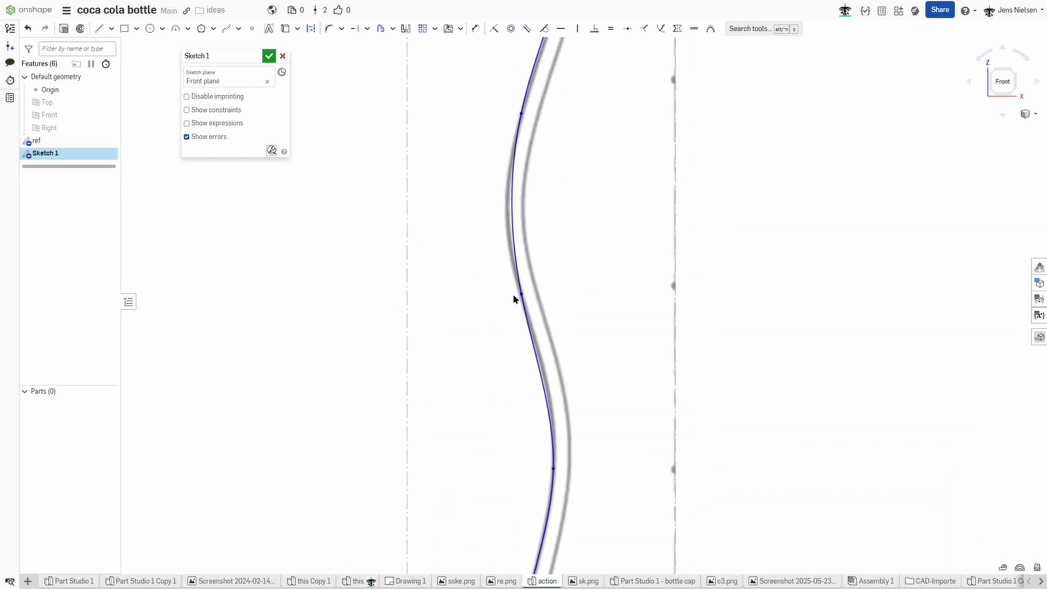
{"action": "left_click_drag", "start_coordinate": [521, 299], "coordinate": [512, 266]}
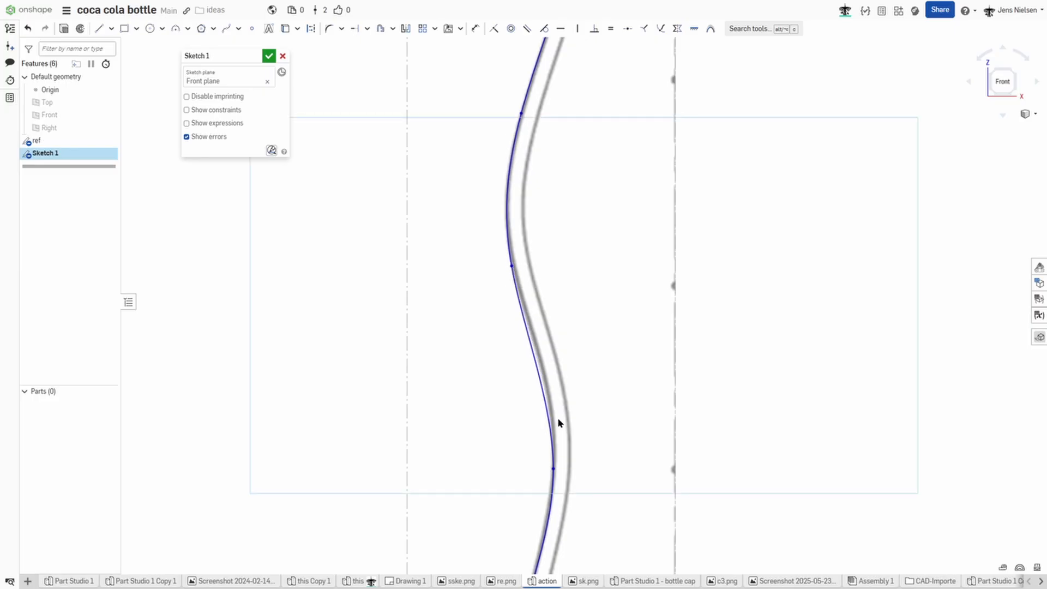
{"action": "left_click_drag", "start_coordinate": [554, 472], "coordinate": [555, 449]}
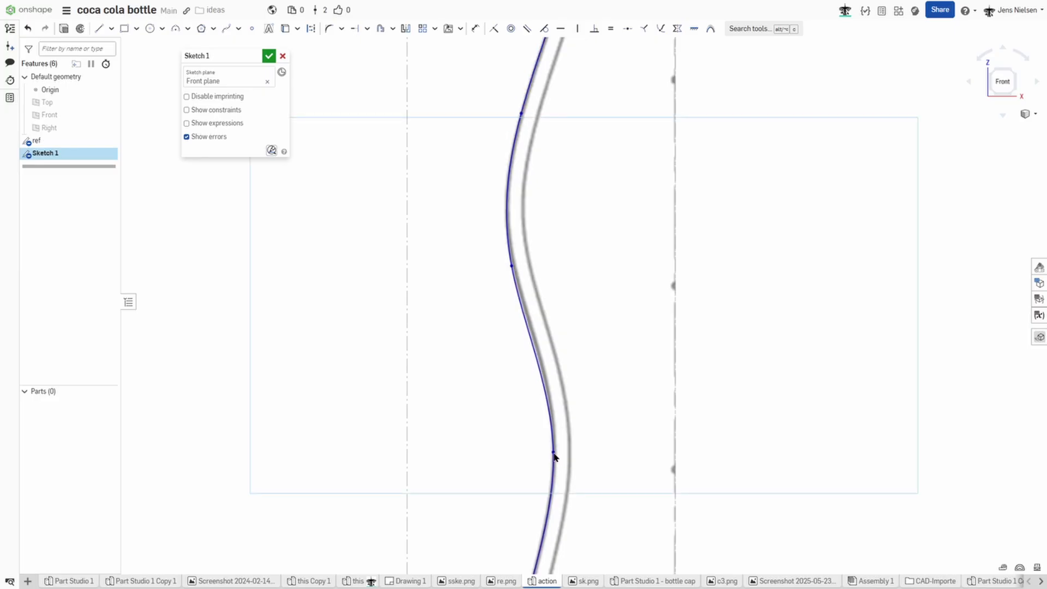
{"action": "scroll", "coordinate": [589, 358], "scroll_direction": "down", "scroll_amount": 3}
{"action": "scroll", "coordinate": [590, 333], "scroll_direction": "up", "scroll_amount": 1}
{"action": "scroll", "coordinate": [614, 224], "scroll_direction": "up", "scroll_amount": 2}
{"action": "scroll", "coordinate": [614, 223], "scroll_direction": "up", "scroll_amount": 2}
{"action": "scroll", "coordinate": [632, 215], "scroll_direction": "up", "scroll_amount": 2}
{"action": "key", "text": "l"}
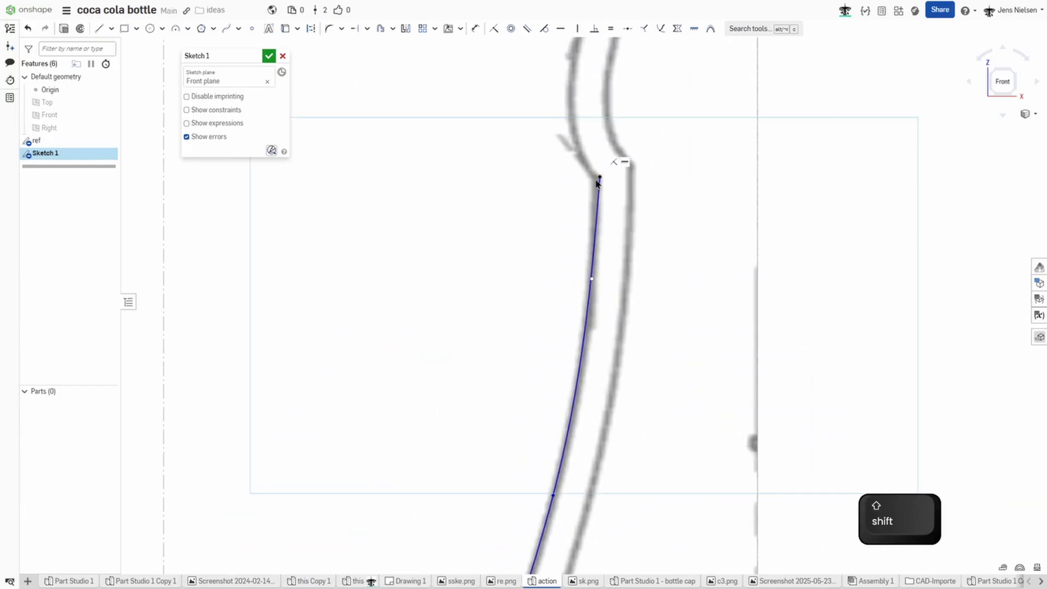
{"action": "key", "text": "shift+j"}
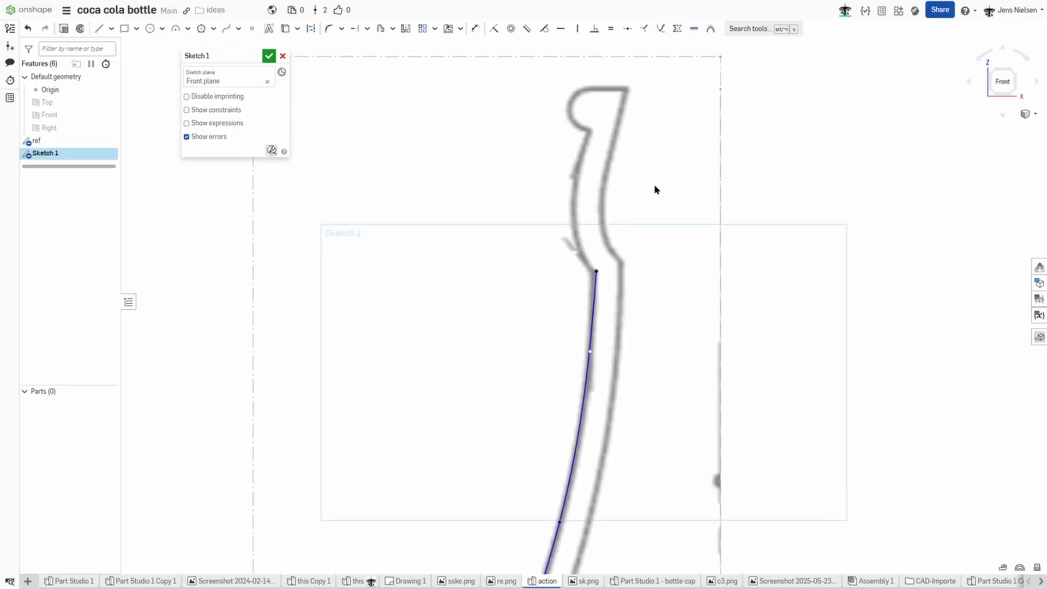
Step: Add a second spline up the neck and bow it outward to match the image
{"action": "key", "text": "s"}
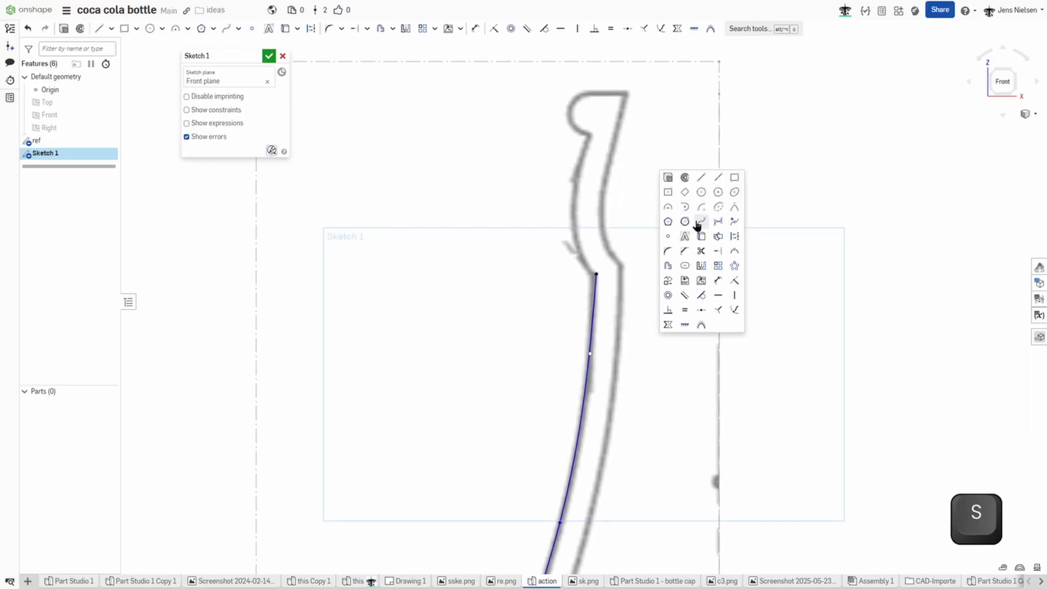
{"action": "left_click", "coordinate": [701, 221]}
{"action": "left_click", "coordinate": [595, 274]}
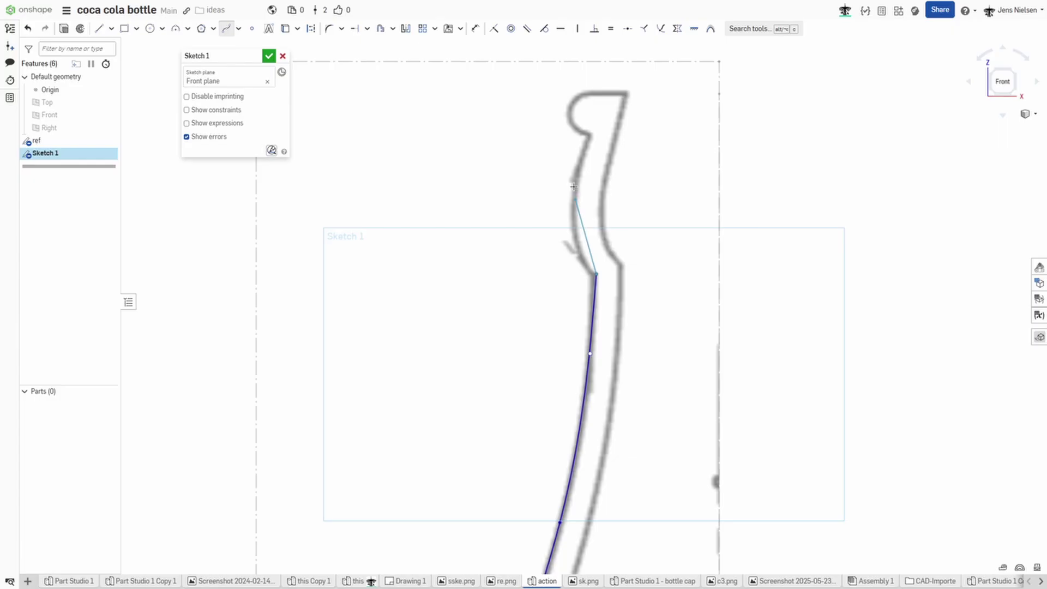
{"action": "left_click", "coordinate": [590, 133]}
{"action": "key", "text": "Escape"}
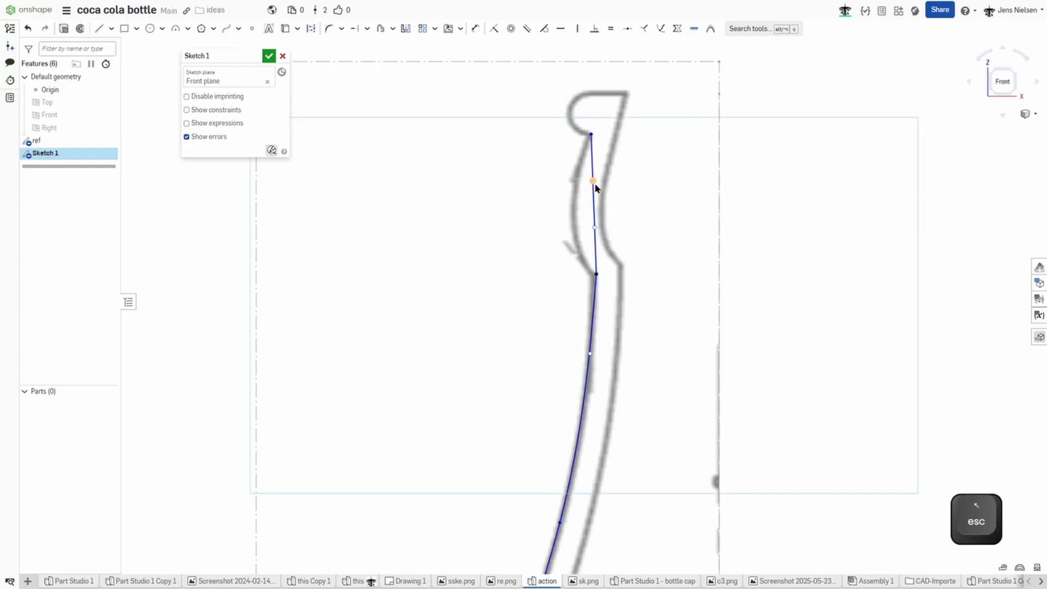
{"action": "left_click_drag", "start_coordinate": [595, 182], "coordinate": [570, 181]}
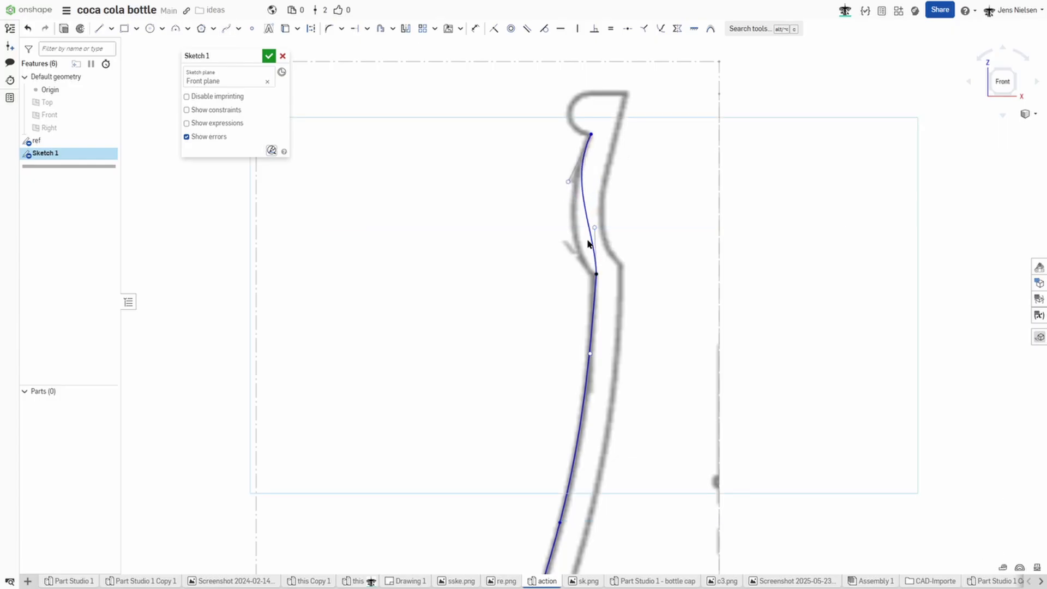
{"action": "left_click_drag", "start_coordinate": [596, 229], "coordinate": [563, 248]}
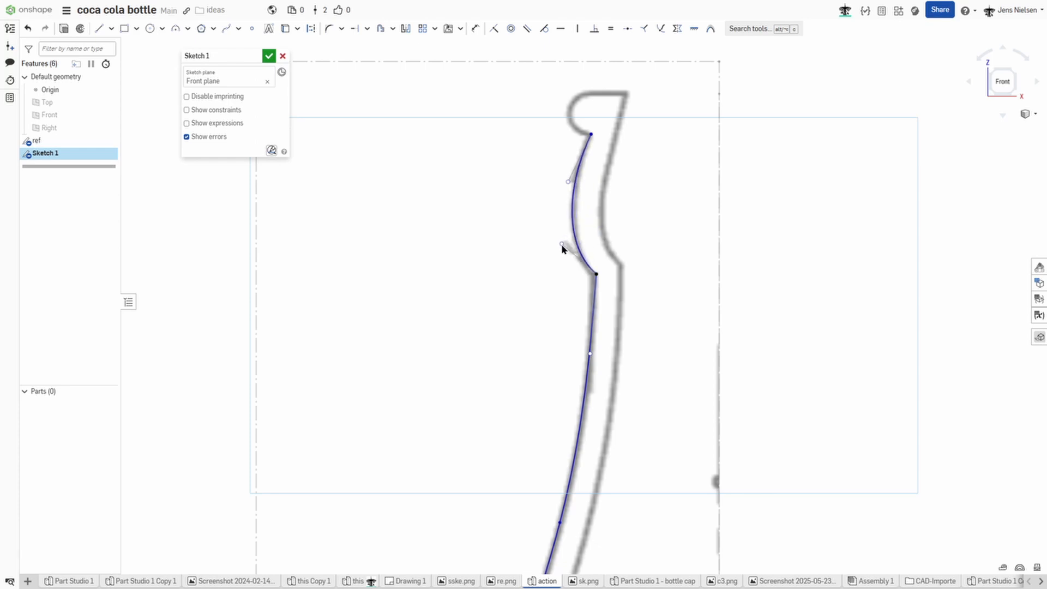
Step: Draw a tangent arc for the lip and a flat top line, trimming the overlaps
{"action": "key", "text": "s"}
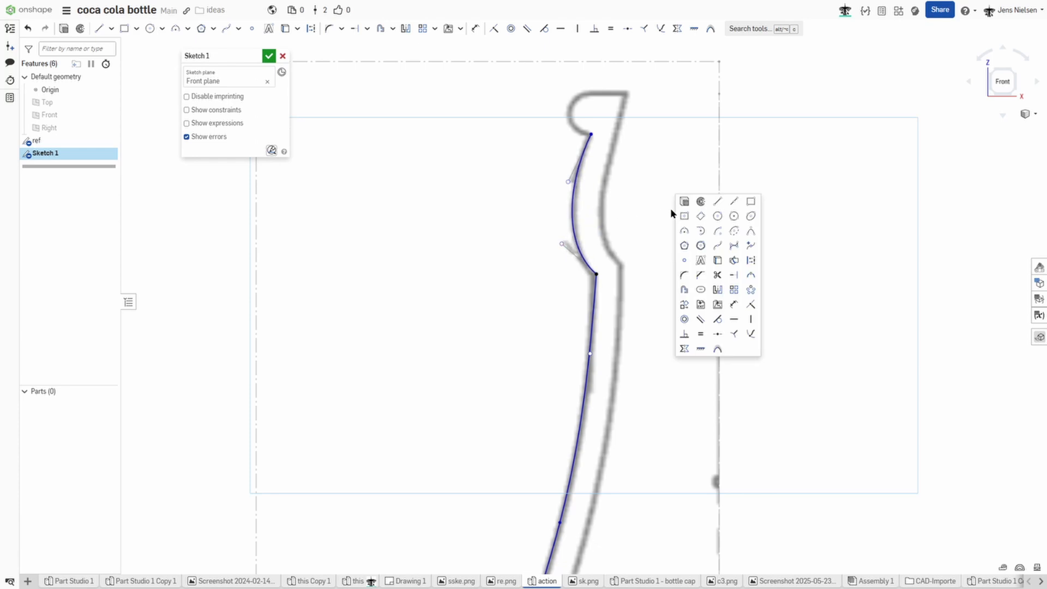
{"action": "left_click", "coordinate": [685, 230]}
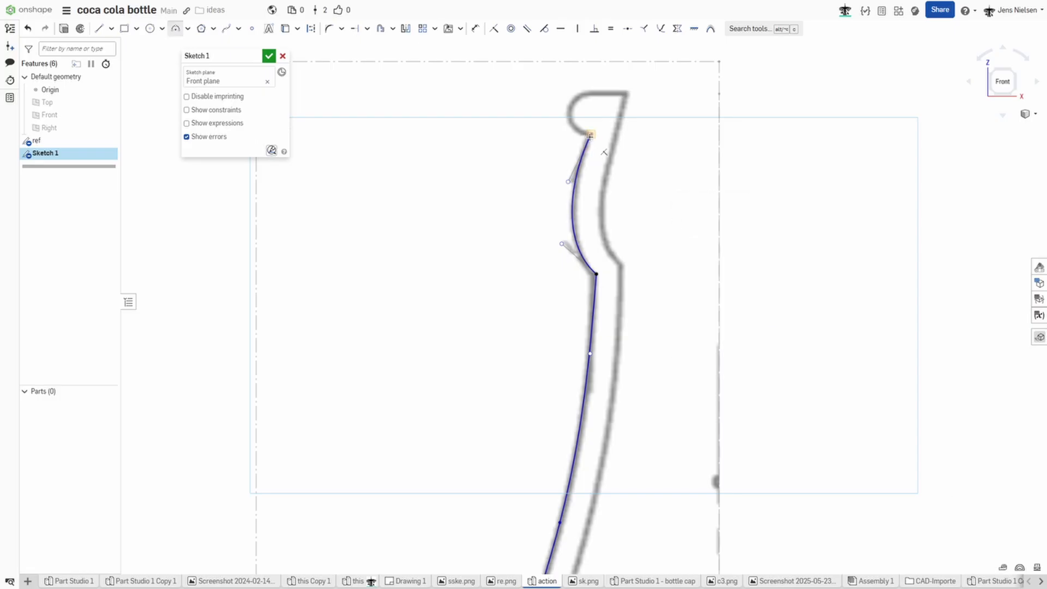
{"action": "left_click", "coordinate": [591, 134]}
{"action": "left_click", "coordinate": [590, 94]}
{"action": "key", "text": "Escape"}
{"action": "key", "text": "l"}
{"action": "left_click", "coordinate": [591, 95]}
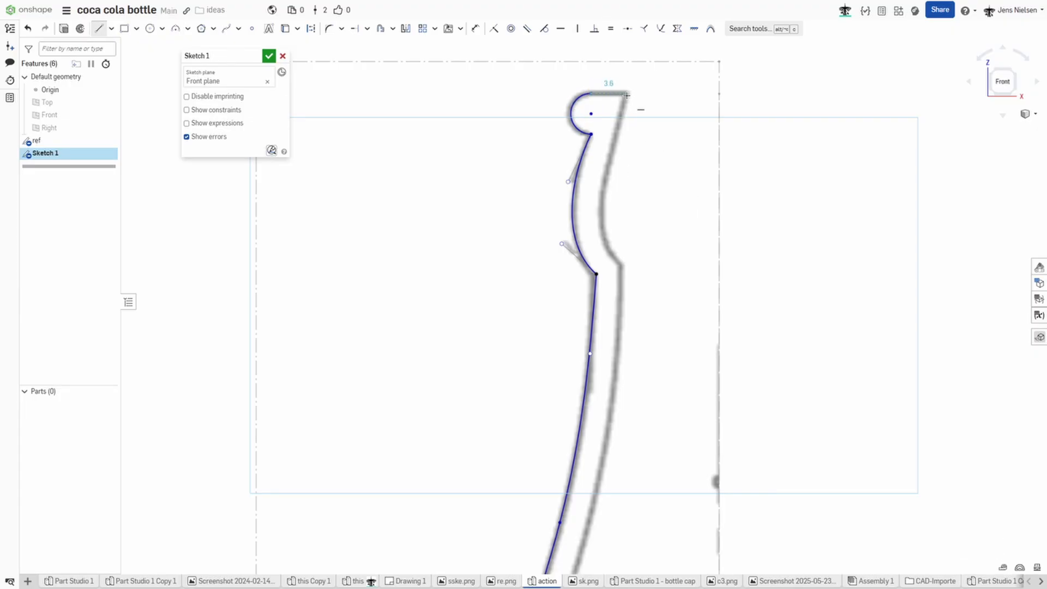
{"action": "left_click", "coordinate": [627, 95]}
{"action": "key", "text": "Escape"}
{"action": "key", "text": "t"}
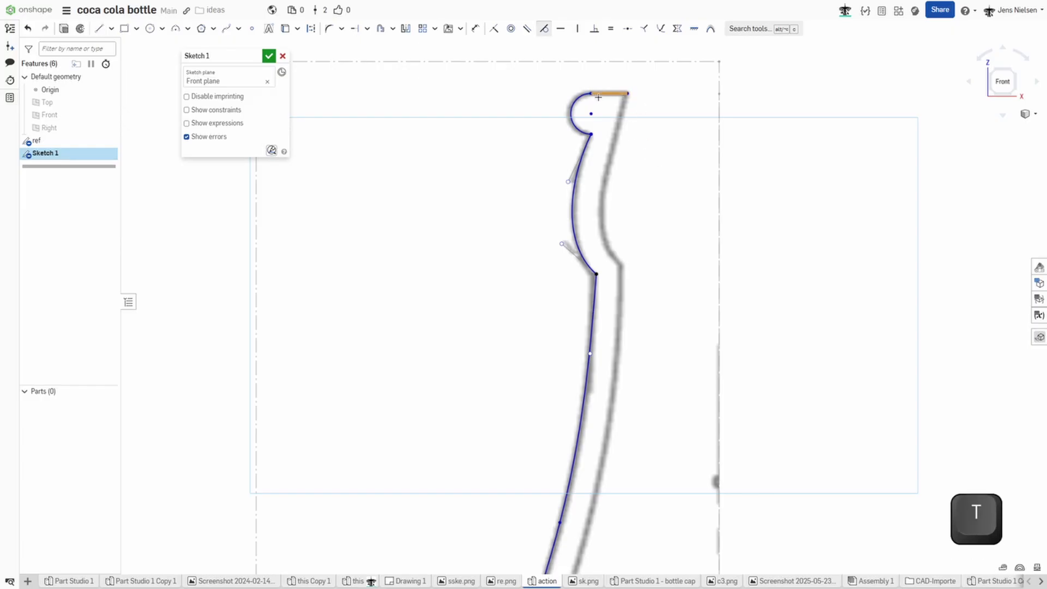
{"action": "left_click_drag", "start_coordinate": [606, 94], "coordinate": [582, 98]}
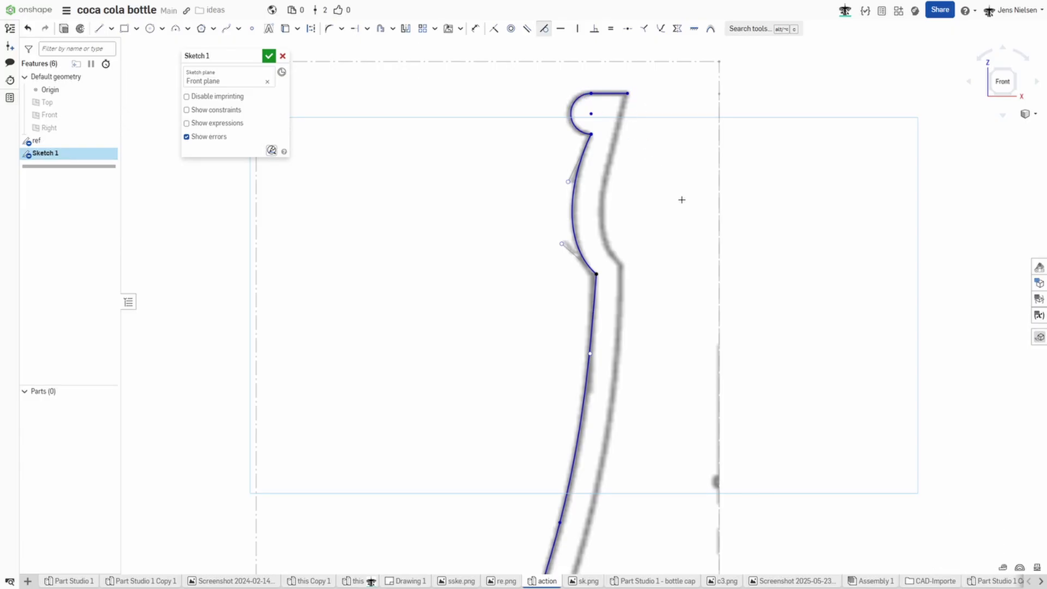
Step: Offset the neck and body curves inward by 2.8 mm to form the inner wall
{"action": "key", "text": "Escape"}
{"action": "key", "text": "o"}
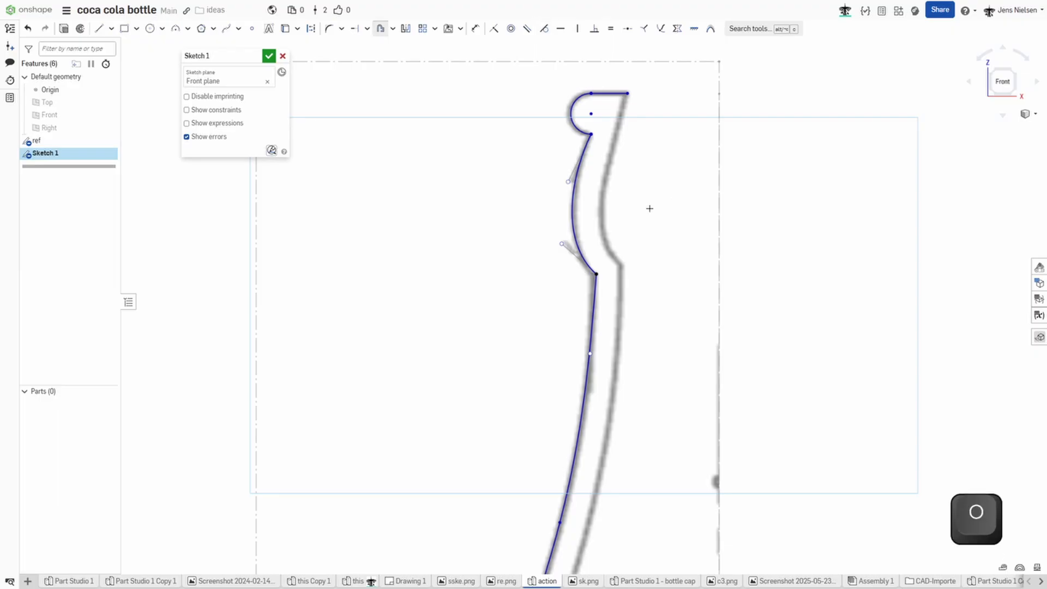
{"action": "left_click", "coordinate": [586, 256]}
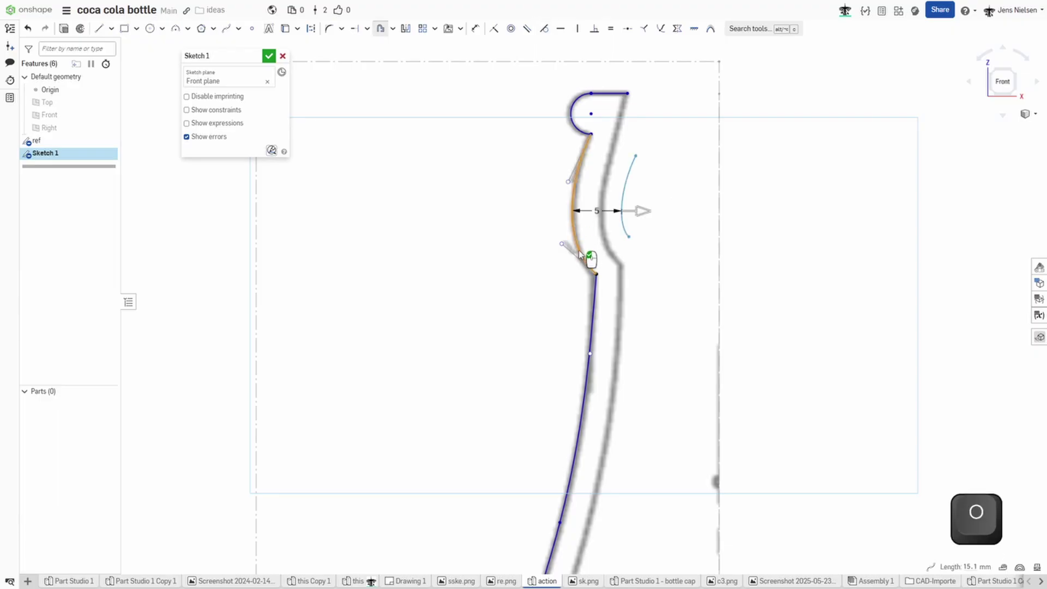
{"action": "left_click", "coordinate": [594, 300]}
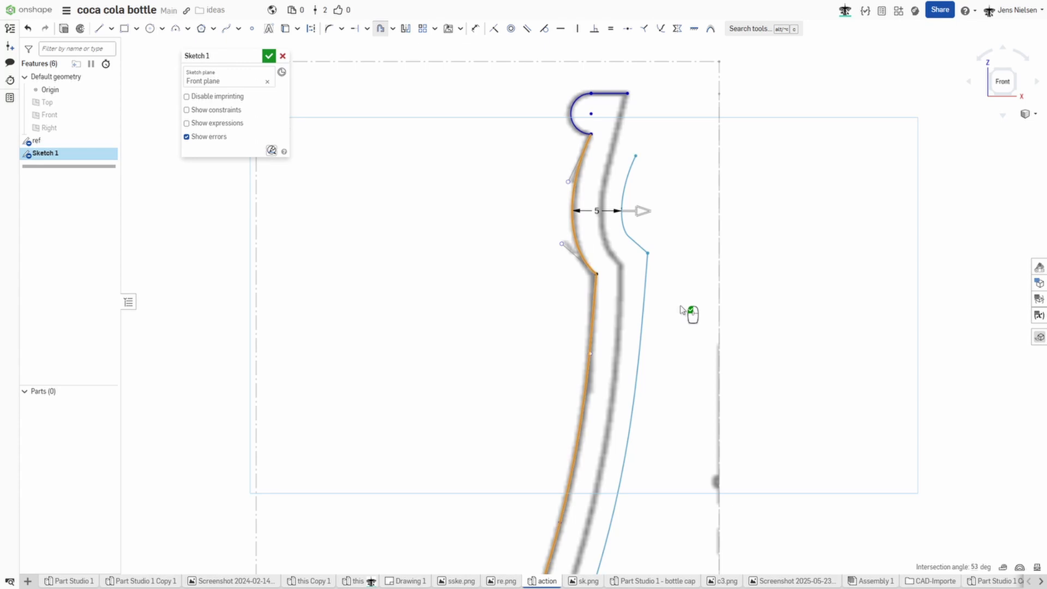
{"action": "left_click", "coordinate": [680, 306]}
{"action": "type", "text": "2.8"}
{"action": "key", "text": "Return"}
{"action": "key", "text": "Escape"}
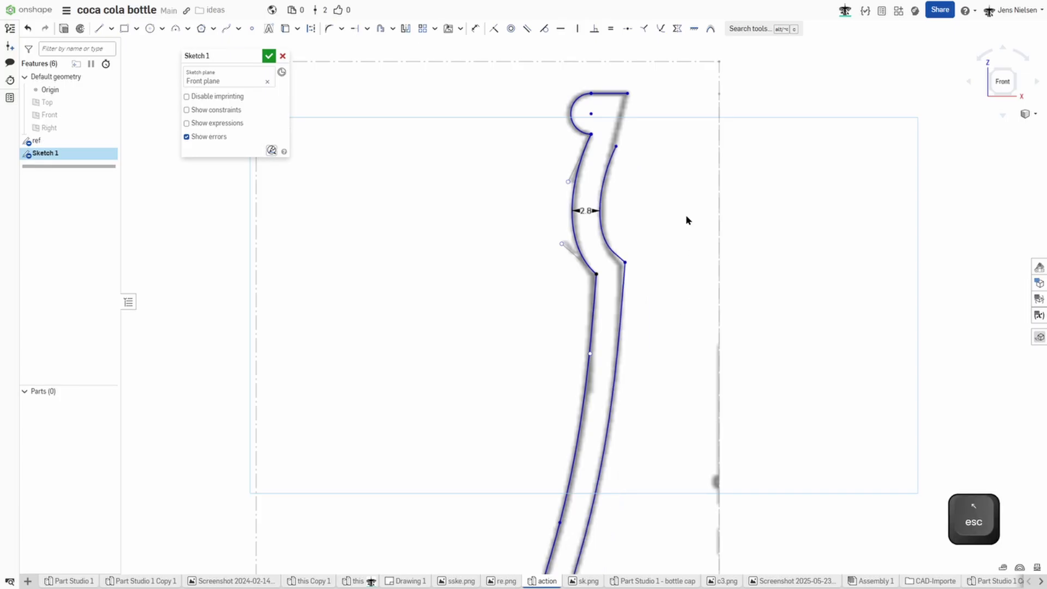
Step: Join the inner wall to the top corner with a line made tangent to the inner curve
{"action": "key", "text": "l"}
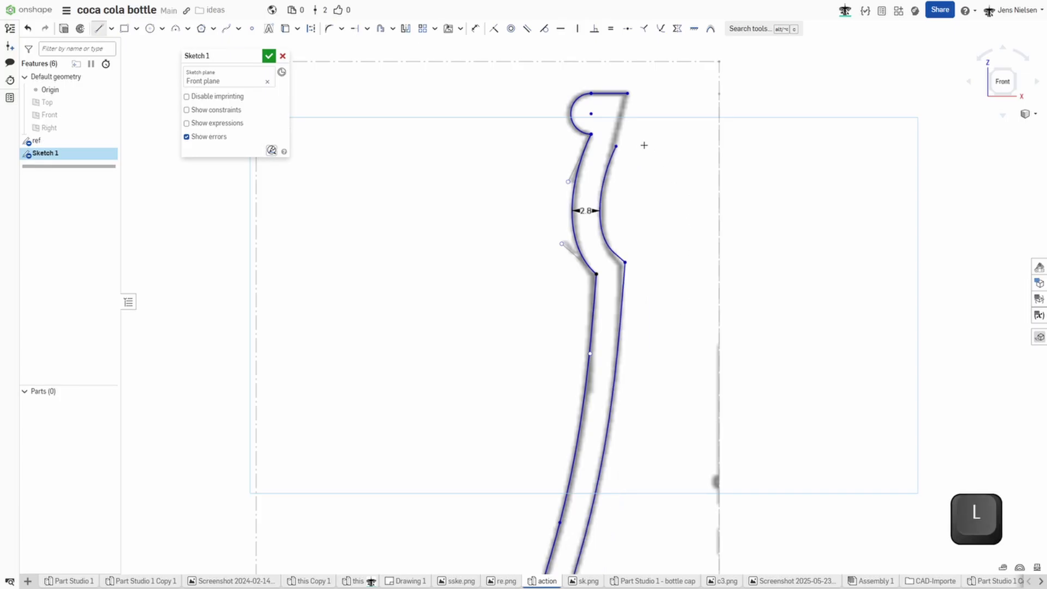
{"action": "left_click", "coordinate": [615, 145]}
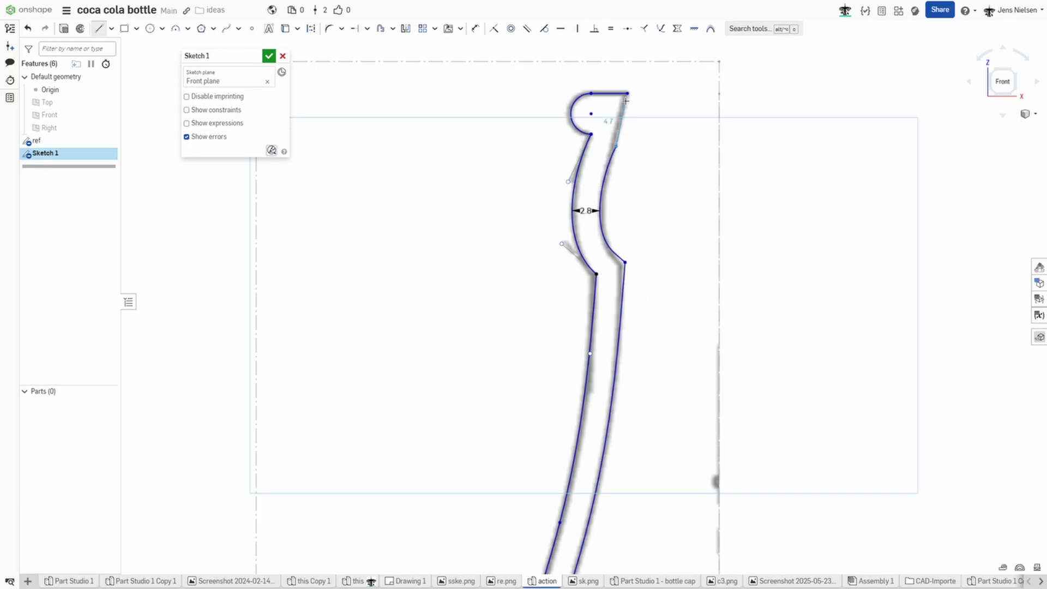
{"action": "key", "text": "Escape"}
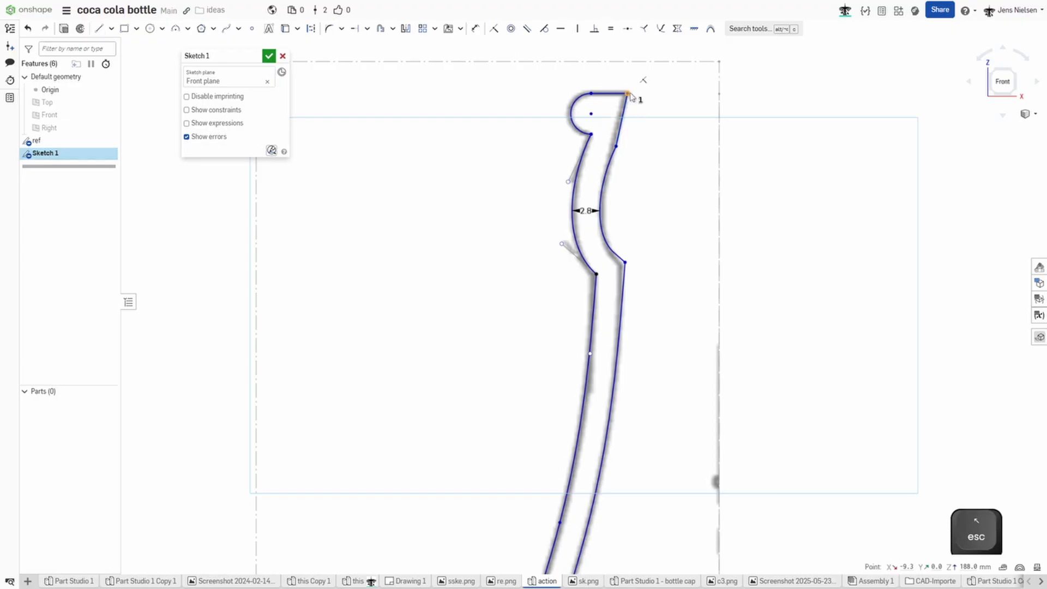
{"action": "key", "text": "shift+j"}
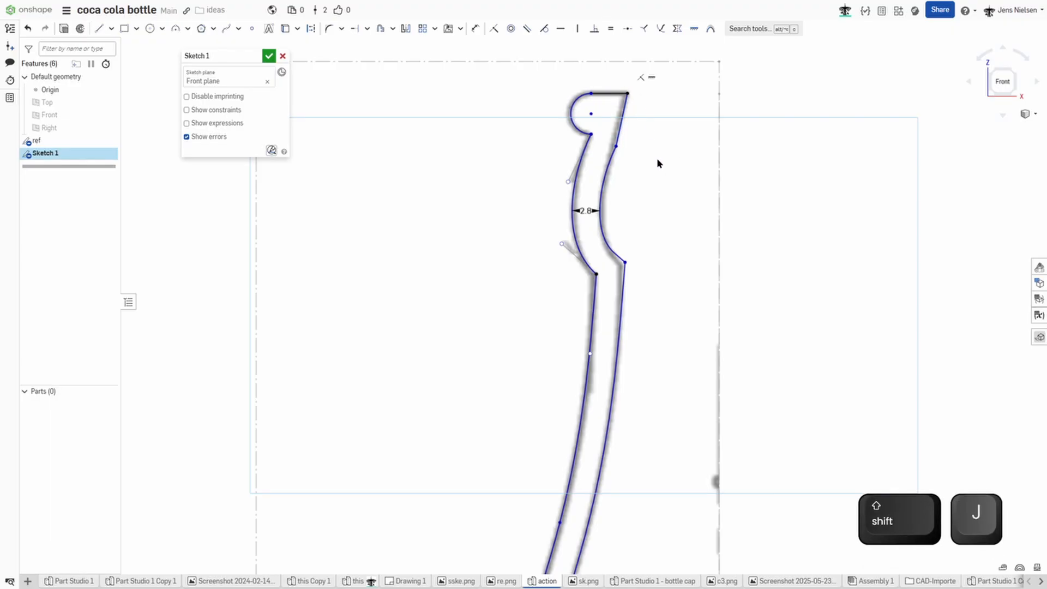
{"action": "key", "text": "t"}
{"action": "key", "text": "b"}
{"action": "key", "text": "t"}
{"action": "left_click", "coordinate": [622, 122]}
{"action": "left_click", "coordinate": [602, 205]}
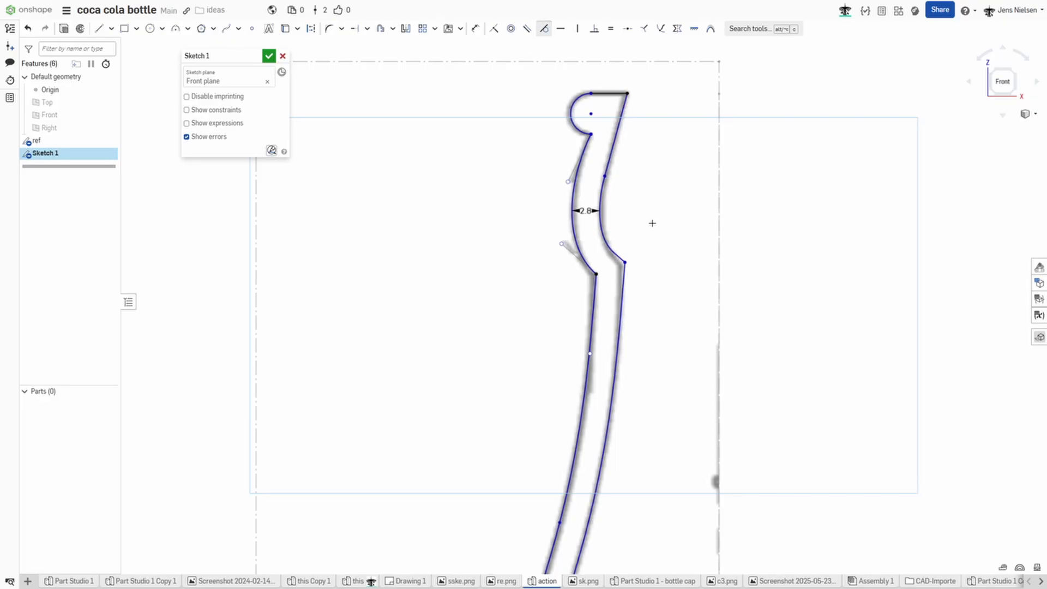
{"action": "scroll", "coordinate": [653, 222], "scroll_direction": "down", "scroll_amount": 2}
{"action": "scroll", "coordinate": [653, 222], "scroll_direction": "down", "scroll_amount": 2}
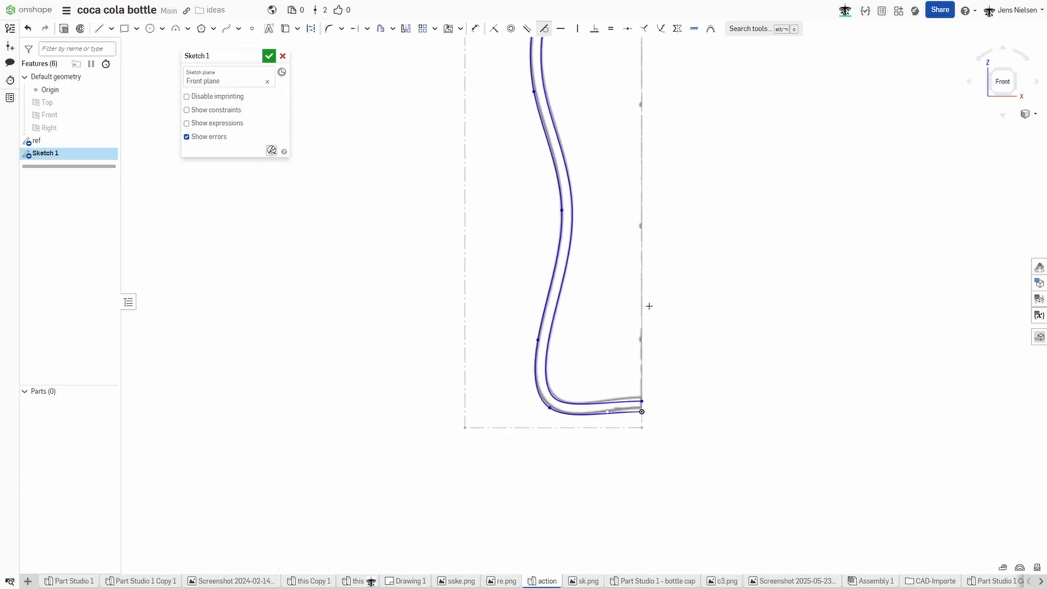
{"action": "scroll", "coordinate": [734, 321], "scroll_direction": "up", "scroll_amount": 2}
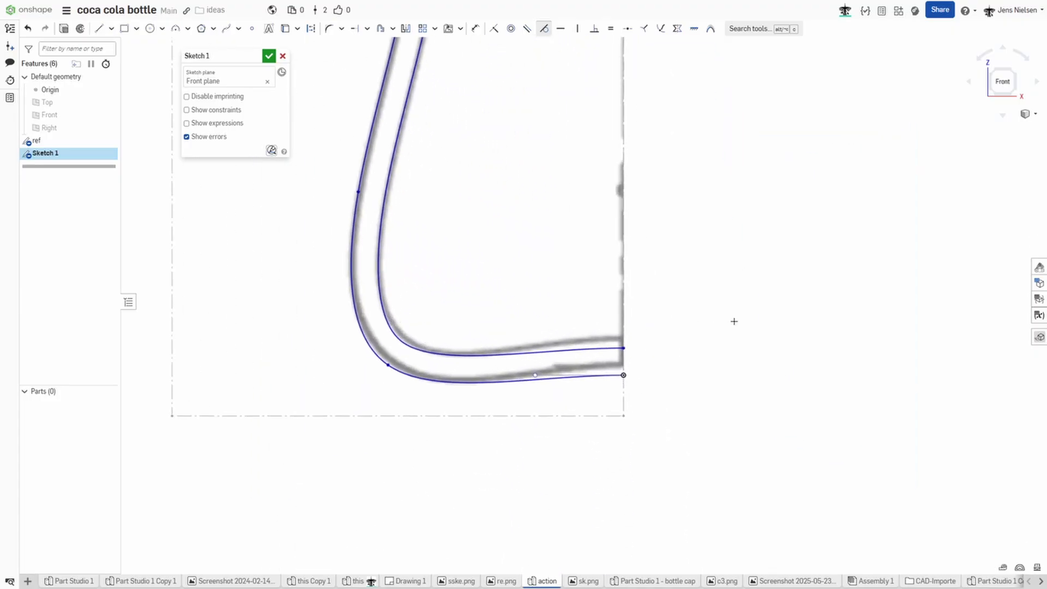
Step: Draw a short vertical line at the base joining the inner and outer wall ends
{"action": "key", "text": "l"}
{"action": "left_click", "coordinate": [624, 349]}
{"action": "left_click", "coordinate": [624, 374]}
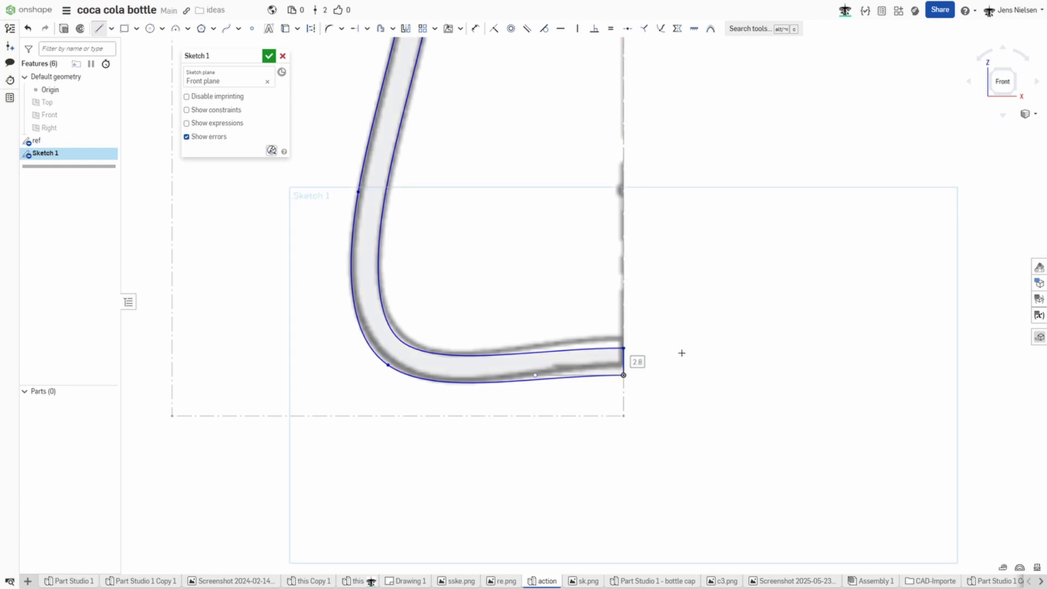
{"action": "key", "text": "Escape"}
{"action": "scroll", "coordinate": [684, 352], "scroll_direction": "down", "scroll_amount": 3}
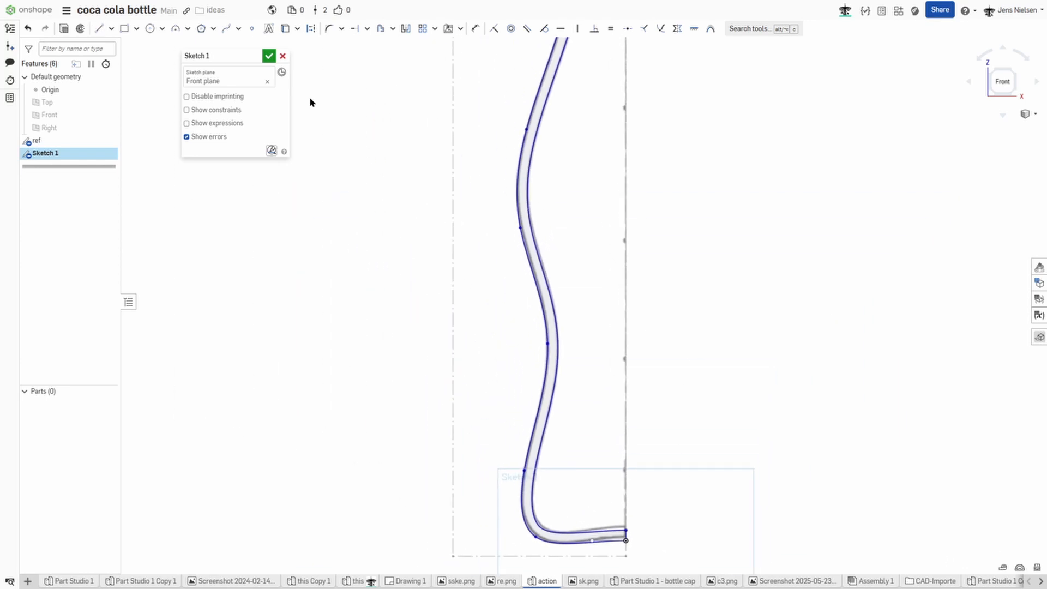
{"action": "key", "text": "s"}
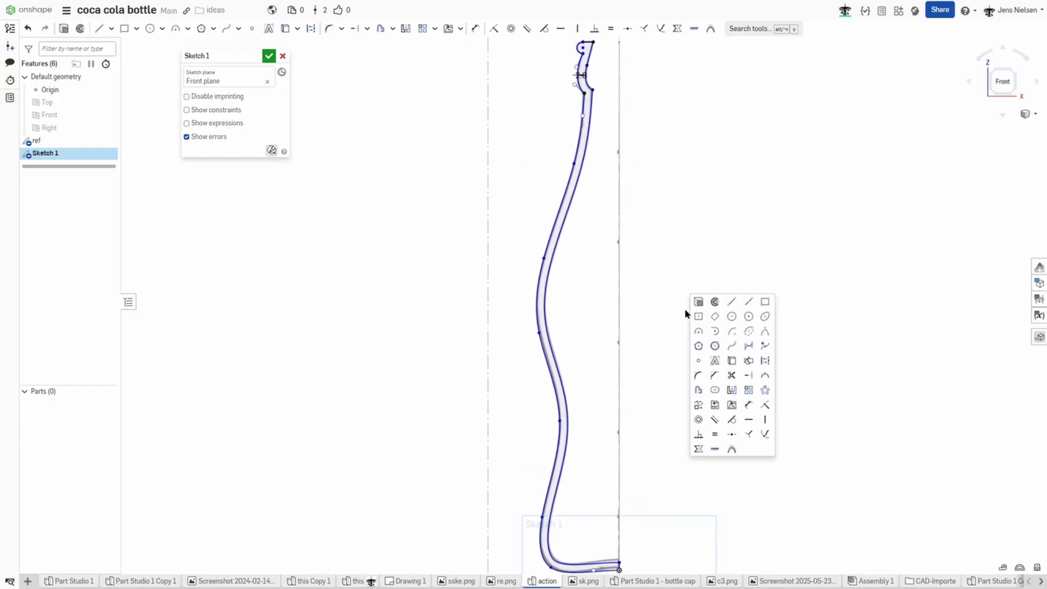
Step: Place five sketch points spaced up the vertical axis line from base to top
{"action": "left_click", "coordinate": [697, 361]}
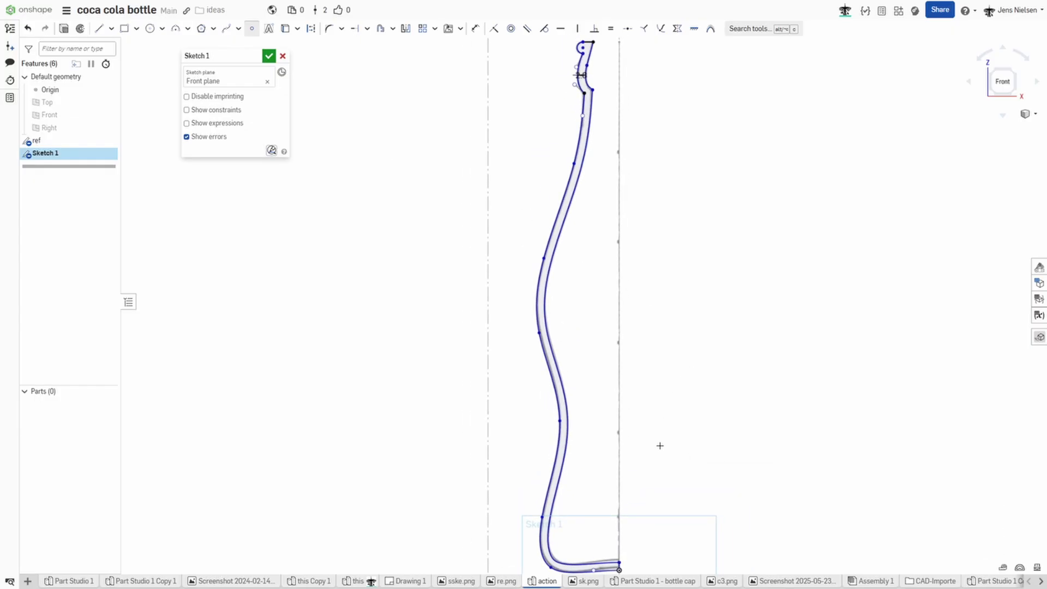
{"action": "left_click", "coordinate": [618, 516]}
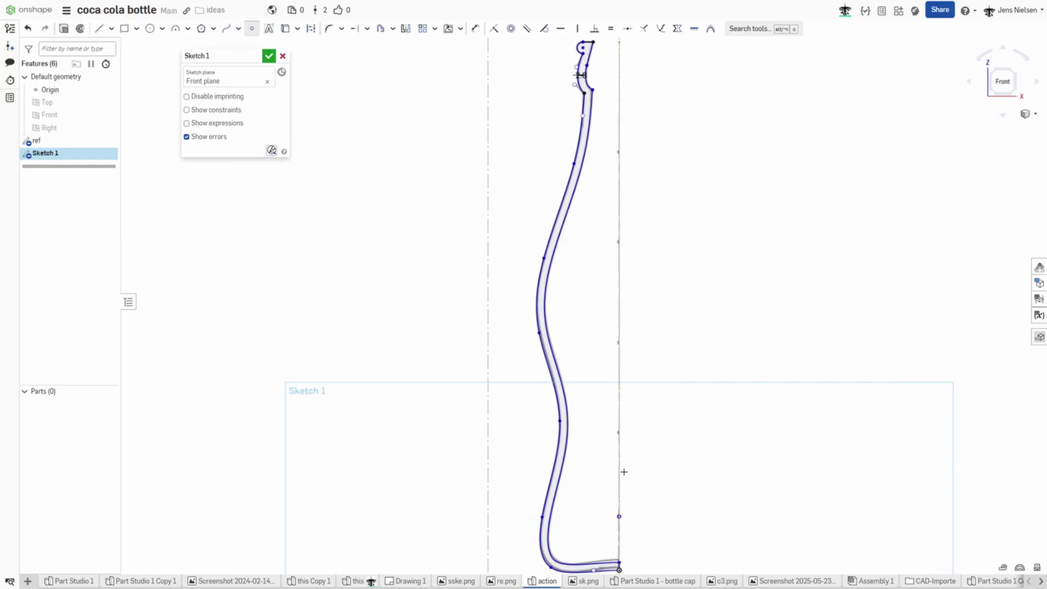
{"action": "left_click", "coordinate": [618, 431]}
{"action": "scroll", "coordinate": [652, 412], "scroll_direction": "up", "scroll_amount": 1}
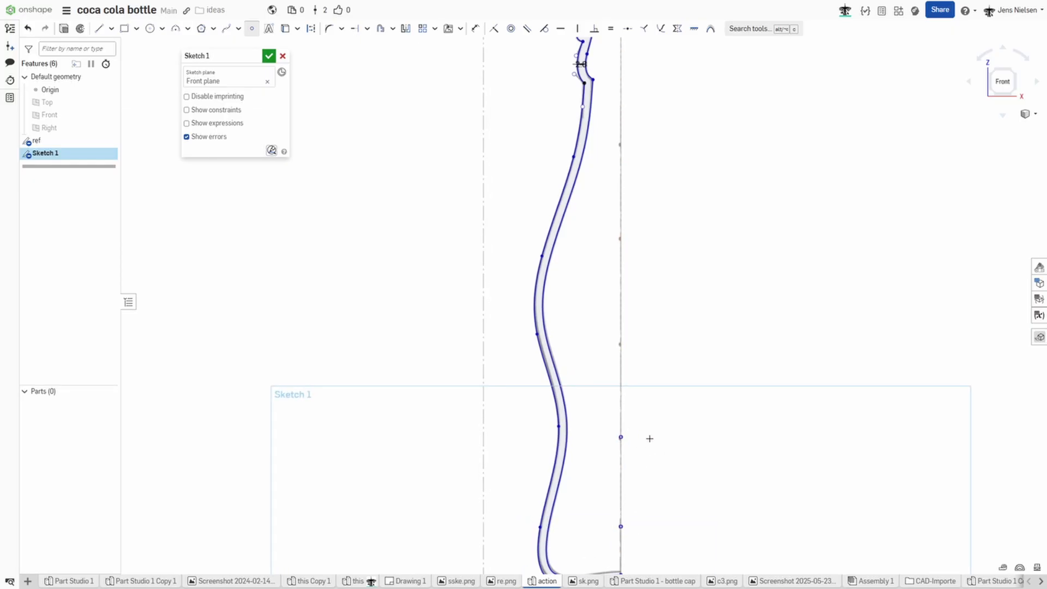
{"action": "left_click", "coordinate": [620, 344]}
{"action": "left_click", "coordinate": [619, 239]}
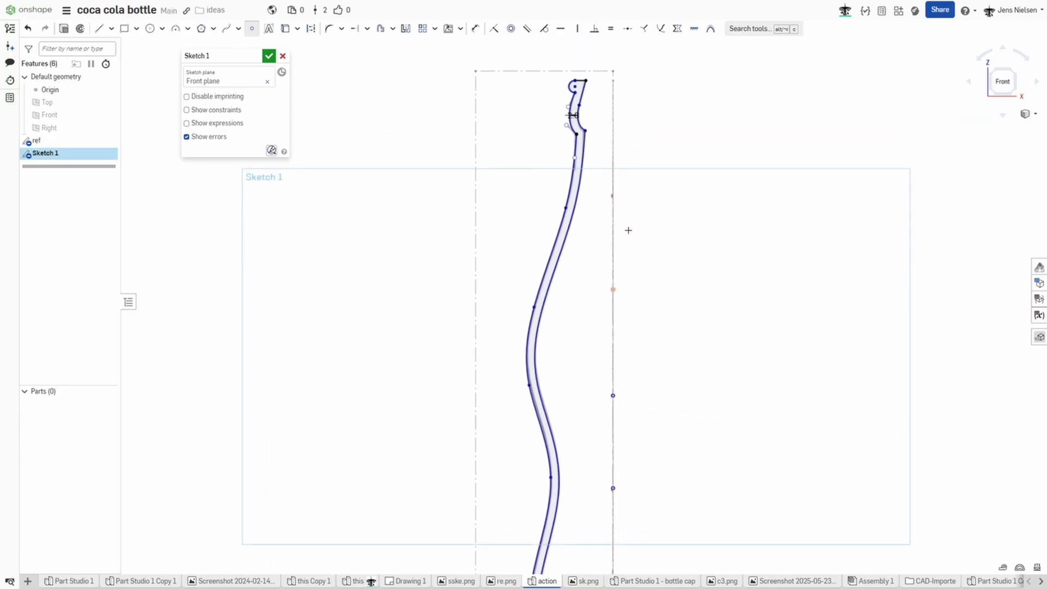
{"action": "left_click", "coordinate": [610, 202]}
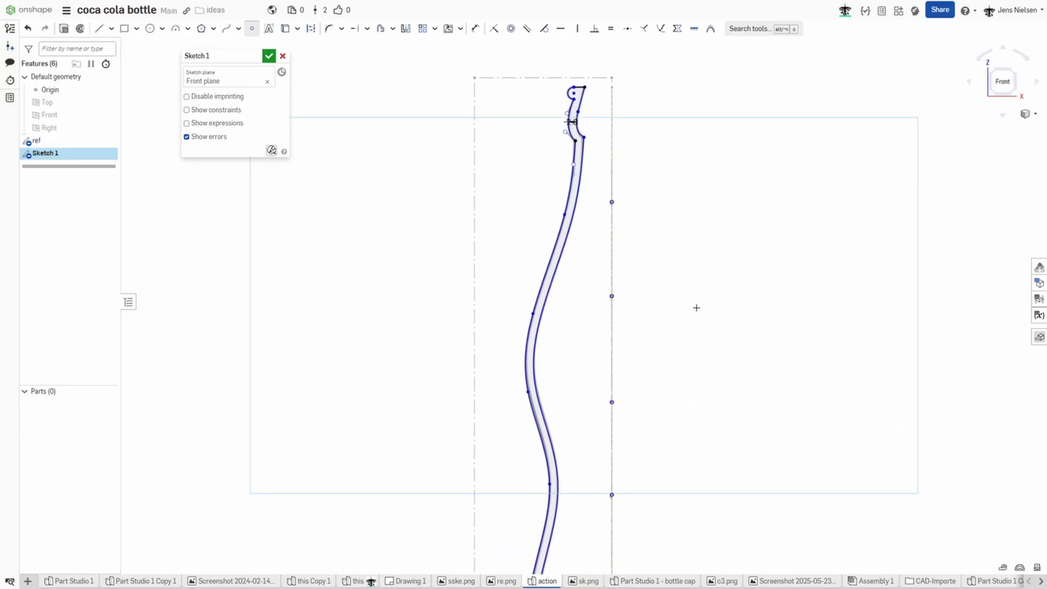
{"action": "key", "text": "f"}
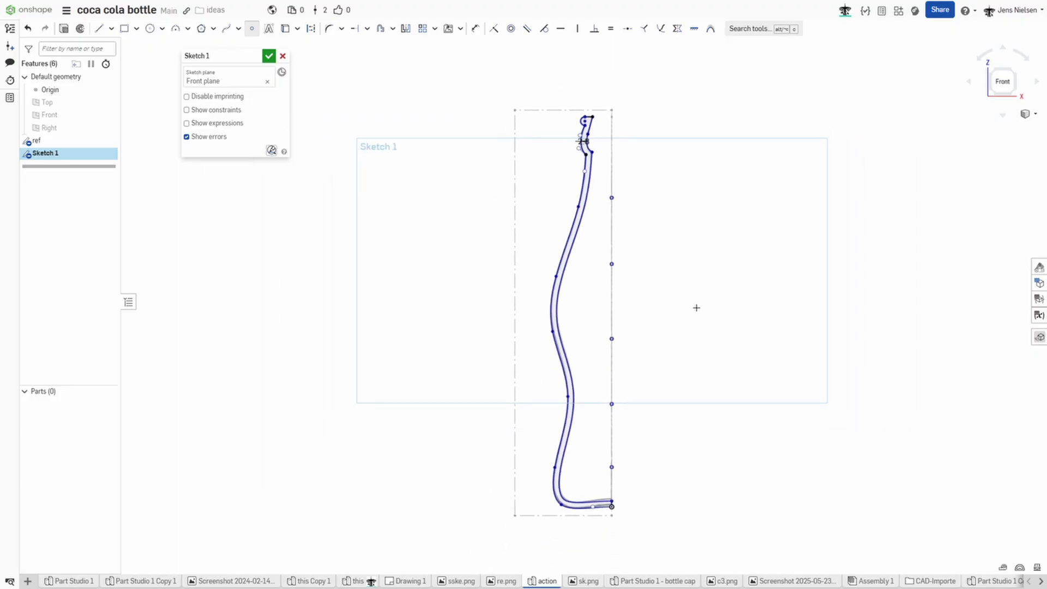
Step: Accept the sketch and revolve the wall profile about the ref edge as axis
{"action": "left_click", "coordinate": [269, 56]}
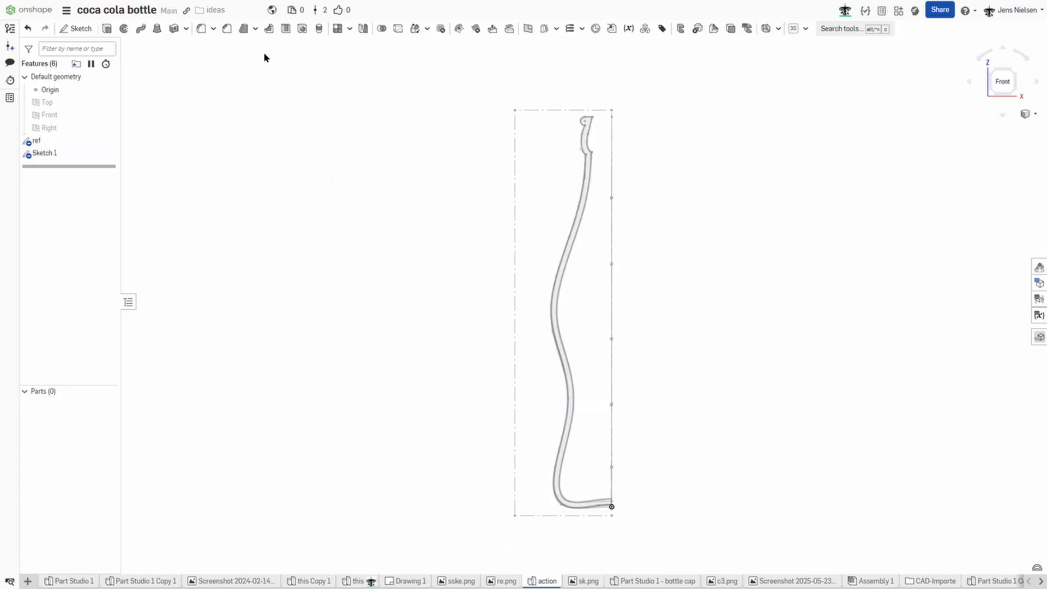
{"action": "key", "text": "s"}
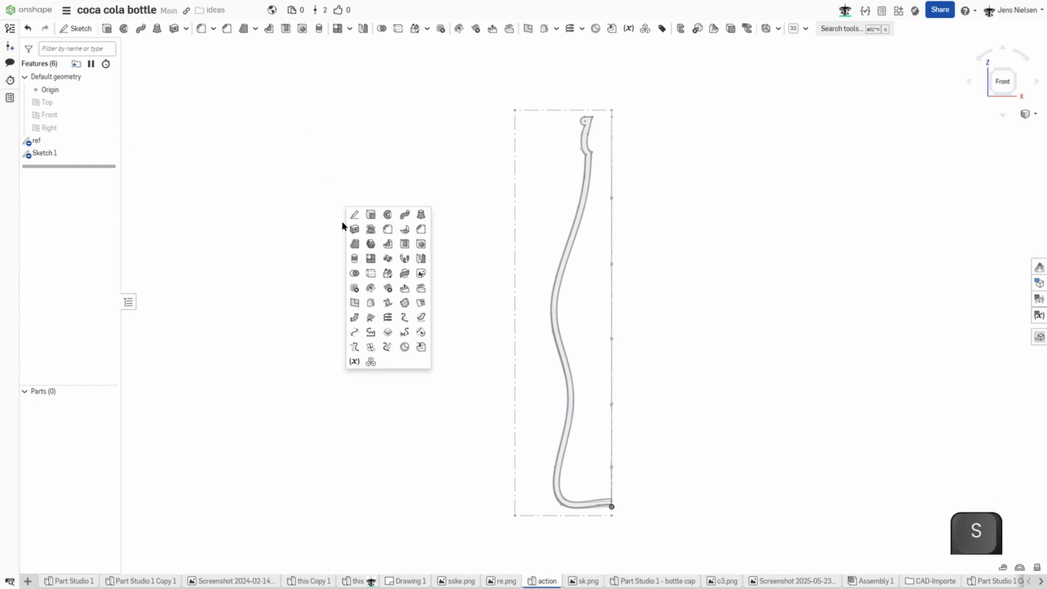
{"action": "left_click", "coordinate": [387, 215]}
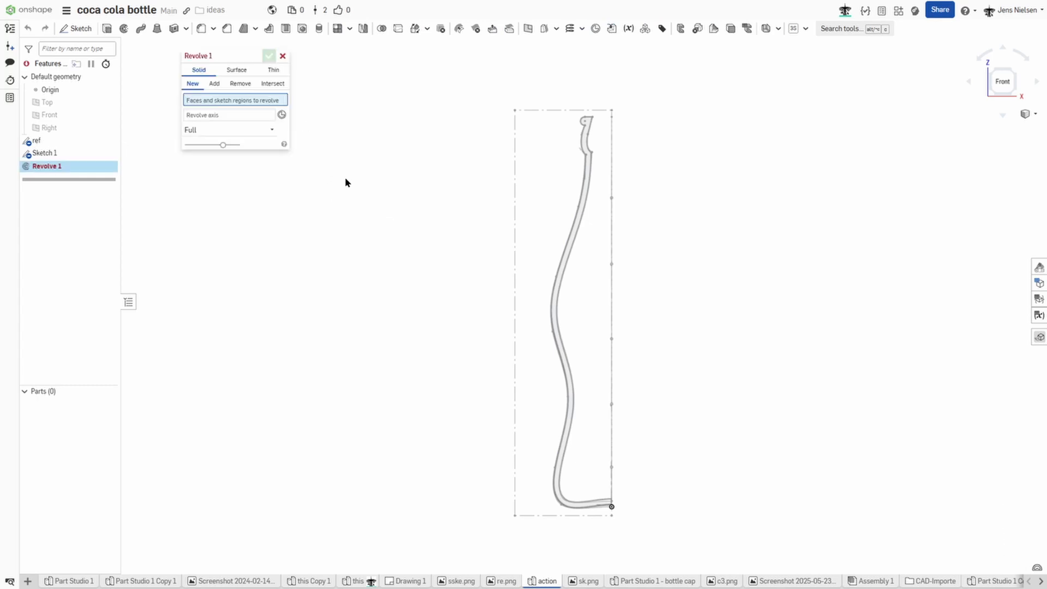
{"action": "left_click", "coordinate": [553, 326]}
{"action": "right_click_drag", "start_coordinate": [499, 302], "coordinate": [403, 276]}
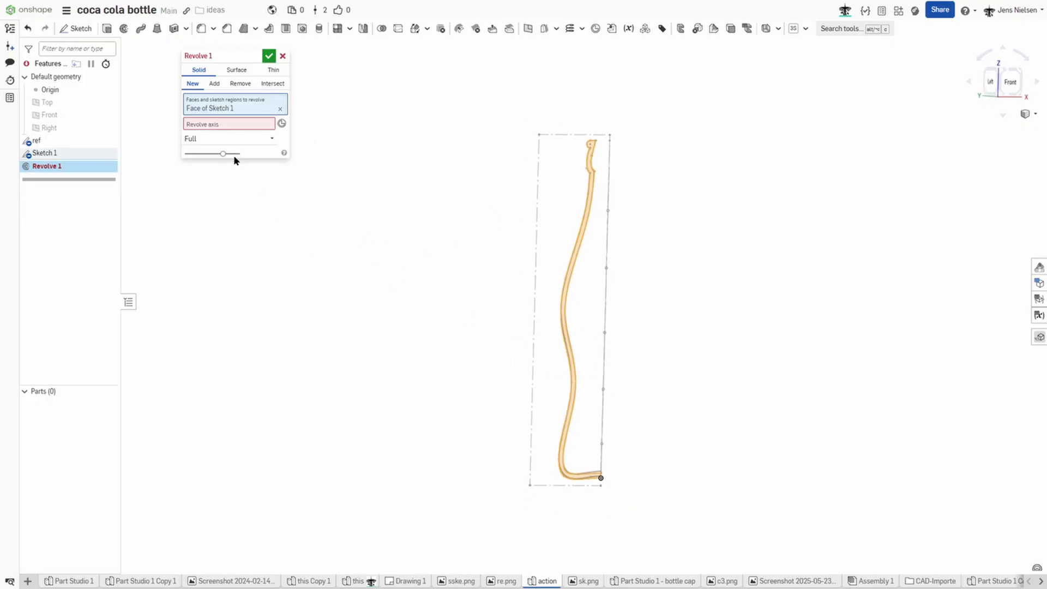
{"action": "left_click", "coordinate": [228, 124]}
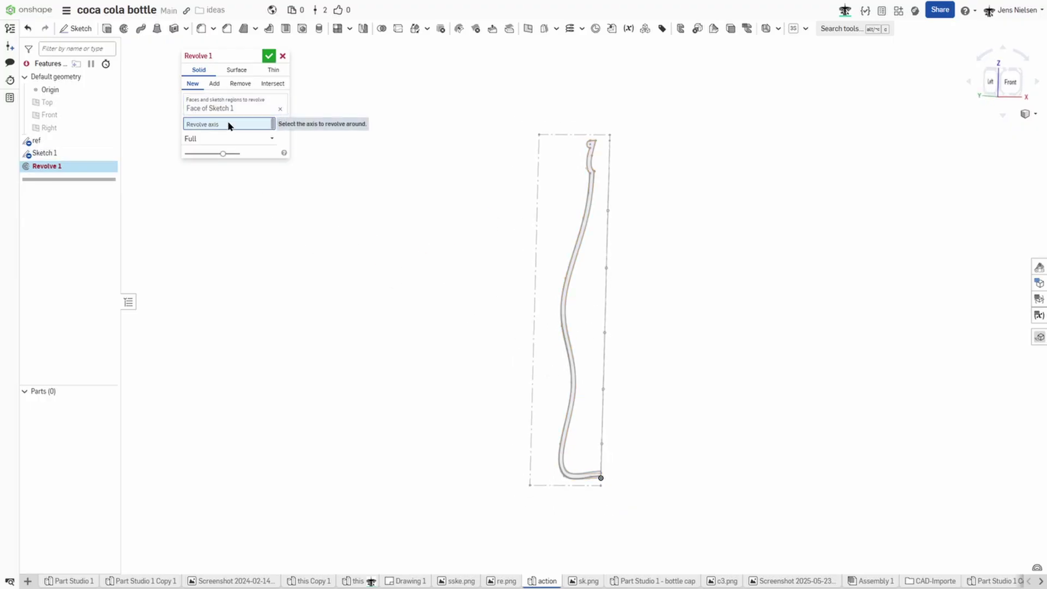
{"action": "left_click", "coordinate": [604, 367]}
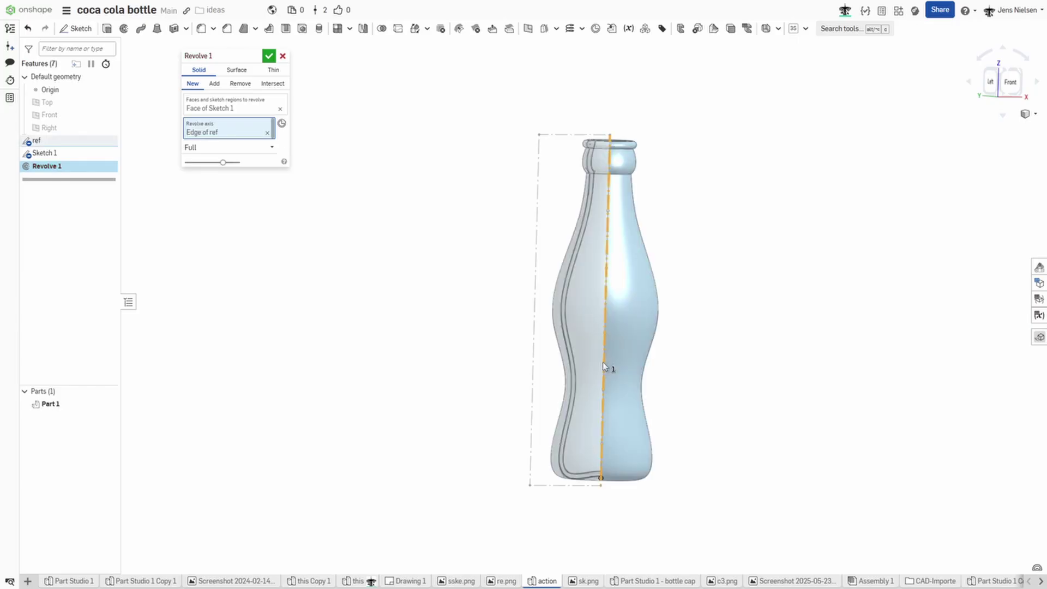
Step: Make the revolve symmetric at 38° and inspect the resulting solid slice
{"action": "left_click", "coordinate": [269, 150]}
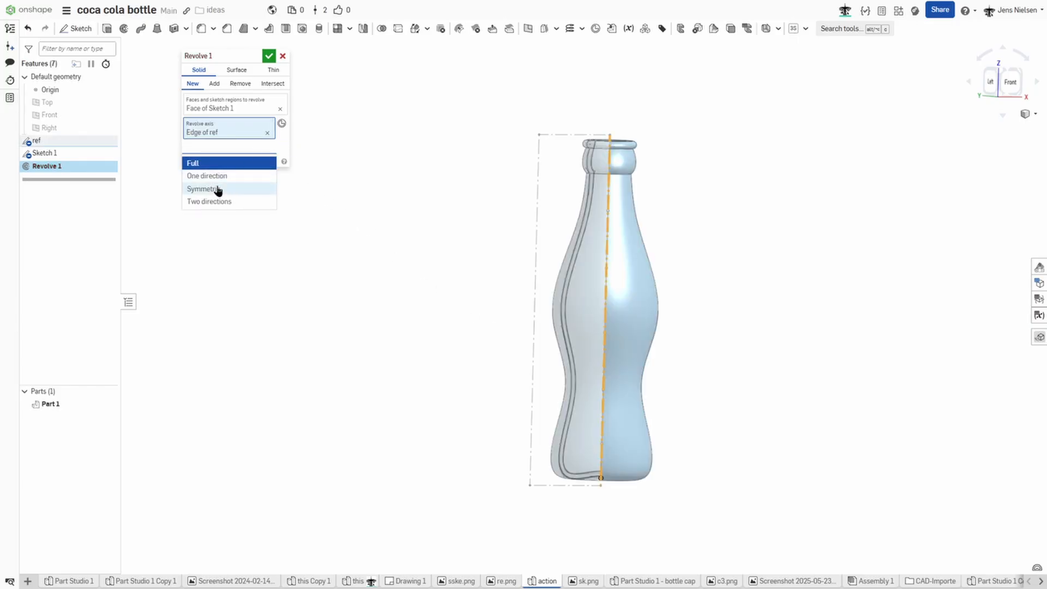
{"action": "left_click", "coordinate": [218, 189]}
{"action": "left_click", "coordinate": [260, 162]}
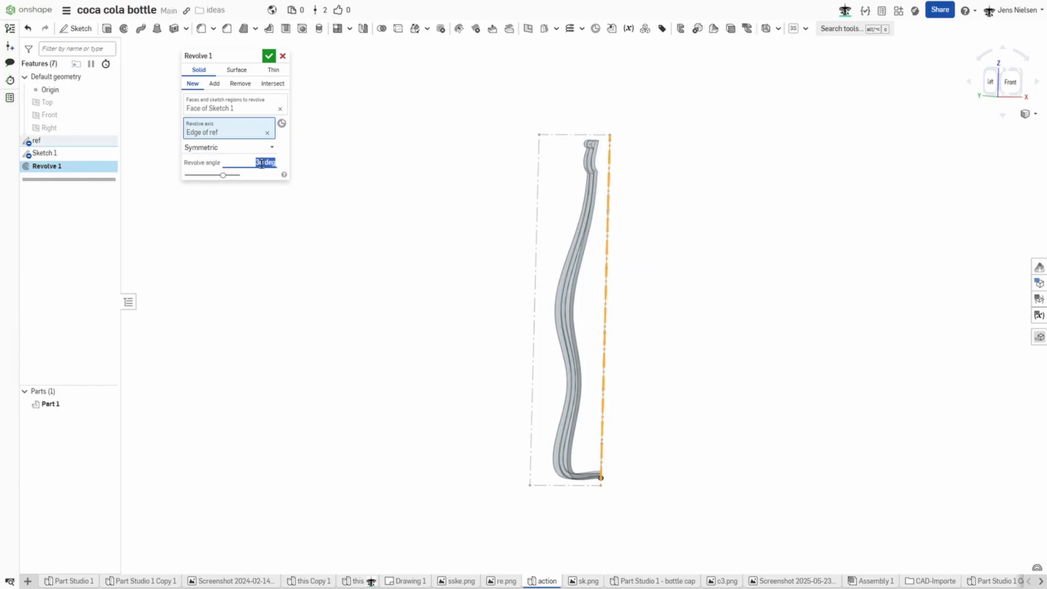
{"action": "type", "text": "38"}
{"action": "key", "text": "Tab"}
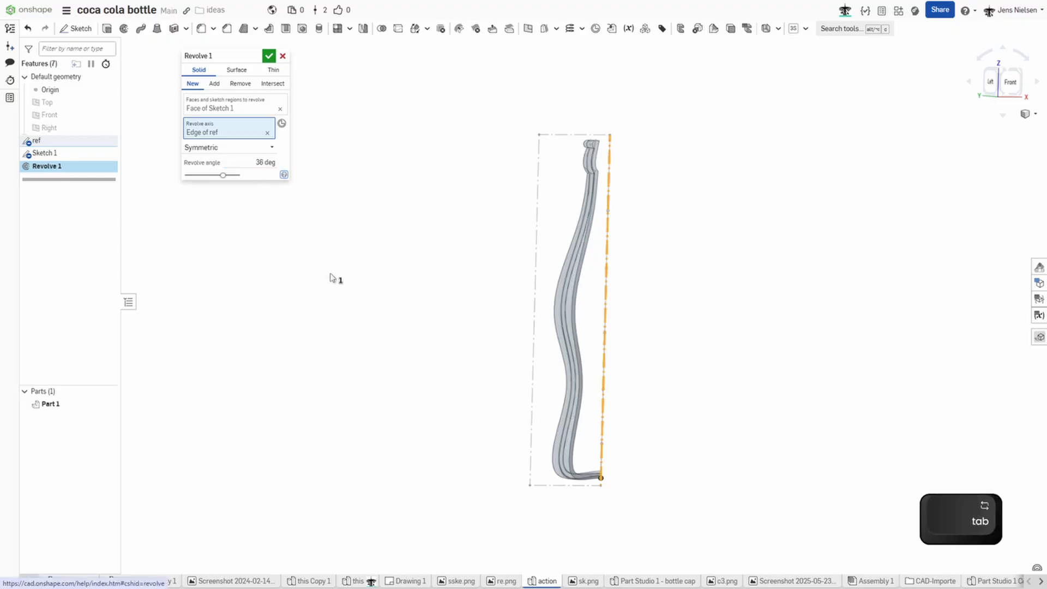
{"action": "mouse_move", "coordinate": [340, 287]}
{"action": "right_mouse_down"}
{"action": "mouse_move", "coordinate": [461, 398]}
{"action": "mouse_move", "coordinate": [558, 399]}
{"action": "mouse_move", "coordinate": [550, 455]}
{"action": "mouse_move", "coordinate": [562, 483]}
{"action": "right_mouse_up"}
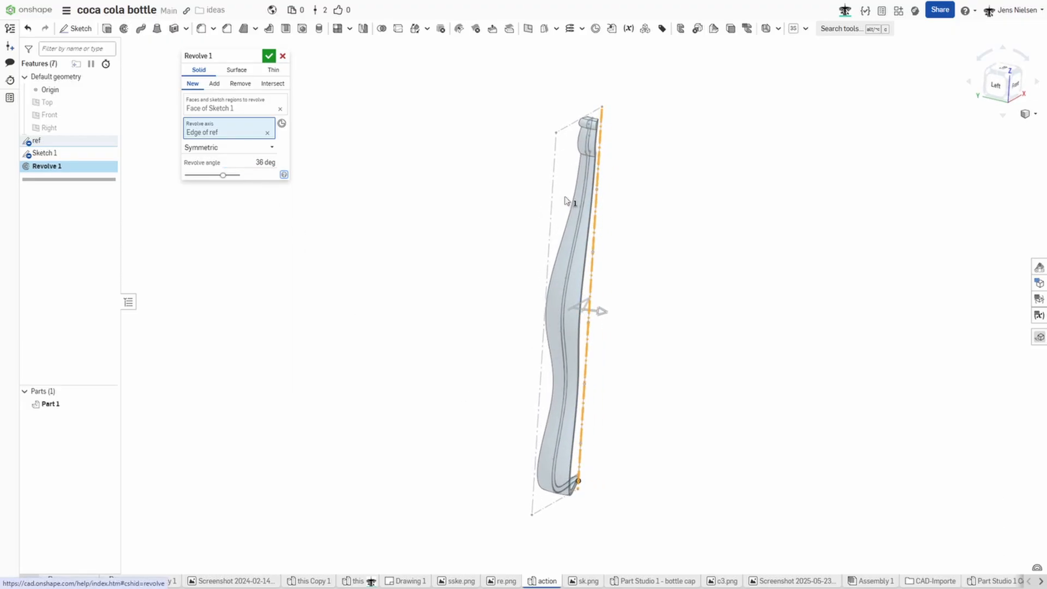
{"action": "right_click_drag", "start_coordinate": [560, 270], "coordinate": [634, 496]}
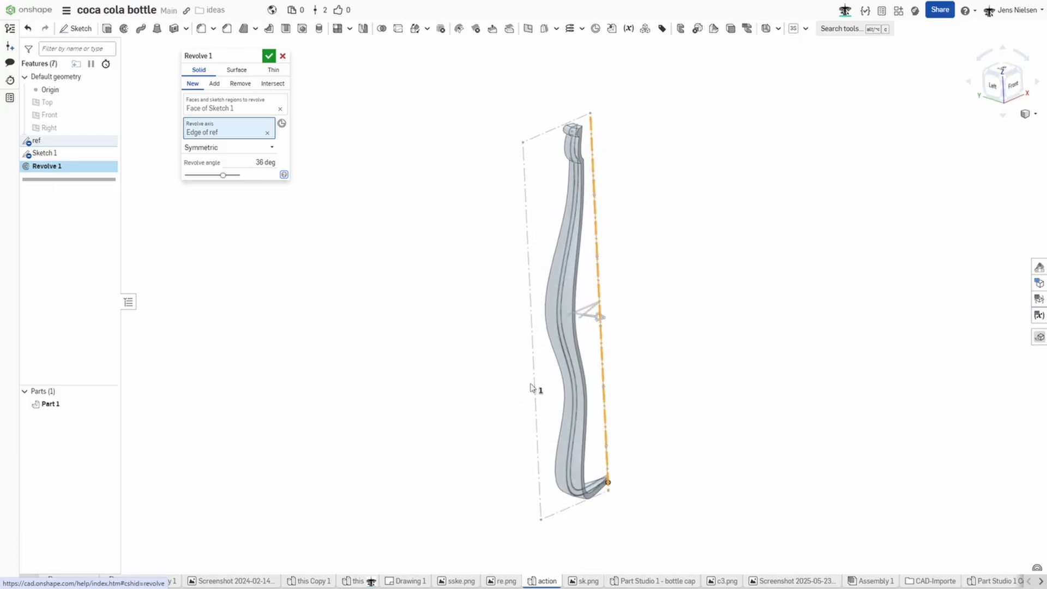
{"action": "right_click_drag", "start_coordinate": [451, 341], "coordinate": [359, 244]}
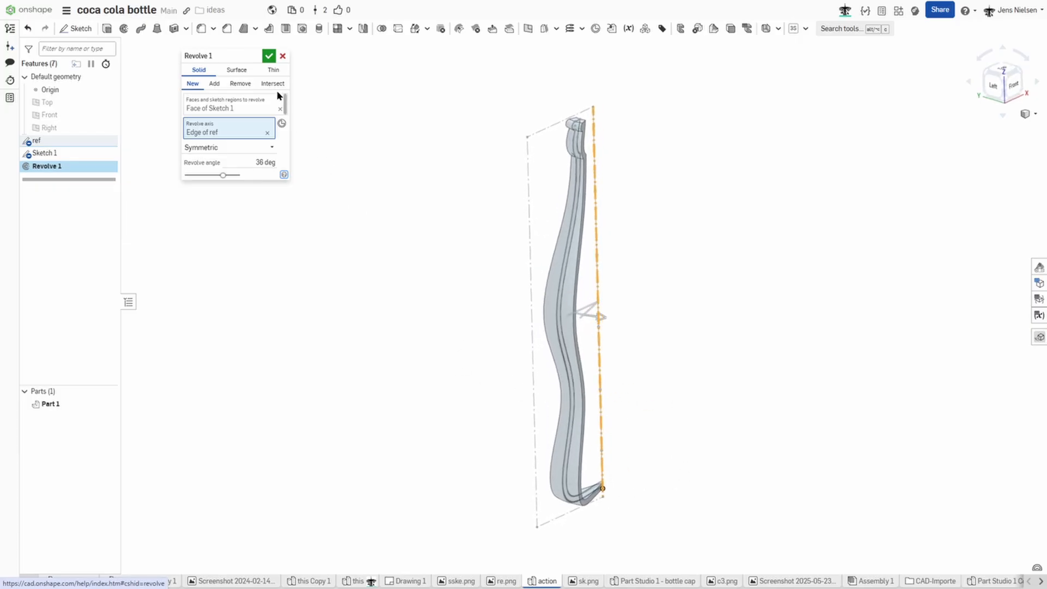
Step: Confirm the revolve, then give Part 1 the red-orange DD5228 swatch at 0.40 opacity
{"action": "left_click", "coordinate": [271, 58]}
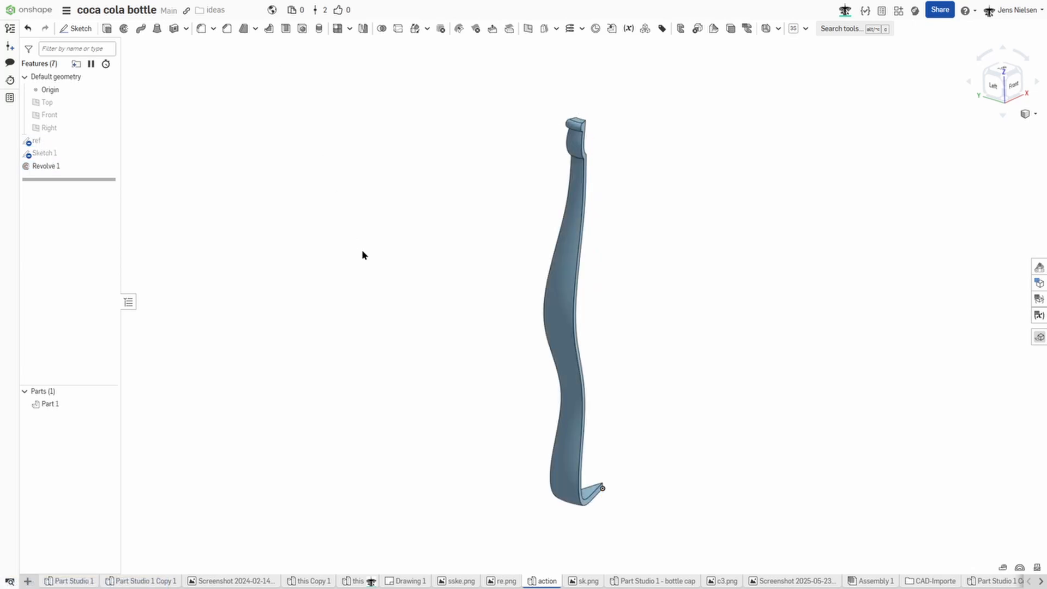
{"action": "right_click_drag", "start_coordinate": [362, 252], "coordinate": [359, 283]}
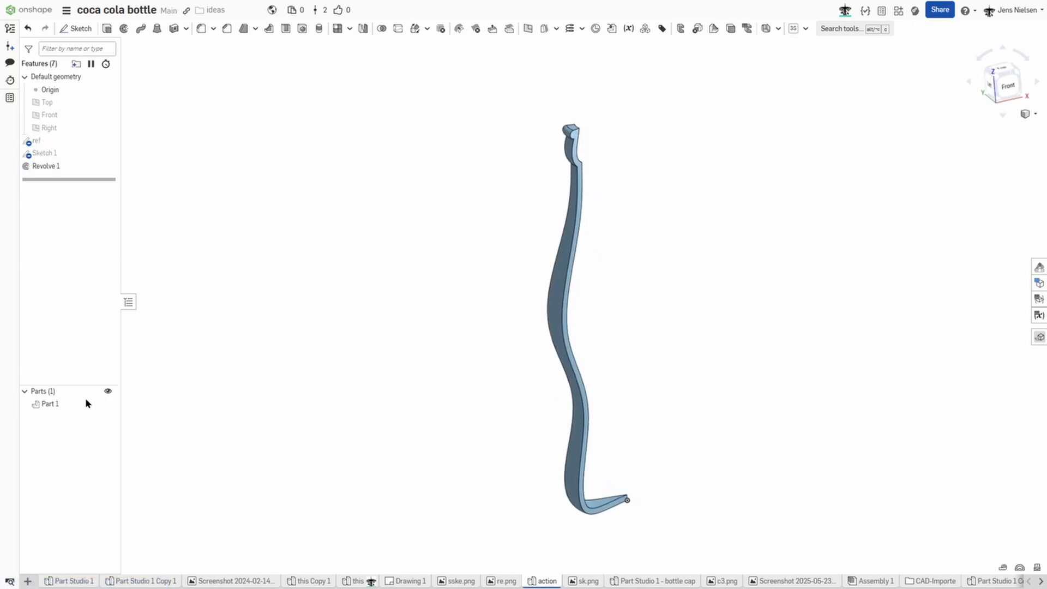
{"action": "right_click", "coordinate": [63, 403]}
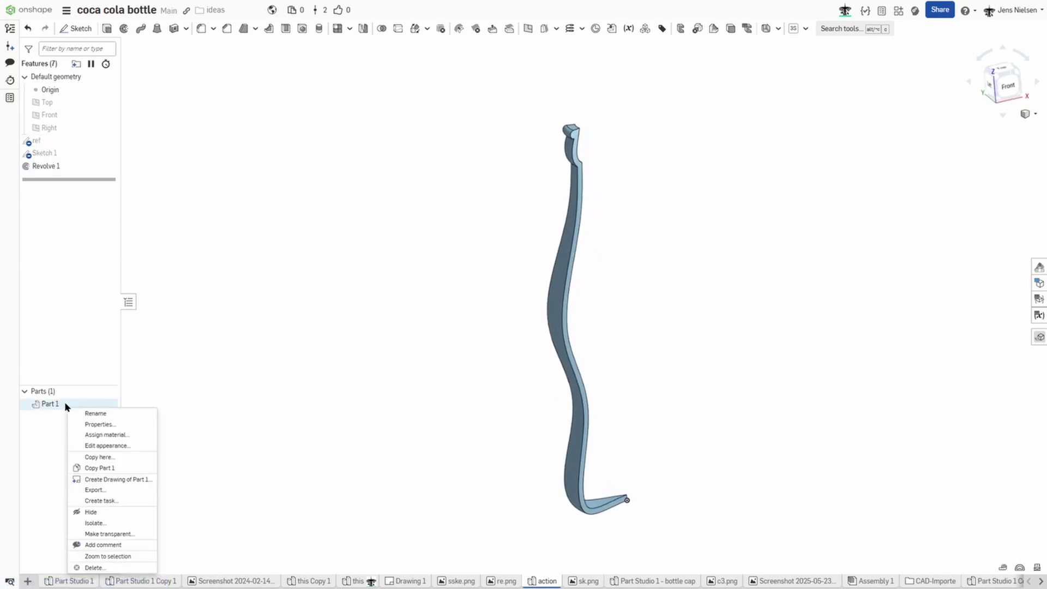
{"action": "left_click", "coordinate": [103, 446]}
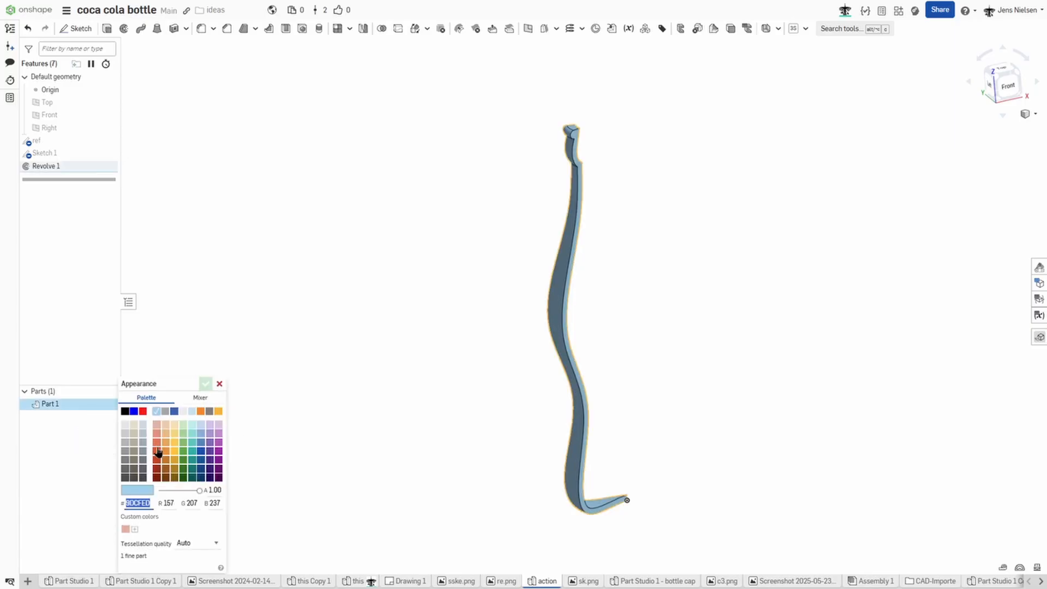
{"action": "left_click", "coordinate": [157, 451]}
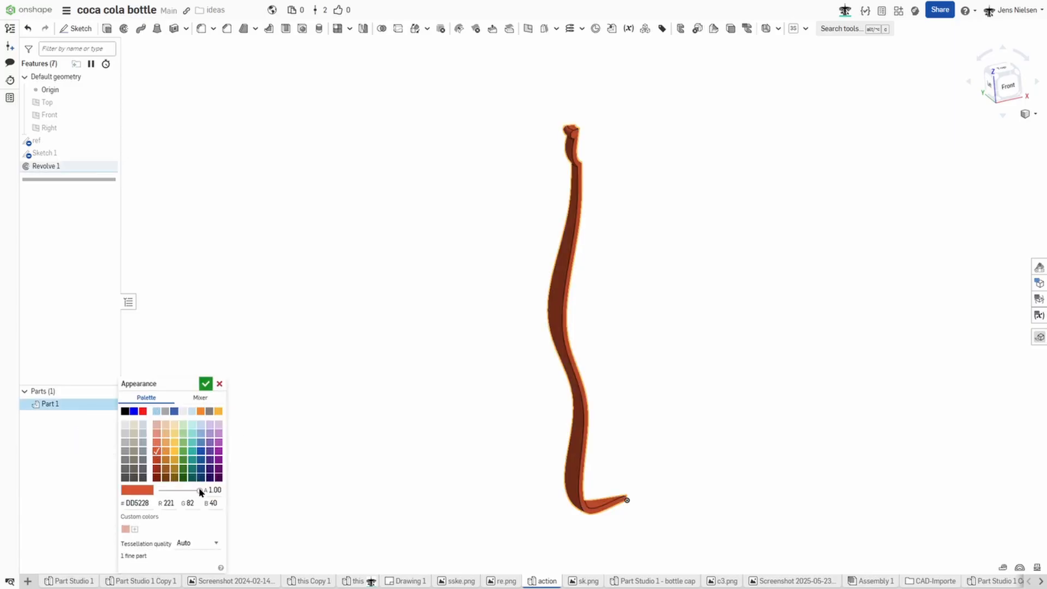
{"action": "left_click_drag", "start_coordinate": [199, 489], "coordinate": [173, 490]}
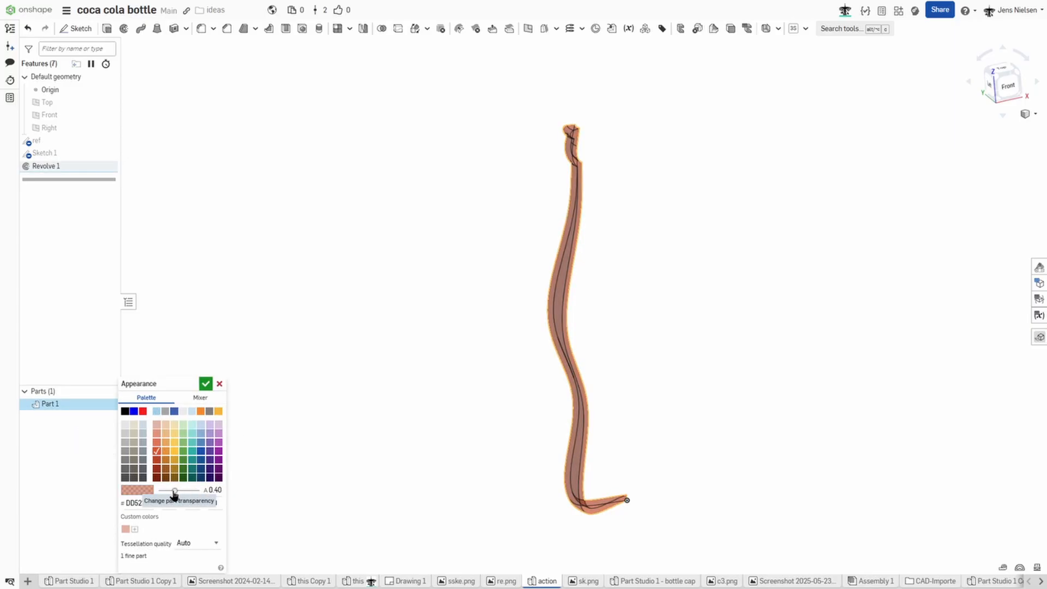
{"action": "left_click", "coordinate": [205, 384]}
{"action": "key", "text": "Left"}
{"action": "key", "text": "Left"}
{"action": "key", "text": "Left"}
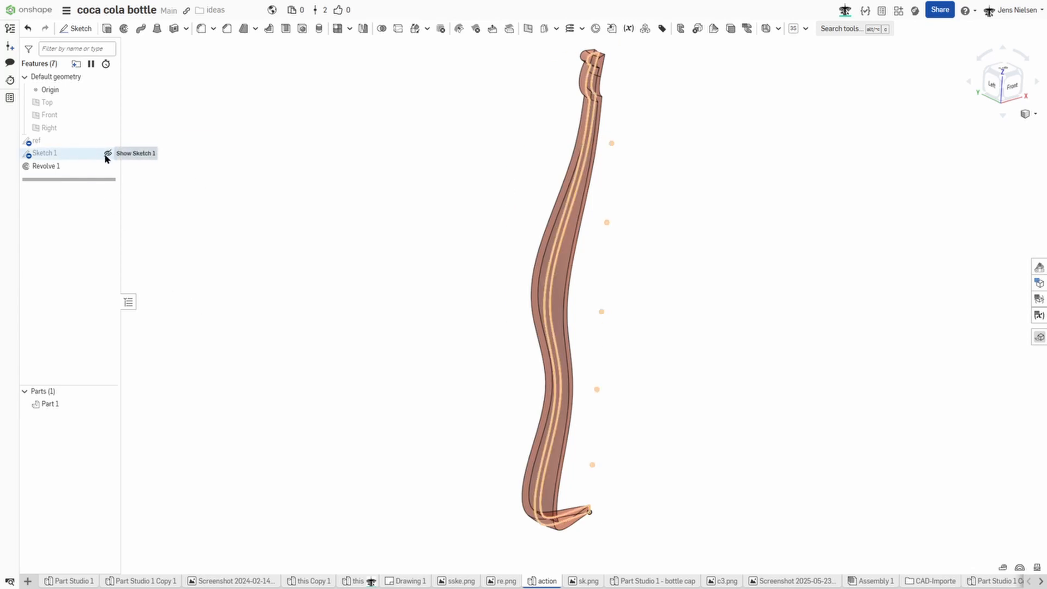
Step: Show Sketch 1 again and create a length variable o equal to 2.2 mm
{"action": "left_click", "coordinate": [106, 154]}
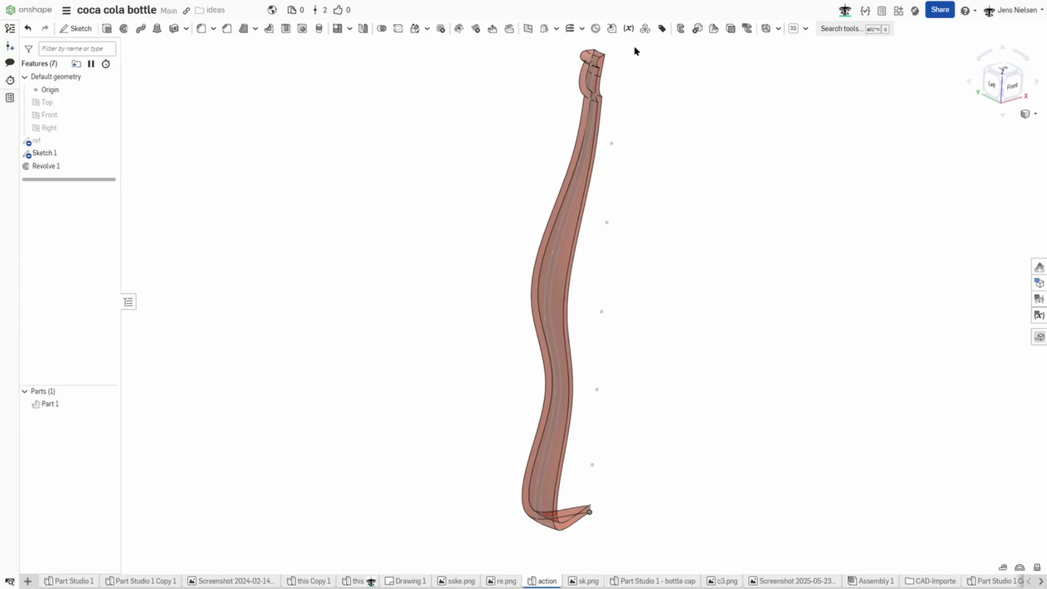
{"action": "left_click", "coordinate": [630, 29]}
{"action": "type", "text": "o"}
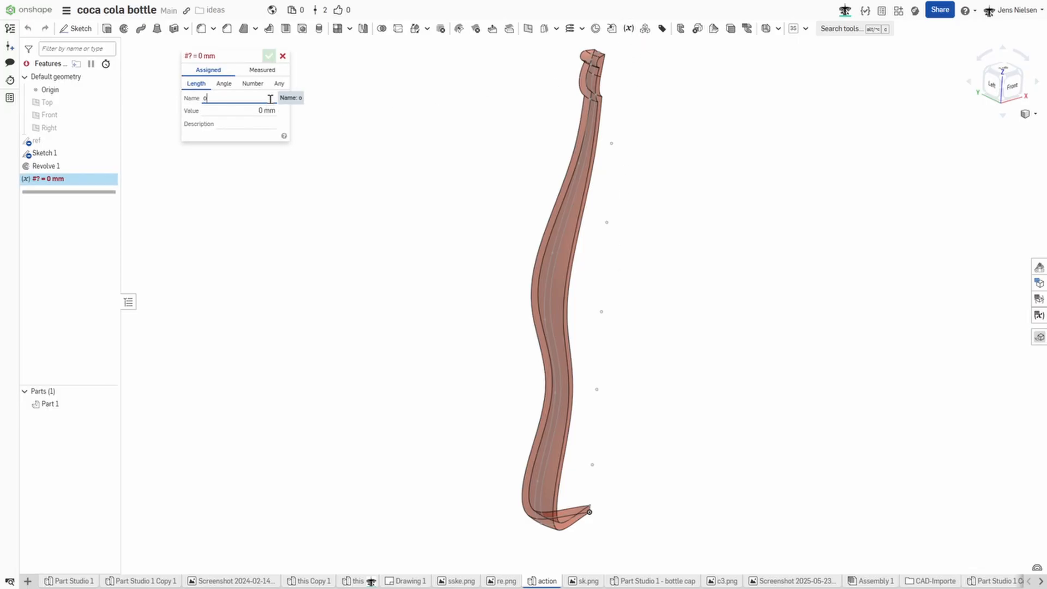
{"action": "left_click", "coordinate": [266, 111]}
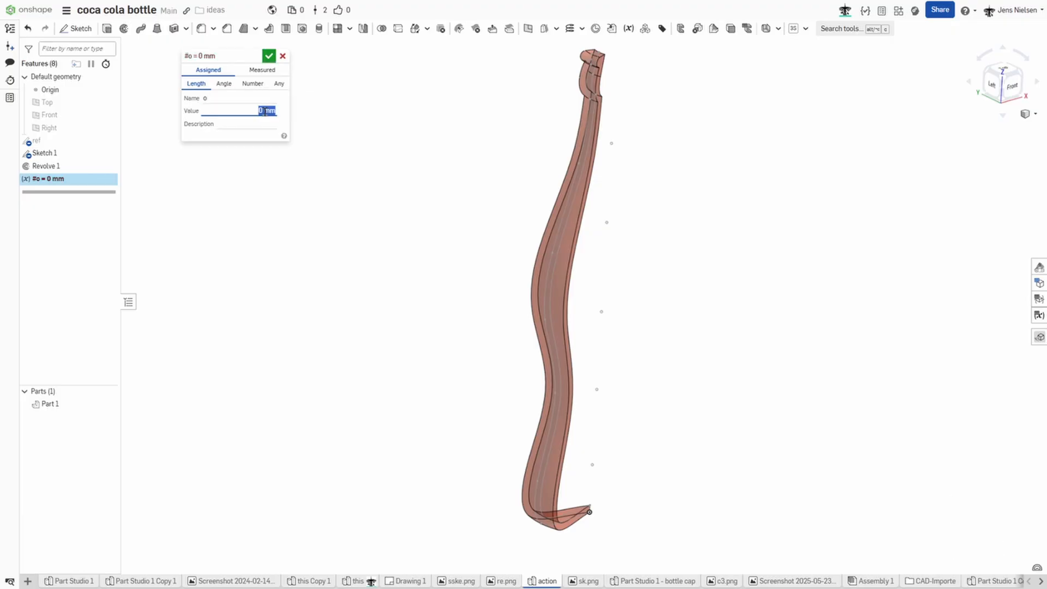
{"action": "type", "text": "2.2"}
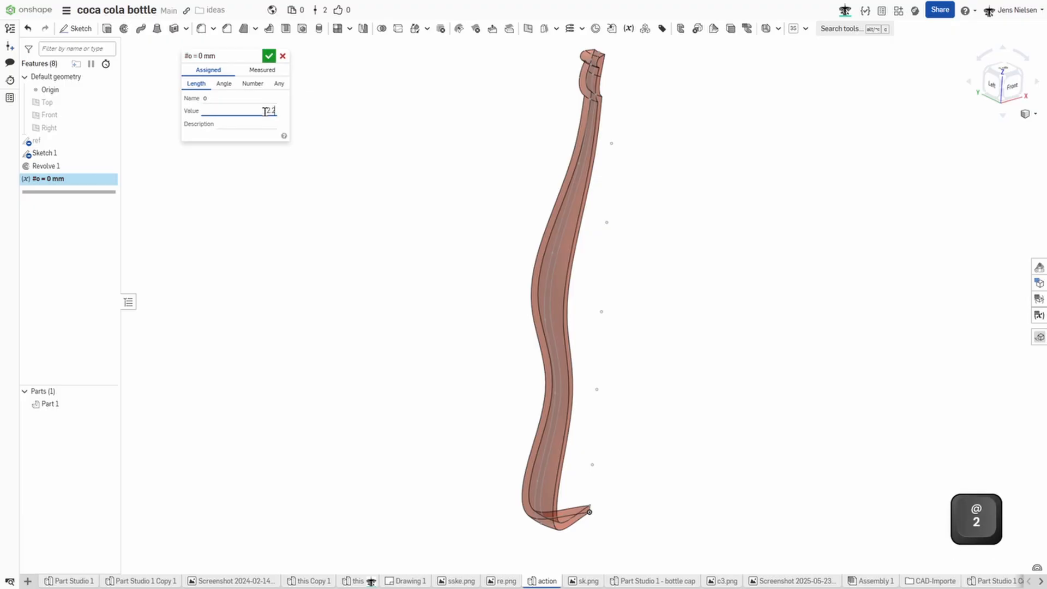
{"action": "left_click", "coordinate": [270, 57]}
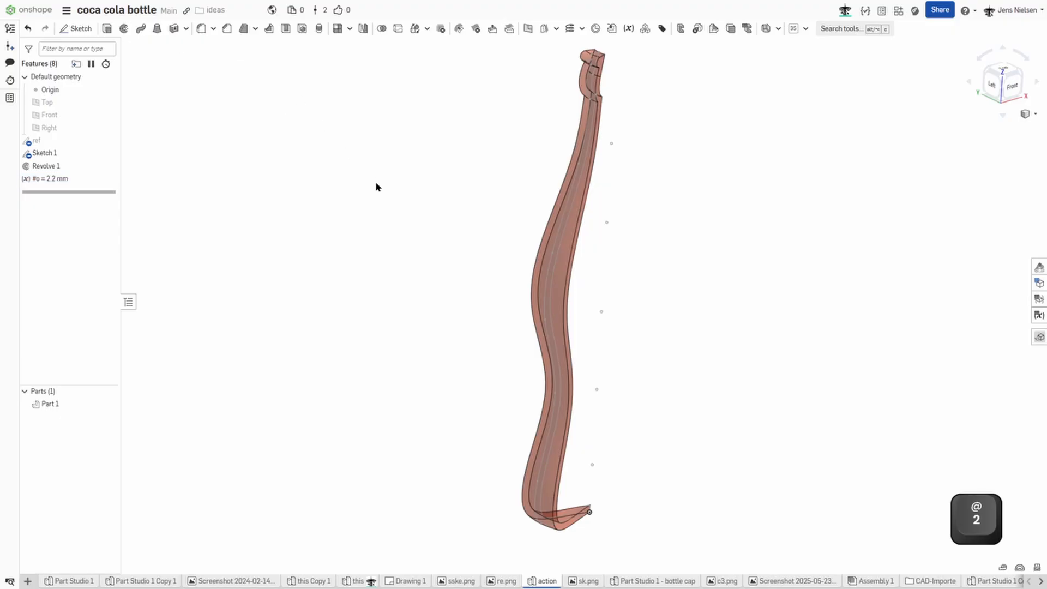
Step: Create Plane 1 as a Plane-point plane through a Sketch 1 vertex, parallel to Top
{"action": "key", "text": "s"}
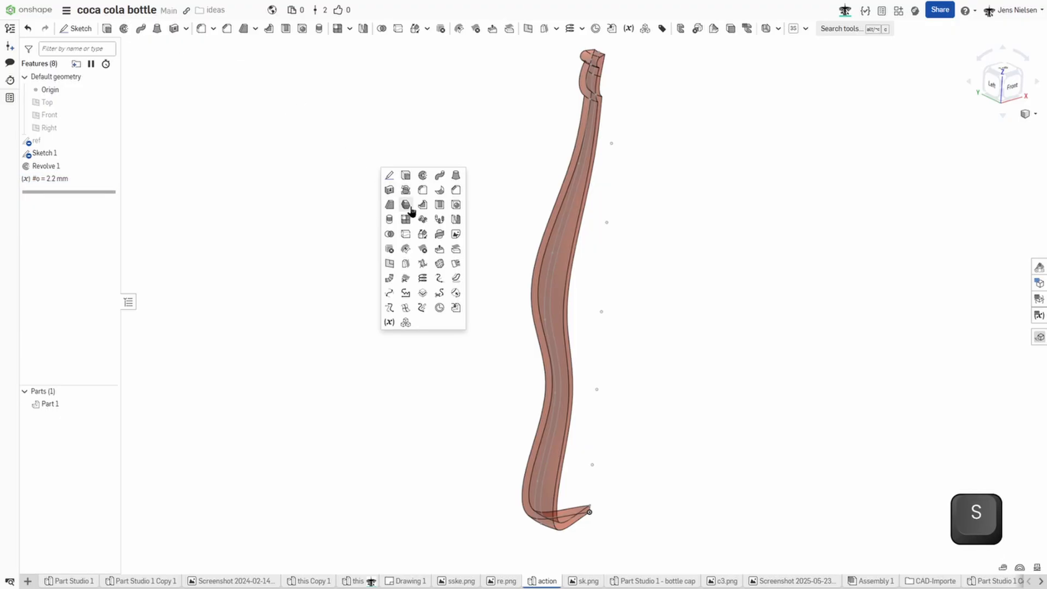
{"action": "left_click", "coordinate": [390, 250]}
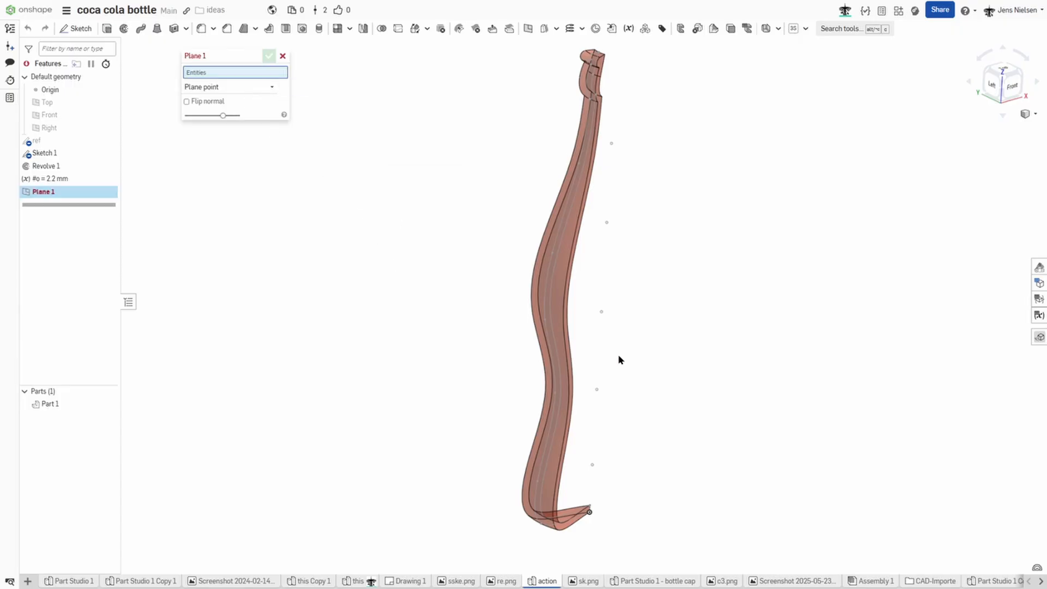
{"action": "left_click", "coordinate": [593, 464]}
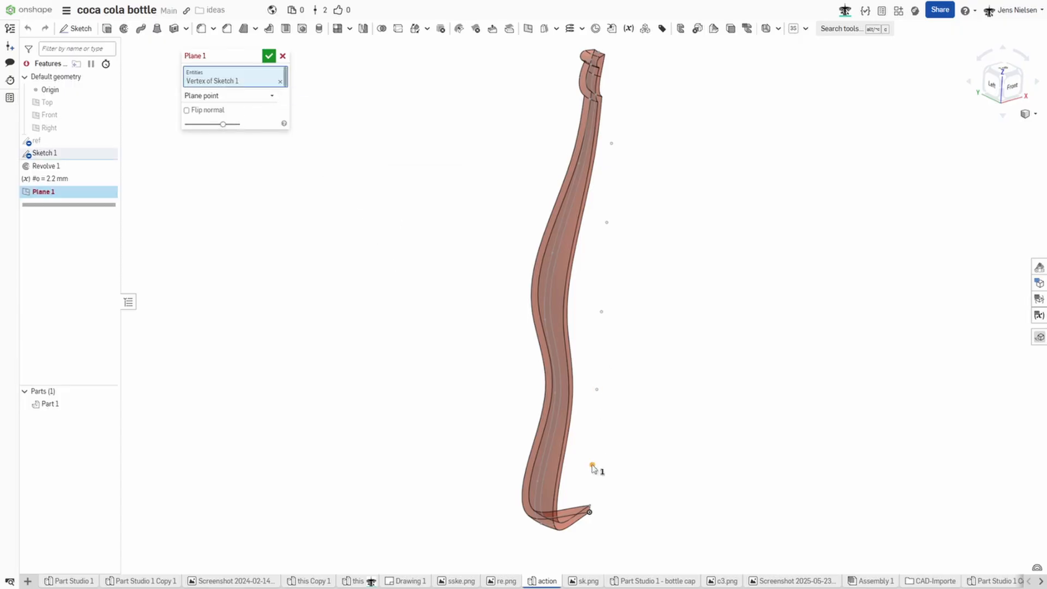
{"action": "left_click", "coordinate": [58, 108]}
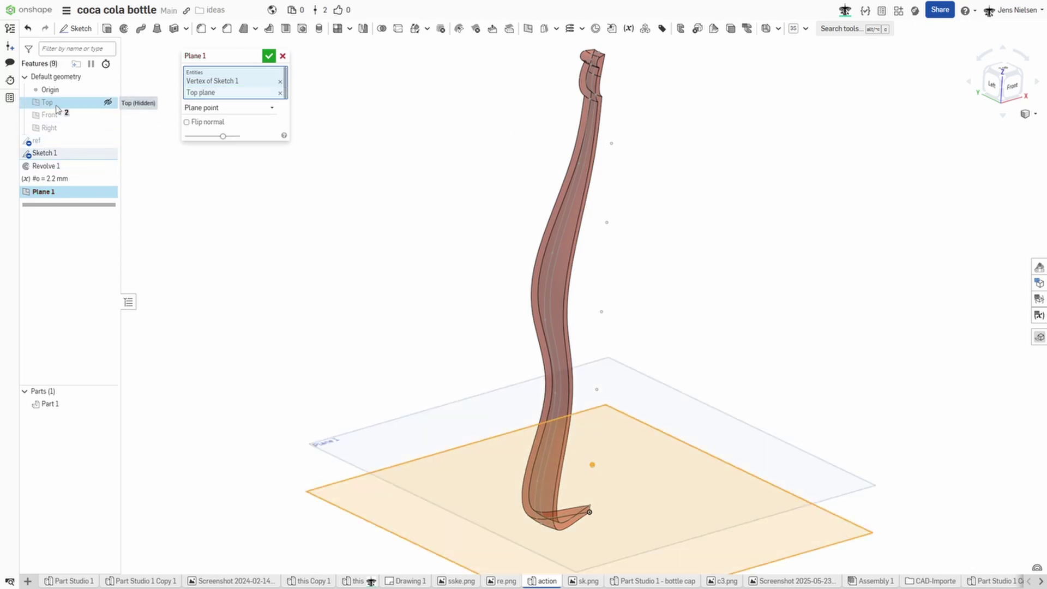
{"action": "left_click", "coordinate": [268, 57]}
{"action": "key", "text": "Up"}
{"action": "key", "text": "Up"}
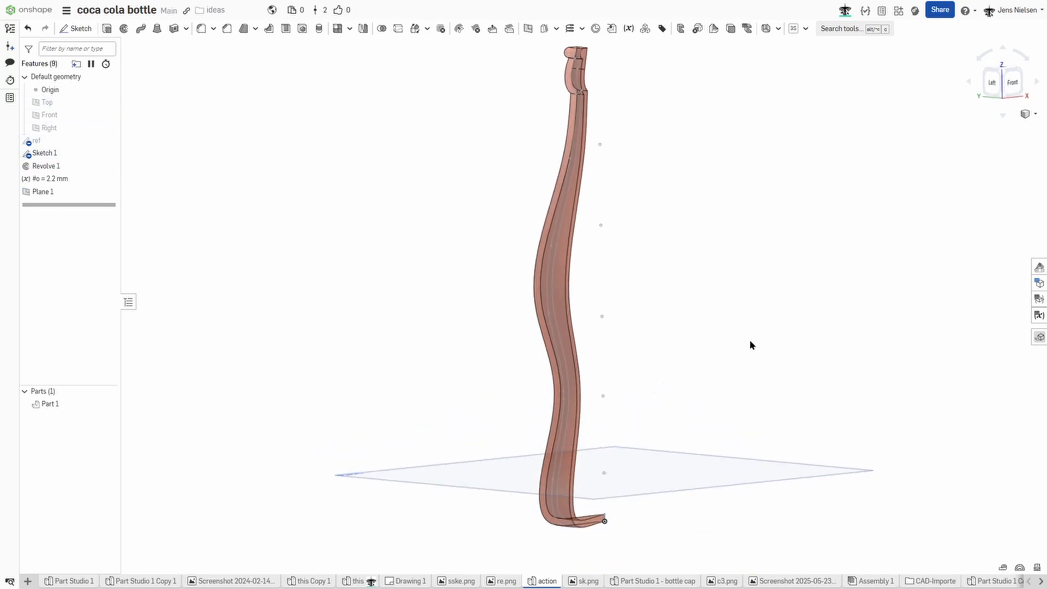
{"action": "mouse_move", "coordinate": [739, 352]}
{"action": "right_mouse_down"}
{"action": "mouse_move", "coordinate": [591, 460]}
{"action": "mouse_move", "coordinate": [537, 475]}
{"action": "right_mouse_up"}
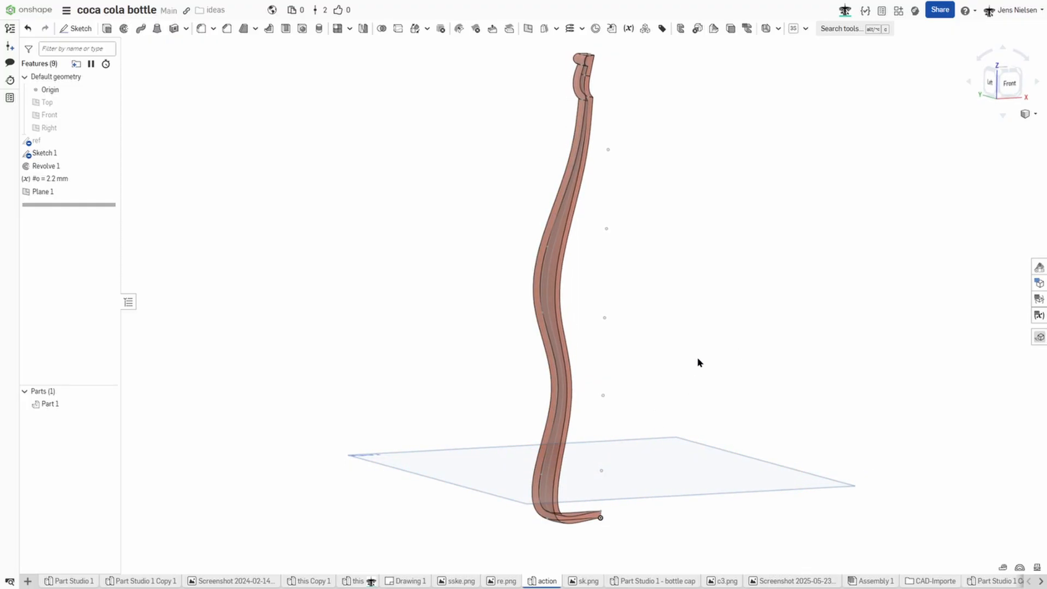
{"action": "key", "text": "Up"}
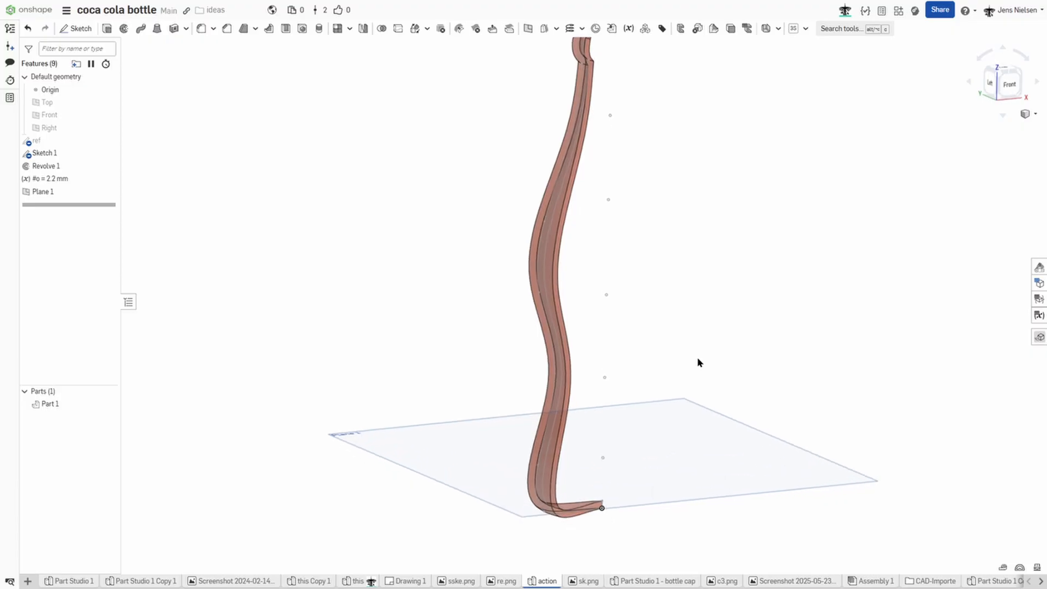
Step: Create Sketch 2 on Plane 1 holding the Intersect curve of the bottle body, and accept it
{"action": "key", "text": "s"}
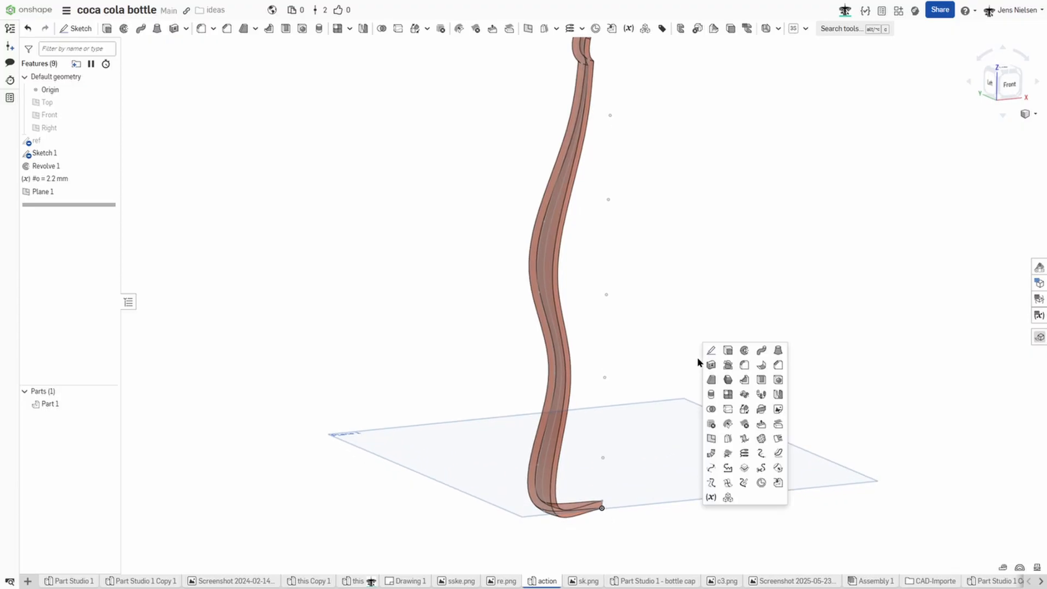
{"action": "left_click", "coordinate": [709, 352]}
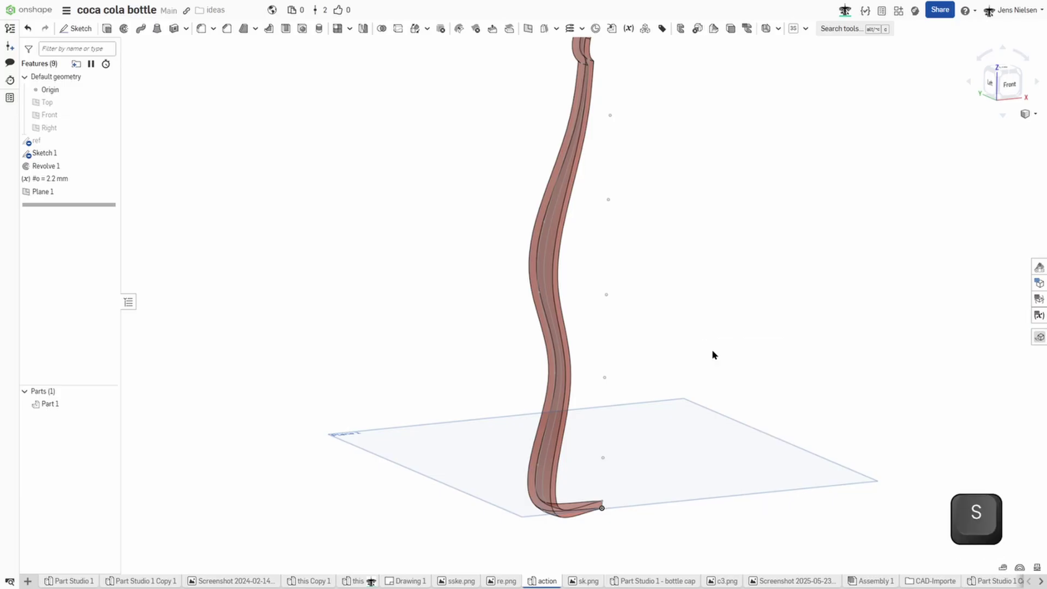
{"action": "left_click", "coordinate": [710, 417]}
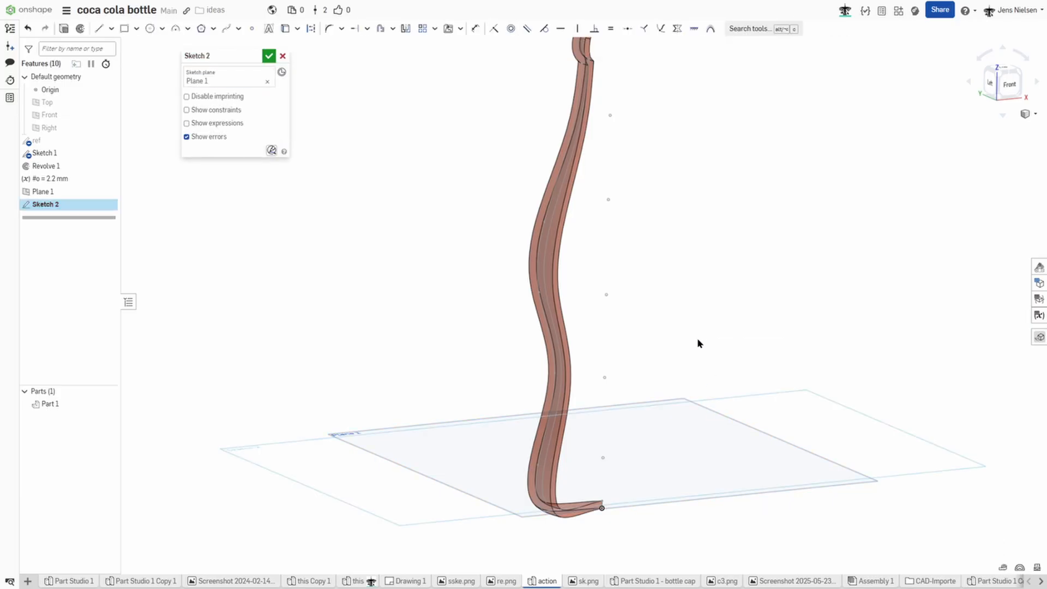
{"action": "key", "text": "s"}
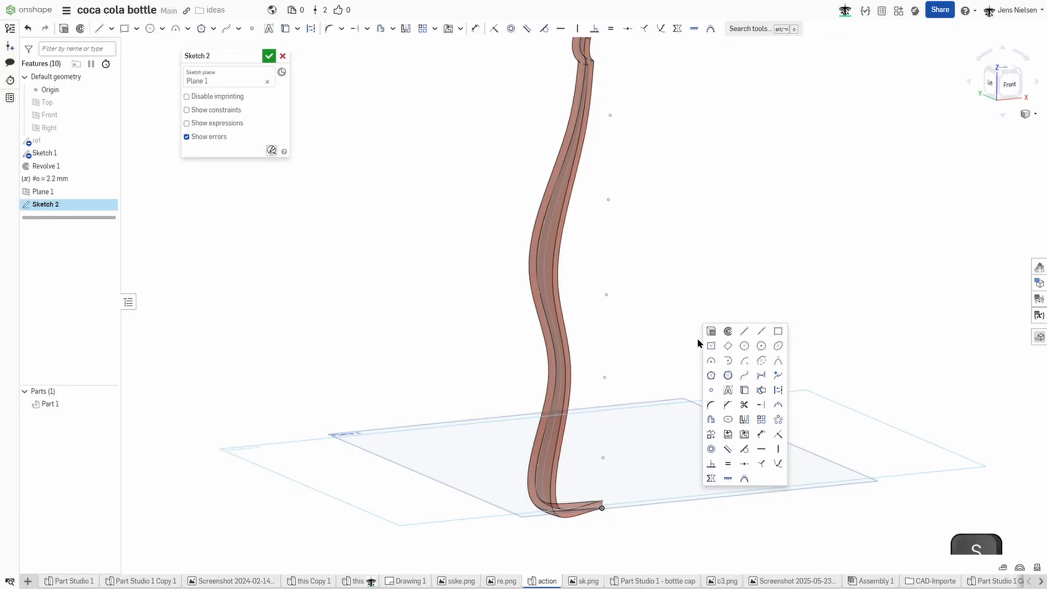
{"action": "left_click", "coordinate": [761, 391]}
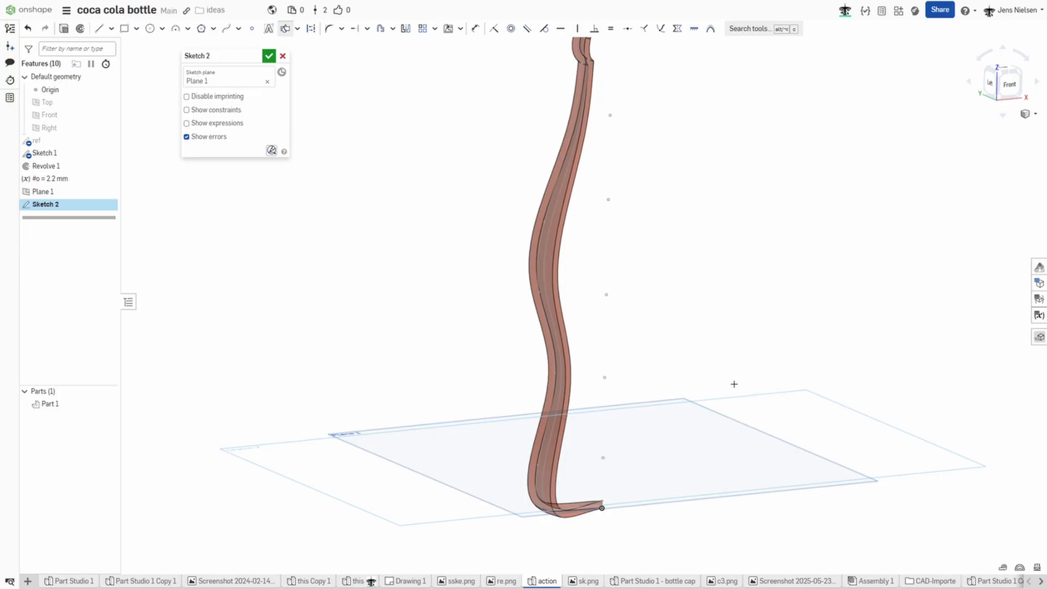
{"action": "mouse_move", "coordinate": [584, 409]}
{"action": "right_mouse_down"}
{"action": "mouse_move", "coordinate": [541, 460]}
{"action": "mouse_move", "coordinate": [518, 462]}
{"action": "mouse_move", "coordinate": [426, 336]}
{"action": "right_mouse_up"}
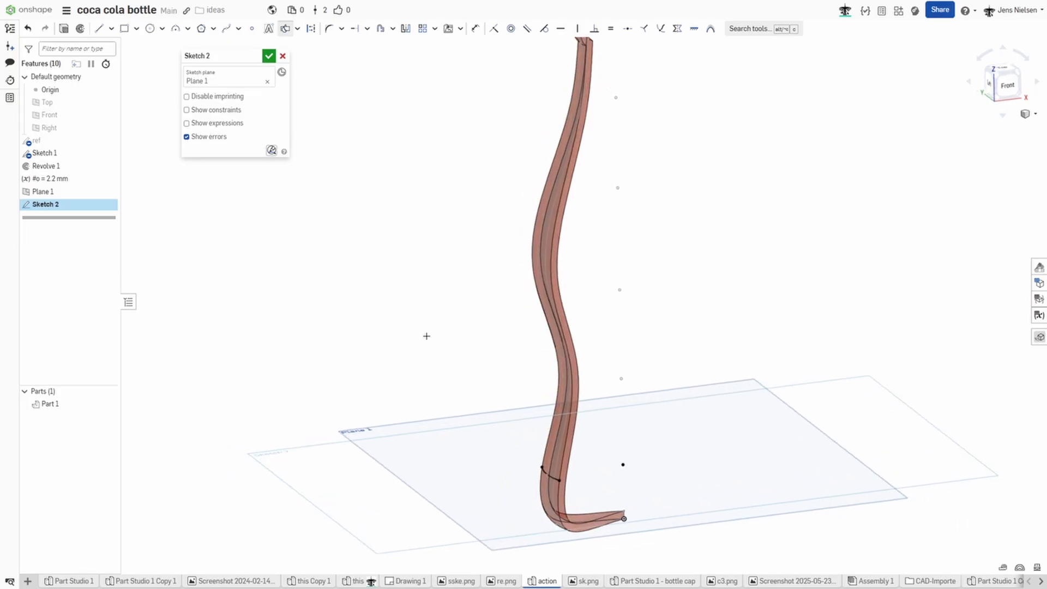
{"action": "left_click", "coordinate": [269, 56]}
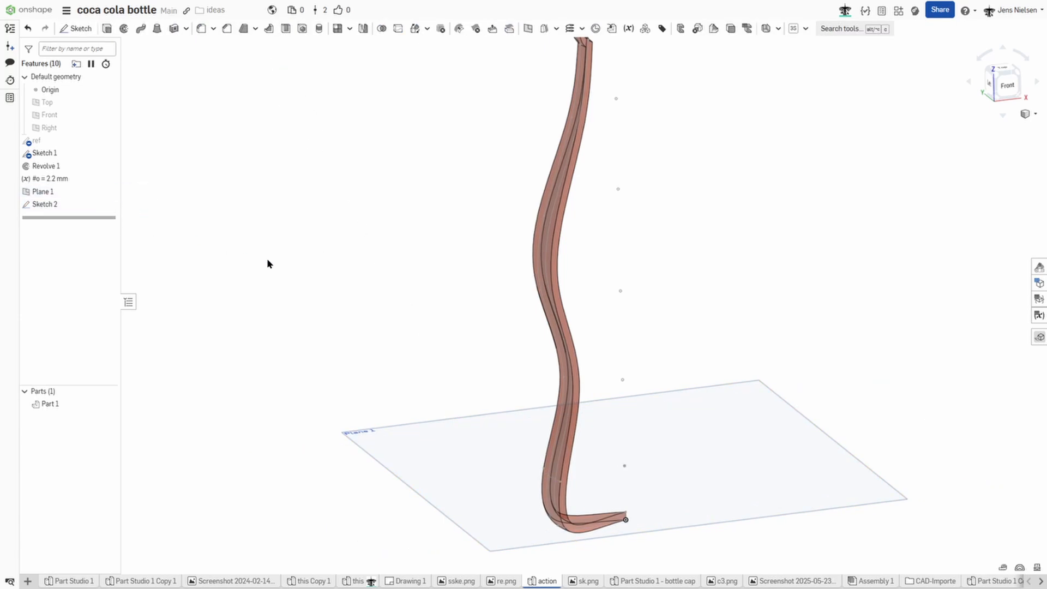
Step: Create Plane 2 through a higher Sketch 1 vertex, parallel to Plane 1
{"action": "key", "text": "s"}
{"action": "left_click", "coordinate": [283, 339]}
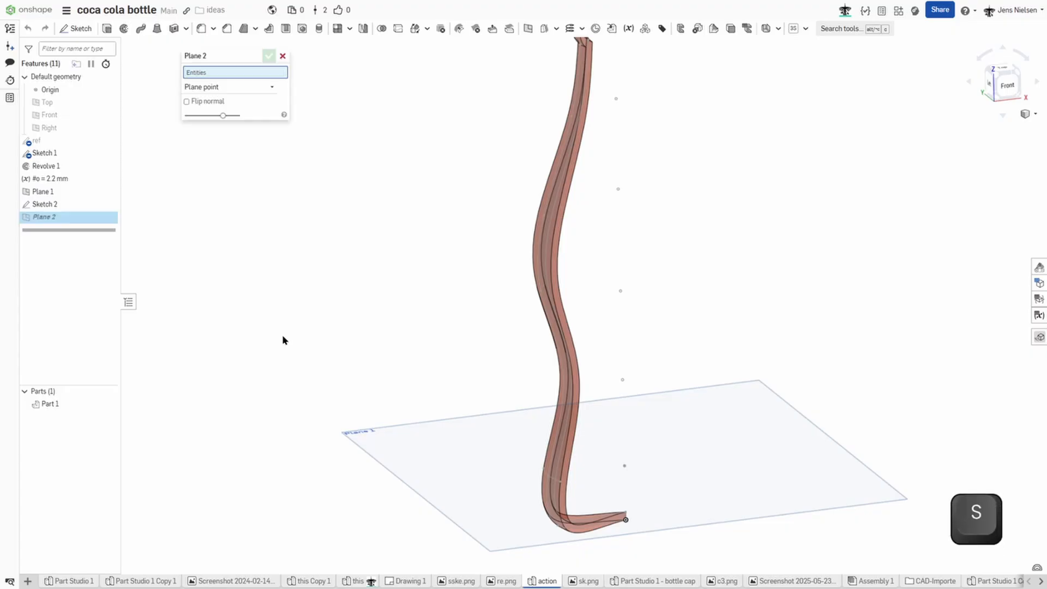
{"action": "mouse_move", "coordinate": [646, 419]}
{"action": "right_mouse_down"}
{"action": "mouse_move", "coordinate": [657, 410]}
{"action": "mouse_move", "coordinate": [627, 399]}
{"action": "mouse_move", "coordinate": [632, 409]}
{"action": "right_mouse_up"}
{"action": "left_click", "coordinate": [624, 398]}
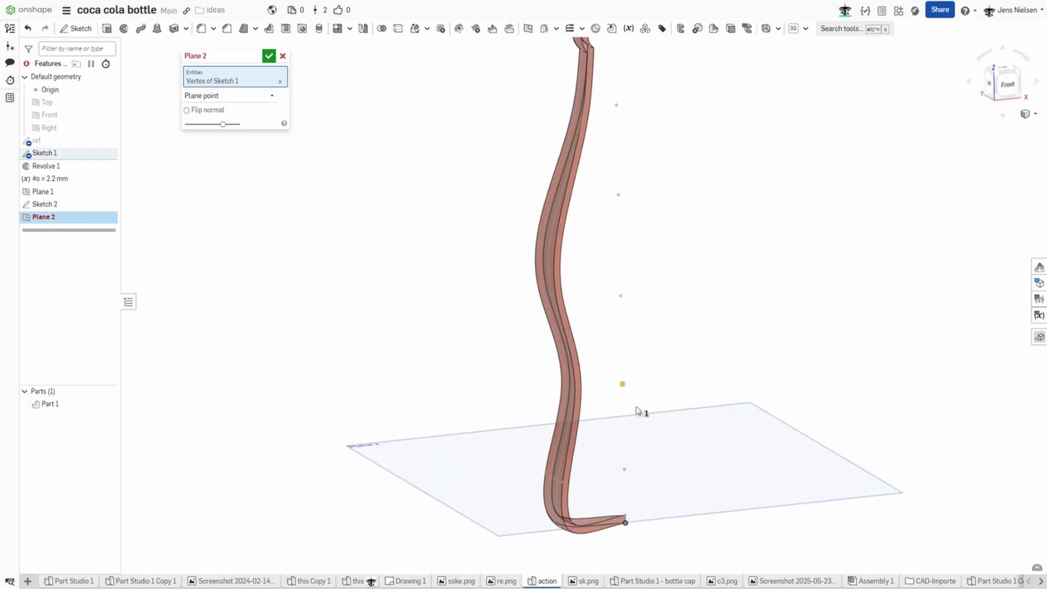
{"action": "left_click", "coordinate": [690, 449]}
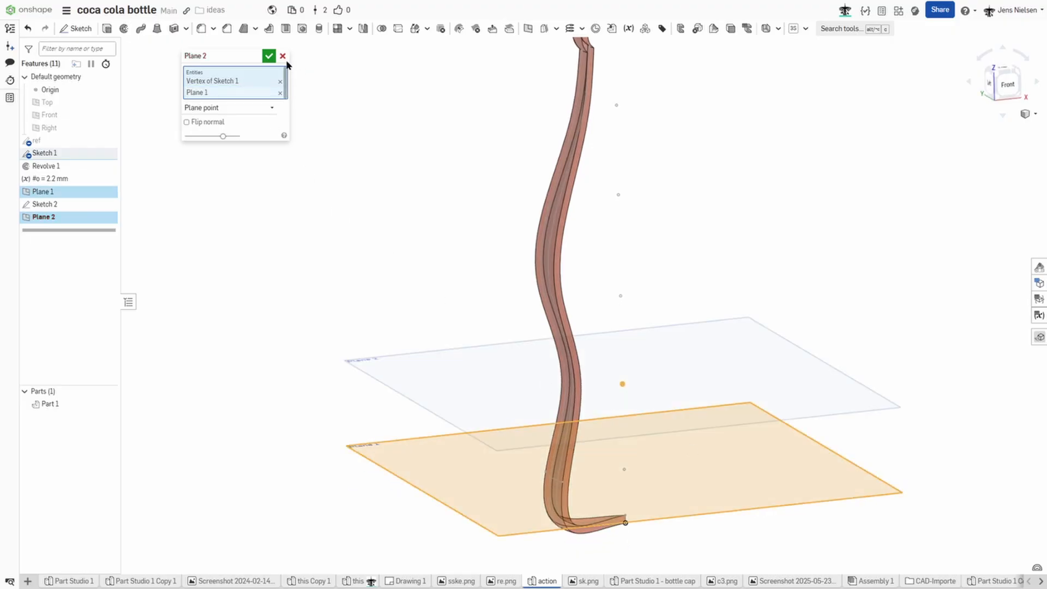
{"action": "left_click", "coordinate": [282, 56]}
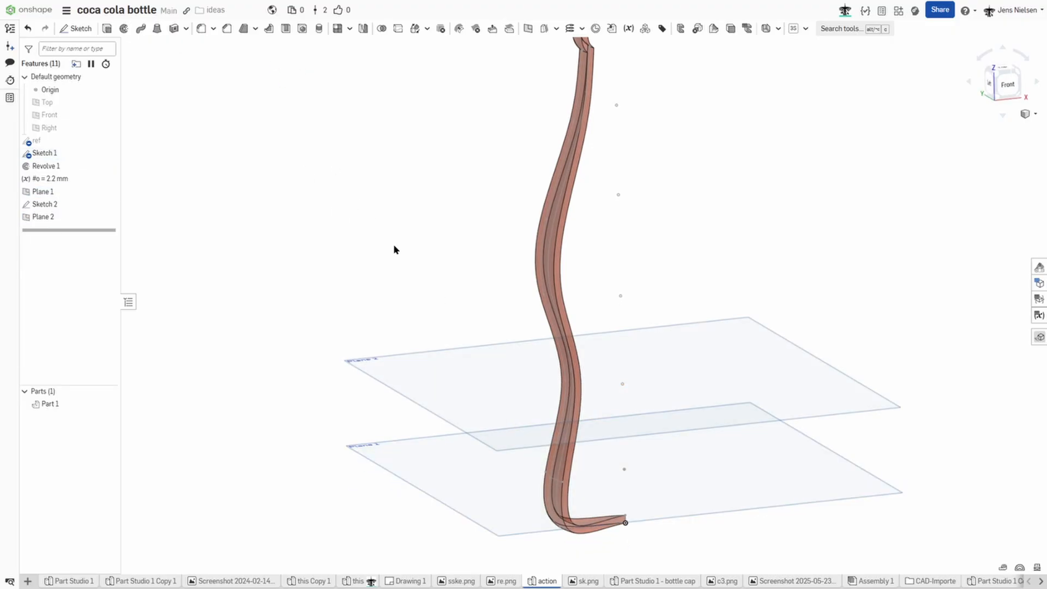
{"action": "key", "text": "s"}
Step: Start Sketch 3 on Plane 2 and capture the bottle body's Intersect curve on it
{"action": "left_click", "coordinate": [408, 238]}
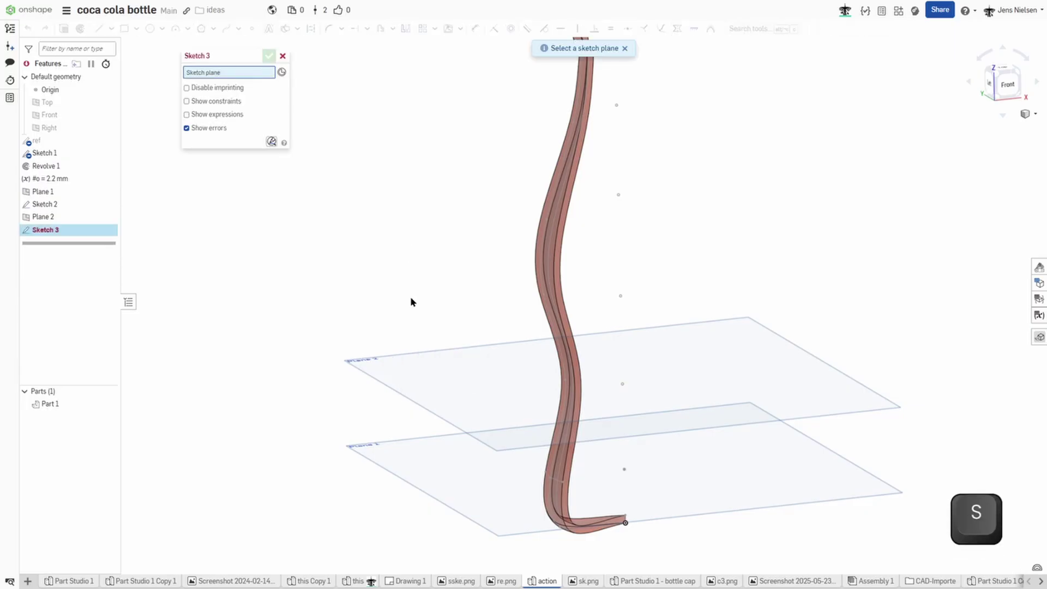
{"action": "left_click", "coordinate": [419, 357]}
{"action": "key", "text": "s"}
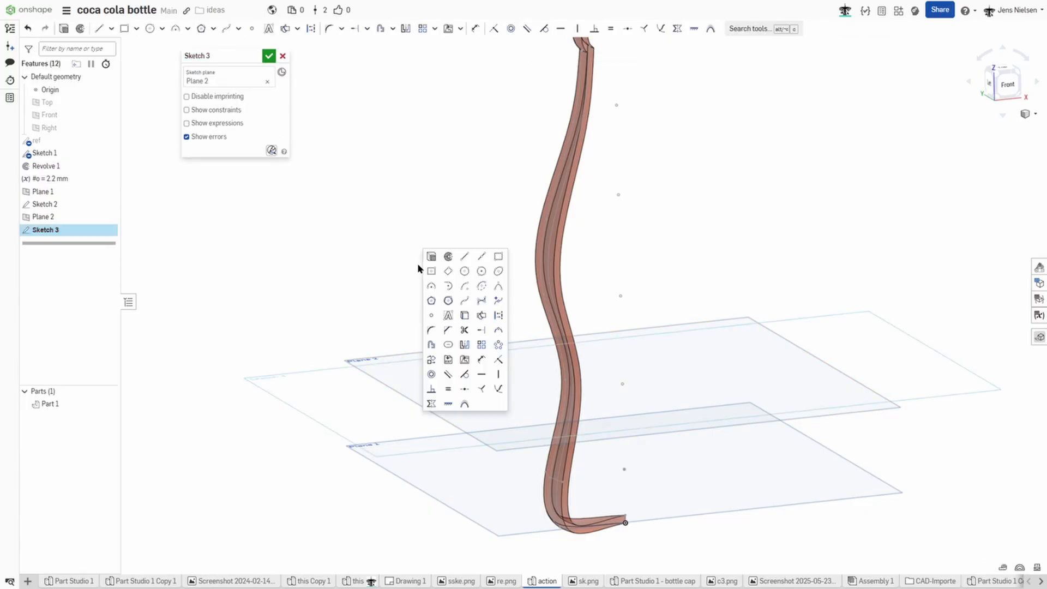
{"action": "left_click", "coordinate": [483, 316]}
{"action": "right_click_drag", "start_coordinate": [488, 322], "coordinate": [485, 372]}
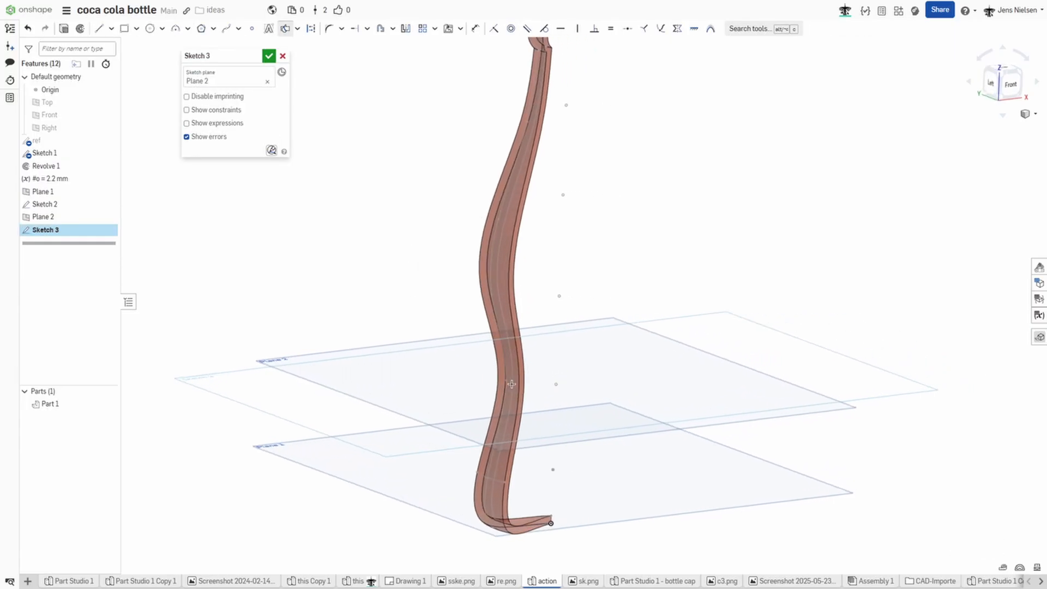
{"action": "left_click", "coordinate": [484, 374]}
Step: Draw a 3-point arc across the section, dimension it as #o, and accept Sketch 3
{"action": "key", "text": "s"}
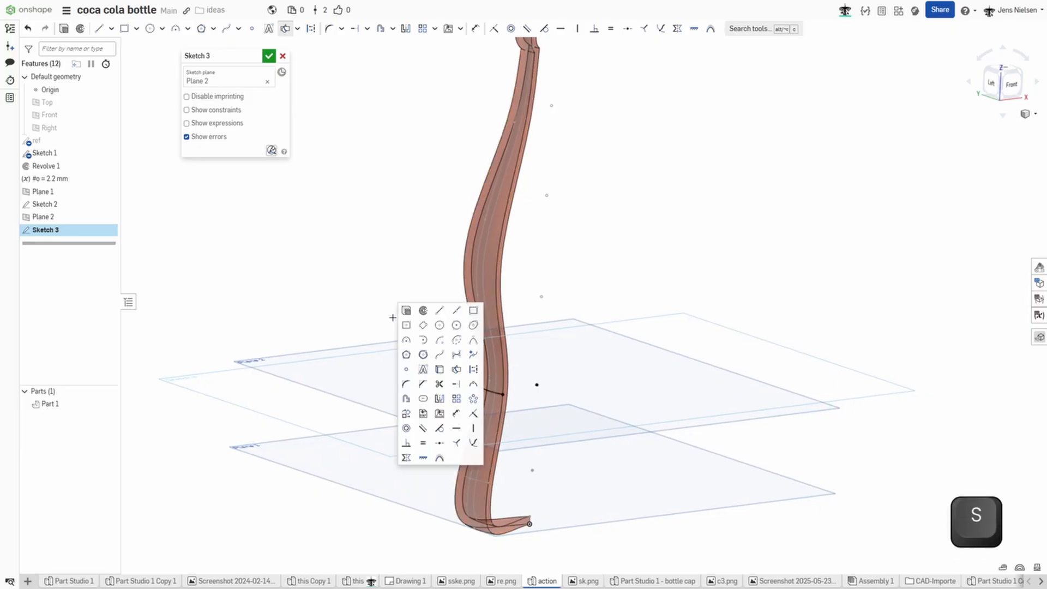
{"action": "left_click", "coordinate": [406, 342]}
{"action": "scroll", "coordinate": [422, 346], "scroll_direction": "up", "scroll_amount": 2}
{"action": "scroll", "coordinate": [441, 360], "scroll_direction": "up", "scroll_amount": 3}
{"action": "scroll", "coordinate": [467, 376], "scroll_direction": "up", "scroll_amount": 3}
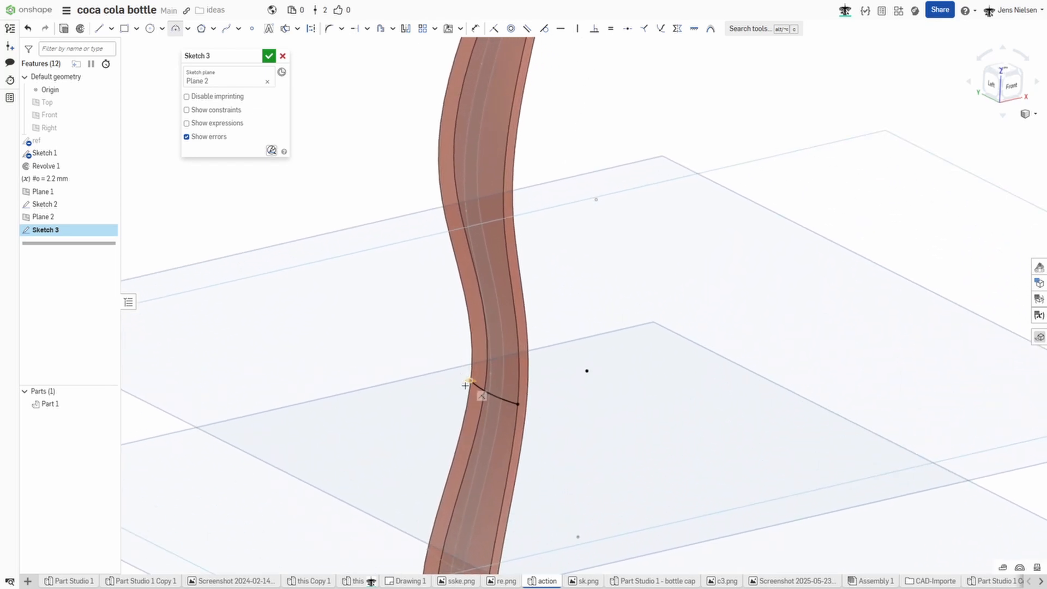
{"action": "left_click", "coordinate": [517, 405]}
{"action": "right_click_drag", "start_coordinate": [498, 406], "coordinate": [547, 383]}
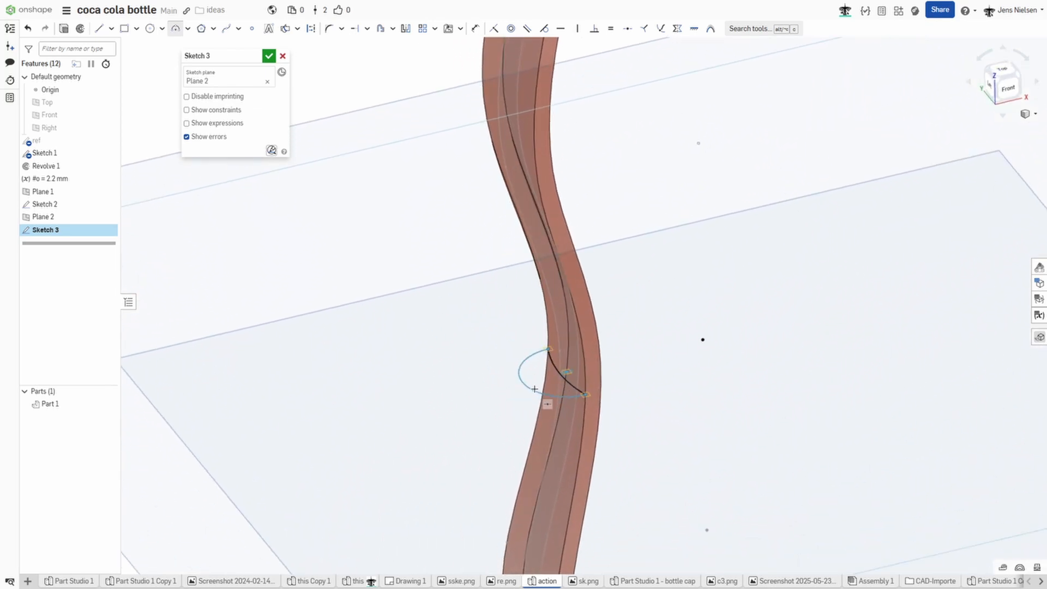
{"action": "left_click", "coordinate": [546, 383]}
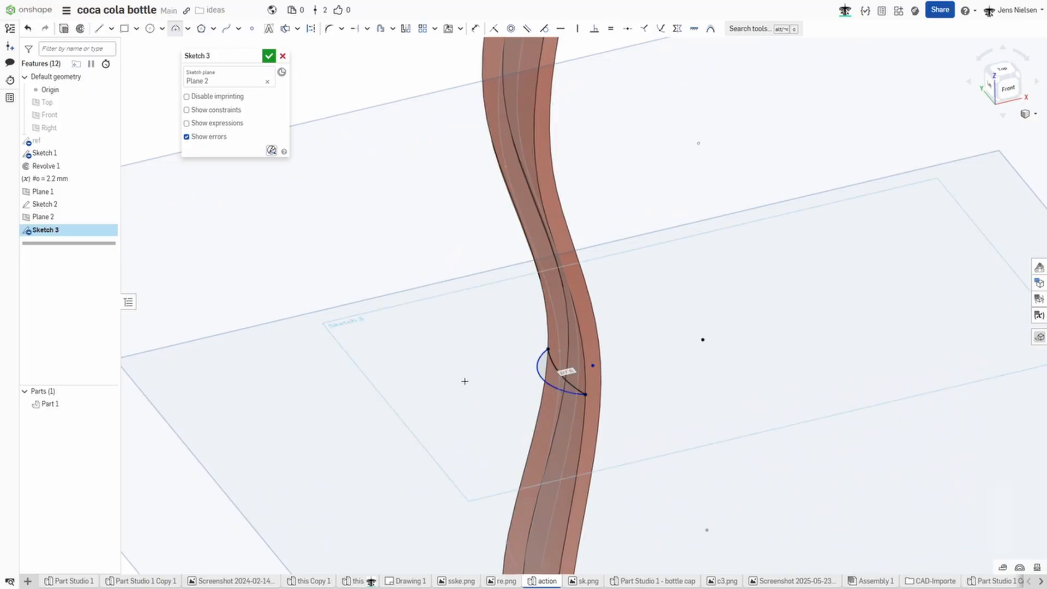
{"action": "key", "text": "d"}
{"action": "left_click", "coordinate": [539, 370]}
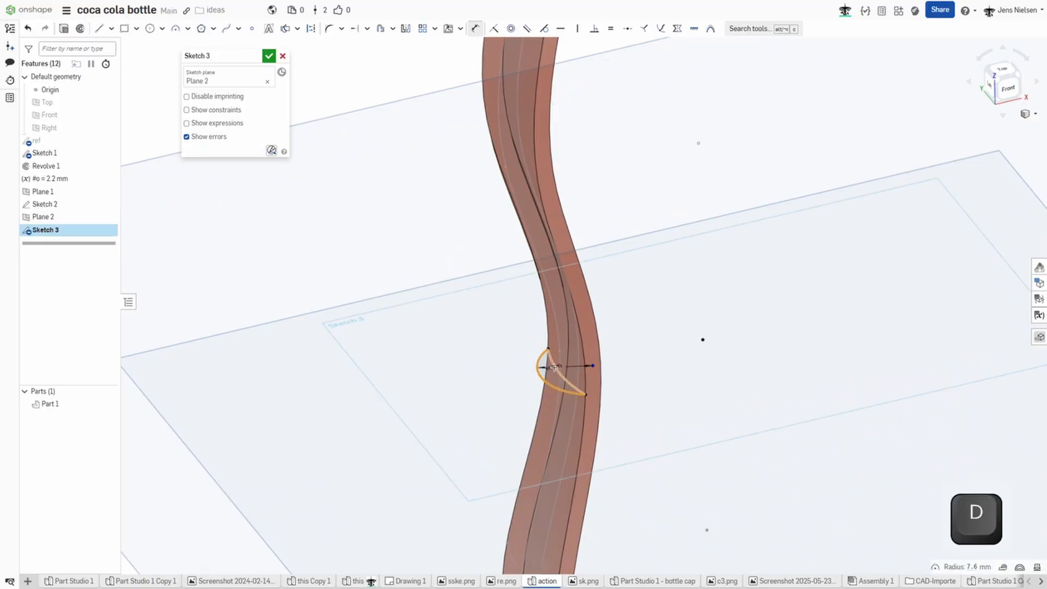
{"action": "left_click", "coordinate": [524, 348]}
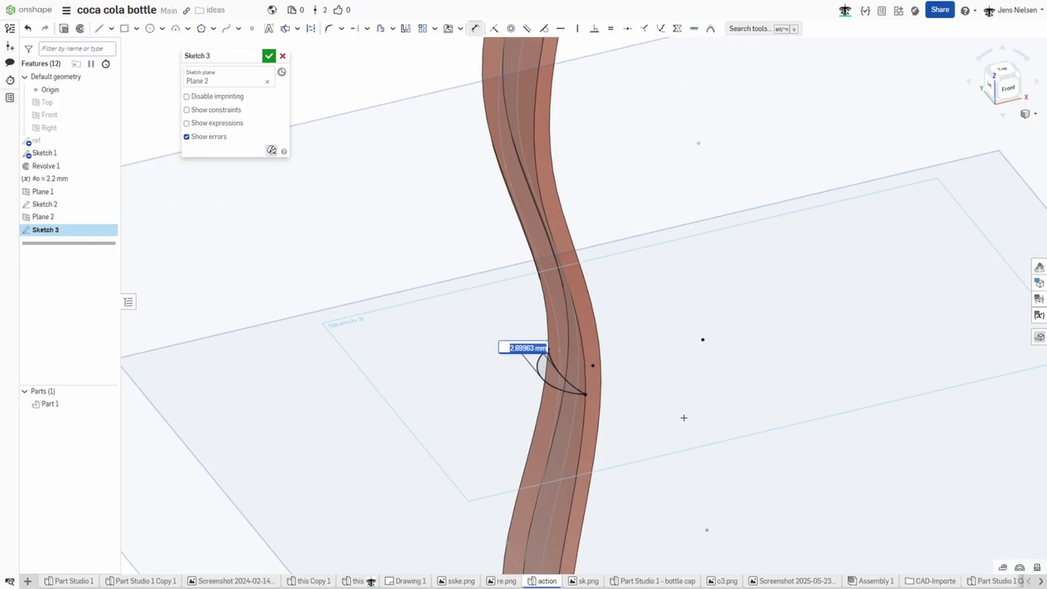
{"action": "type", "text": "#o"}
{"action": "key", "text": "Return"}
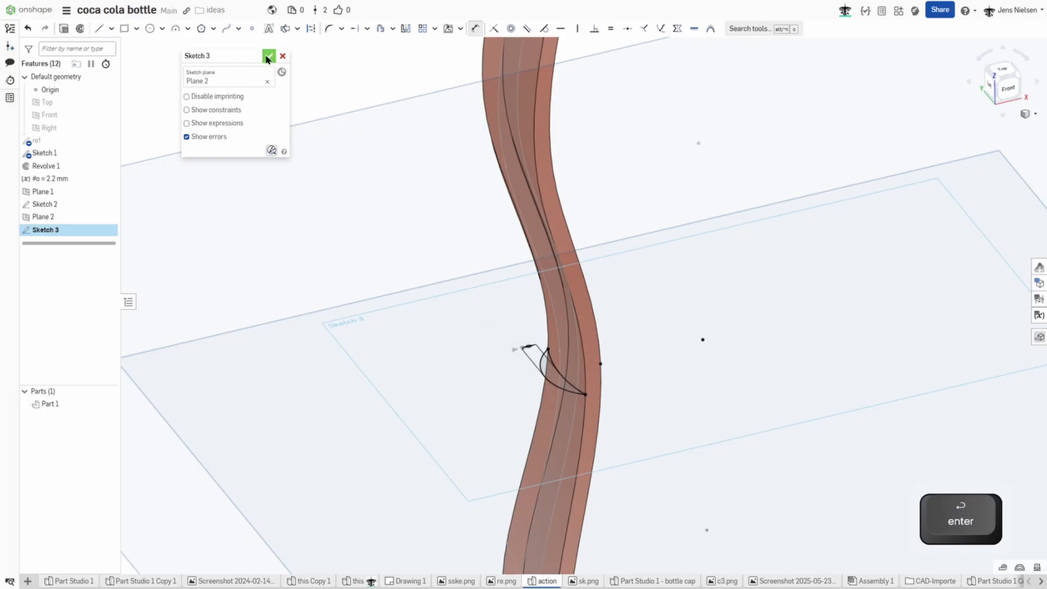
{"action": "left_click", "coordinate": [268, 57]}
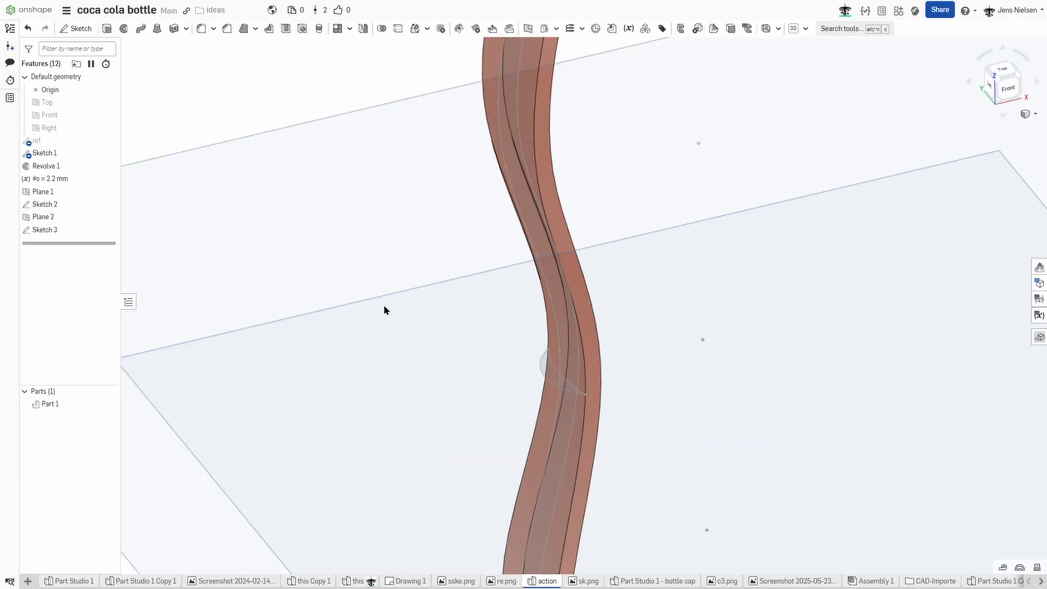
{"action": "scroll", "coordinate": [385, 307], "scroll_direction": "down", "scroll_amount": 2}
{"action": "scroll", "coordinate": [386, 307], "scroll_direction": "down", "scroll_amount": 2}
{"action": "scroll", "coordinate": [385, 306], "scroll_direction": "down", "scroll_amount": 2}
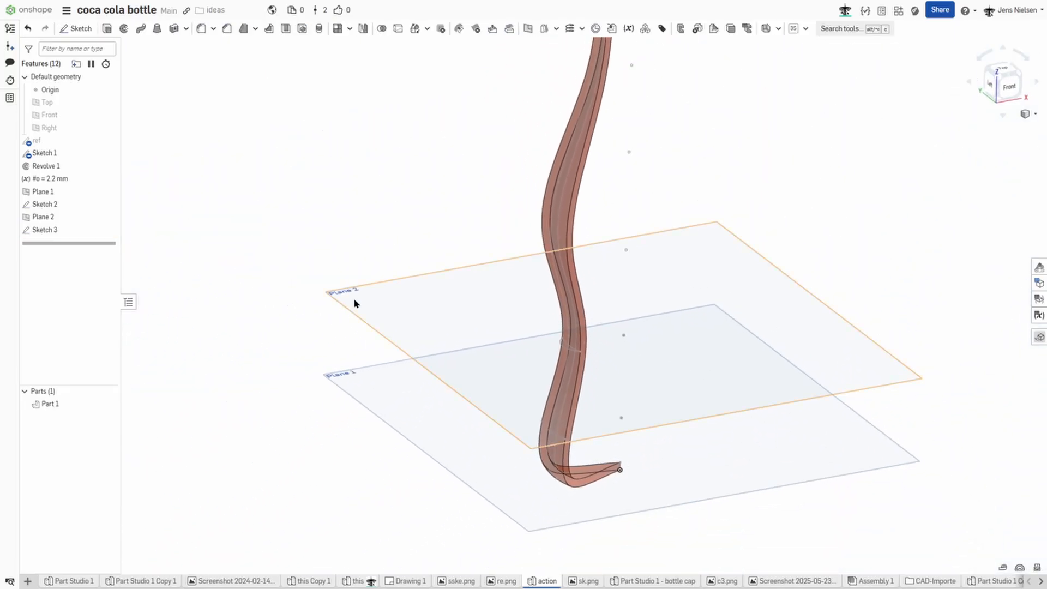
Step: Create Plane 3 through a higher Sketch 1 vertex, parallel to Plane 2
{"action": "key", "text": "s"}
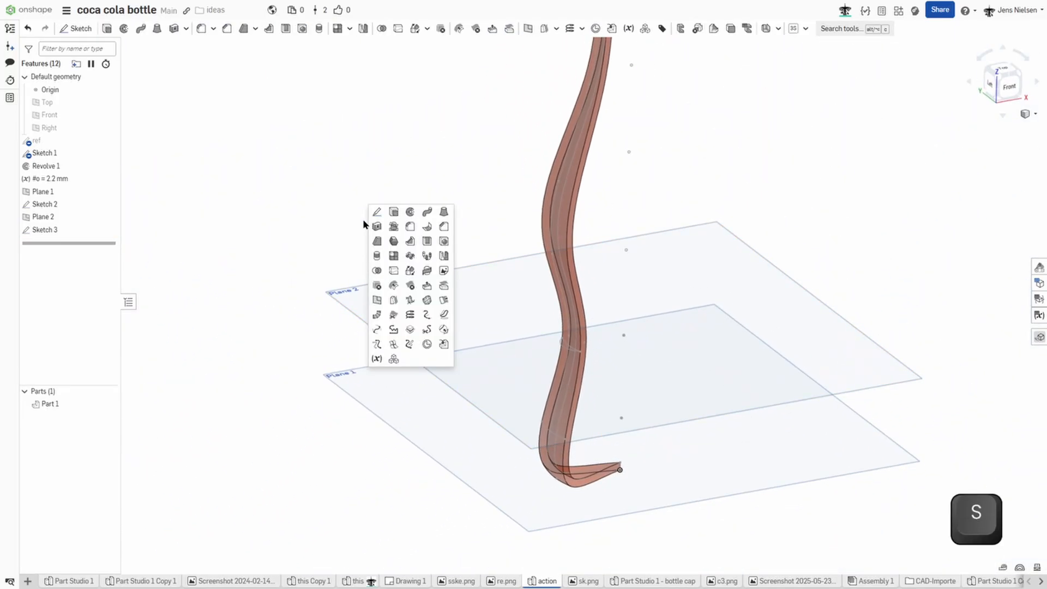
{"action": "left_click", "coordinate": [377, 299]}
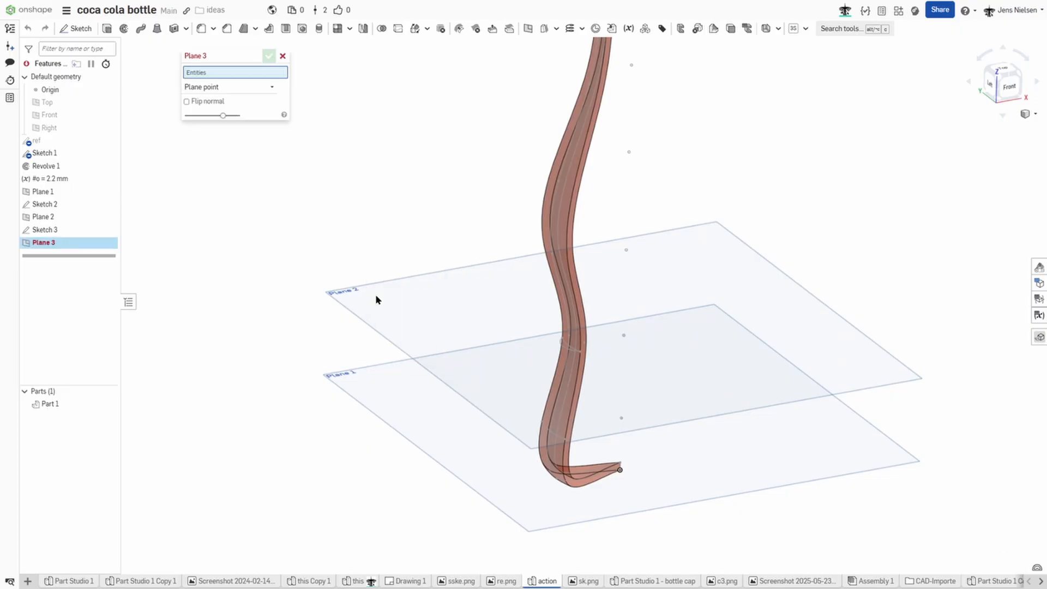
{"action": "right_click_drag", "start_coordinate": [553, 249], "coordinate": [619, 280]}
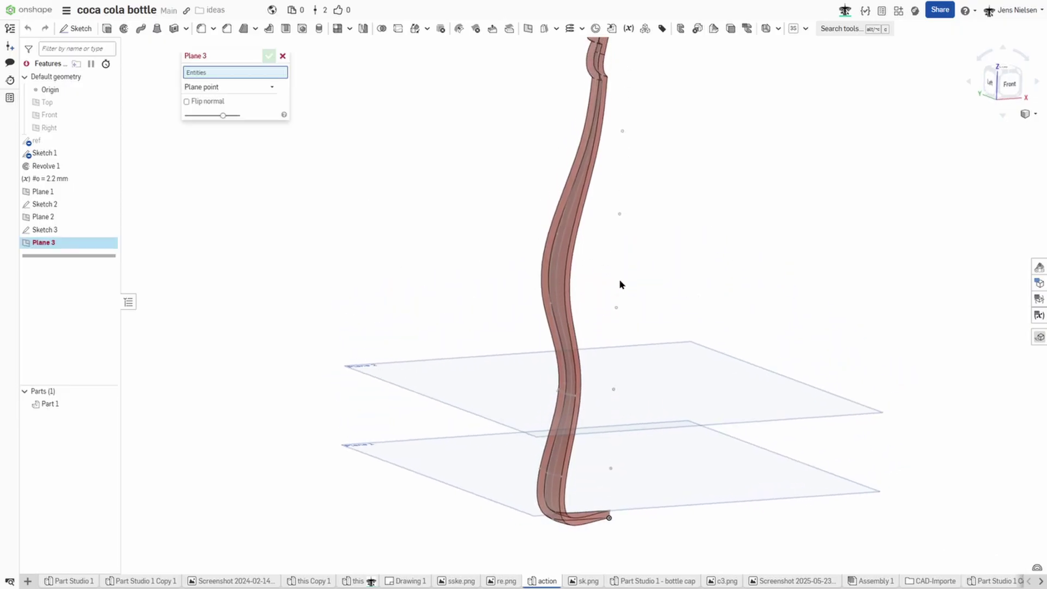
{"action": "left_click", "coordinate": [615, 309]}
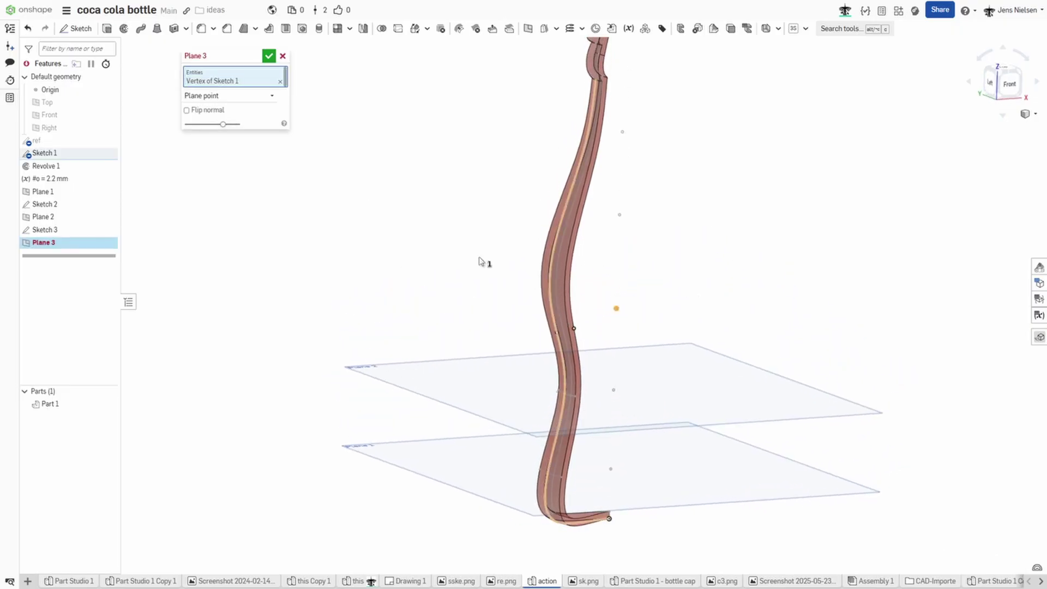
{"action": "left_click", "coordinate": [436, 368]}
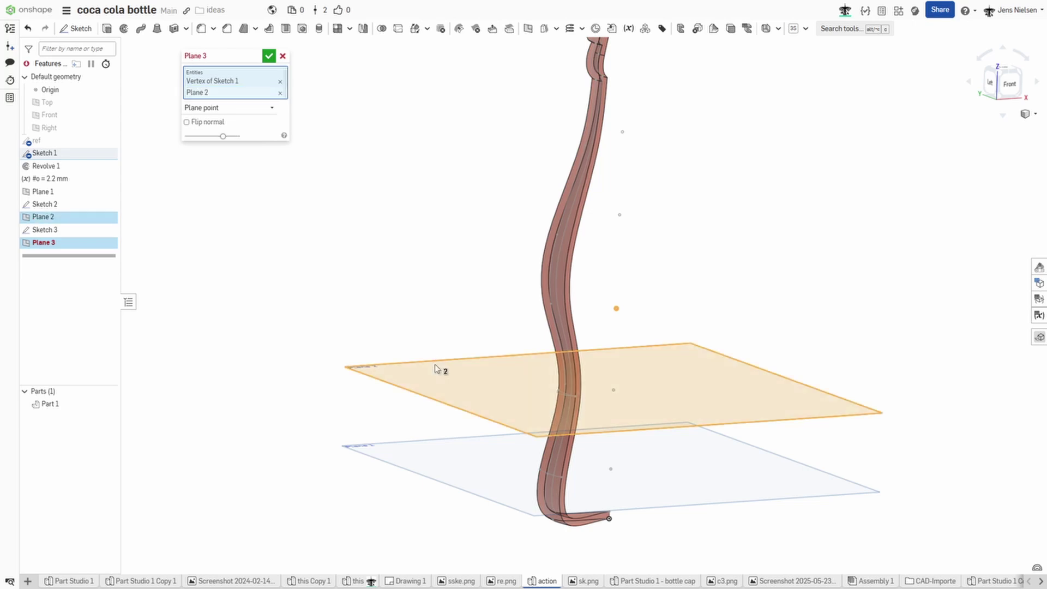
{"action": "left_click", "coordinate": [269, 57]}
{"action": "key", "text": "s"}
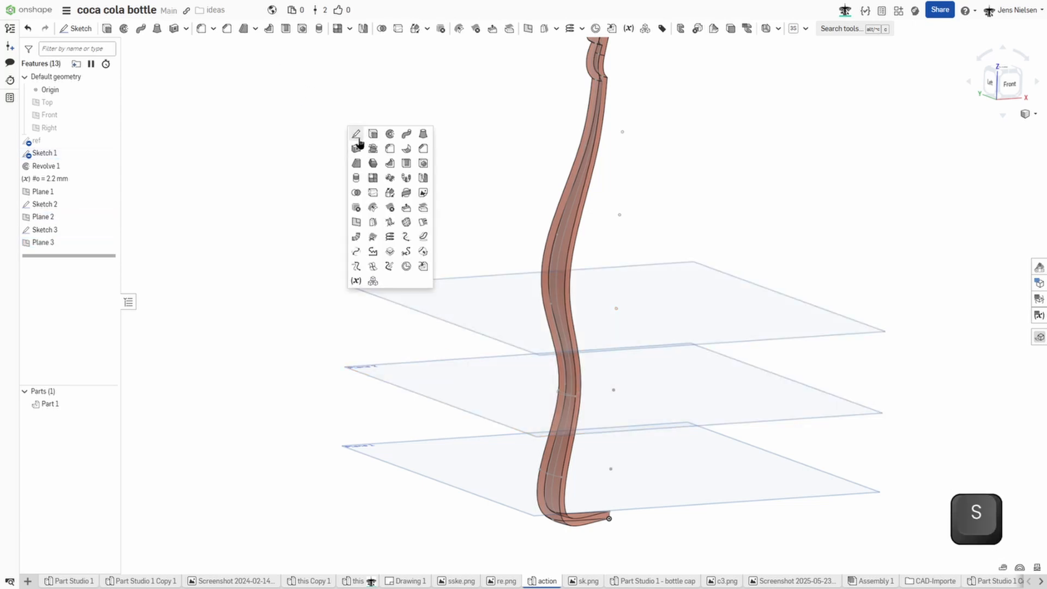
Step: Start Sketch 4 on Plane 3 and capture the bottle body's Intersect curve on it
{"action": "left_click", "coordinate": [358, 135]}
{"action": "left_click", "coordinate": [416, 293]}
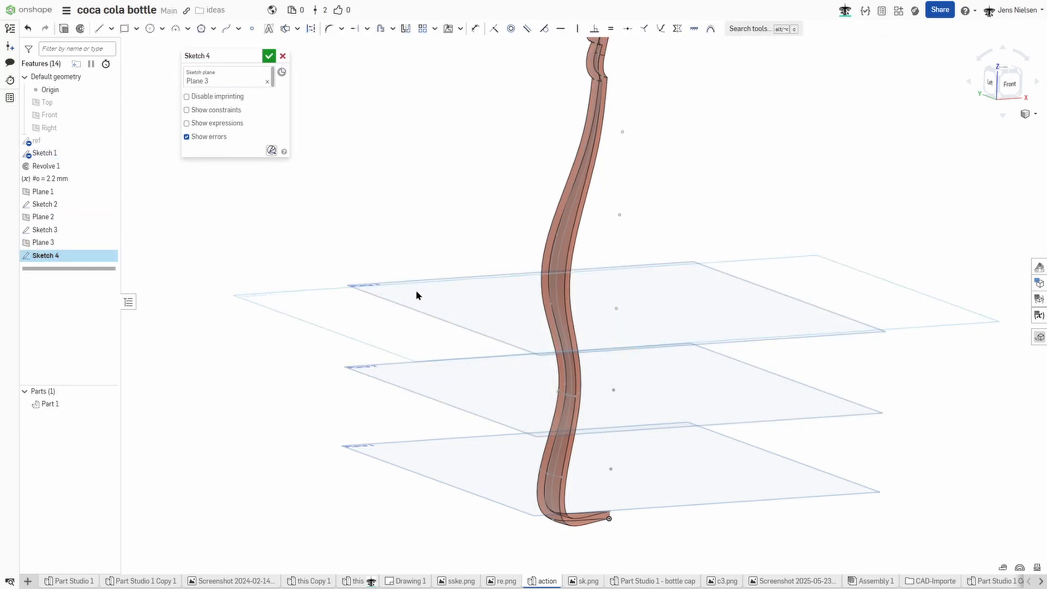
{"action": "key", "text": "s"}
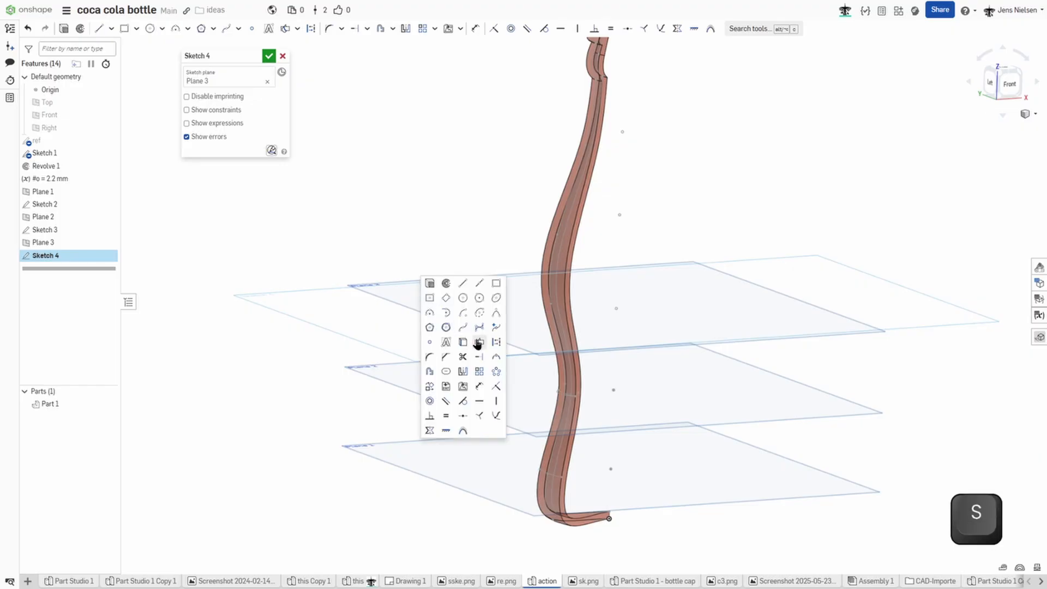
{"action": "left_click", "coordinate": [478, 343]}
{"action": "right_click_drag", "start_coordinate": [477, 334], "coordinate": [519, 267]}
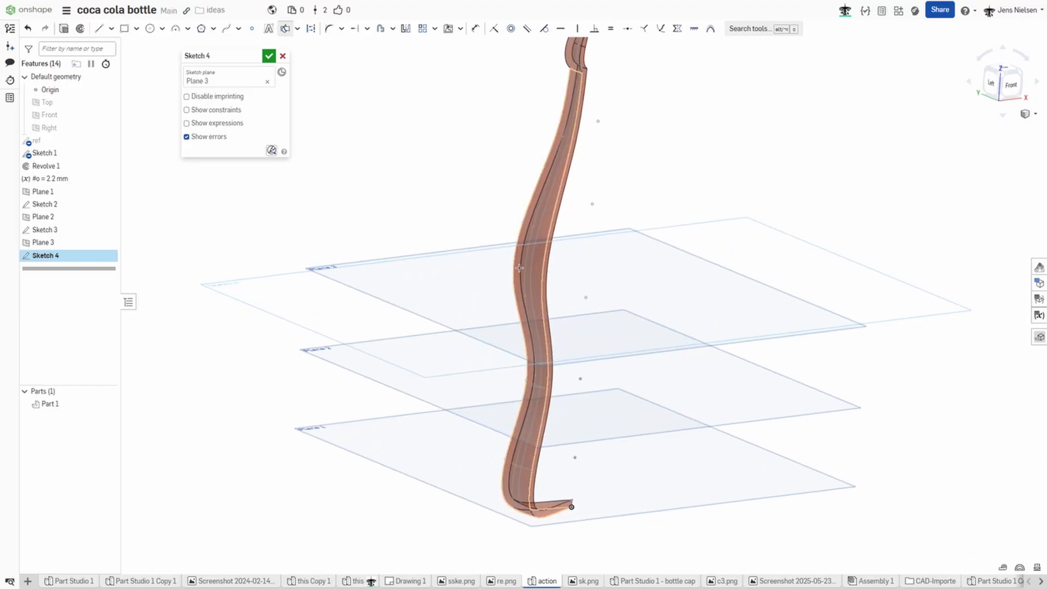
{"action": "left_click", "coordinate": [518, 267]}
Step: Draw a 3-point arc bulging past the wall, set its radius to #o, and accept Sketch 4
{"action": "key", "text": "s"}
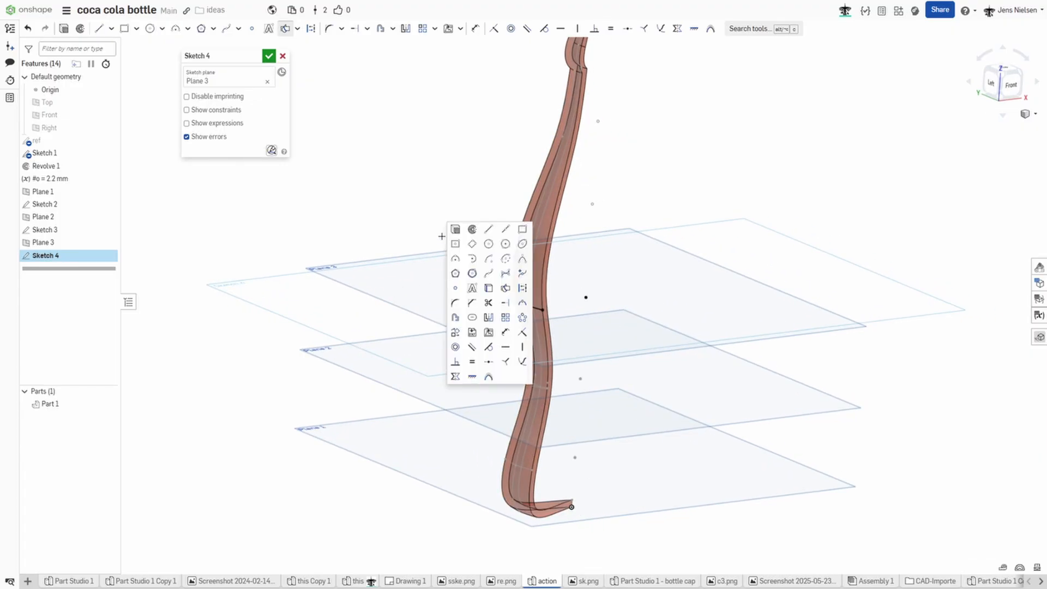
{"action": "left_click", "coordinate": [455, 259]}
{"action": "scroll", "coordinate": [493, 285], "scroll_direction": "up", "scroll_amount": 3}
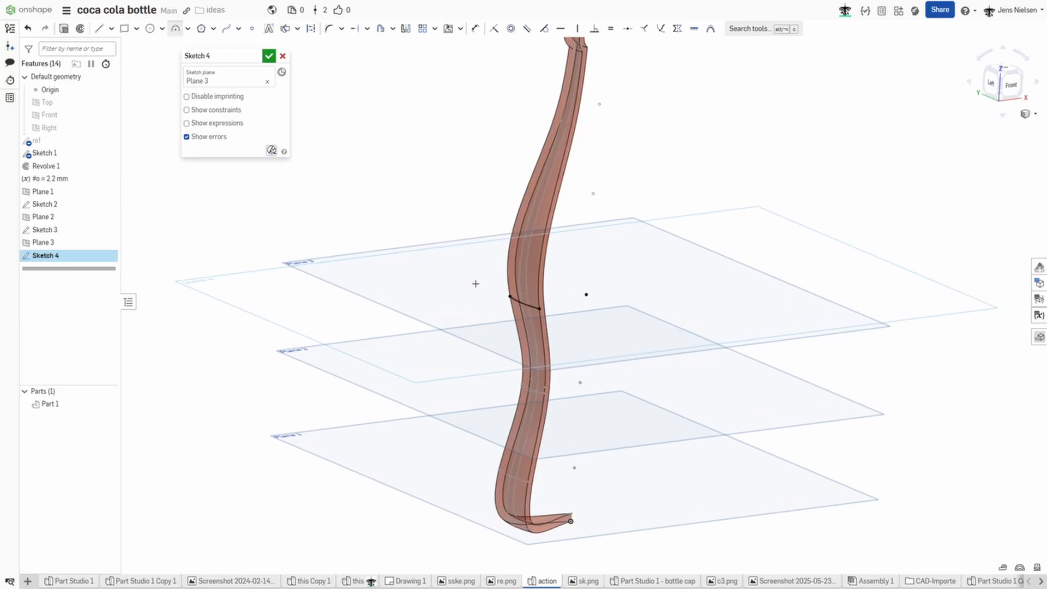
{"action": "left_click", "coordinate": [499, 287]}
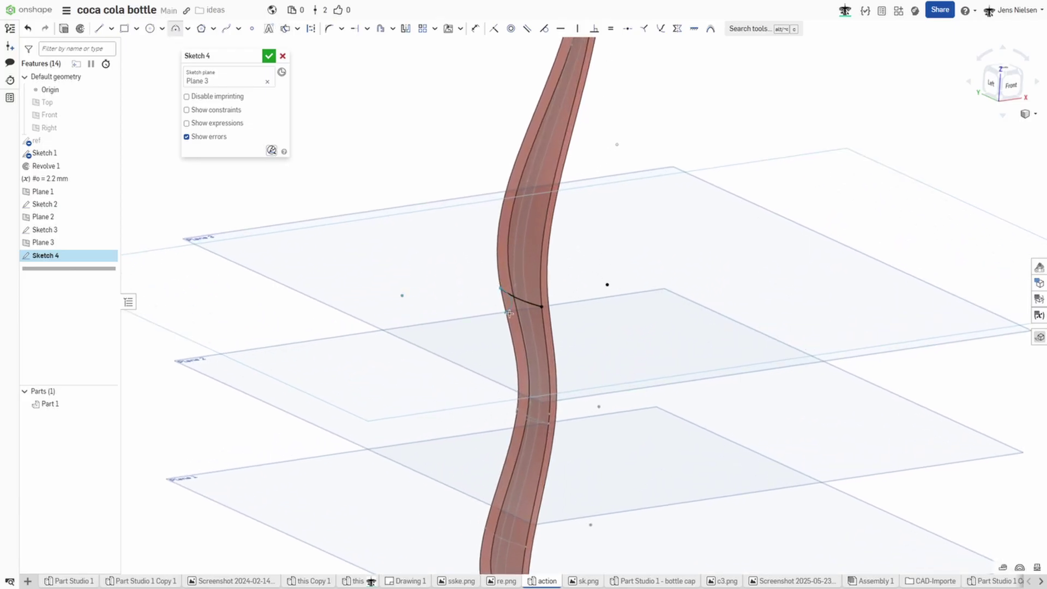
{"action": "left_click", "coordinate": [540, 307]}
{"action": "scroll", "coordinate": [531, 315], "scroll_direction": "up", "scroll_amount": 3}
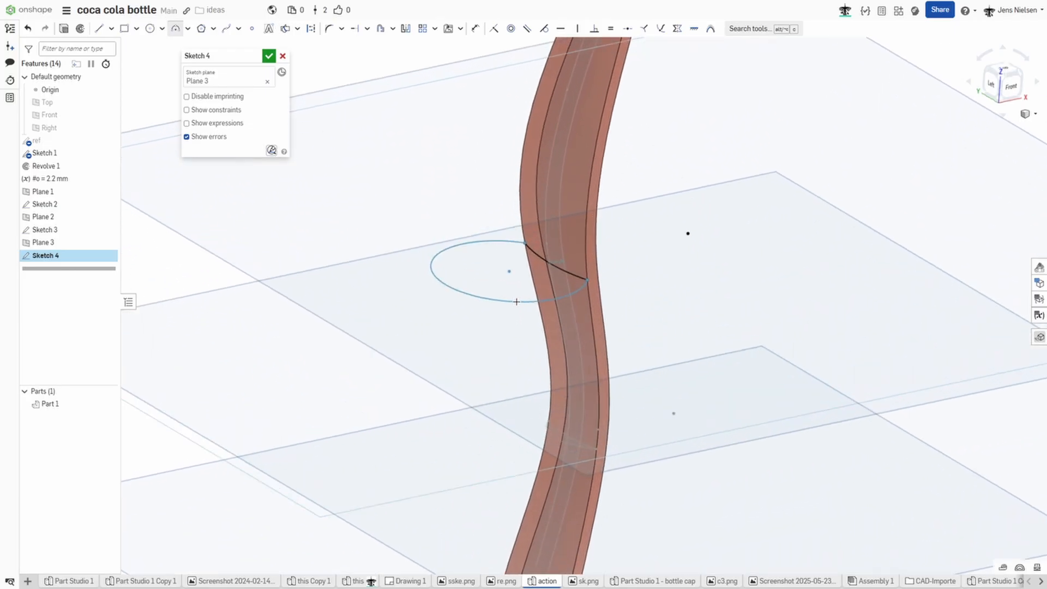
{"action": "left_click", "coordinate": [539, 278]}
{"action": "key", "text": "d"}
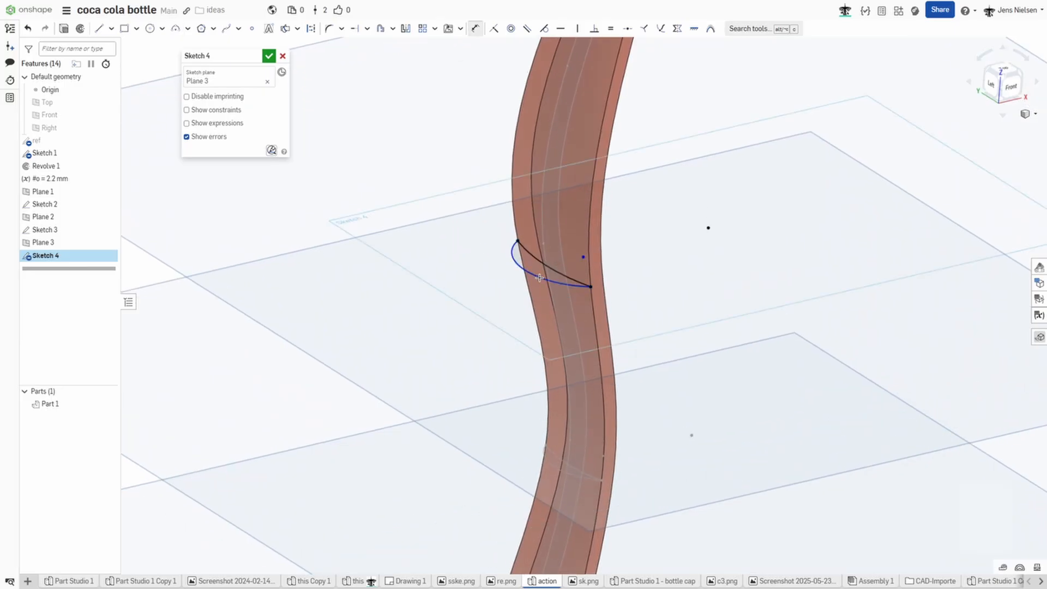
{"action": "left_click", "coordinate": [530, 268]}
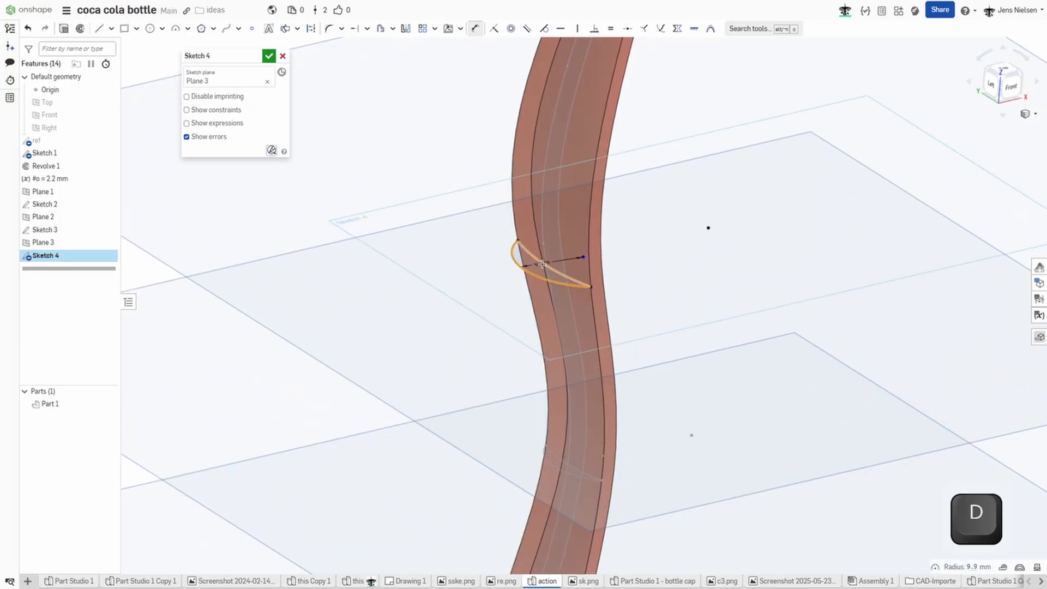
{"action": "left_click", "coordinate": [493, 233]}
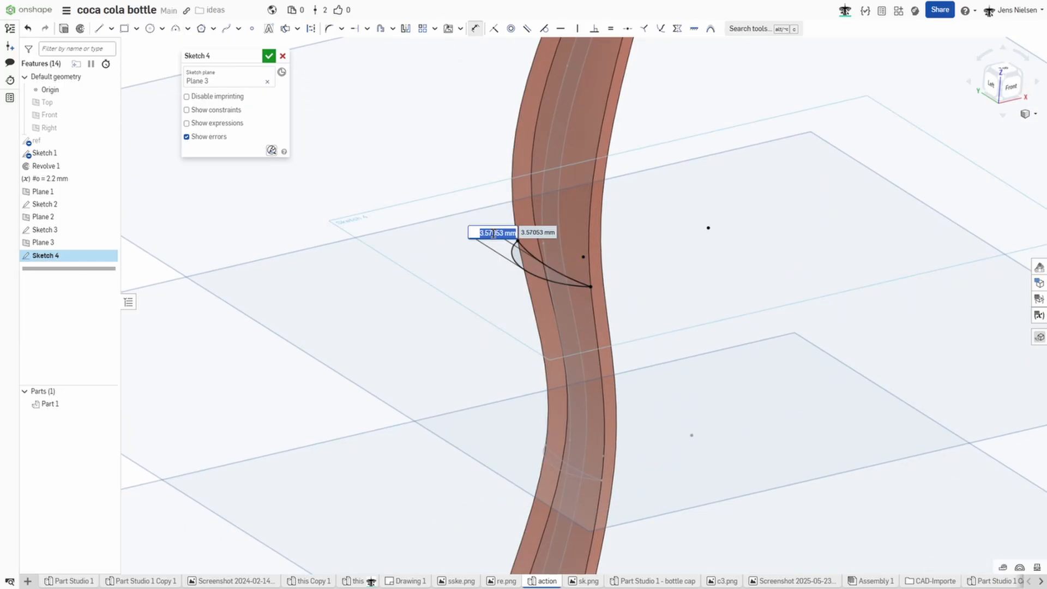
{"action": "type", "text": "#o"}
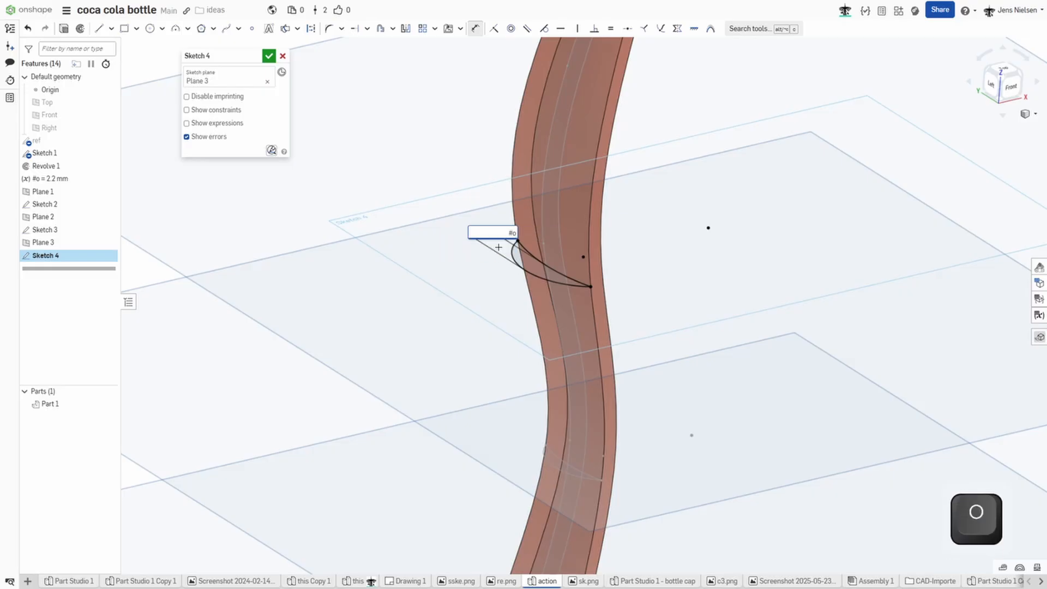
{"action": "key", "text": "Return"}
{"action": "left_click", "coordinate": [269, 56]}
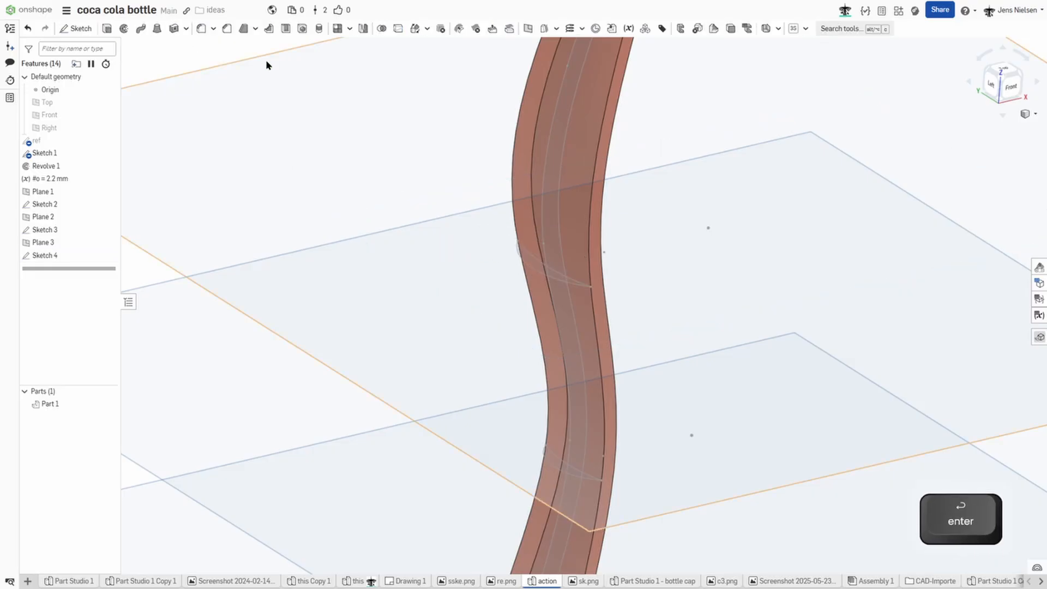
Step: Create Plane 4 through a higher Sketch 1 vertex, parallel to Plane 3
{"action": "key", "text": "s"}
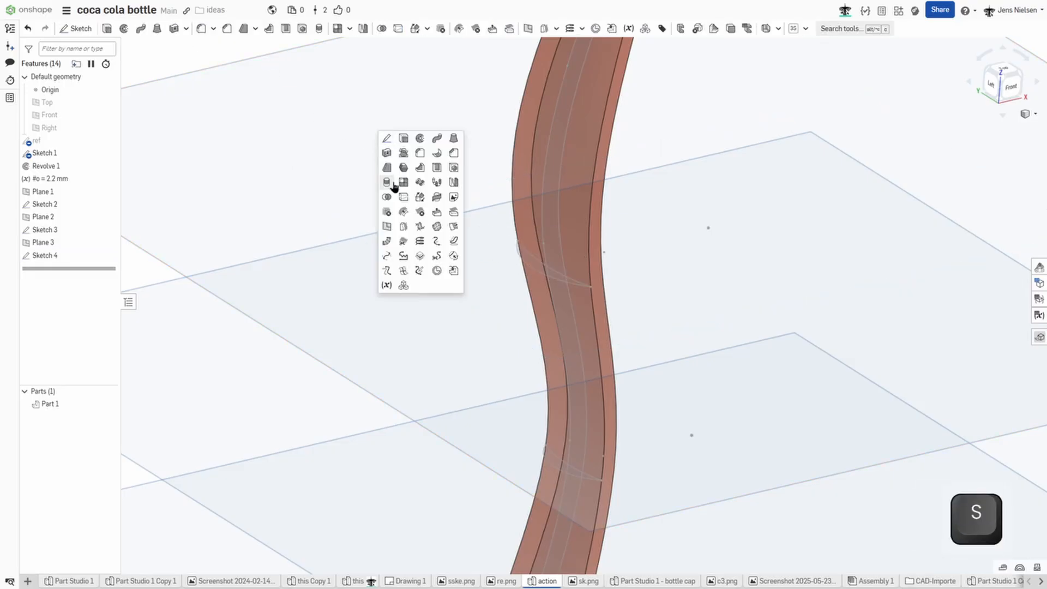
{"action": "left_click", "coordinate": [386, 225]}
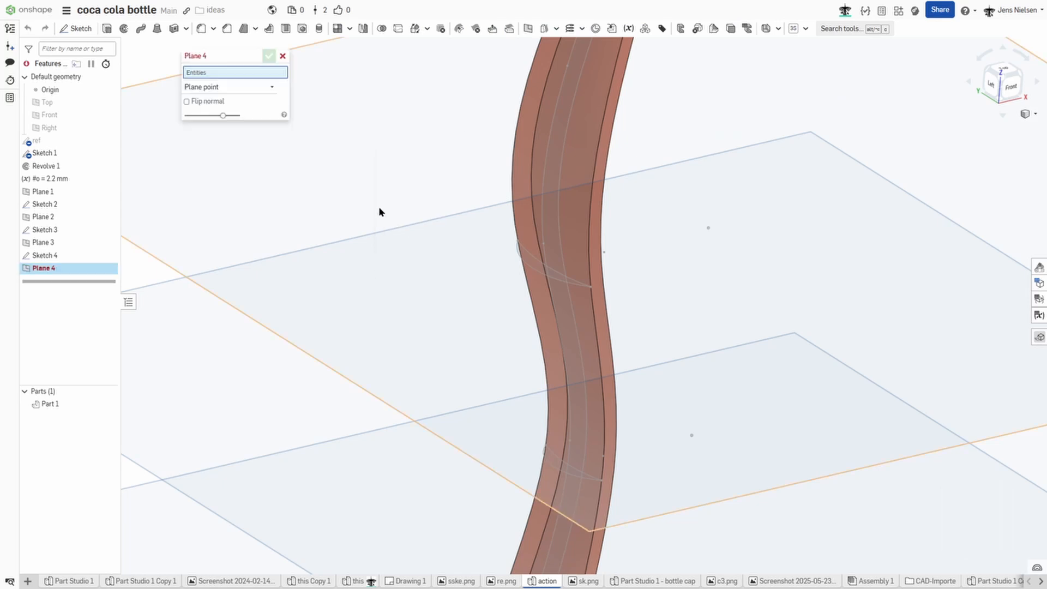
{"action": "scroll", "coordinate": [378, 204], "scroll_direction": "down", "scroll_amount": 3}
{"action": "scroll", "coordinate": [441, 229], "scroll_direction": "down", "scroll_amount": 3}
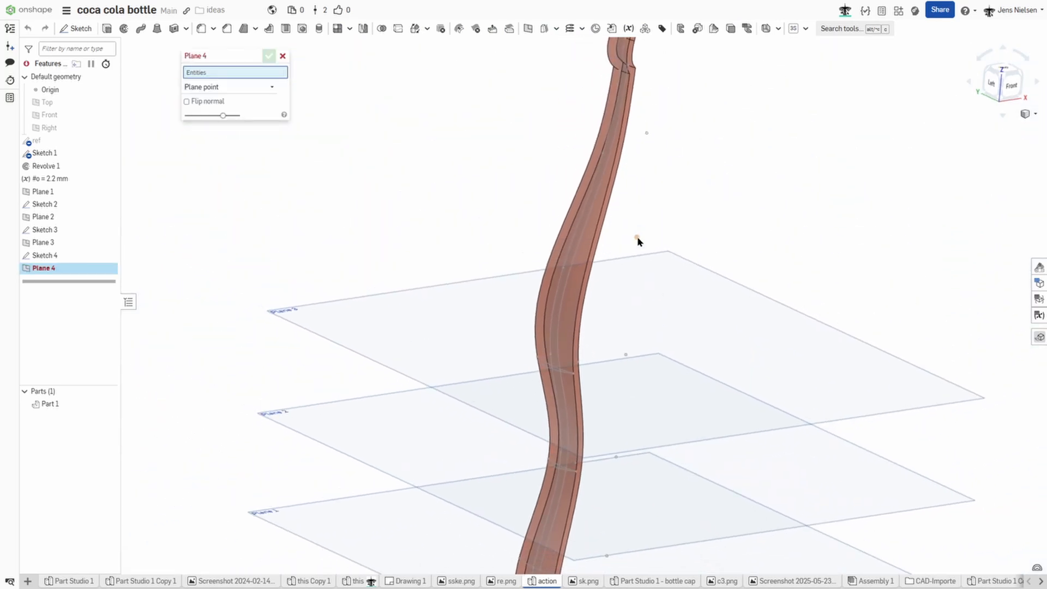
{"action": "left_click", "coordinate": [637, 237]}
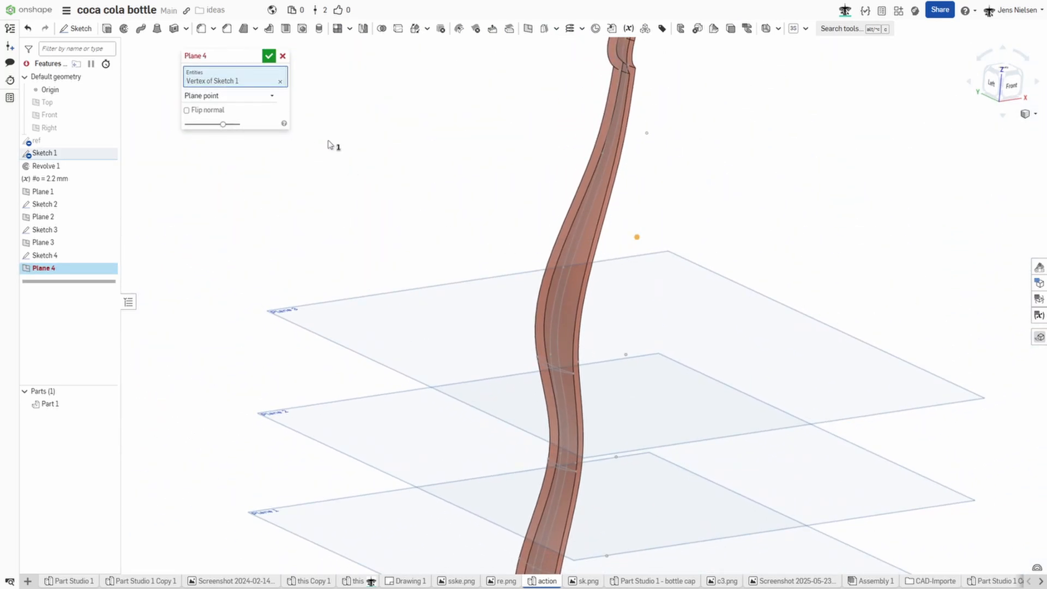
{"action": "left_click", "coordinate": [378, 302]}
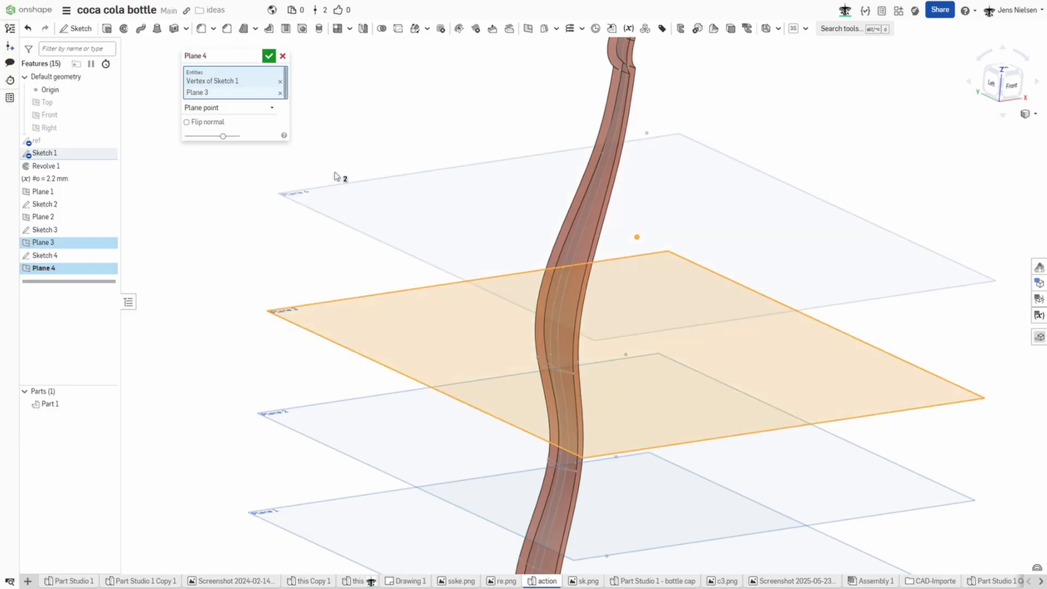
{"action": "left_click", "coordinate": [269, 55]}
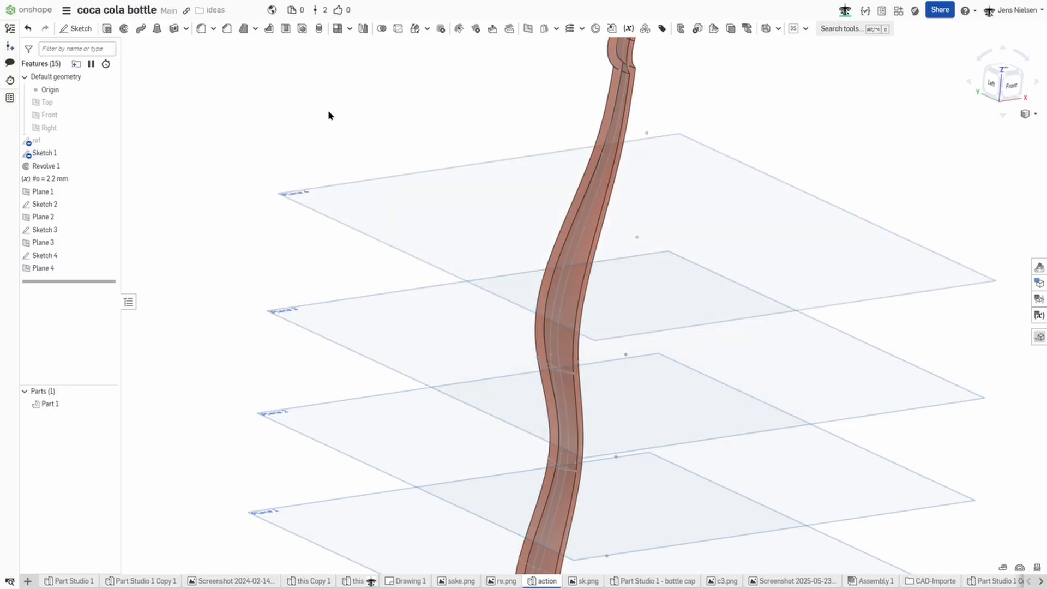
{"action": "key", "text": "s"}
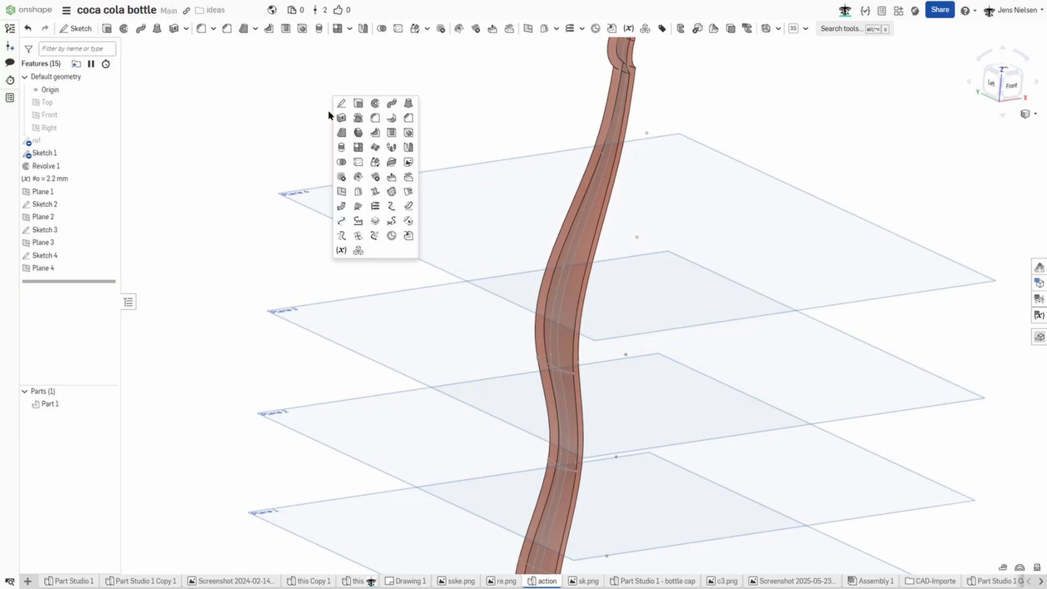
Step: Start Sketch 5 on Plane 4, choose Intersect, and tilt the view down onto the planes
{"action": "left_click", "coordinate": [340, 104]}
{"action": "left_click", "coordinate": [363, 188]}
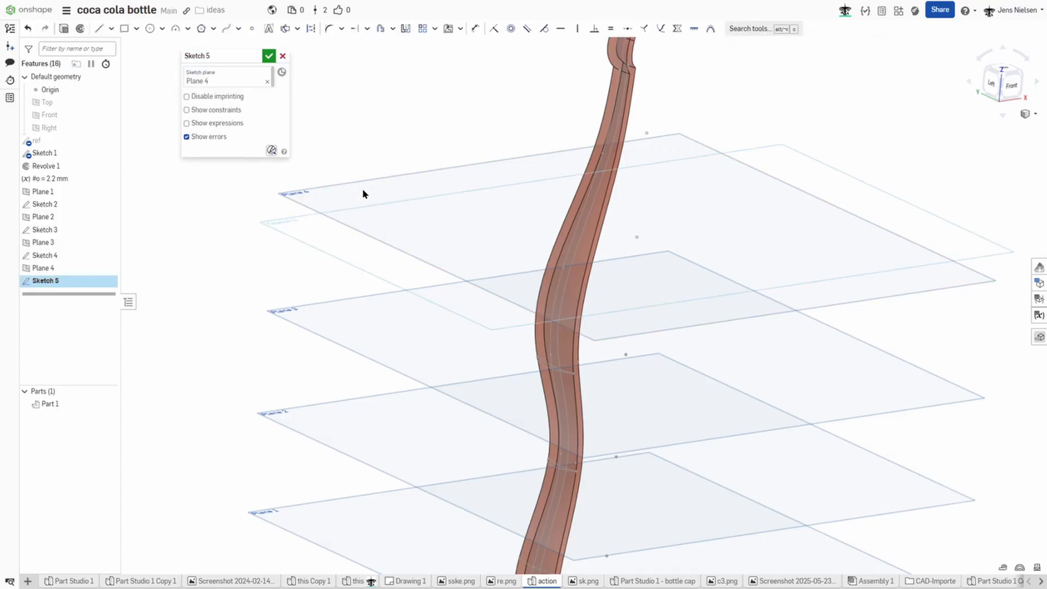
{"action": "key", "text": "s"}
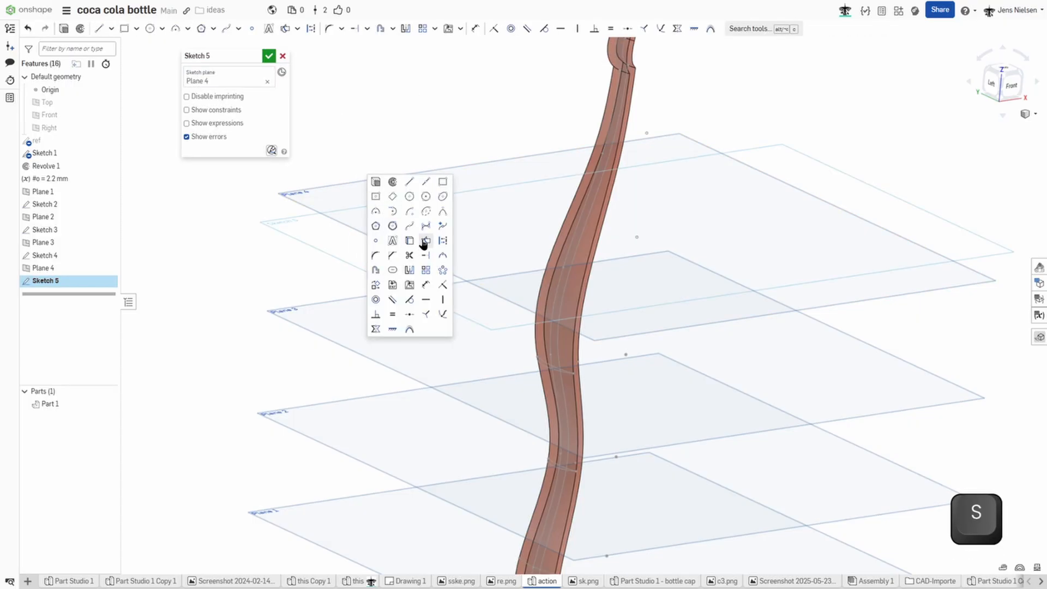
{"action": "left_click", "coordinate": [423, 241]}
{"action": "mouse_move", "coordinate": [422, 243]}
{"action": "right_mouse_down"}
{"action": "mouse_move", "coordinate": [549, 233]}
{"action": "mouse_move", "coordinate": [470, 223]}
{"action": "right_mouse_up"}
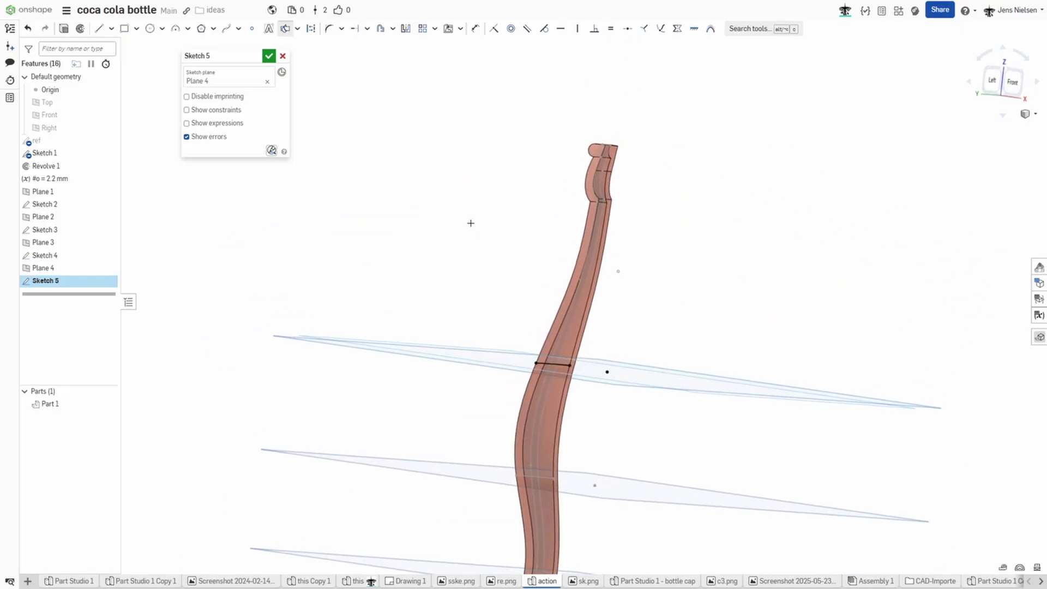
{"action": "key", "text": "Down"}
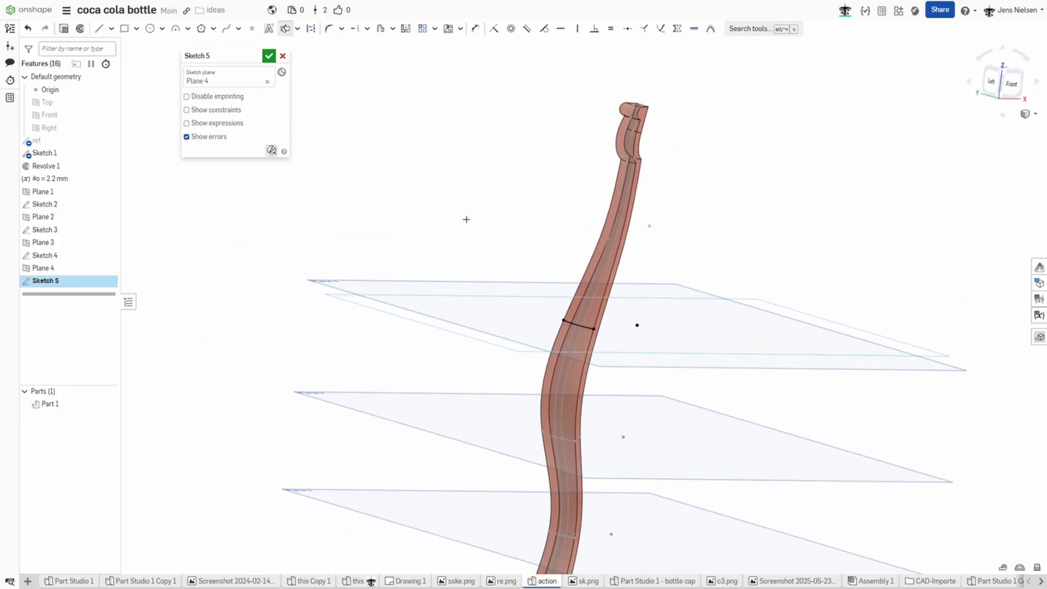
{"action": "key", "text": "Down"}
{"action": "key", "text": "Down"}
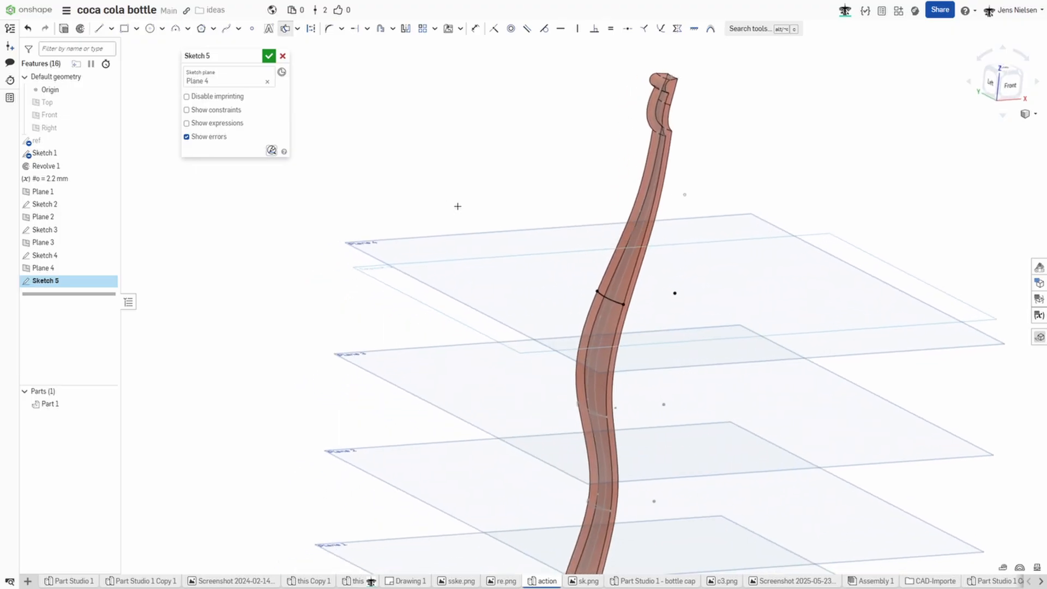
{"action": "key", "text": "Down"}
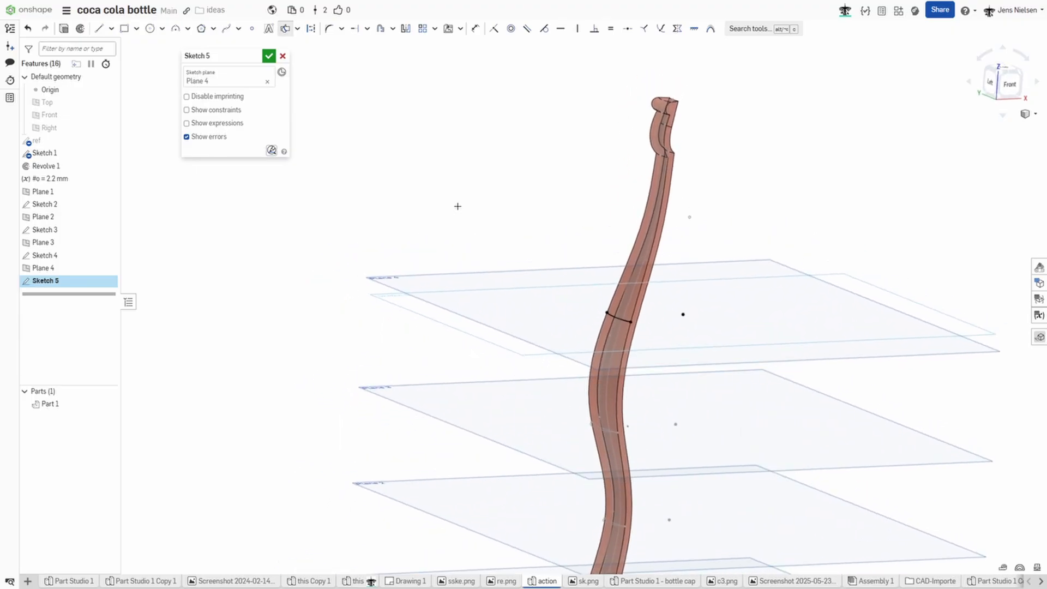
Step: Draw a 3-point arc across the Plane 4 section, set its radius to #o, and accept Sketch 5
{"action": "key", "text": "s"}
{"action": "left_click", "coordinate": [473, 230]}
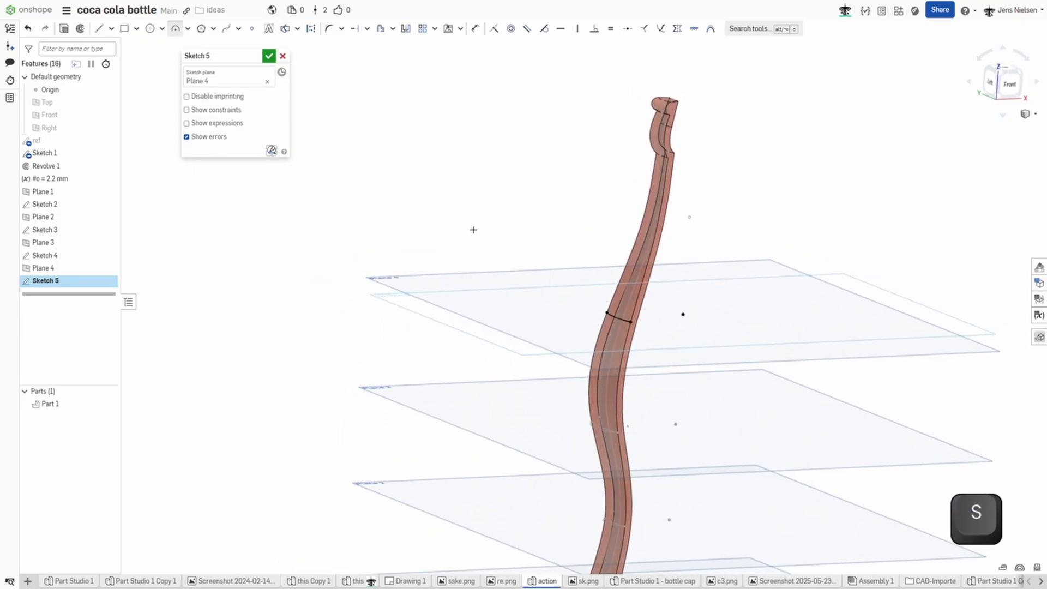
{"action": "scroll", "coordinate": [505, 244], "scroll_direction": "down", "scroll_amount": 3}
{"action": "scroll", "coordinate": [561, 281], "scroll_direction": "down", "scroll_amount": 3}
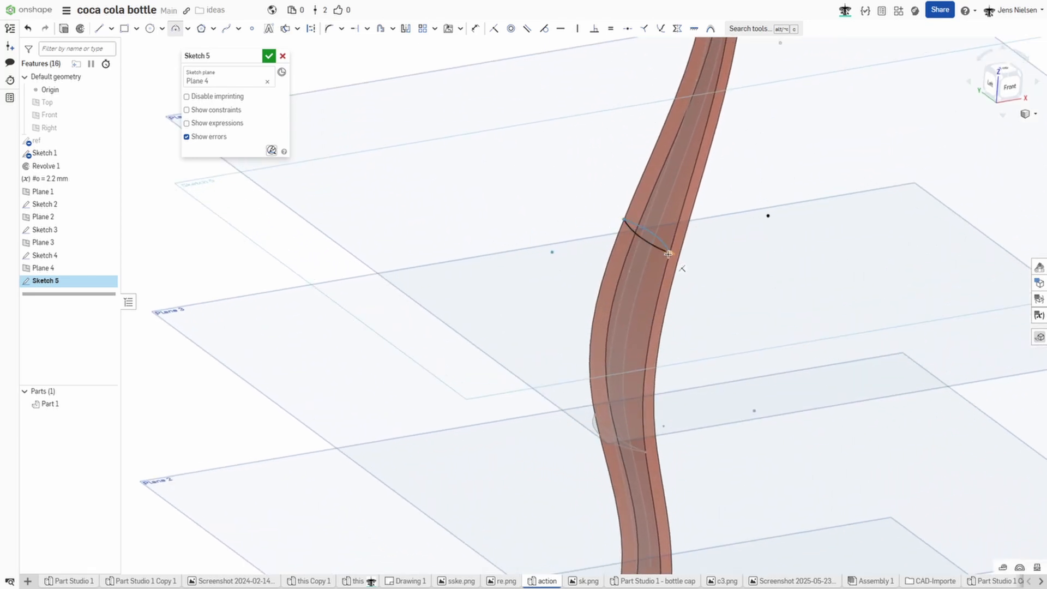
{"action": "left_click", "coordinate": [649, 250]}
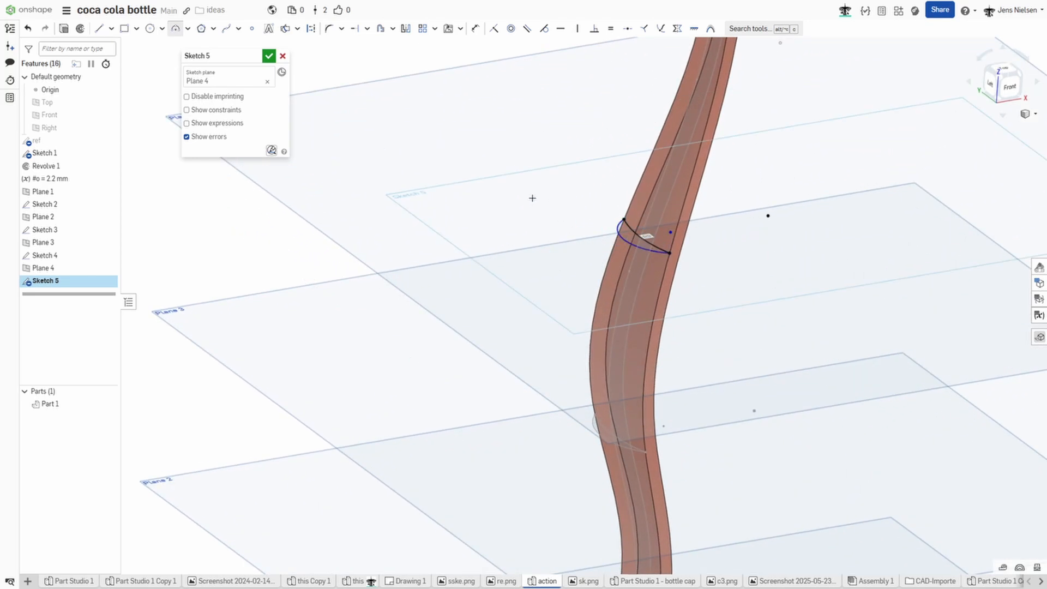
{"action": "key", "text": "d"}
{"action": "right_click_drag", "start_coordinate": [574, 219], "coordinate": [576, 260]}
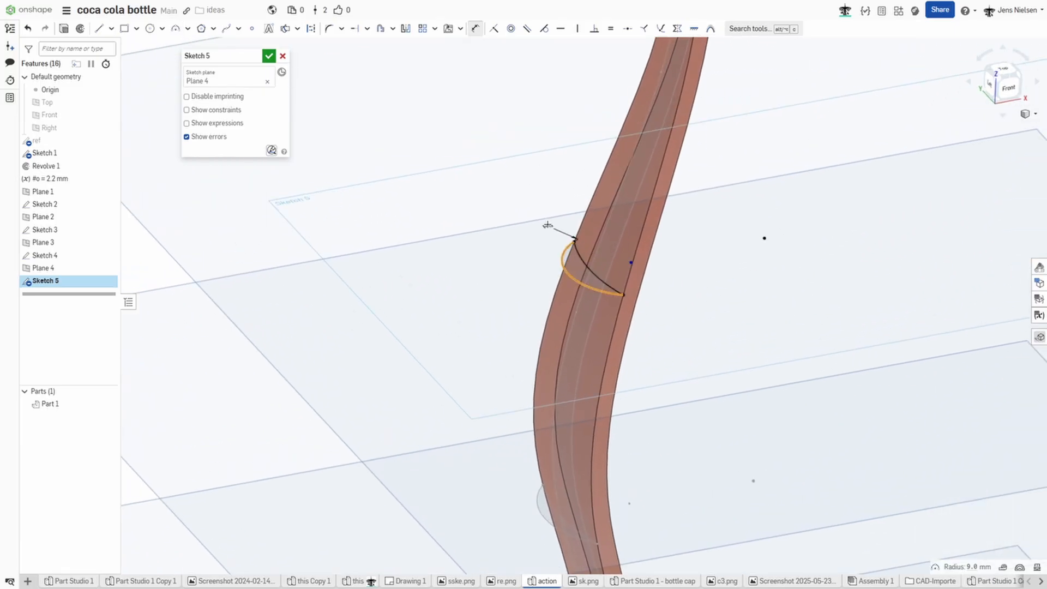
{"action": "left_click", "coordinate": [583, 262]}
{"action": "left_click", "coordinate": [524, 213]}
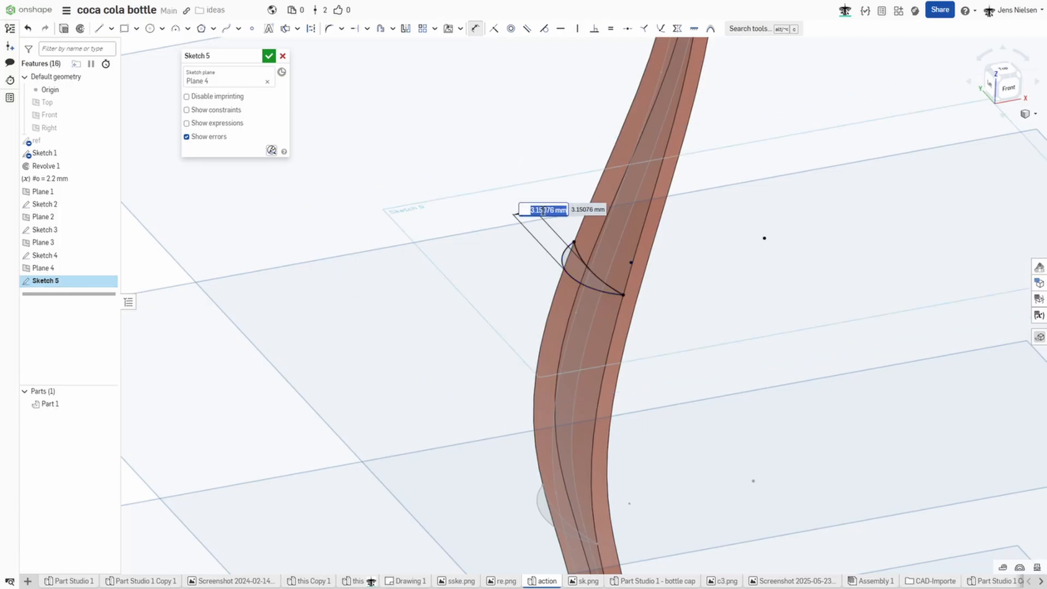
{"action": "type", "text": "#o"}
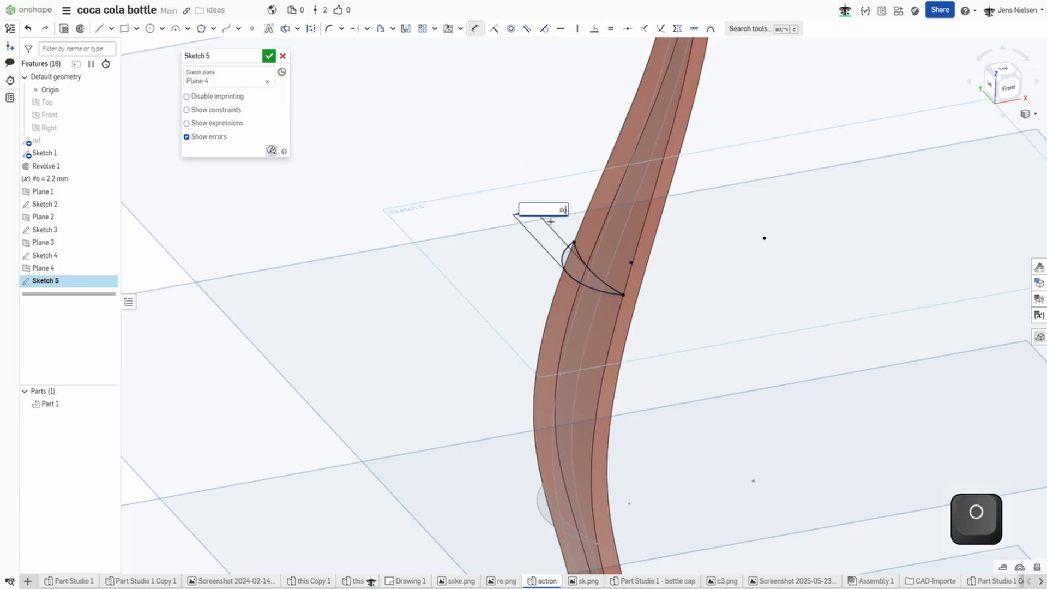
{"action": "key", "text": "Return"}
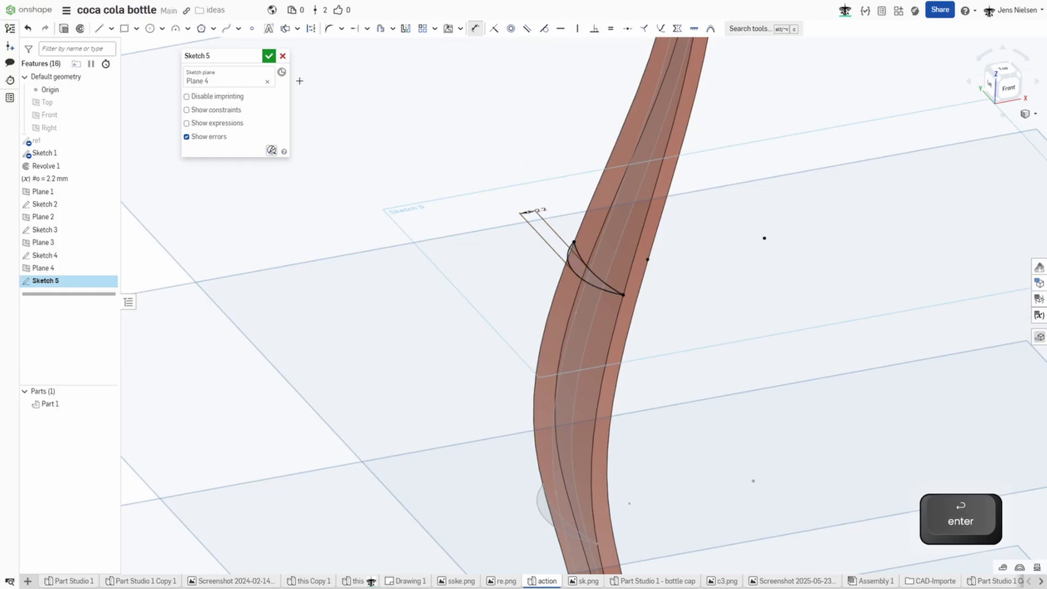
{"action": "left_click", "coordinate": [270, 57]}
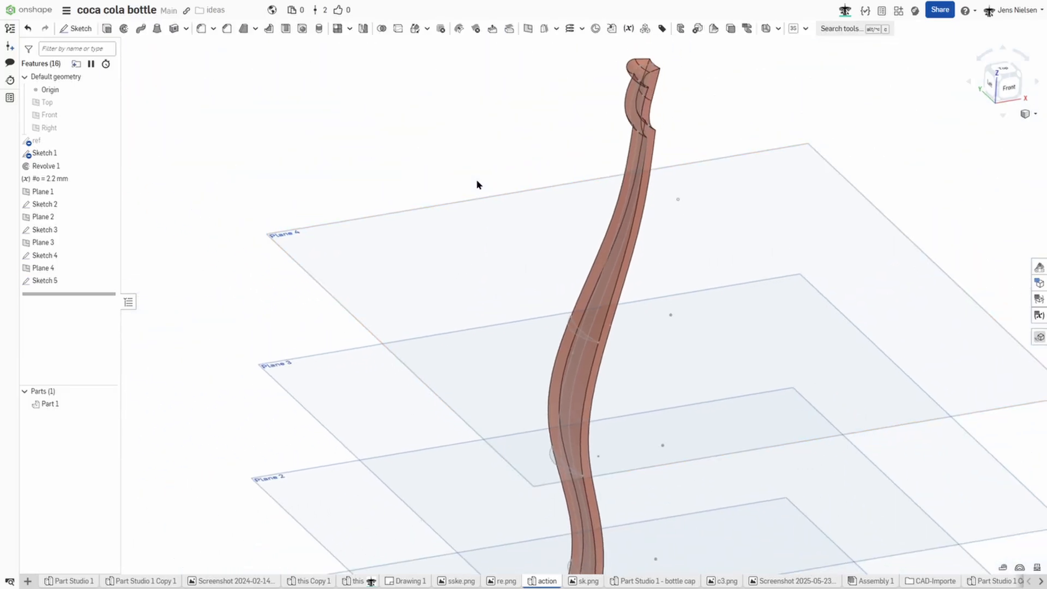
Step: Create Plane 5 as a plane-point plane from the Sketch 1 vertex and Plane 4
{"action": "key", "text": "s"}
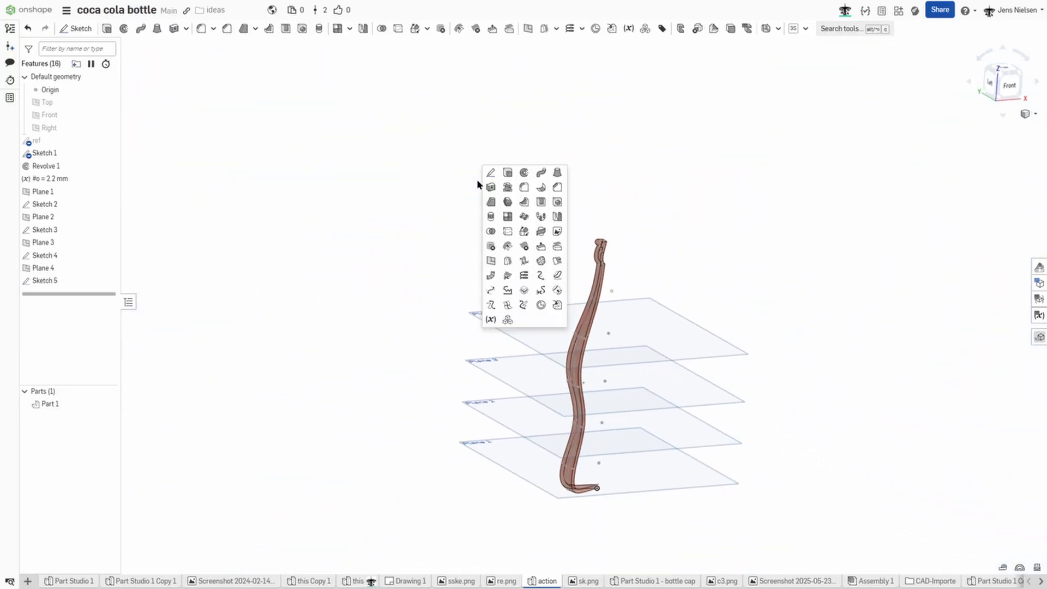
{"action": "left_click", "coordinate": [490, 251]}
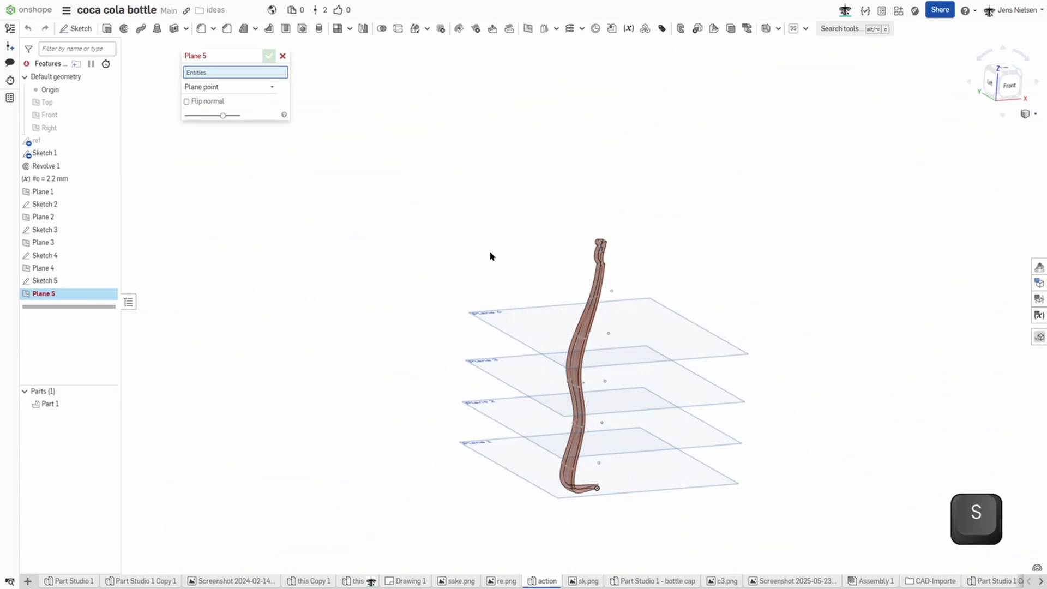
{"action": "left_click", "coordinate": [605, 297]}
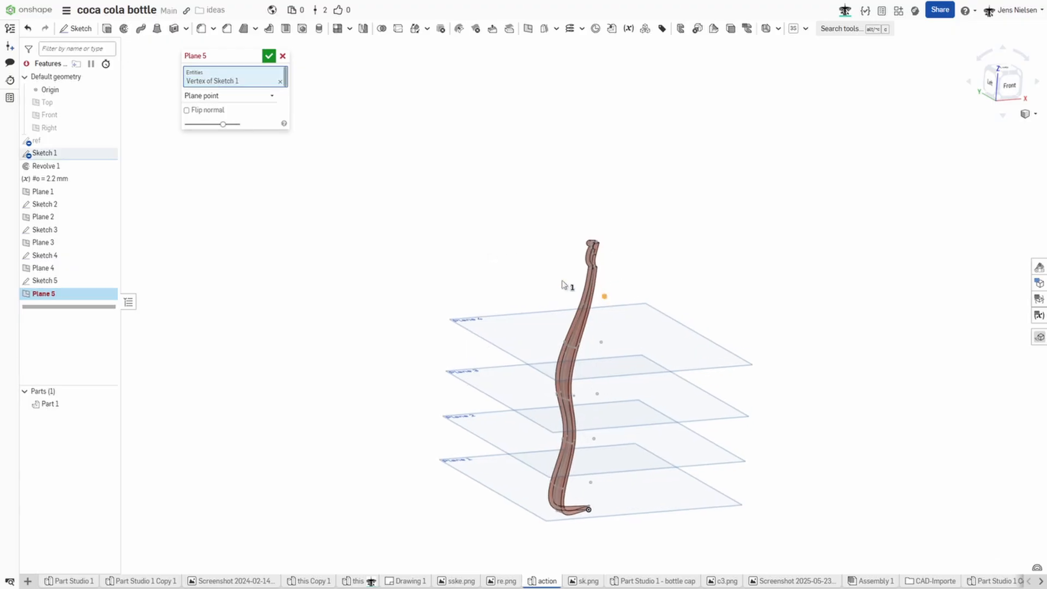
{"action": "left_click", "coordinate": [641, 317]}
Step: Create Sketch 6 on Plane 5, accept it, then hide all planes and Part 1
{"action": "key", "text": "s"}
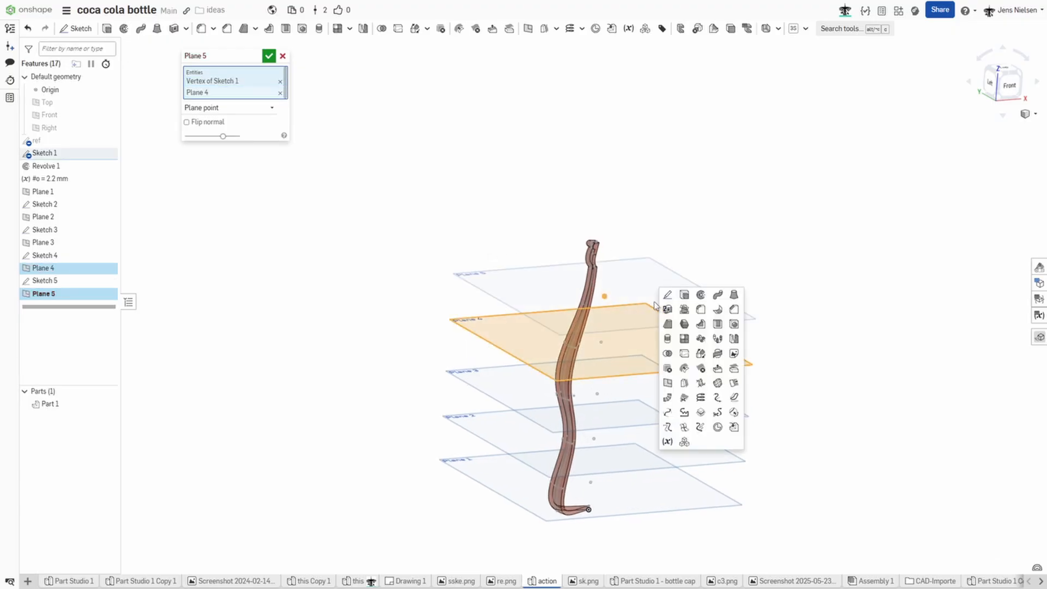
{"action": "key", "text": "s"}
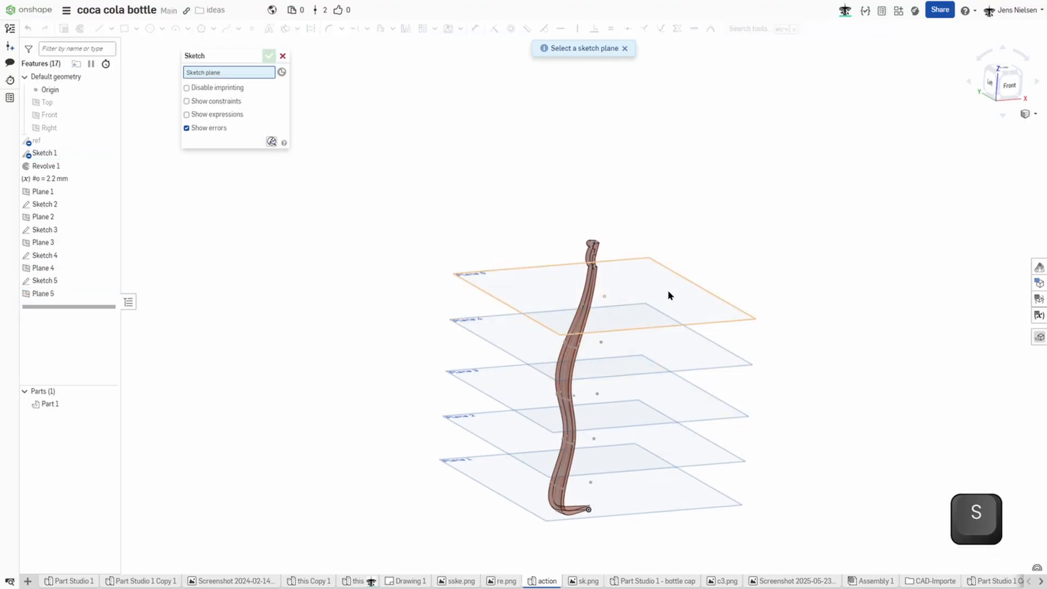
{"action": "left_click", "coordinate": [674, 291]}
{"action": "key", "text": "s"}
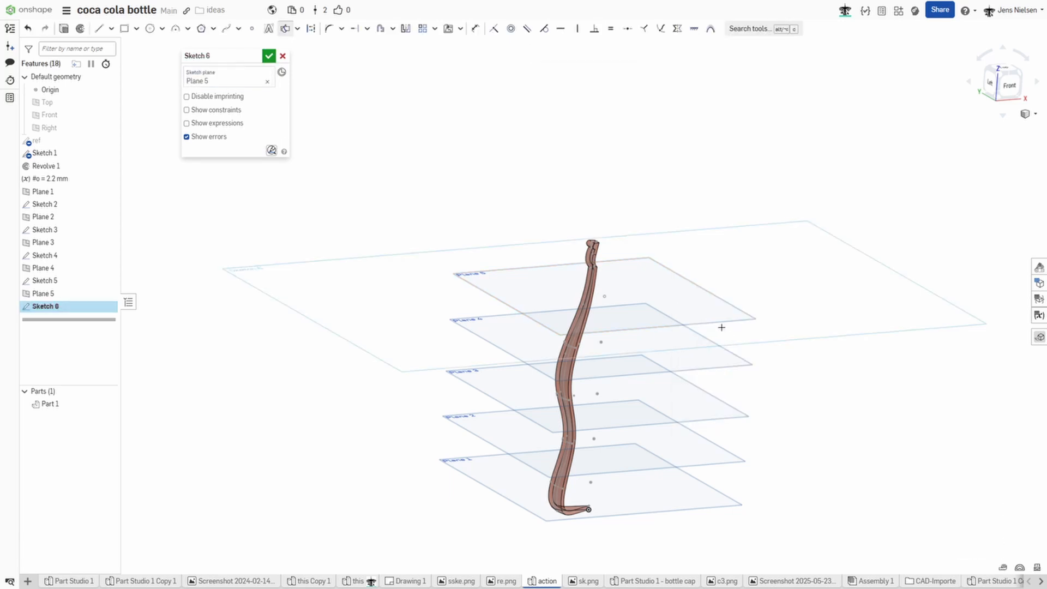
{"action": "scroll", "coordinate": [633, 279], "scroll_direction": "up", "scroll_amount": 3}
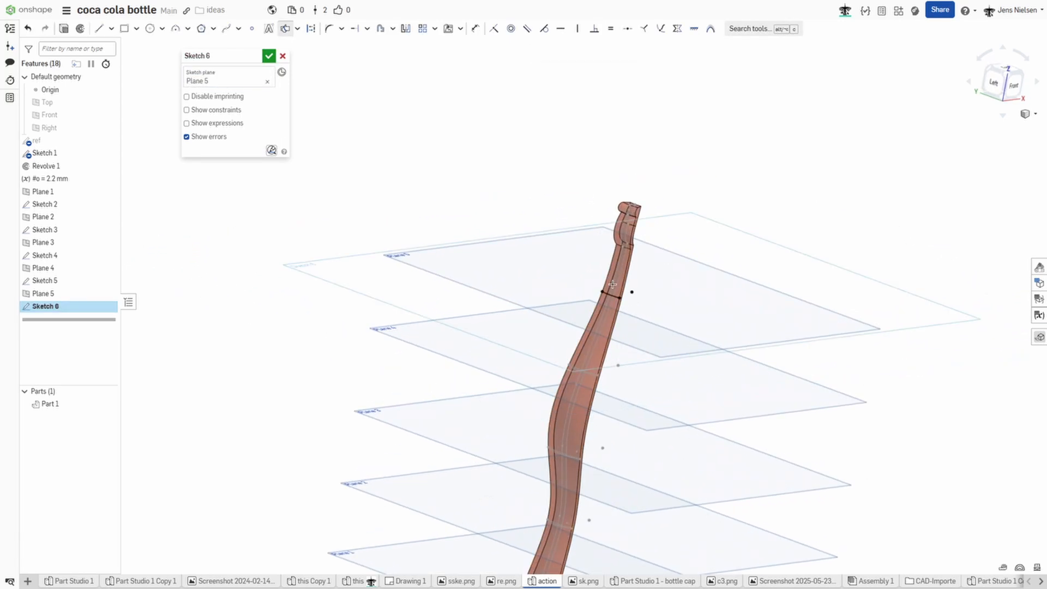
{"action": "left_click", "coordinate": [269, 57]}
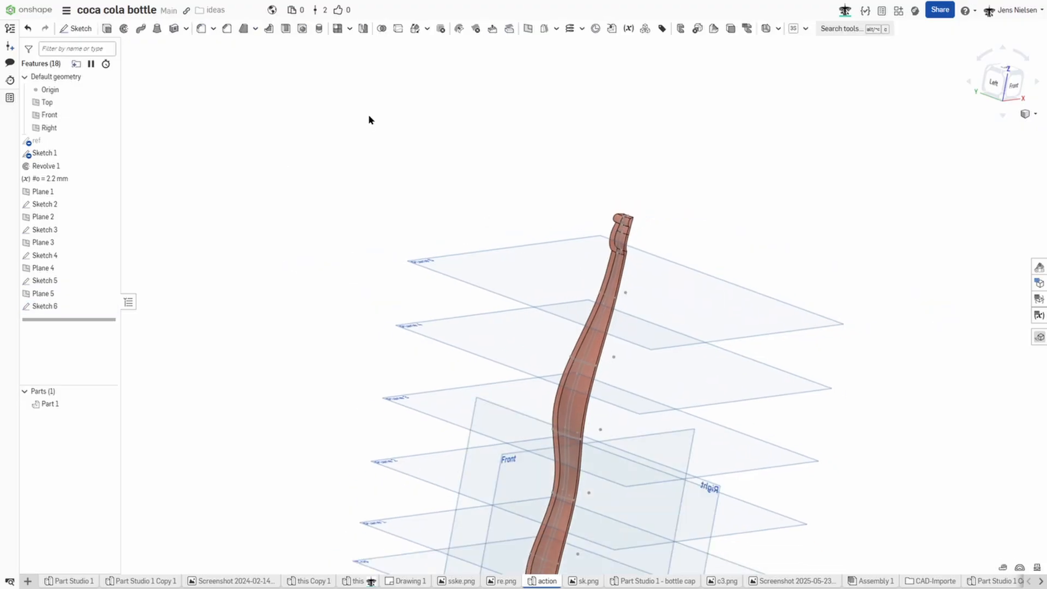
{"action": "key", "text": "p"}
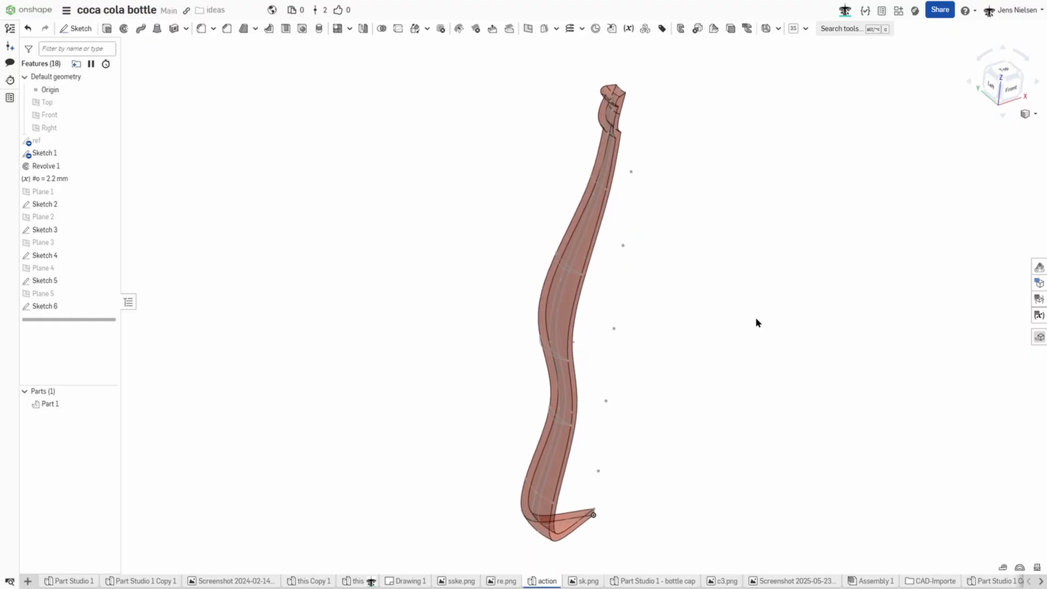
{"action": "mouse_move", "coordinate": [50, 405]}
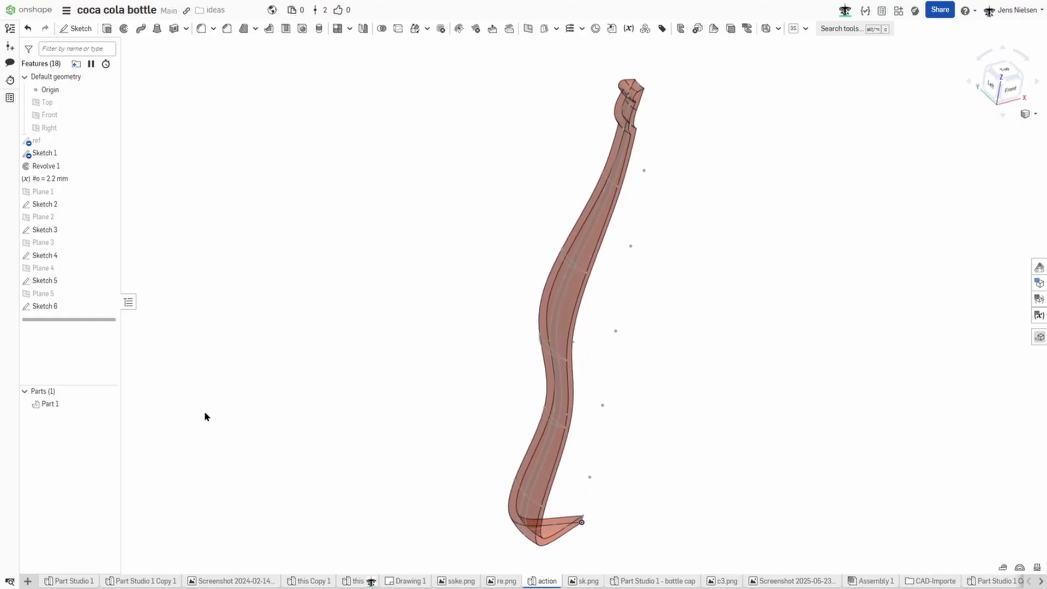
{"action": "left_click", "coordinate": [108, 404]}
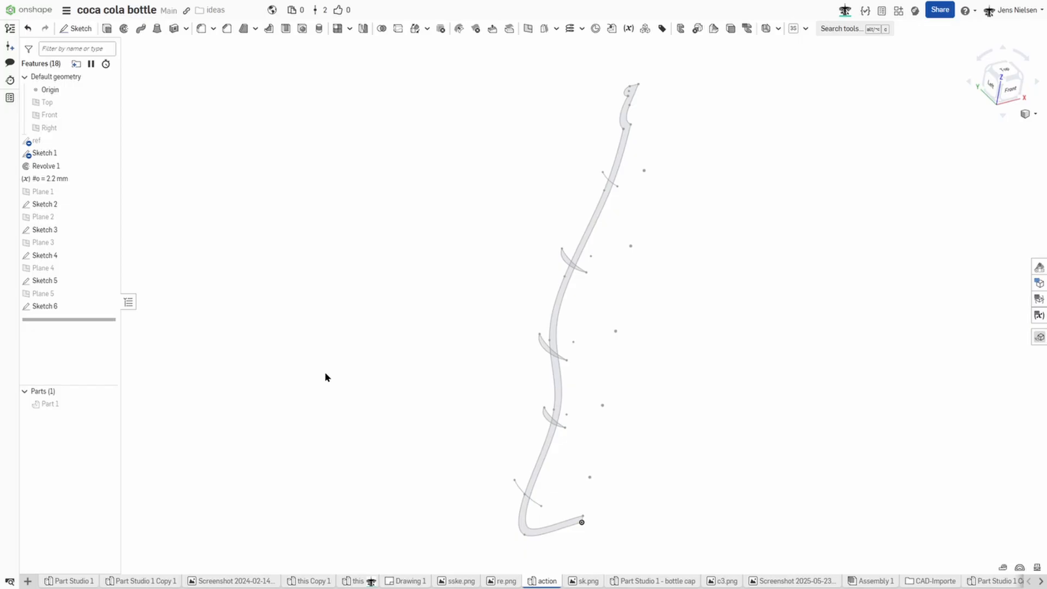
Step: Start a surface loft with the arcs of Sketches 2, 3, 4, 5 and 6 as profiles
{"action": "left_click", "coordinate": [158, 37]}
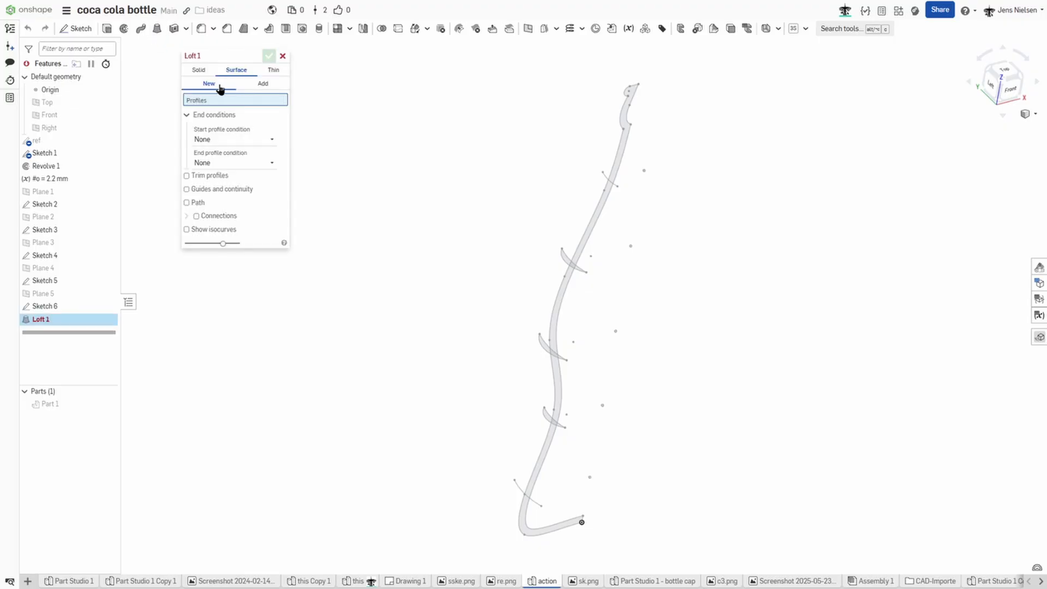
{"action": "scroll", "coordinate": [459, 361], "scroll_direction": "up", "scroll_amount": 2}
{"action": "scroll", "coordinate": [470, 377], "scroll_direction": "up", "scroll_amount": 2}
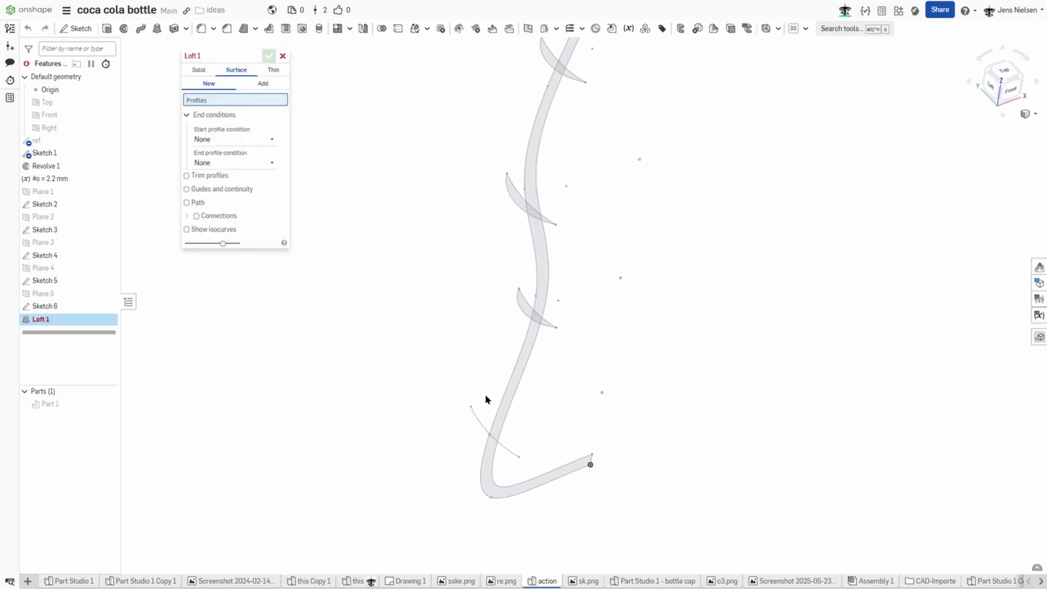
{"action": "left_click", "coordinate": [479, 420]}
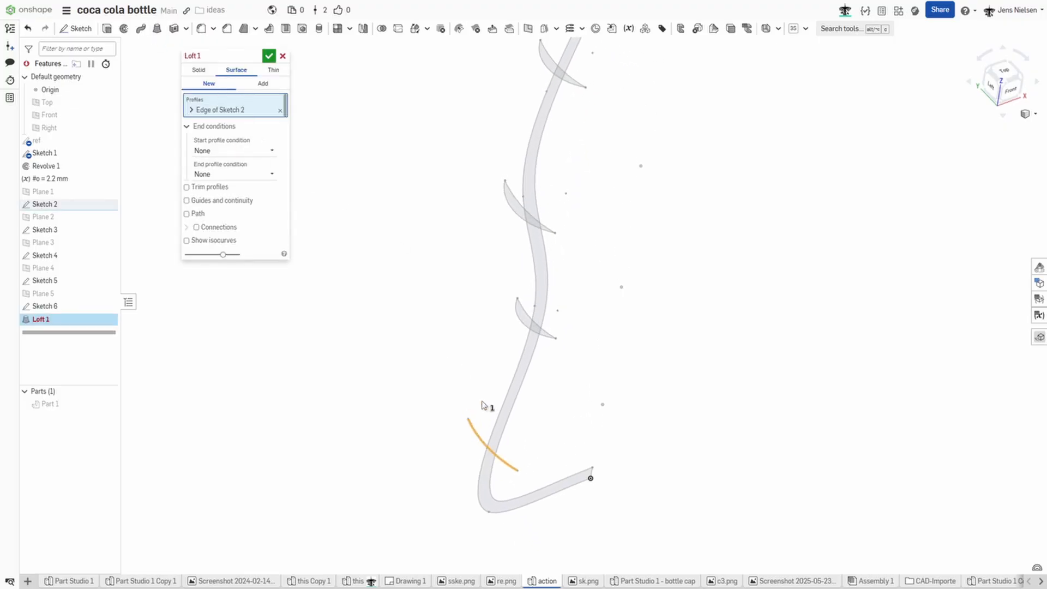
{"action": "scroll", "coordinate": [488, 385], "scroll_direction": "up", "scroll_amount": 2}
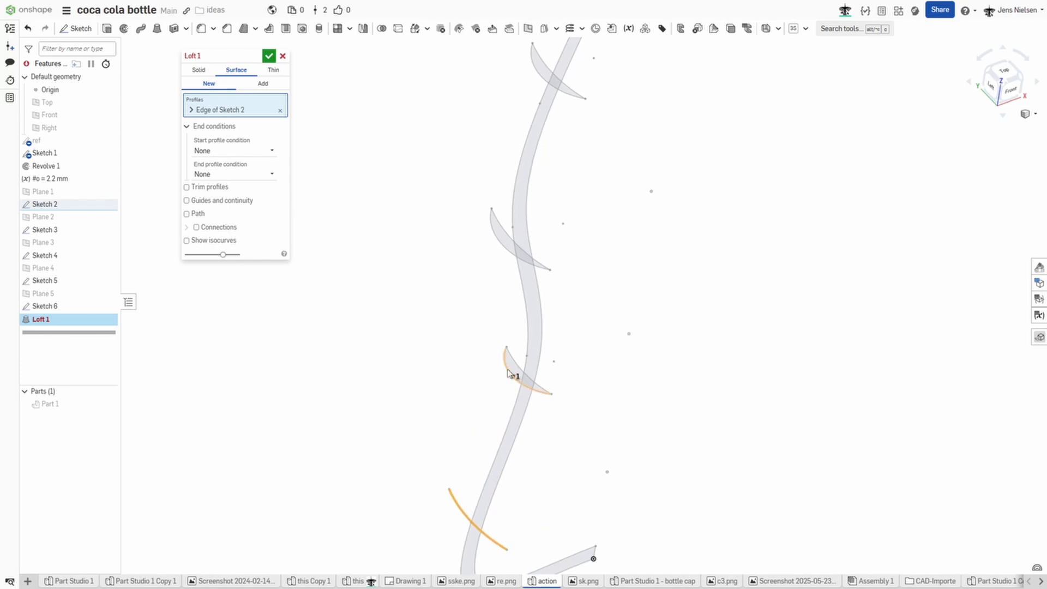
{"action": "left_click", "coordinate": [508, 373]}
{"action": "right_click_drag", "start_coordinate": [468, 331], "coordinate": [483, 329]}
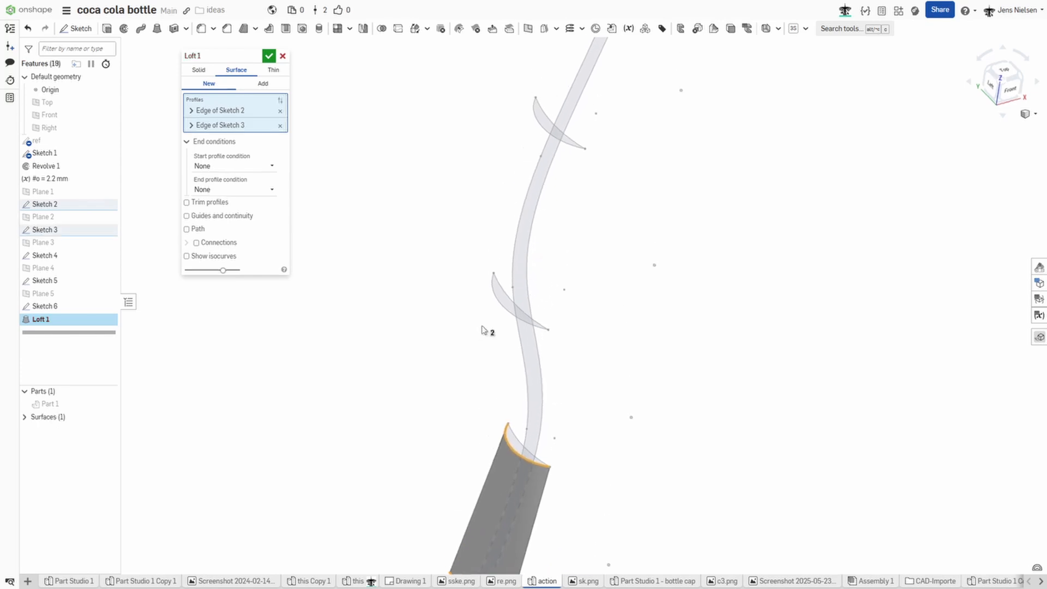
{"action": "left_click", "coordinate": [496, 303]}
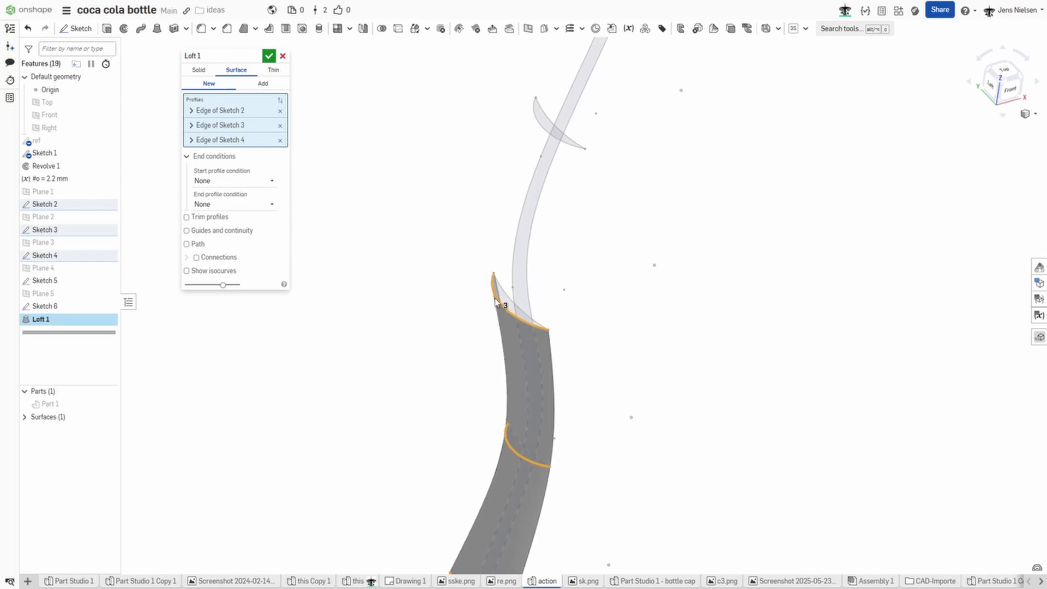
{"action": "left_click", "coordinate": [537, 188]}
{"action": "right_click_drag", "start_coordinate": [539, 188], "coordinate": [569, 183]}
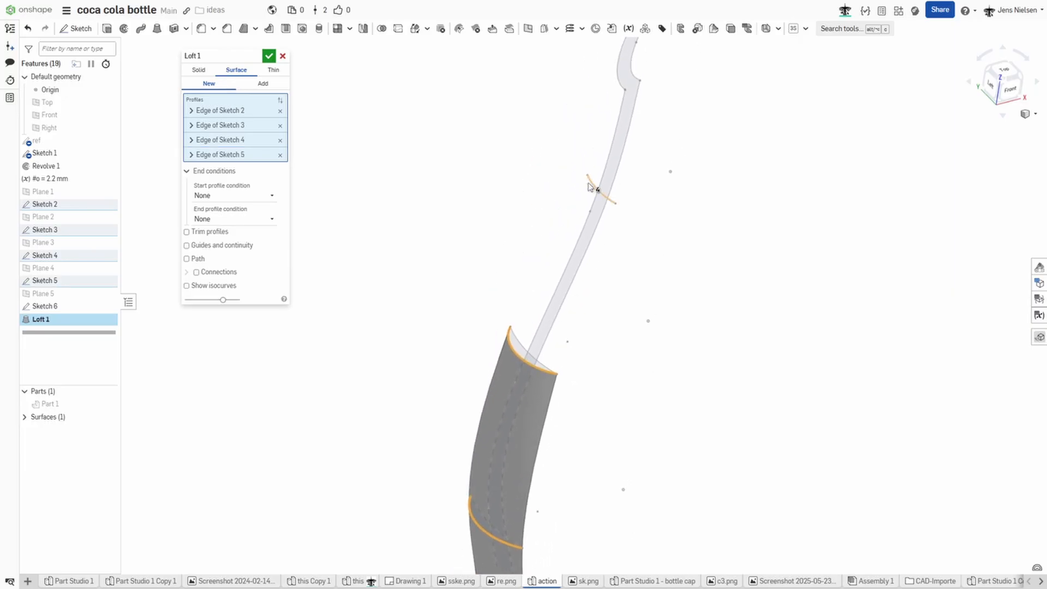
{"action": "left_click", "coordinate": [596, 189]}
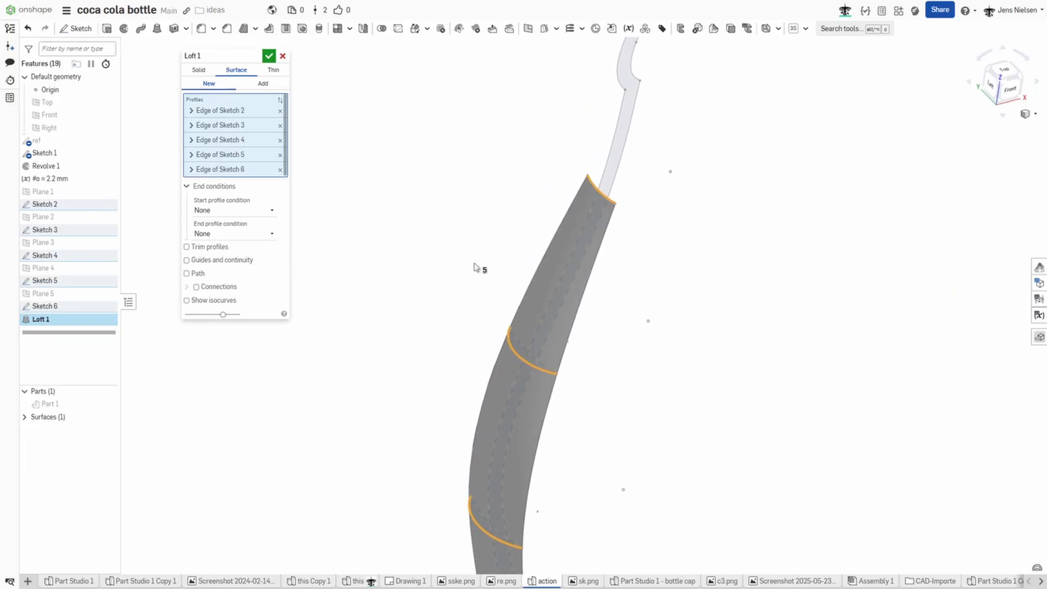
{"action": "scroll", "coordinate": [494, 235], "scroll_direction": "down", "scroll_amount": 3}
{"action": "scroll", "coordinate": [493, 235], "scroll_direction": "down", "scroll_amount": 2}
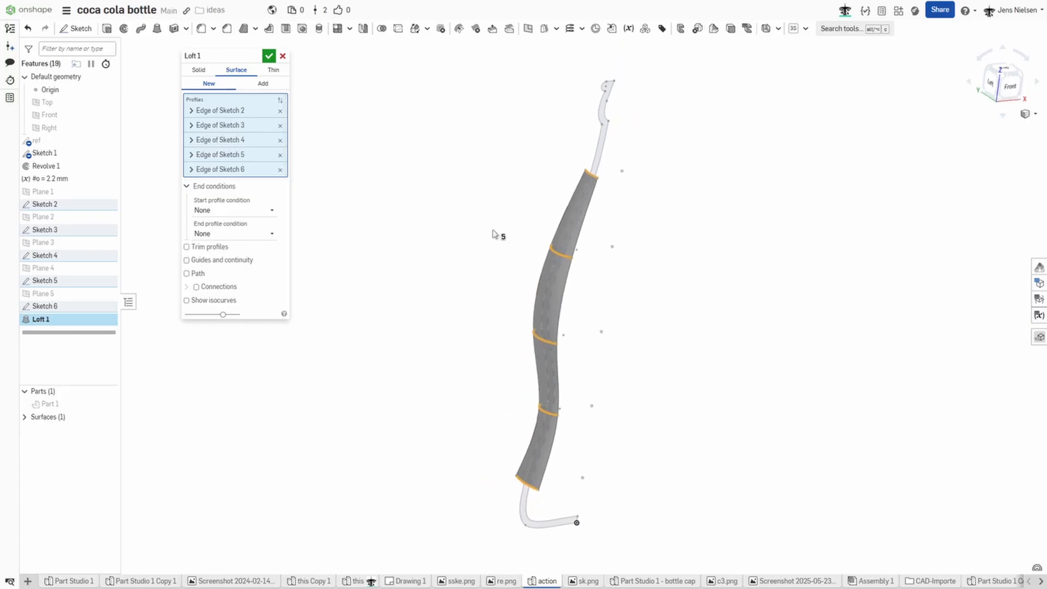
{"action": "mouse_move", "coordinate": [50, 404]}
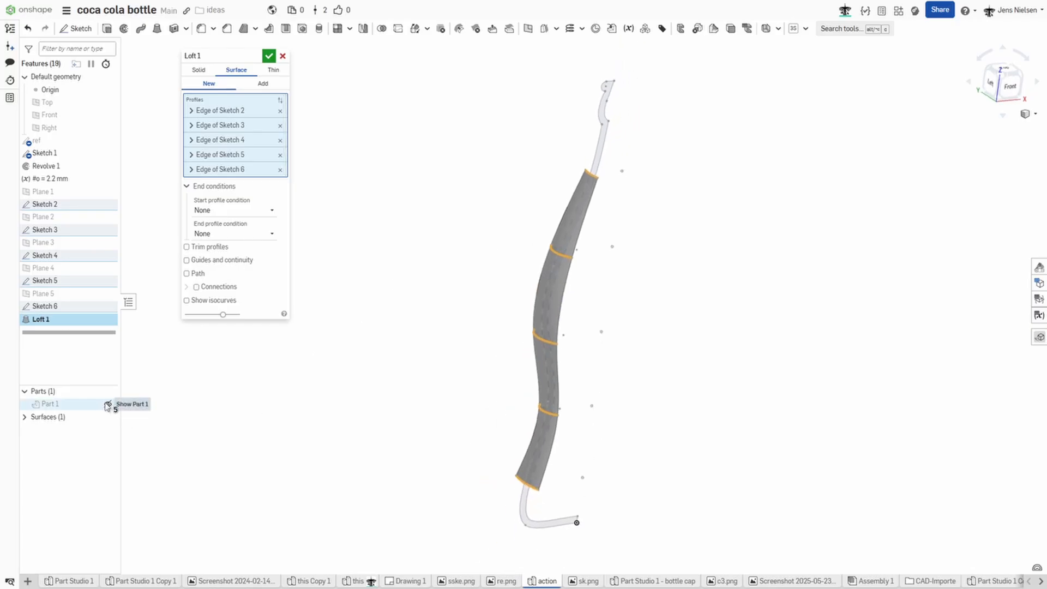
Step: Show Part 1 and set the loft's start and end conditions to match curvature of the Revolve 1 faces
{"action": "left_click", "coordinate": [107, 405]}
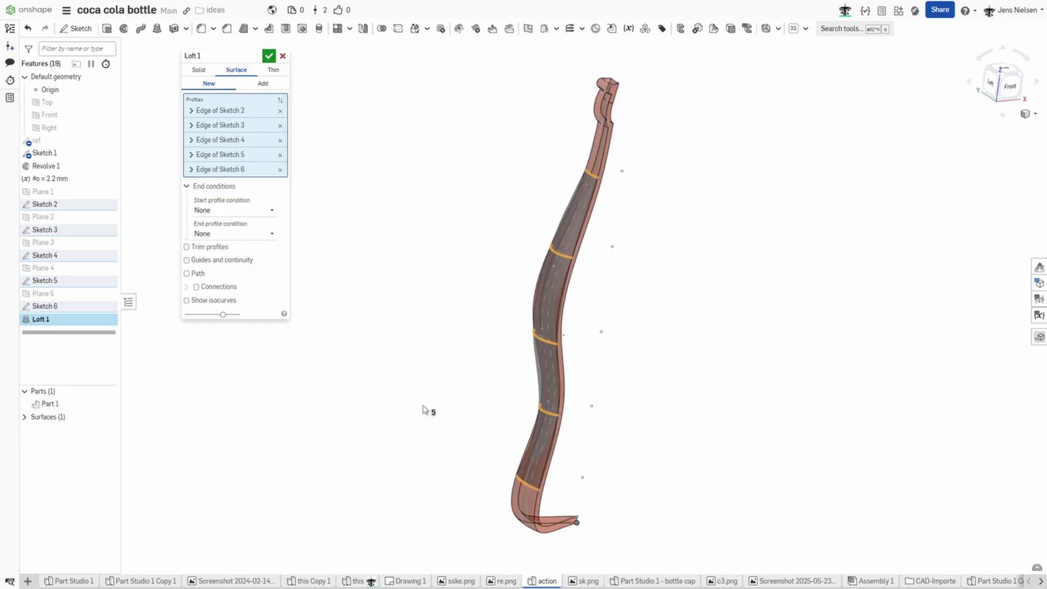
{"action": "right_click_drag", "start_coordinate": [426, 314], "coordinate": [349, 242]}
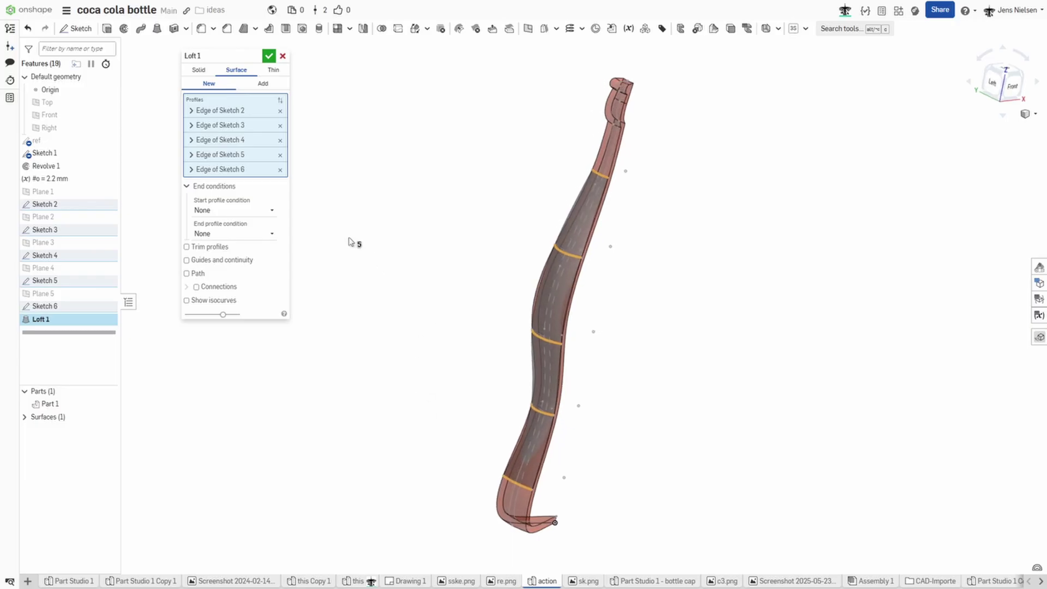
{"action": "left_click", "coordinate": [271, 210]}
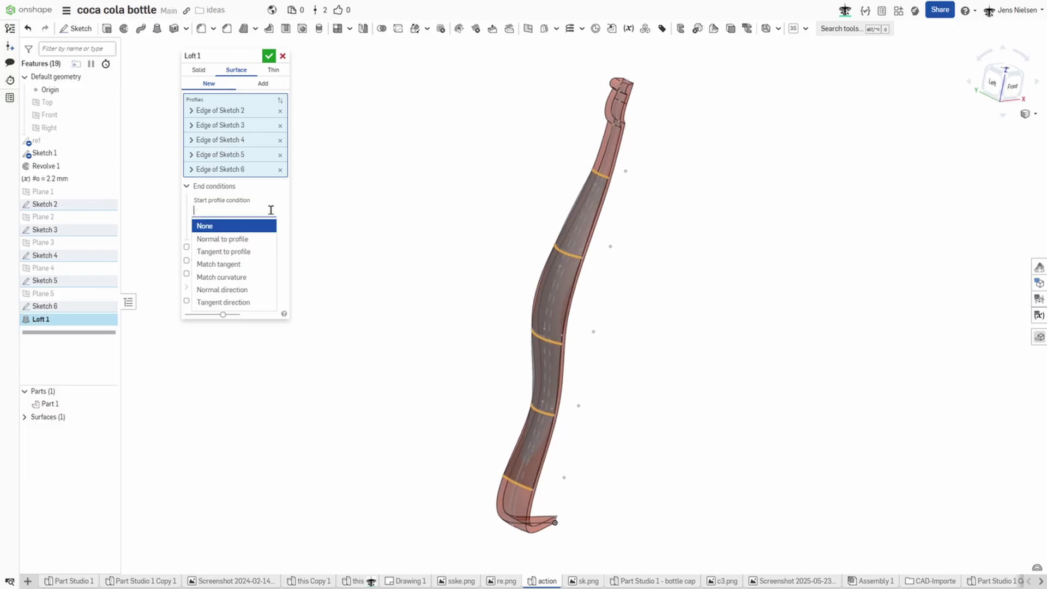
{"action": "left_click", "coordinate": [245, 276]}
{"action": "scroll", "coordinate": [409, 382], "scroll_direction": "up", "scroll_amount": 3}
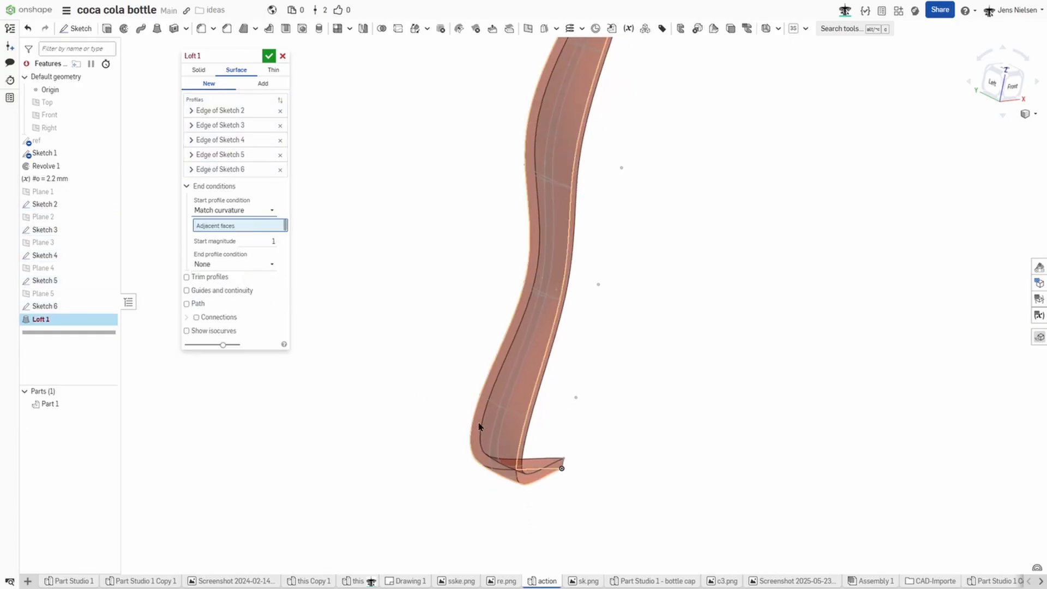
{"action": "left_click", "coordinate": [479, 421]}
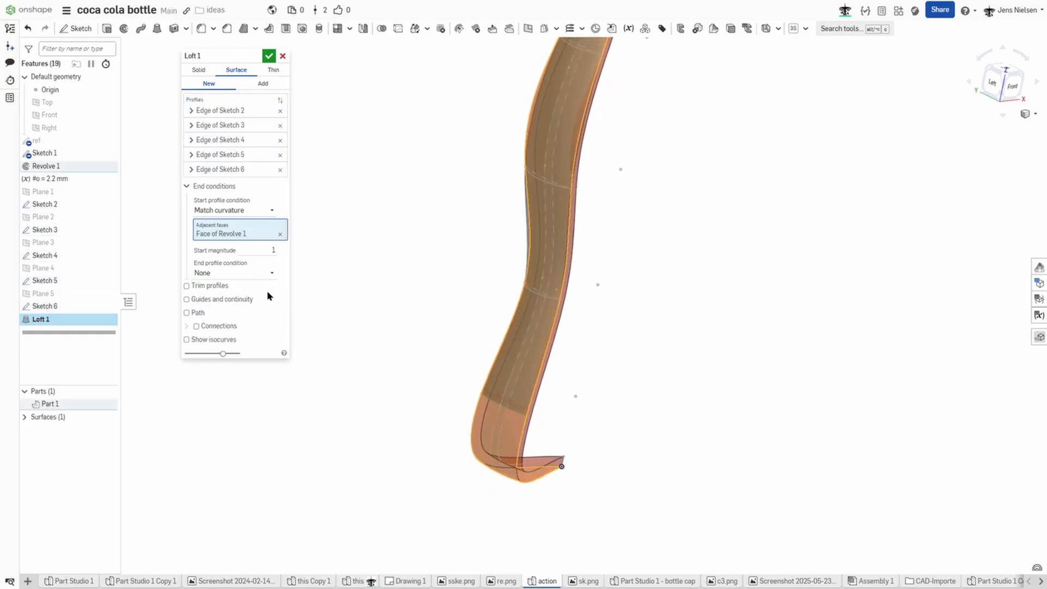
{"action": "left_click", "coordinate": [271, 273]}
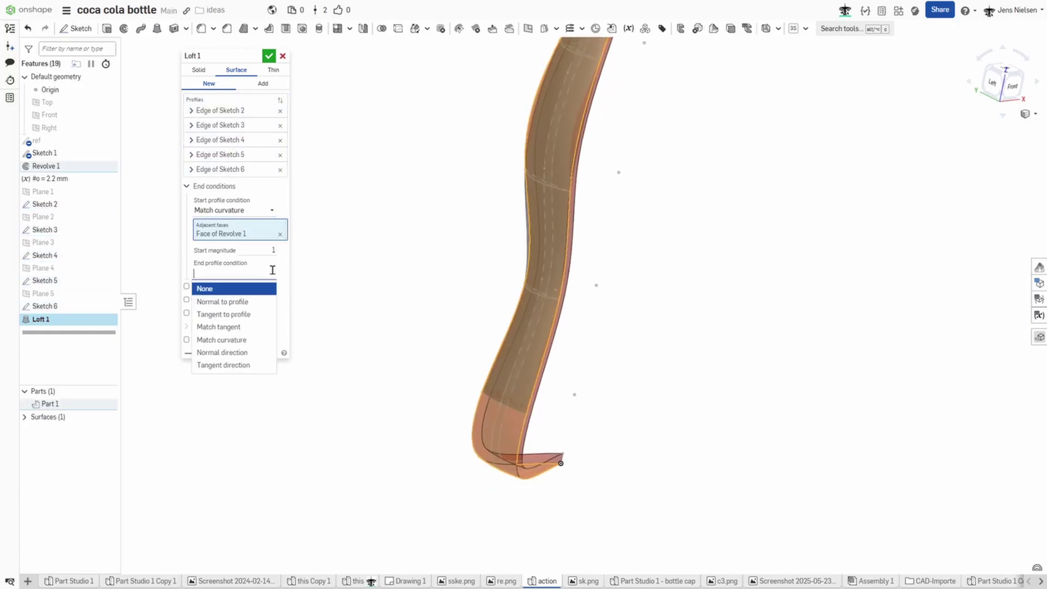
{"action": "left_click", "coordinate": [240, 339]}
{"action": "right_click_drag", "start_coordinate": [366, 298], "coordinate": [519, 236]}
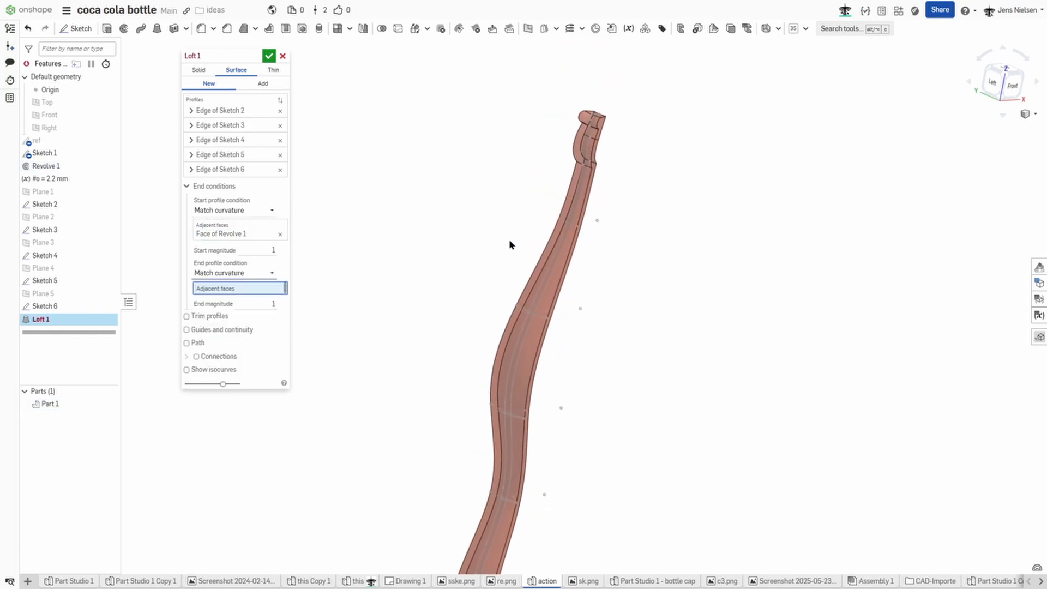
{"action": "left_click", "coordinate": [561, 219]}
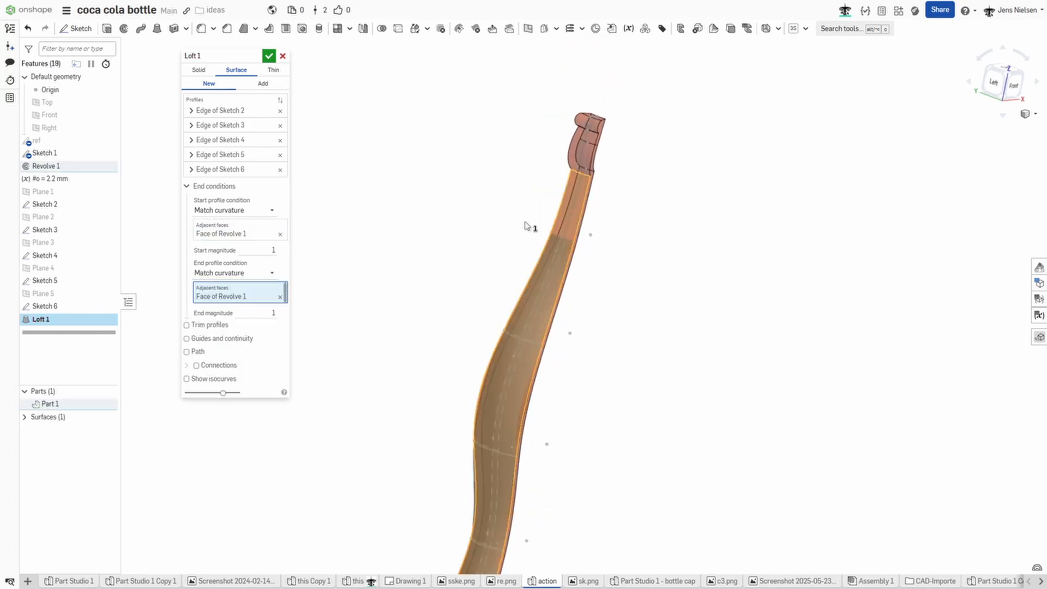
Step: Add two Revolve 1 edges as loft guides and accept Loft 1
{"action": "mouse_move", "coordinate": [369, 235]}
{"action": "right_mouse_down"}
{"action": "mouse_move", "coordinate": [288, 337]}
{"action": "mouse_move", "coordinate": [274, 338]}
{"action": "right_mouse_up"}
{"action": "left_click", "coordinate": [187, 339]}
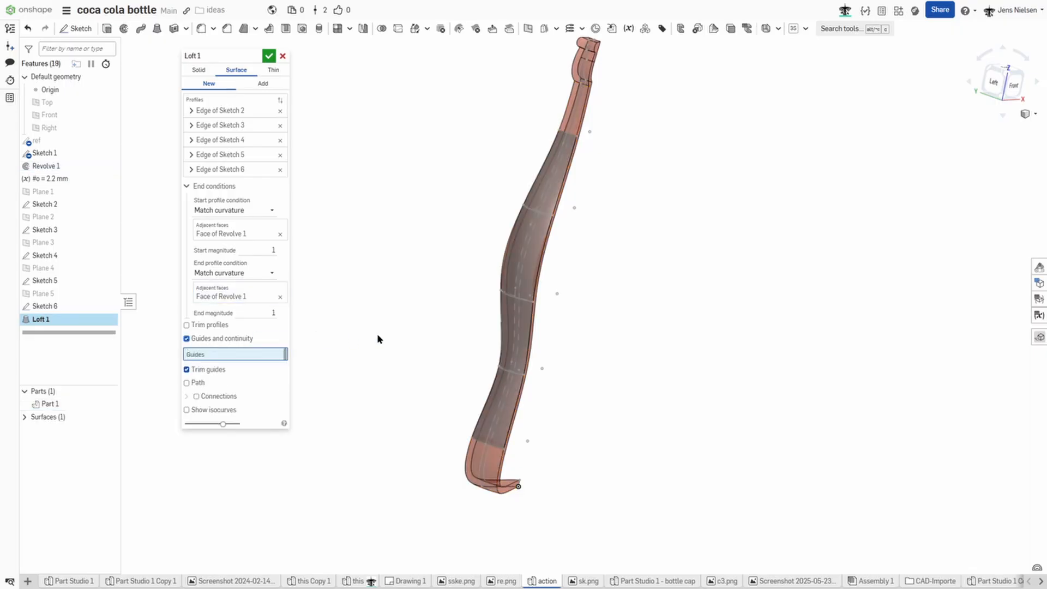
{"action": "scroll", "coordinate": [377, 334], "scroll_direction": "up", "scroll_amount": 3}
{"action": "mouse_move", "coordinate": [377, 333]}
{"action": "right_mouse_down"}
{"action": "mouse_move", "coordinate": [334, 316]}
{"action": "mouse_move", "coordinate": [519, 388]}
{"action": "mouse_move", "coordinate": [509, 398]}
{"action": "mouse_move", "coordinate": [489, 386]}
{"action": "right_mouse_up"}
{"action": "left_click", "coordinate": [422, 384]}
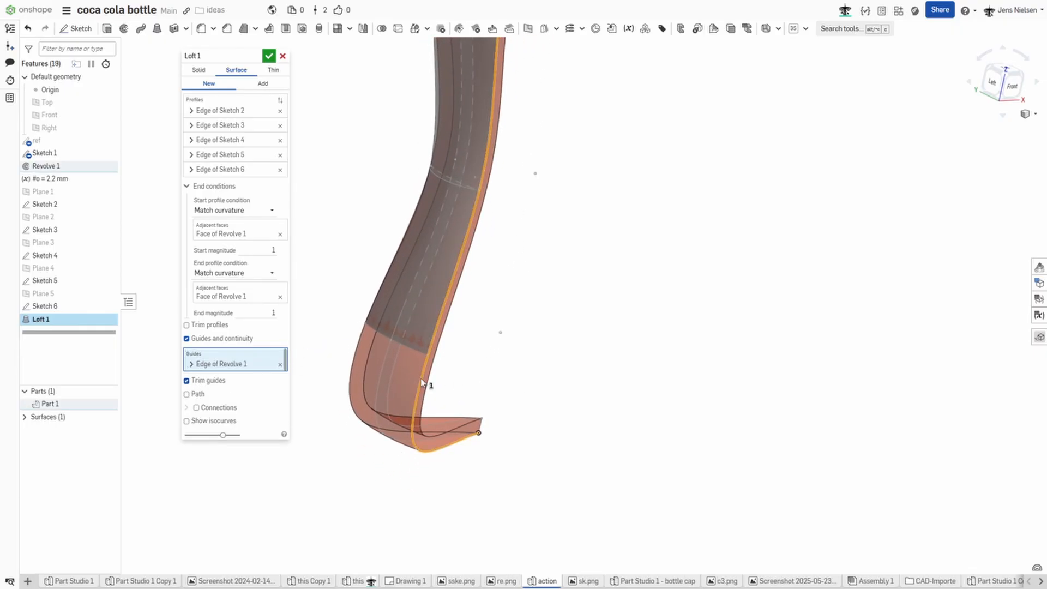
{"action": "mouse_move", "coordinate": [455, 372]}
{"action": "right_mouse_down"}
{"action": "mouse_move", "coordinate": [507, 311]}
{"action": "mouse_move", "coordinate": [662, 211]}
{"action": "mouse_move", "coordinate": [651, 211]}
{"action": "mouse_move", "coordinate": [601, 287]}
{"action": "mouse_move", "coordinate": [465, 385]}
{"action": "mouse_move", "coordinate": [489, 263]}
{"action": "mouse_move", "coordinate": [469, 289]}
{"action": "mouse_move", "coordinate": [493, 297]}
{"action": "mouse_move", "coordinate": [483, 304]}
{"action": "mouse_move", "coordinate": [489, 289]}
{"action": "mouse_move", "coordinate": [472, 287]}
{"action": "mouse_move", "coordinate": [533, 397]}
{"action": "mouse_move", "coordinate": [510, 385]}
{"action": "mouse_move", "coordinate": [510, 399]}
{"action": "right_mouse_up"}
{"action": "left_click", "coordinate": [509, 394]}
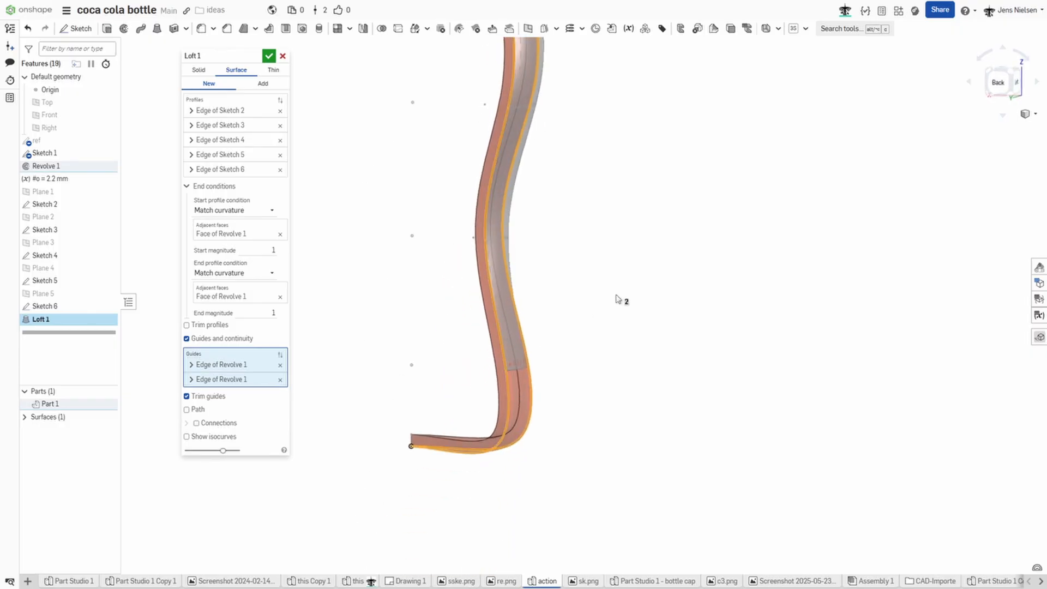
{"action": "mouse_move", "coordinate": [617, 300]}
{"action": "right_mouse_down"}
{"action": "mouse_move", "coordinate": [423, 266]}
{"action": "mouse_move", "coordinate": [306, 107]}
{"action": "right_mouse_up"}
{"action": "left_click", "coordinate": [270, 60]}
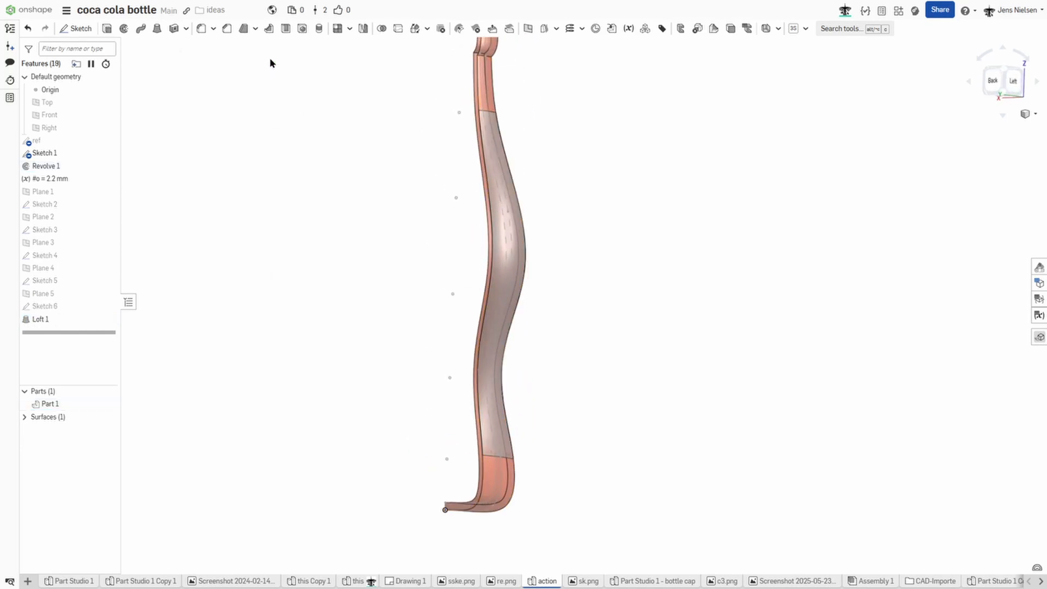
{"action": "key", "text": "Left"}
{"action": "key", "text": "Left"}
{"action": "key", "text": "Left"}
{"action": "key", "text": "Left"}
{"action": "key", "text": "Left"}
{"action": "key", "text": "Left"}
{"action": "key", "text": "Left"}
{"action": "key", "text": "Left"}
{"action": "key", "text": "Left"}
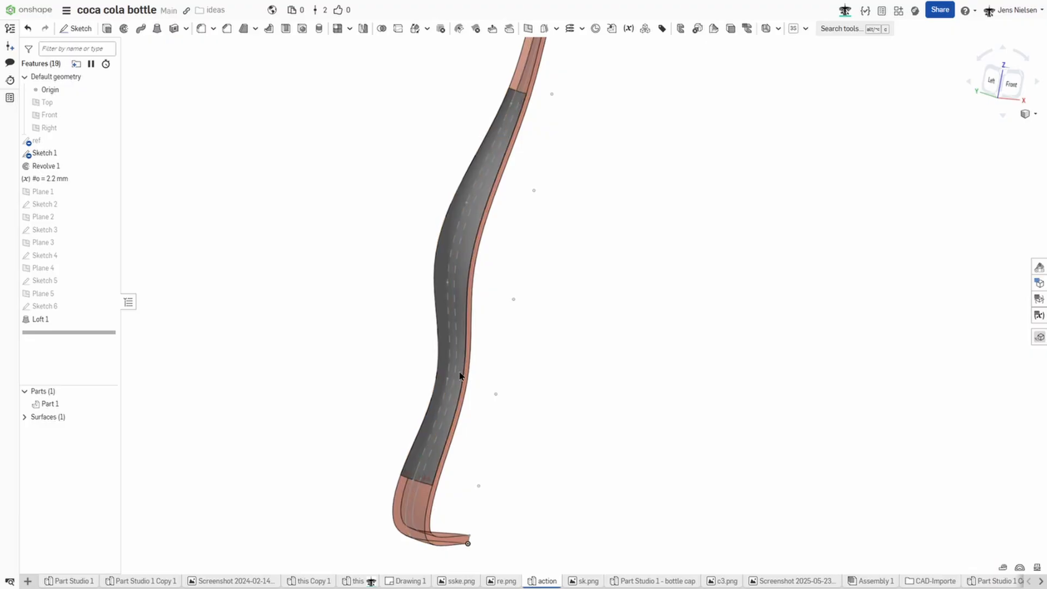
{"action": "mouse_move", "coordinate": [461, 373]}
{"action": "right_mouse_down"}
{"action": "mouse_move", "coordinate": [463, 270]}
{"action": "mouse_move", "coordinate": [528, 249]}
{"action": "right_mouse_up"}
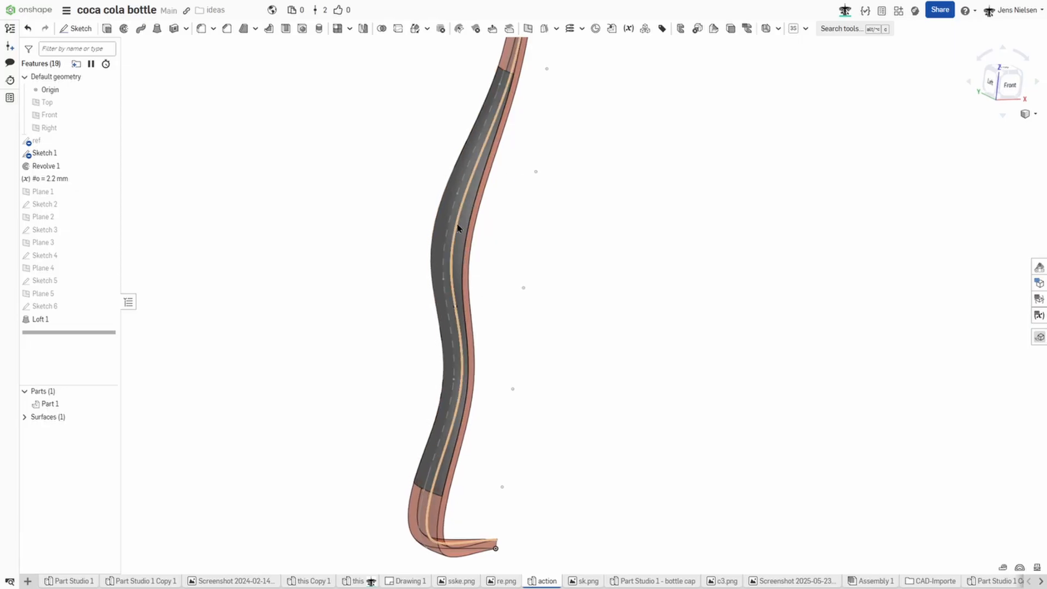
{"action": "mouse_move", "coordinate": [462, 234]}
{"action": "right_mouse_down"}
{"action": "mouse_move", "coordinate": [435, 235]}
{"action": "mouse_move", "coordinate": [382, 186]}
{"action": "mouse_move", "coordinate": [502, 266]}
{"action": "mouse_move", "coordinate": [522, 256]}
{"action": "right_mouse_up"}
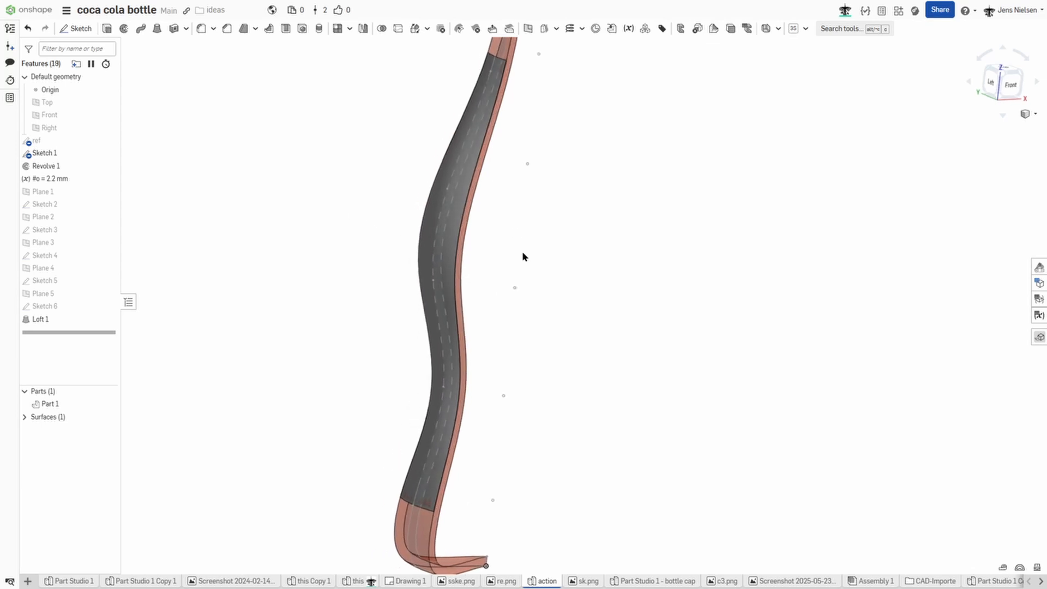
{"action": "key", "text": "s"}
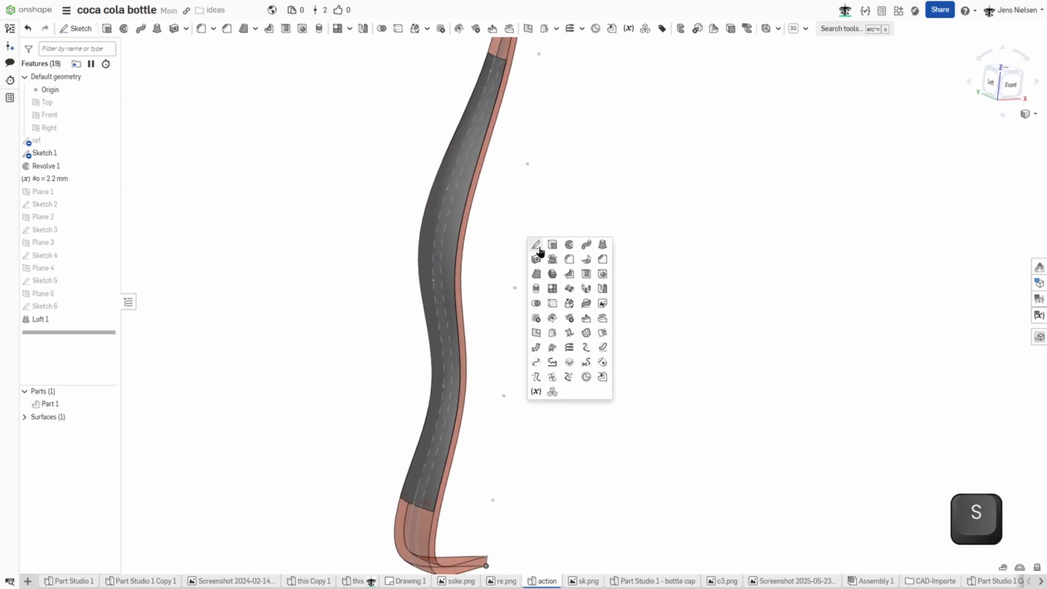
Step: Start Sketch 7 on the Front plane and draw an upper horizontal line and a slanted line across the bottle wall
{"action": "key", "text": "s"}
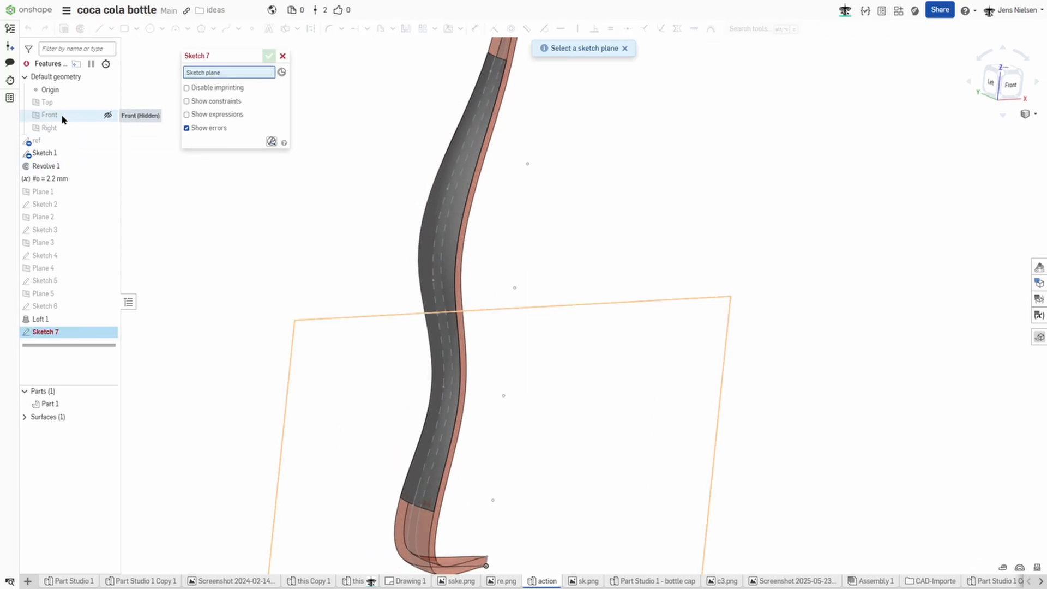
{"action": "left_click", "coordinate": [62, 114]}
{"action": "key", "text": "n"}
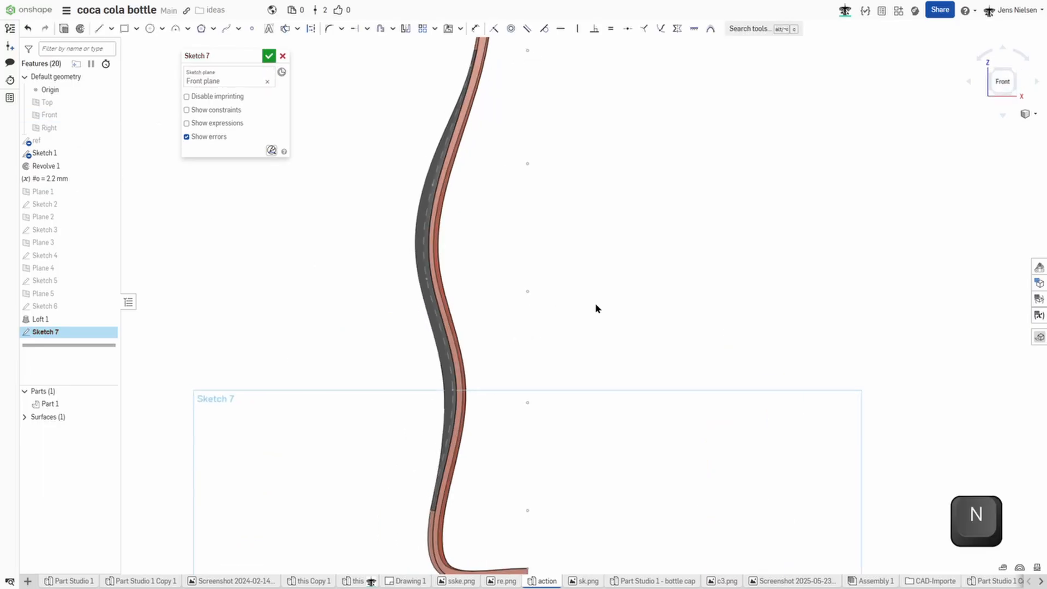
{"action": "key", "text": "l"}
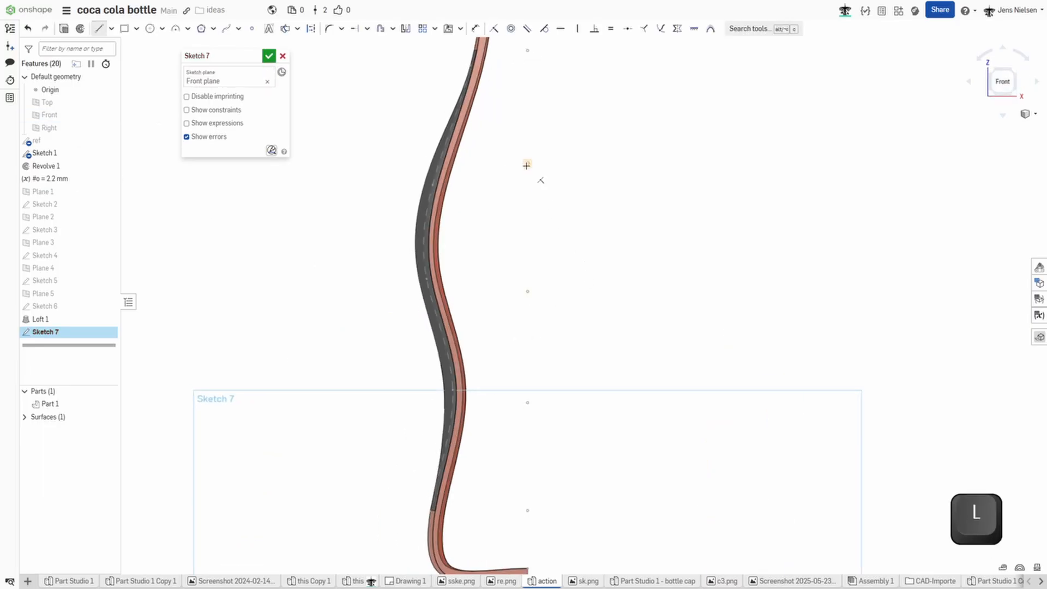
{"action": "left_click", "coordinate": [527, 164]}
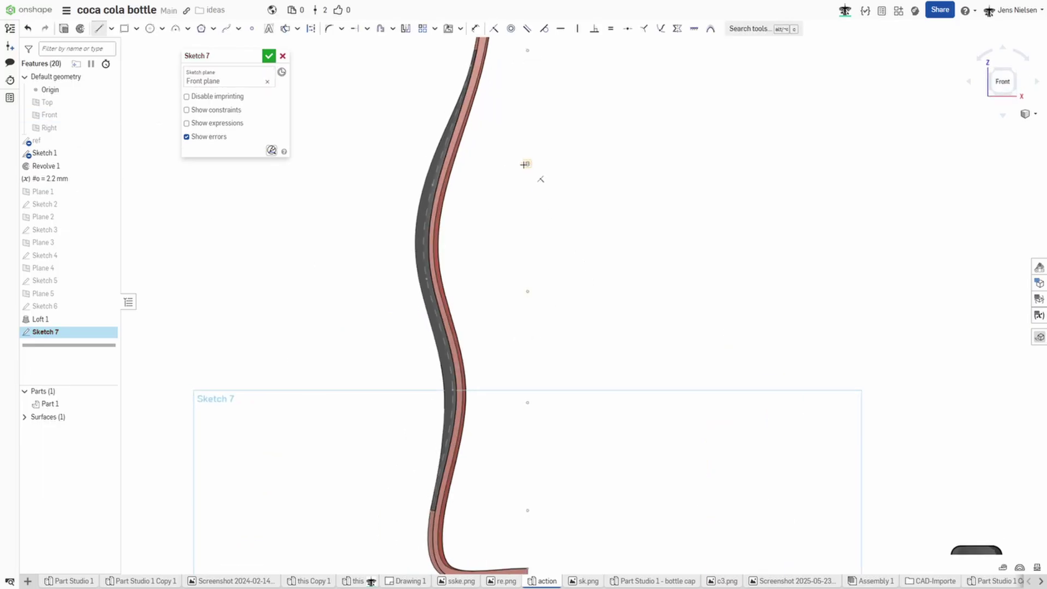
{"action": "left_click", "coordinate": [459, 163]}
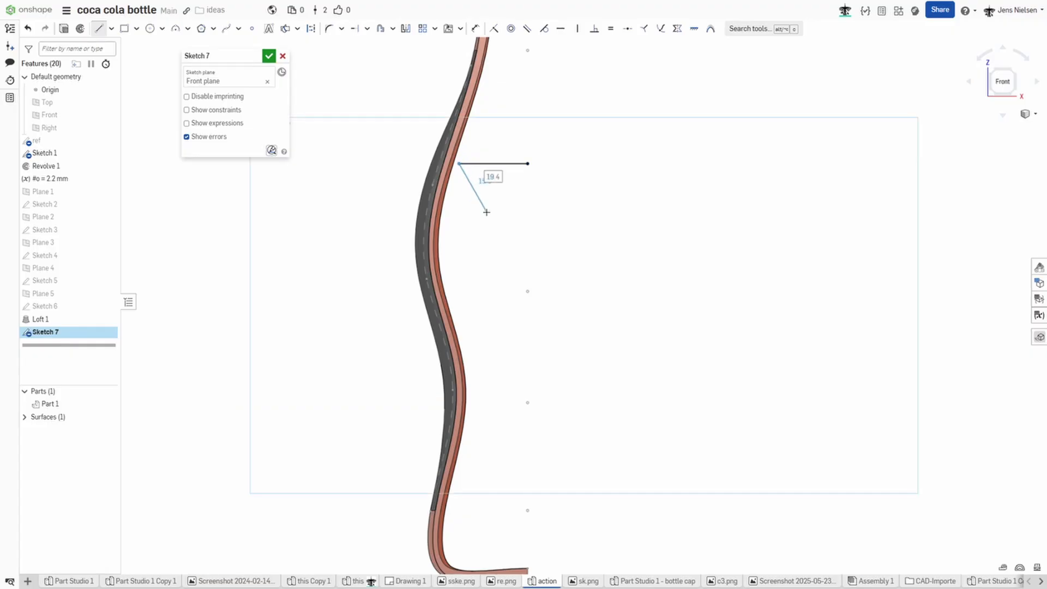
{"action": "left_click", "coordinate": [428, 139]}
{"action": "key", "text": "Escape"}
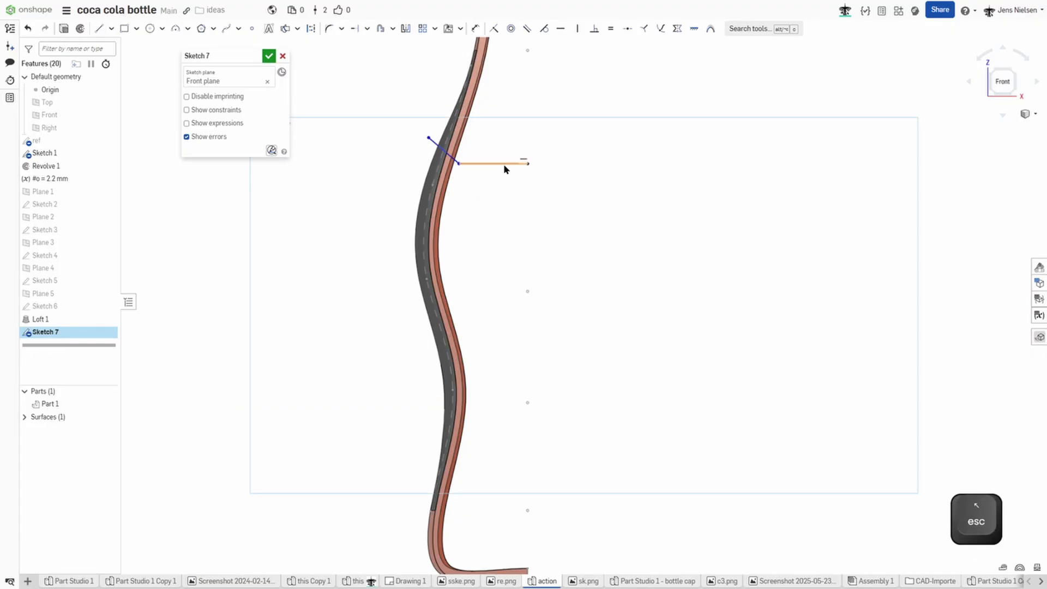
Step: Make the upper horizontal line construction, then draw a lower construction horizontal and a lower slanted line
{"action": "left_click", "coordinate": [503, 164]}
{"action": "key", "text": "q"}
{"action": "left_click", "coordinate": [570, 209]}
{"action": "key", "text": "l"}
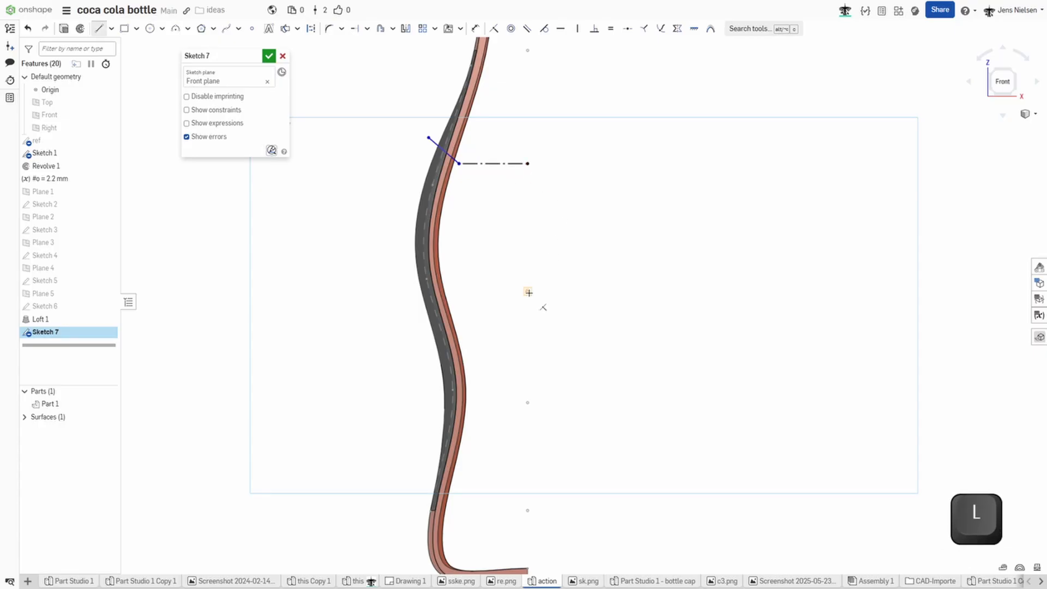
{"action": "key", "text": "q"}
{"action": "left_click", "coordinate": [528, 291]}
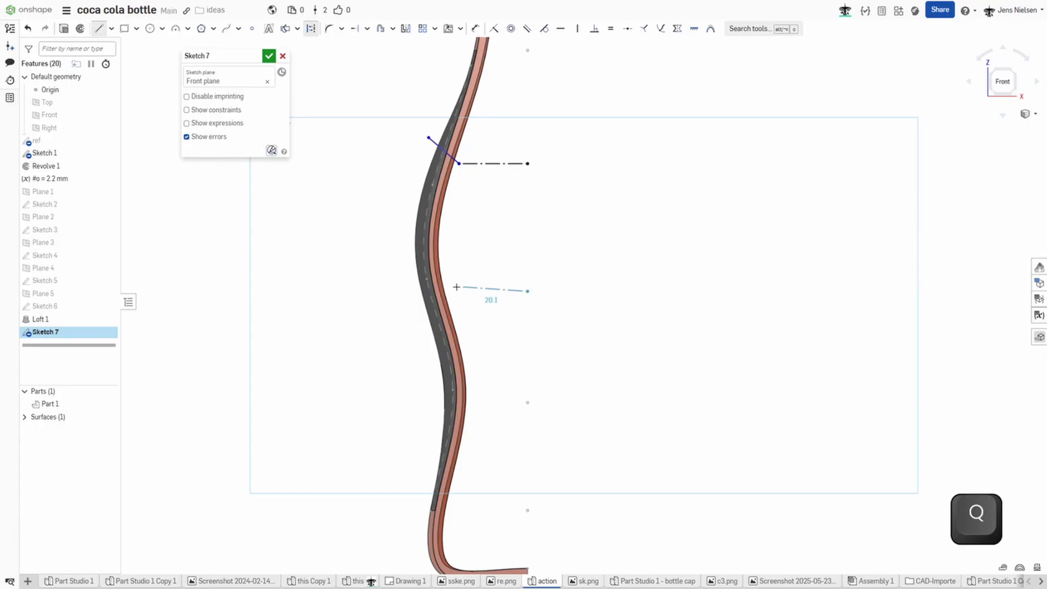
{"action": "left_click", "coordinate": [455, 291]}
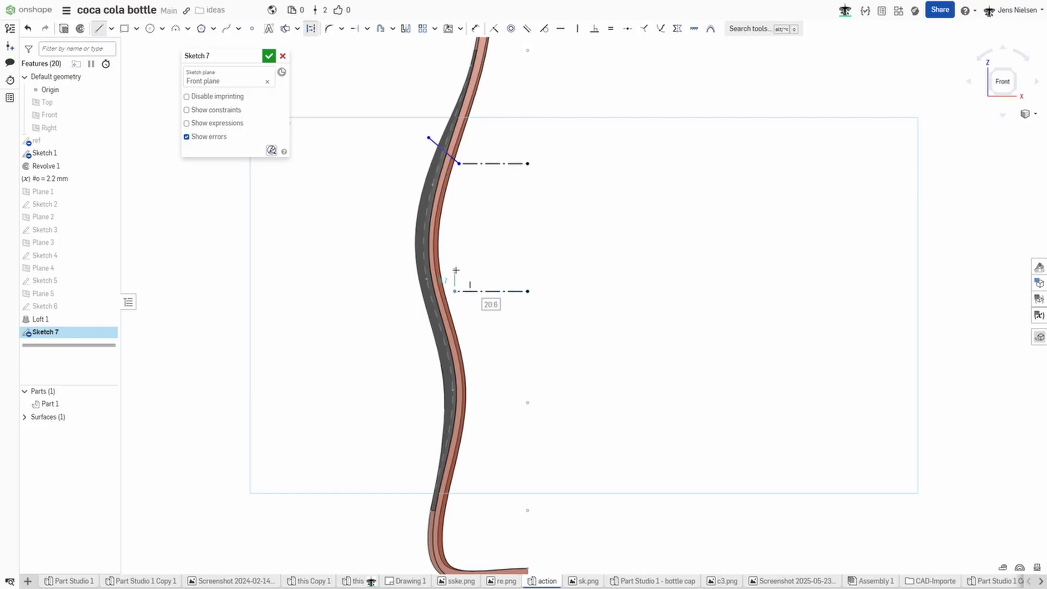
{"action": "key", "text": "Escape"}
{"action": "key", "text": "l"}
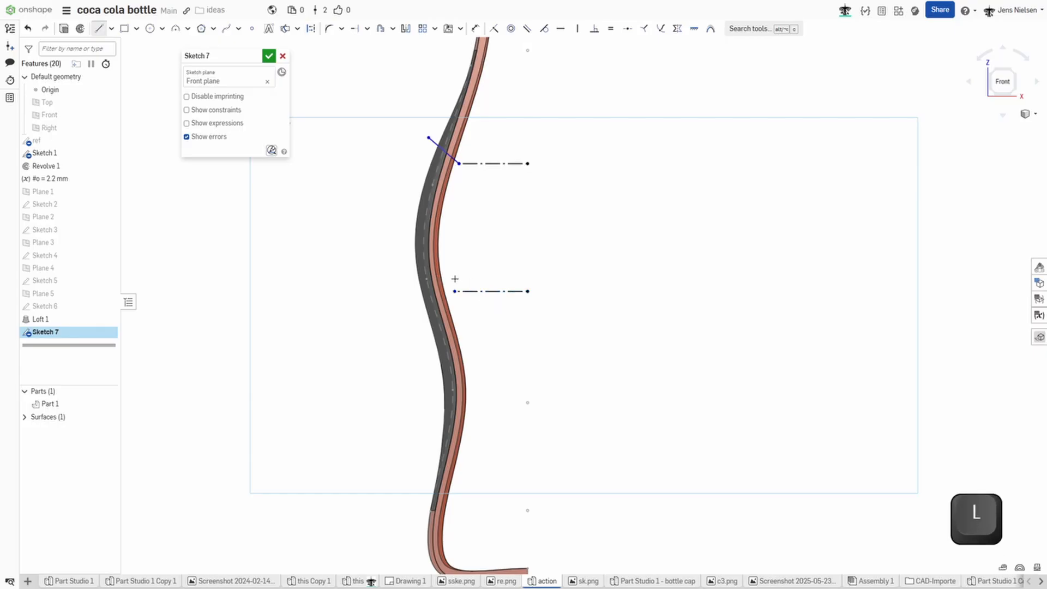
{"action": "left_click", "coordinate": [415, 325]}
{"action": "key", "text": "Escape"}
{"action": "scroll", "coordinate": [639, 317], "scroll_direction": "up", "scroll_amount": 2}
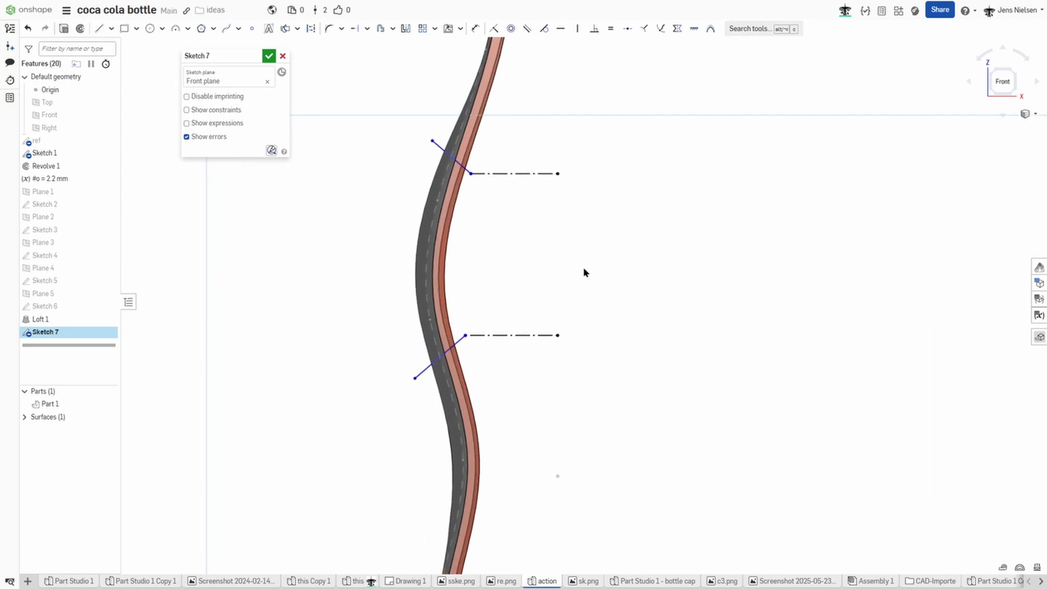
Step: Dimension the slanted lines at 38° and 36° from their horizontal construction lines
{"action": "key", "text": "d"}
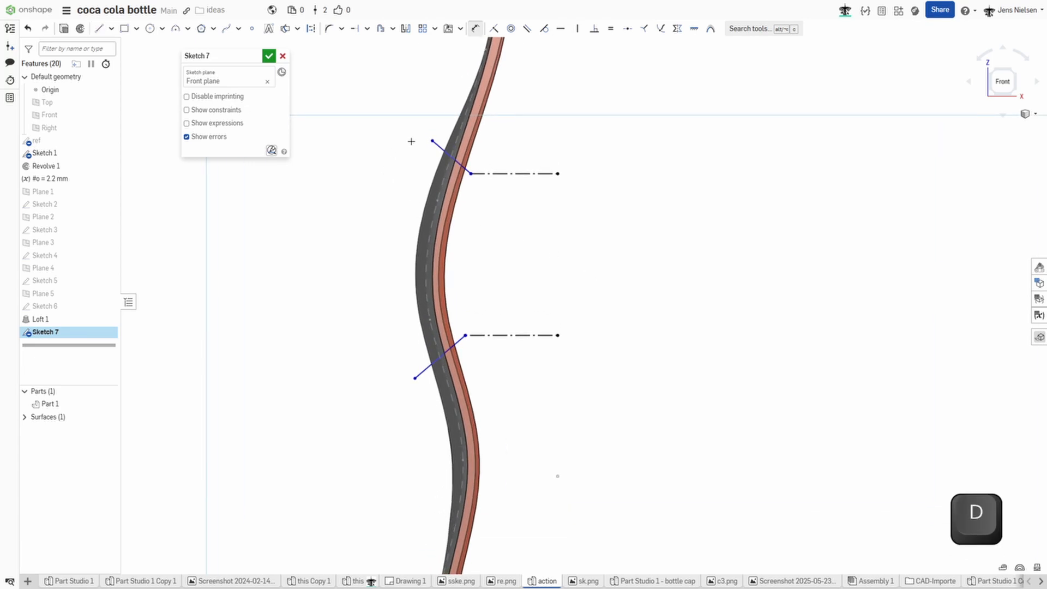
{"action": "left_click", "coordinate": [444, 152]}
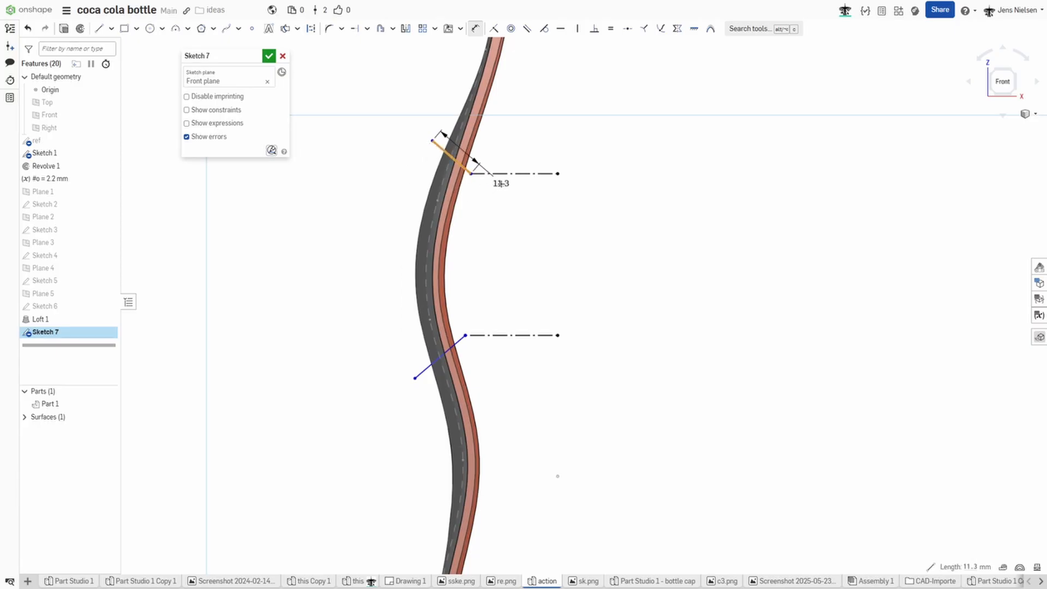
{"action": "left_click", "coordinate": [475, 174]}
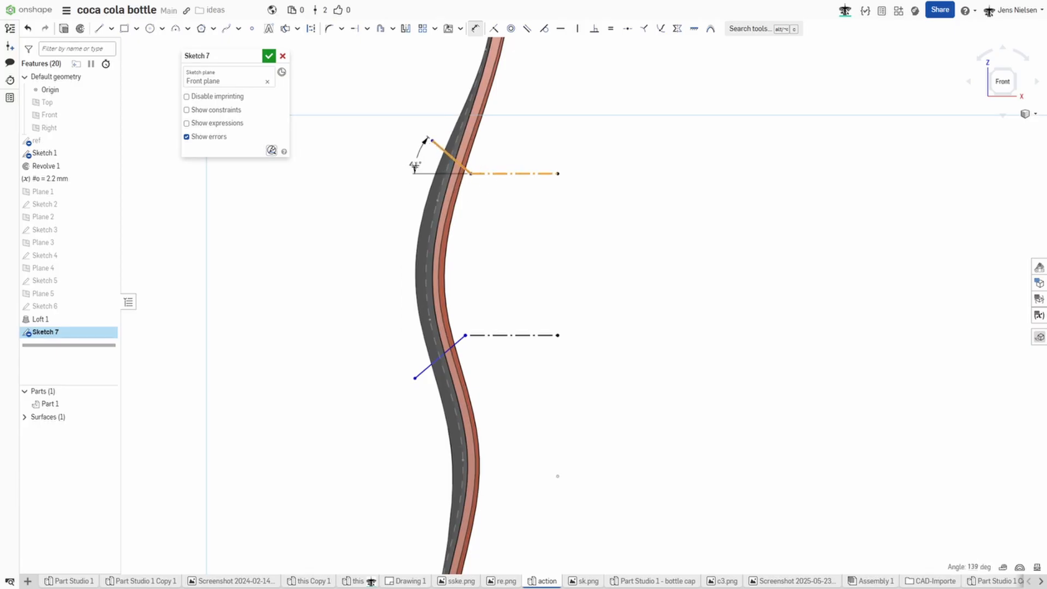
{"action": "left_click", "coordinate": [416, 165]}
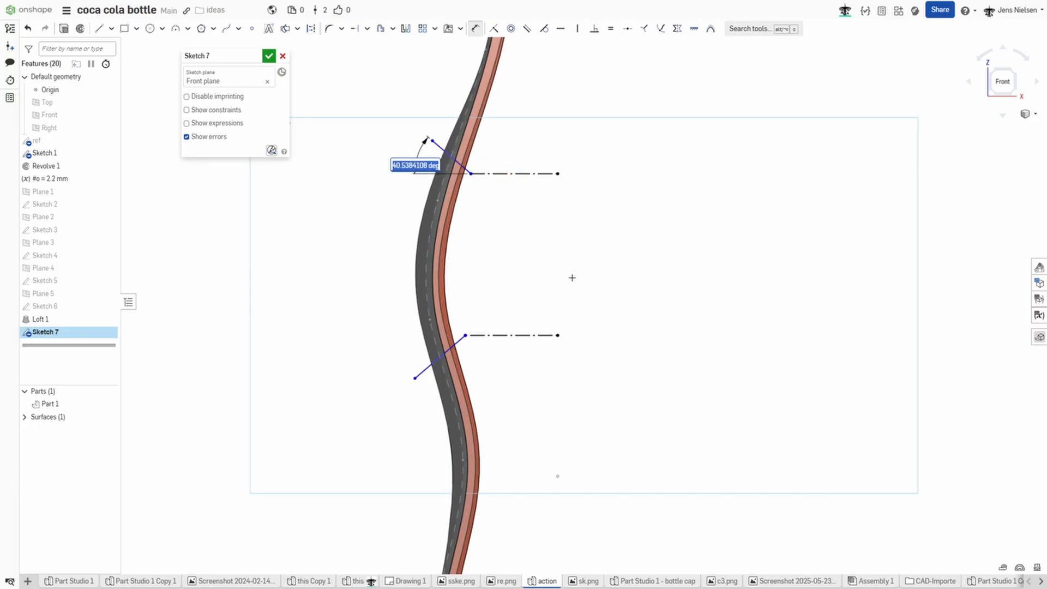
{"action": "type", "text": "38"}
{"action": "key", "text": "Return"}
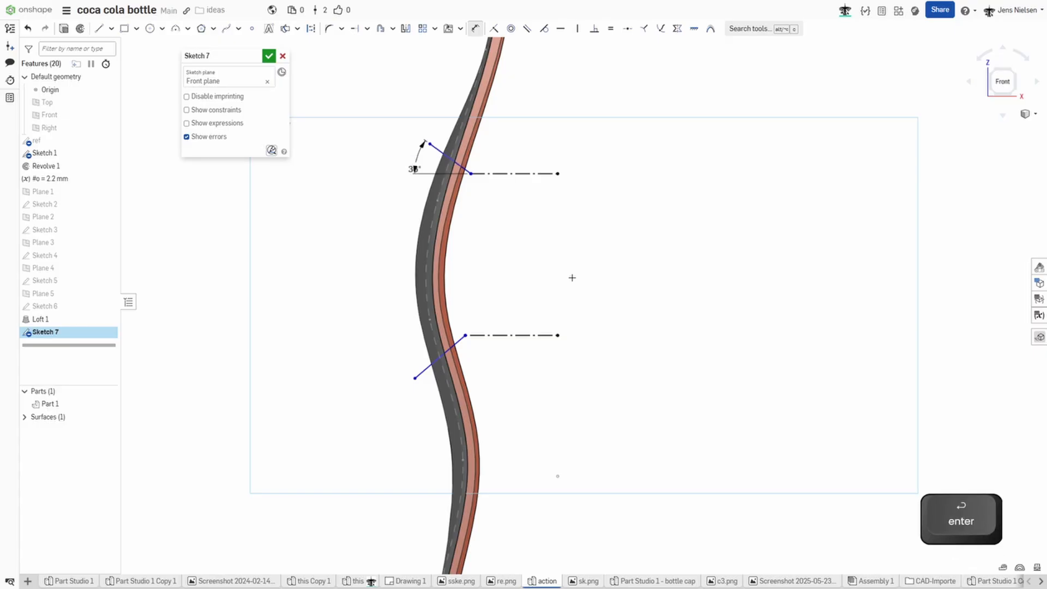
{"action": "left_click", "coordinate": [508, 336]}
{"action": "left_click", "coordinate": [448, 350]}
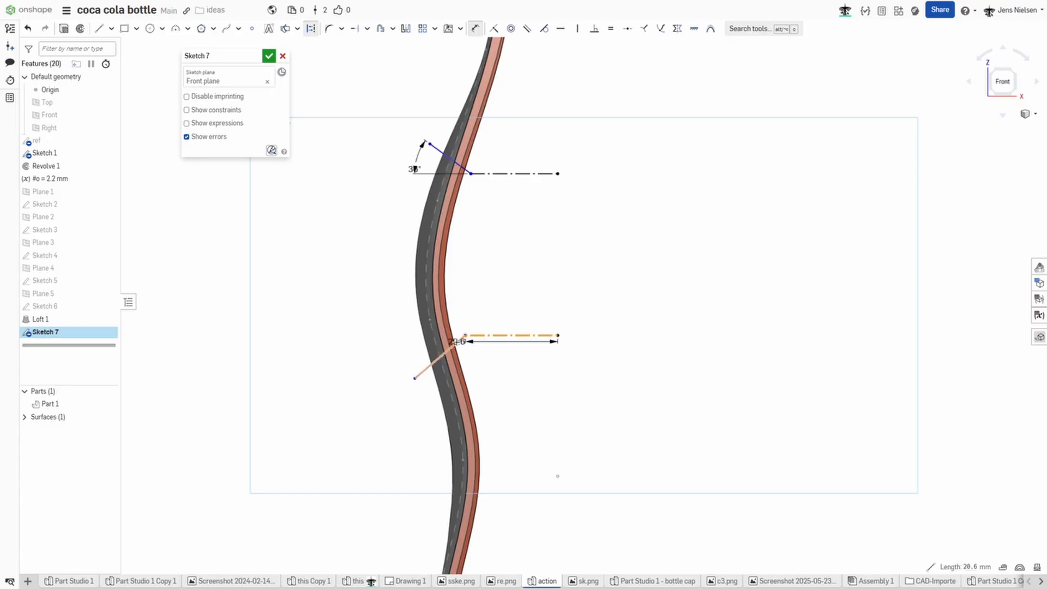
{"action": "left_click", "coordinate": [403, 340]}
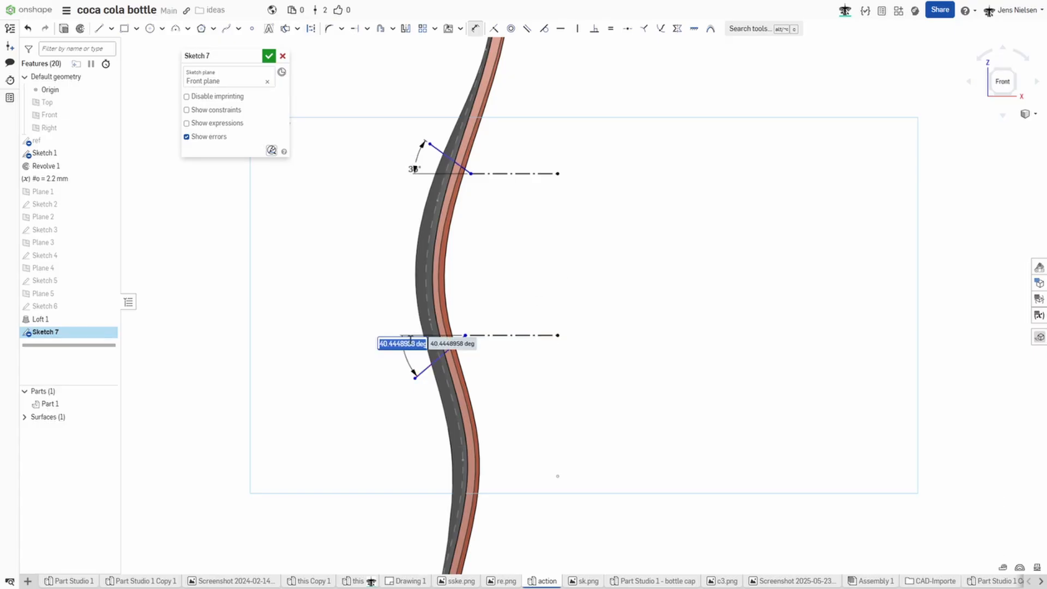
{"action": "type", "text": "36"}
{"action": "key", "text": "Return"}
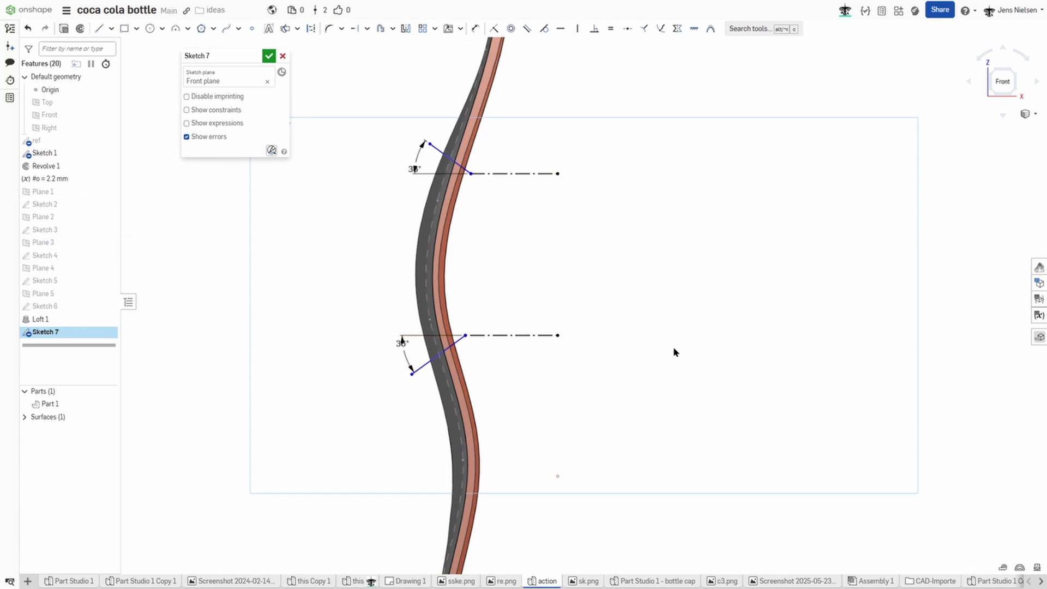
{"action": "scroll", "coordinate": [673, 351], "scroll_direction": "down", "scroll_amount": 1}
{"action": "scroll", "coordinate": [673, 351], "scroll_direction": "down", "scroll_amount": 1}
{"action": "scroll", "coordinate": [674, 351], "scroll_direction": "down", "scroll_amount": 1}
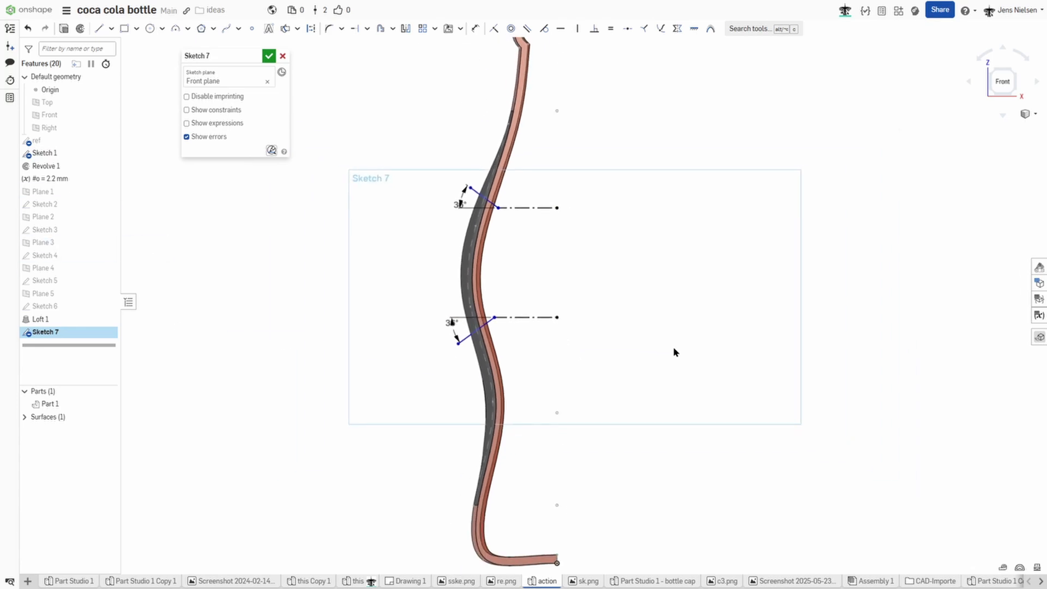
{"action": "scroll", "coordinate": [672, 352], "scroll_direction": "up", "scroll_amount": 1}
Step: Hide Part 1 and the loft surface, snap the lower line onto the profile, draw the vertical construction axis and finish Sketch 7
{"action": "left_click", "coordinate": [108, 405]}
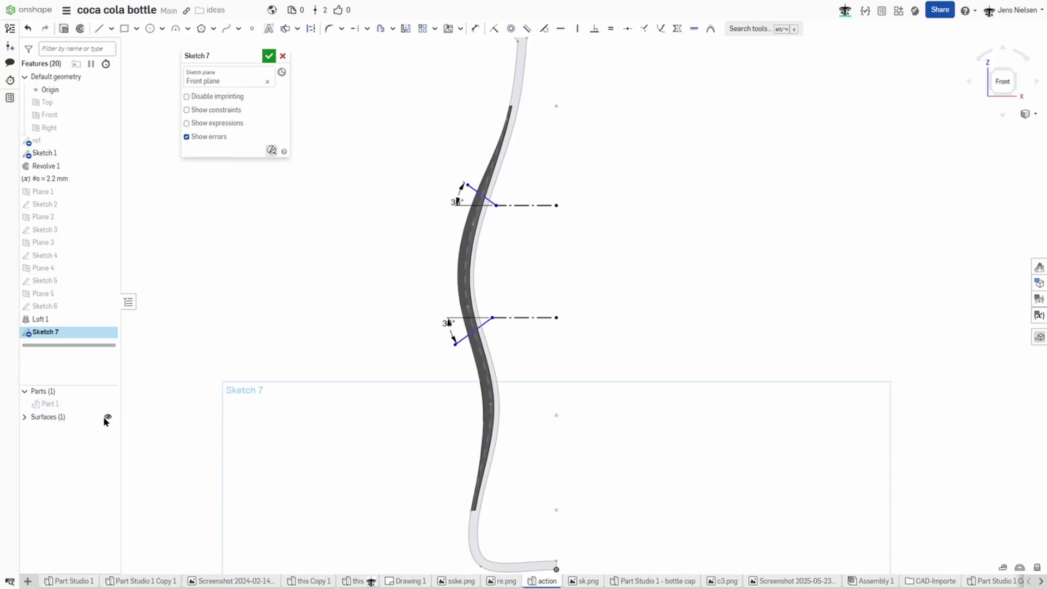
{"action": "left_click", "coordinate": [108, 416]}
{"action": "scroll", "coordinate": [647, 276], "scroll_direction": "up", "scroll_amount": 3}
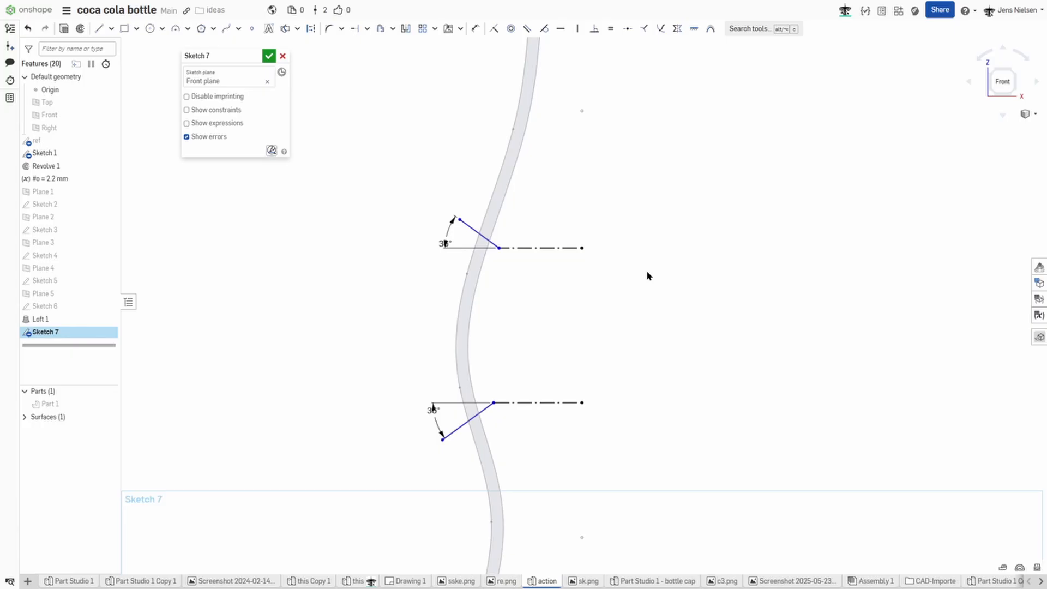
{"action": "key", "text": "i"}
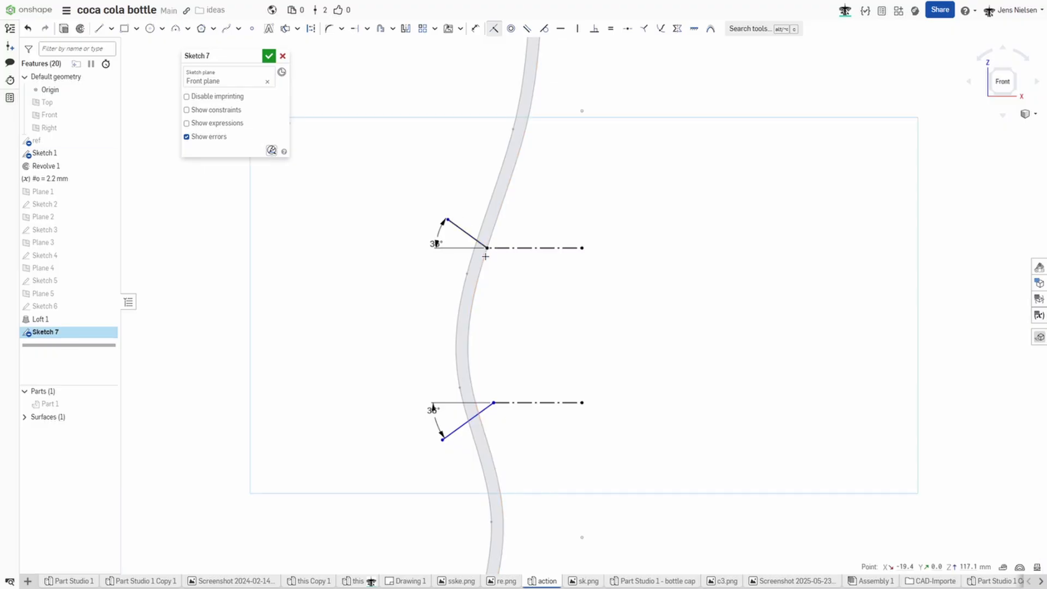
{"action": "left_click_drag", "start_coordinate": [493, 403], "coordinate": [474, 401]}
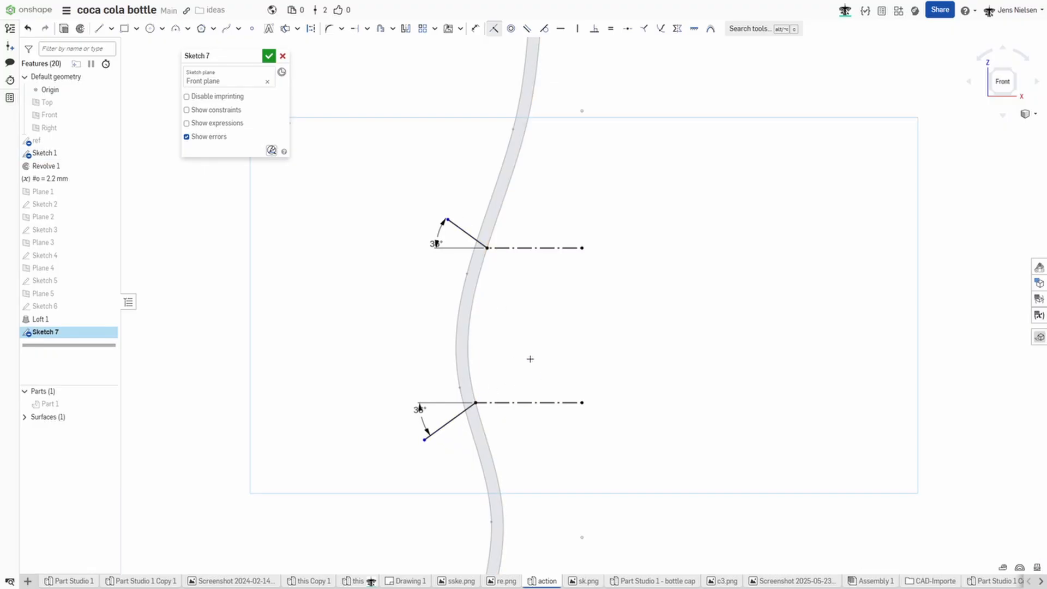
{"action": "scroll", "coordinate": [586, 351], "scroll_direction": "down", "scroll_amount": 3}
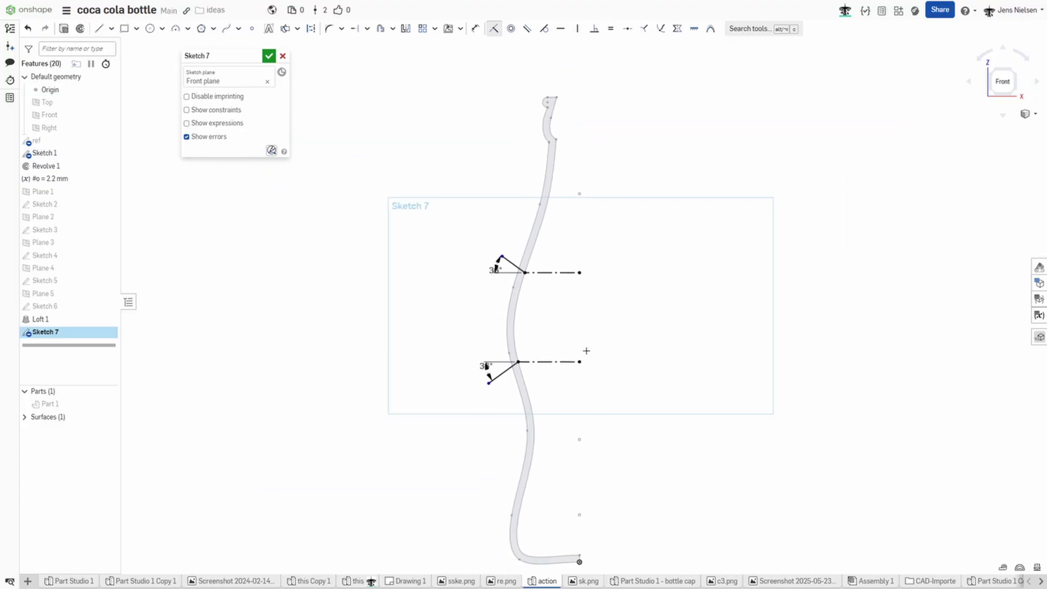
{"action": "key", "text": "l"}
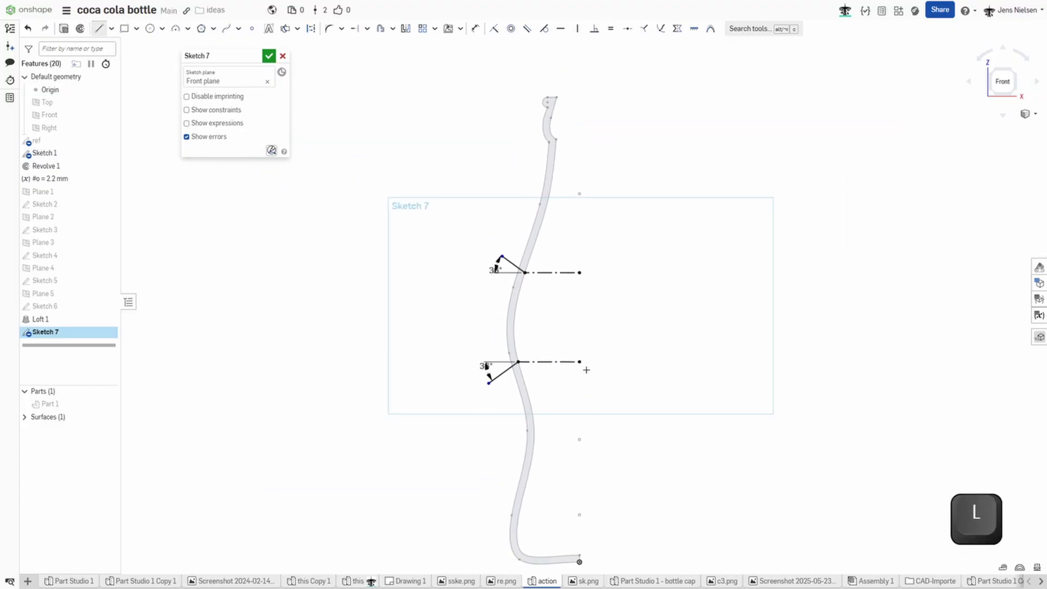
{"action": "key", "text": "q"}
{"action": "left_click", "coordinate": [579, 362]}
{"action": "key", "text": "Escape"}
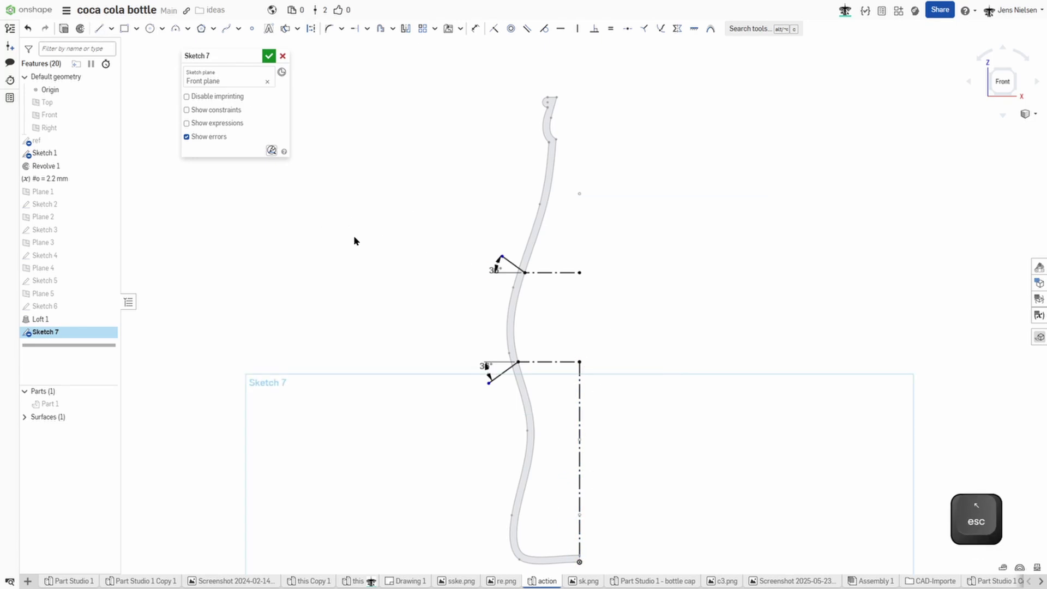
{"action": "left_click", "coordinate": [269, 57]}
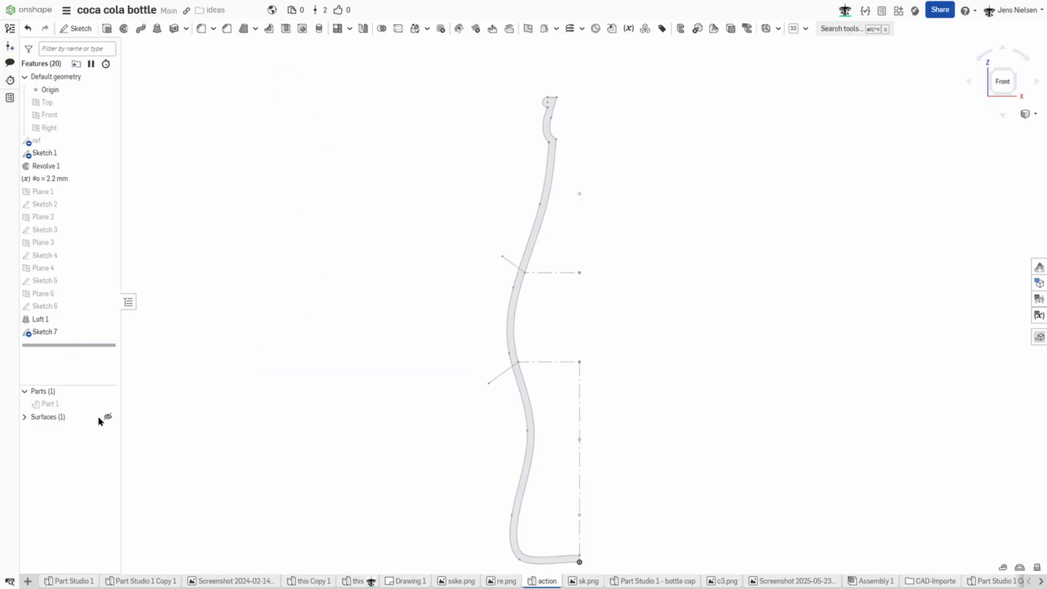
Step: Show the loft surface and select both angled Sketch 7 lines in a new surface Revolve
{"action": "left_click", "coordinate": [107, 417]}
{"action": "key", "text": "Left"}
{"action": "key", "text": "Up"}
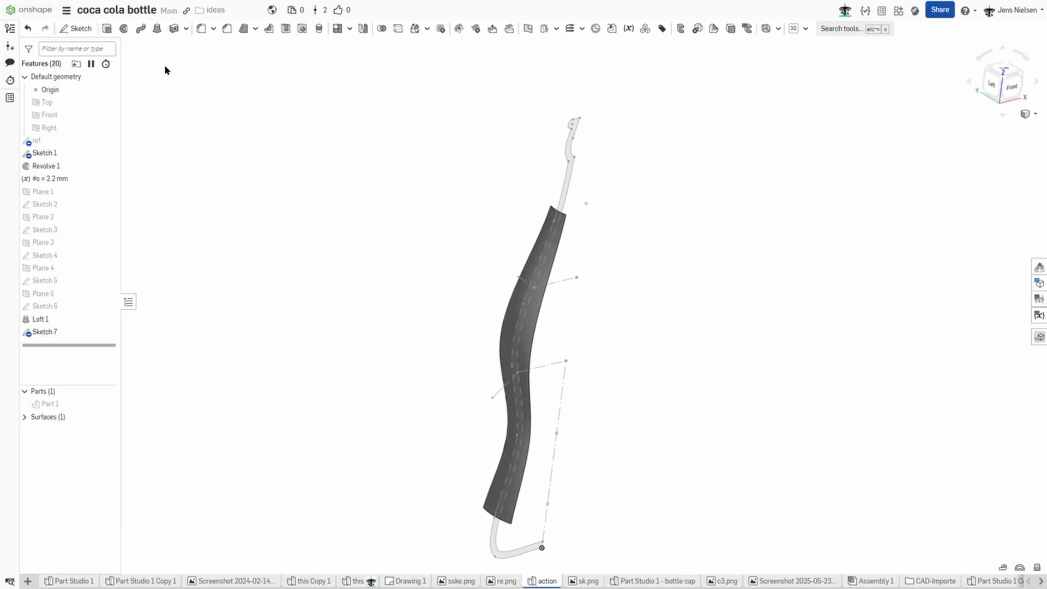
{"action": "left_click", "coordinate": [126, 29]}
{"action": "scroll", "coordinate": [312, 227], "scroll_direction": "up", "scroll_amount": 2}
{"action": "right_click_drag", "start_coordinate": [456, 306], "coordinate": [473, 302]}
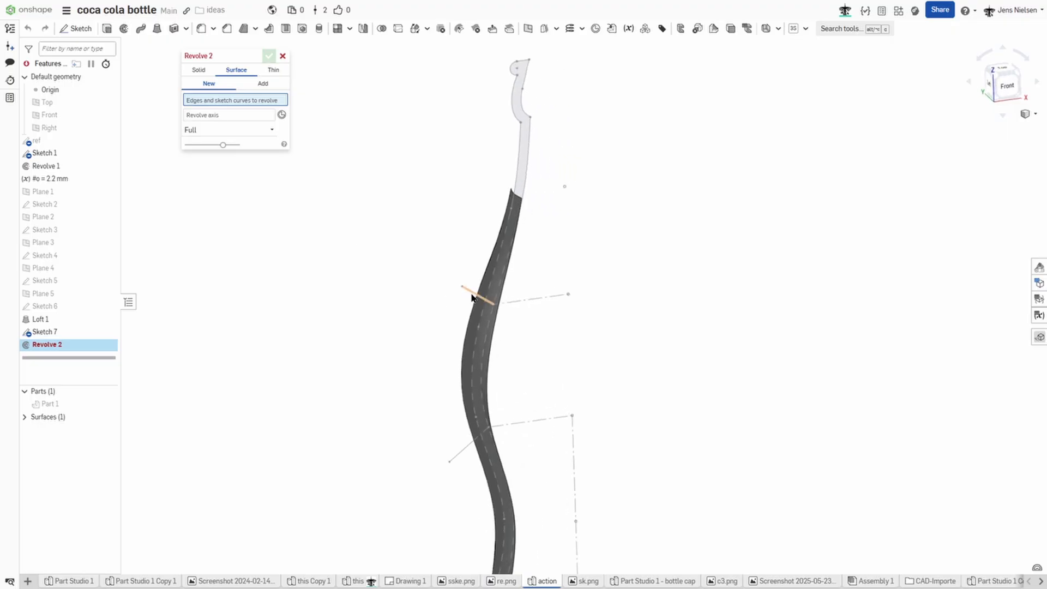
{"action": "left_click", "coordinate": [473, 298]}
{"action": "left_click", "coordinate": [457, 454]}
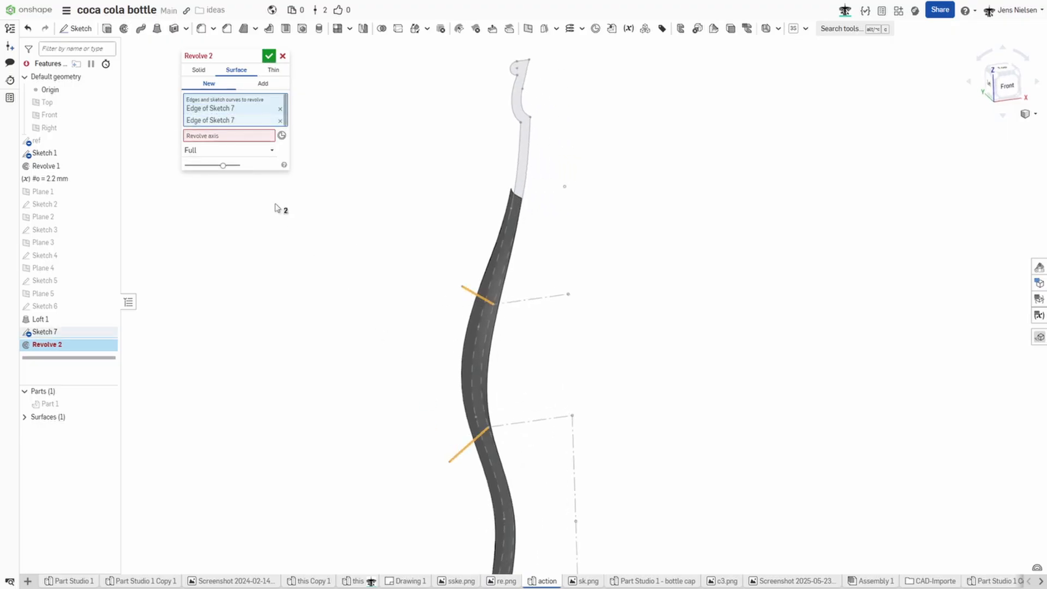
Step: Revolve them symmetrically by 44° about the vertical construction line and confirm Revolve 2
{"action": "left_click", "coordinate": [234, 137]}
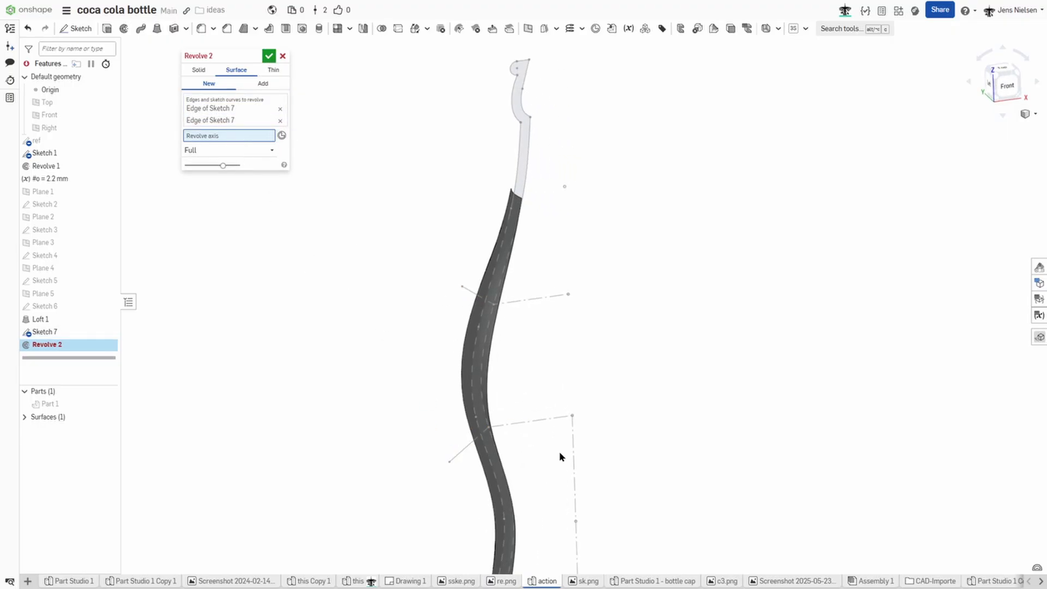
{"action": "left_click", "coordinate": [575, 460]}
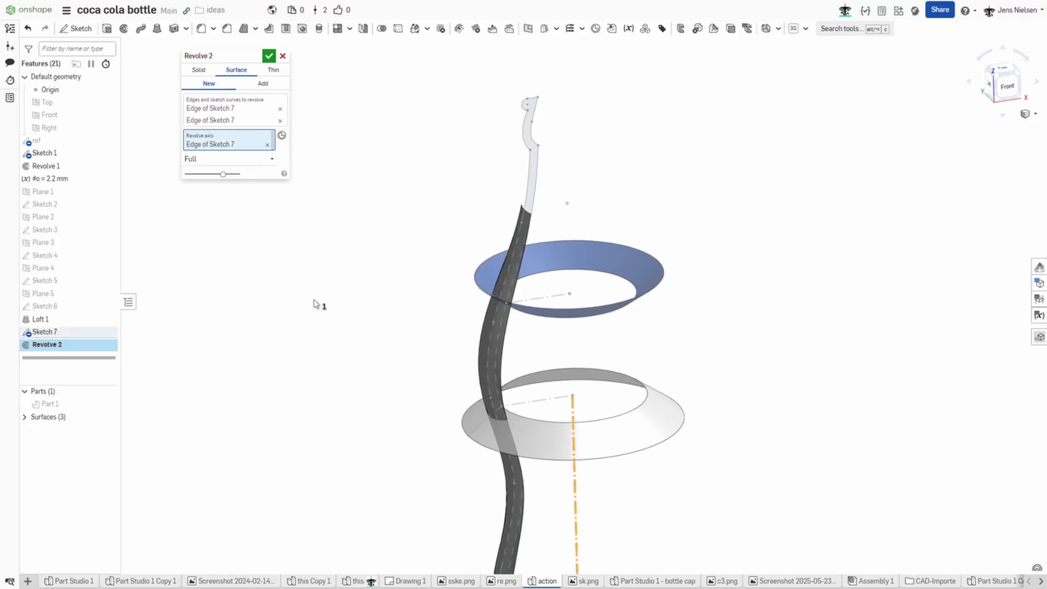
{"action": "left_click", "coordinate": [272, 158]}
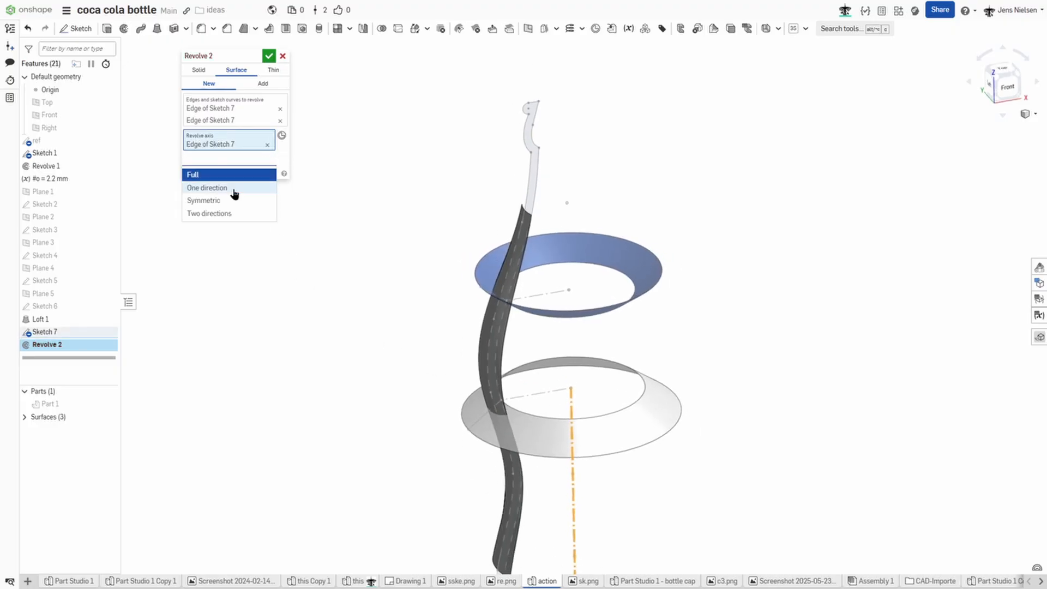
{"action": "left_click", "coordinate": [229, 201]}
{"action": "left_click", "coordinate": [259, 174]}
{"action": "type", "text": "44"}
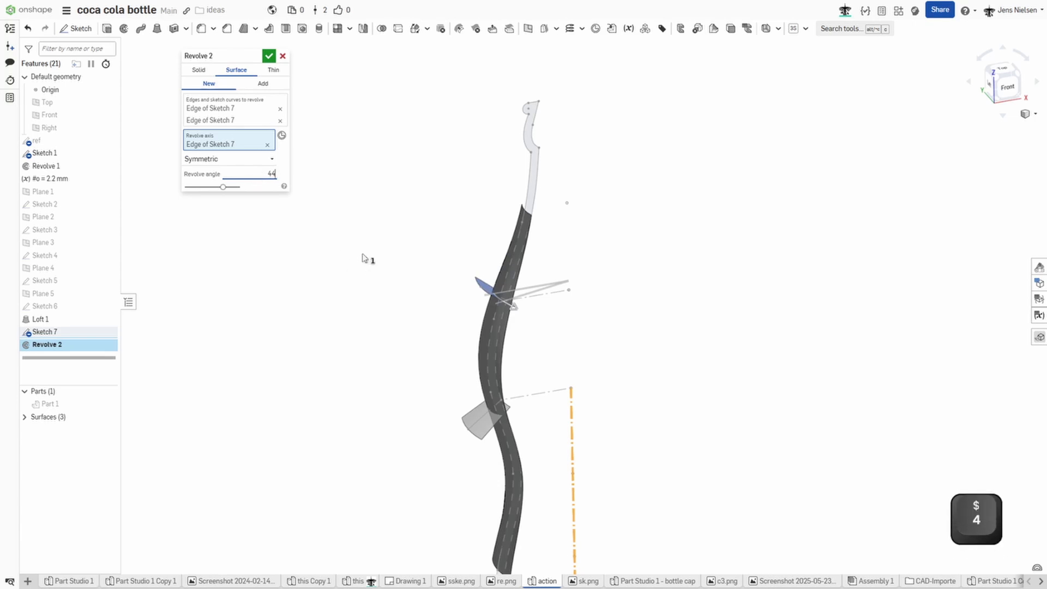
{"action": "left_click", "coordinate": [269, 56]}
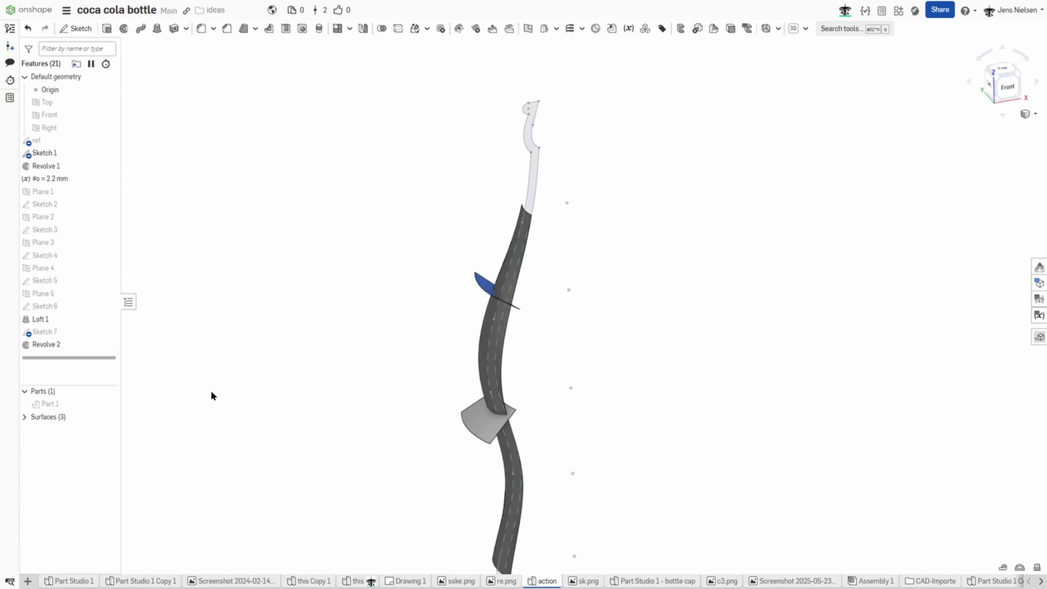
{"action": "scroll", "coordinate": [260, 334], "scroll_direction": "up", "scroll_amount": 3}
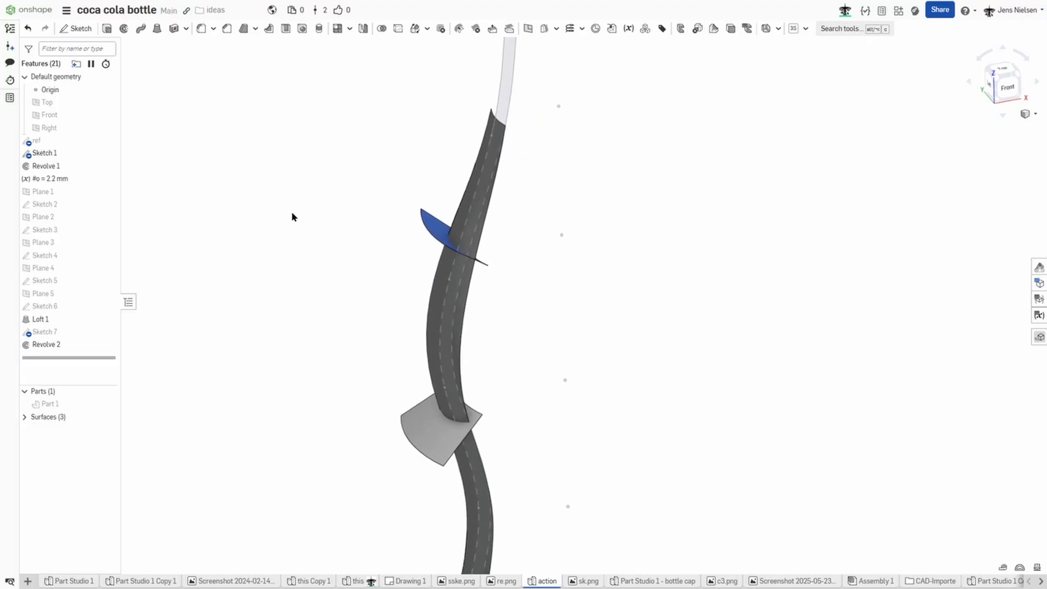
Step: Split the lofted flute surface with the upper fan-shaped surface as Split 1
{"action": "left_click", "coordinate": [398, 31]}
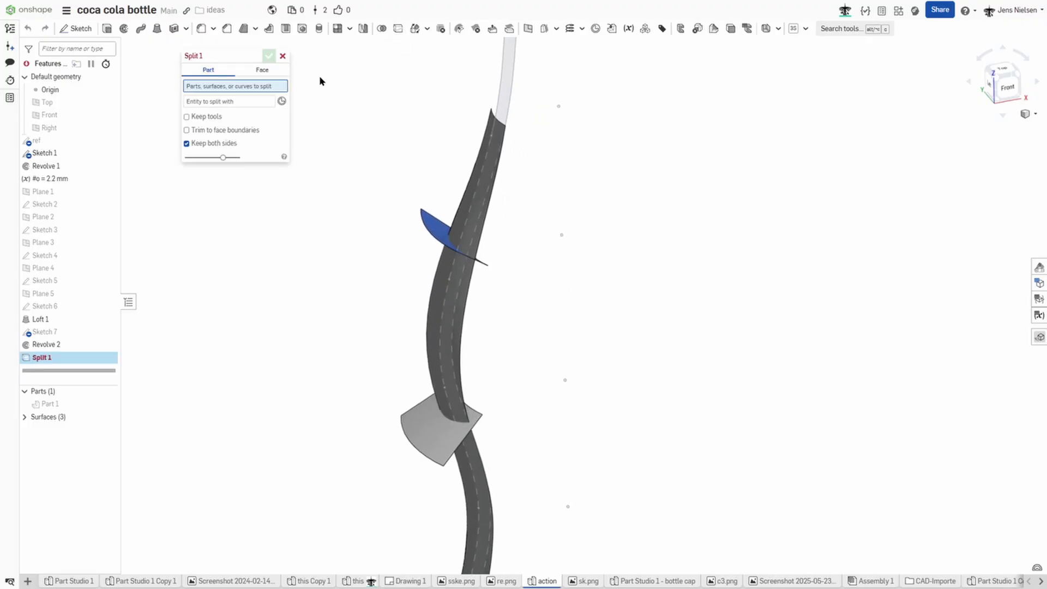
{"action": "left_click", "coordinate": [444, 295]}
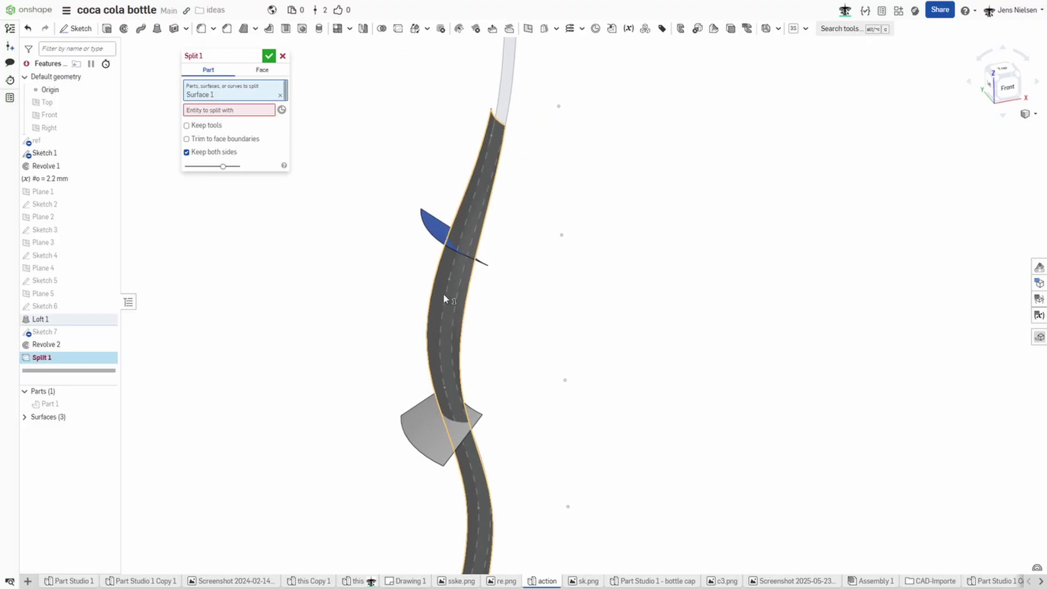
{"action": "left_click", "coordinate": [231, 110]}
{"action": "left_click", "coordinate": [436, 226]}
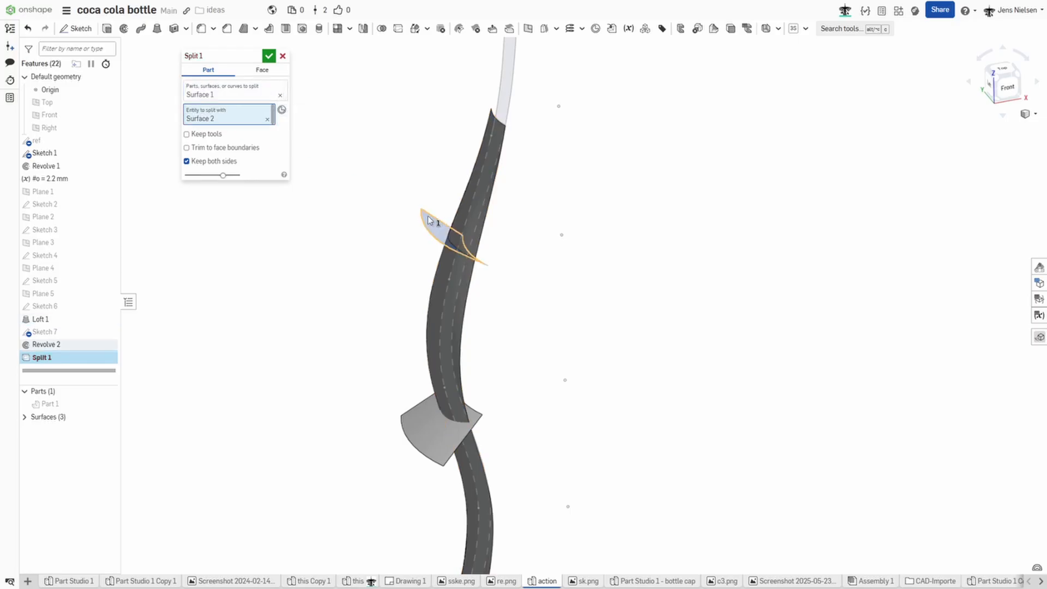
{"action": "right_click_drag", "start_coordinate": [313, 250], "coordinate": [319, 250]}
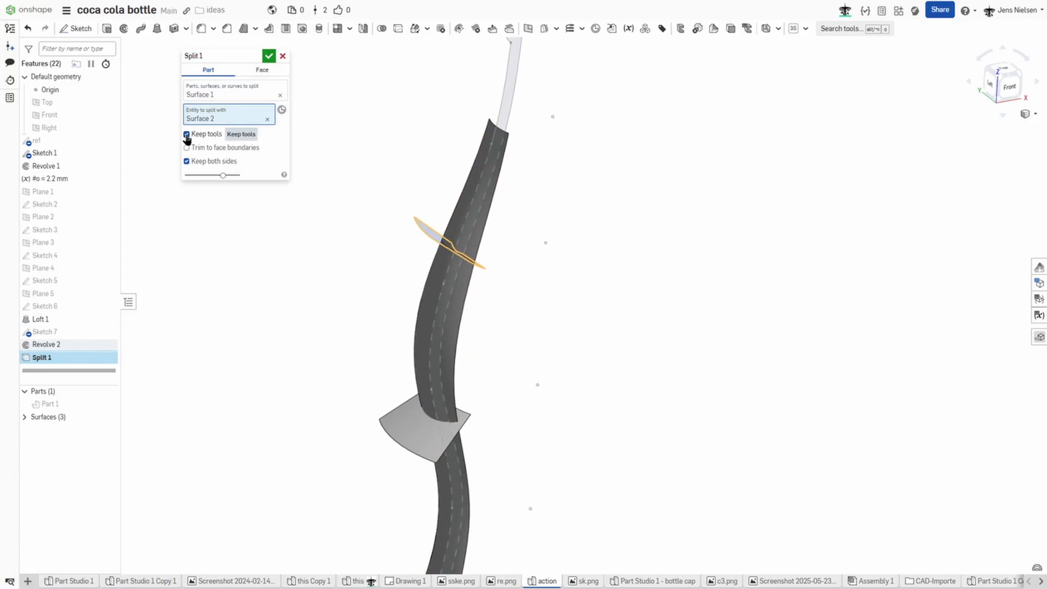
{"action": "left_click", "coordinate": [270, 55]}
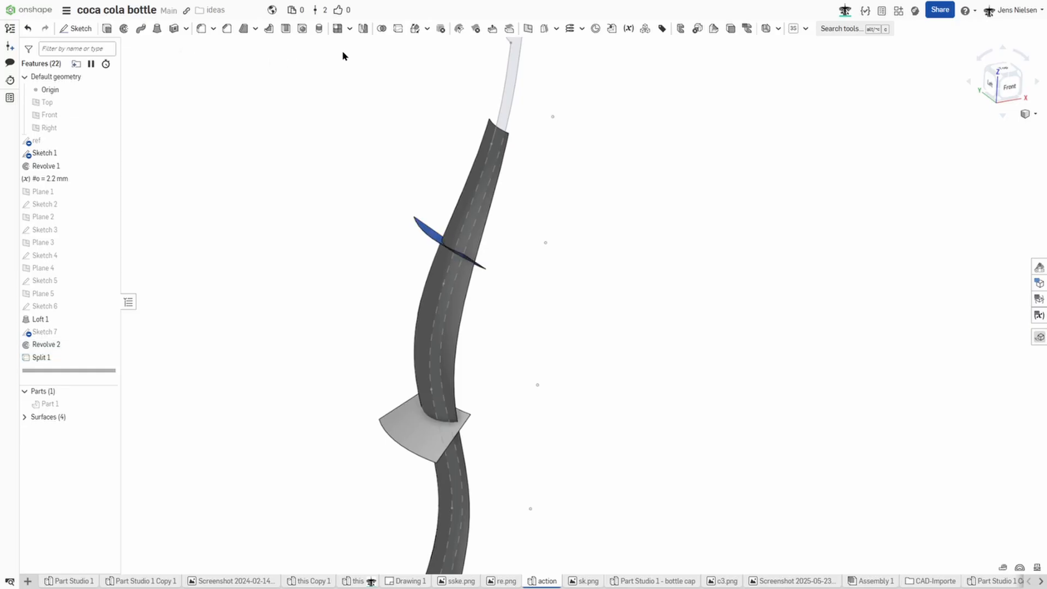
Step: Split the remaining flute surface with the lower fan surface, keeping tools, as Split 2
{"action": "left_click", "coordinate": [398, 29]}
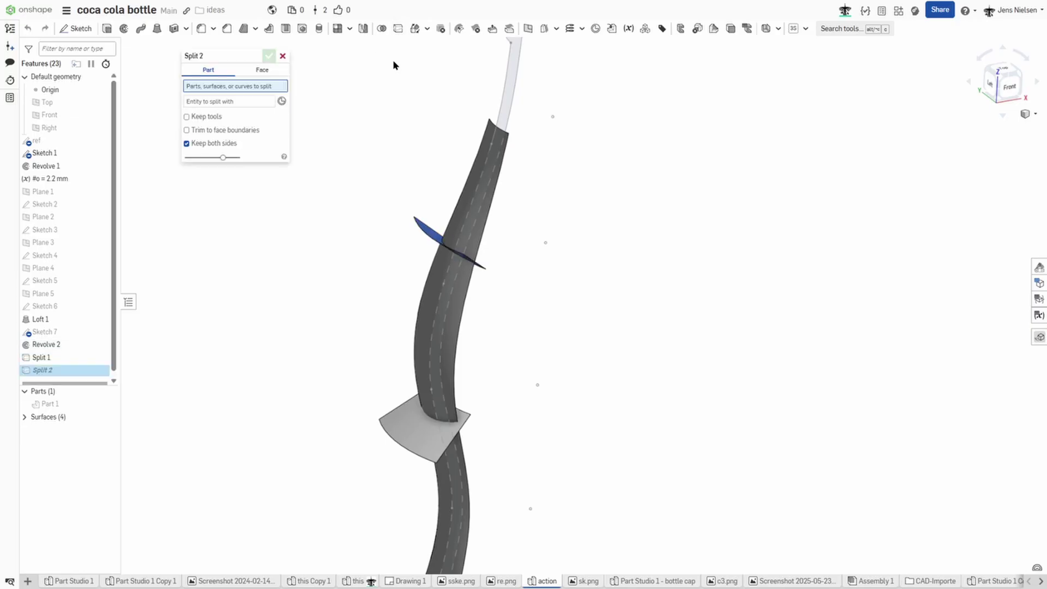
{"action": "left_click", "coordinate": [418, 314]}
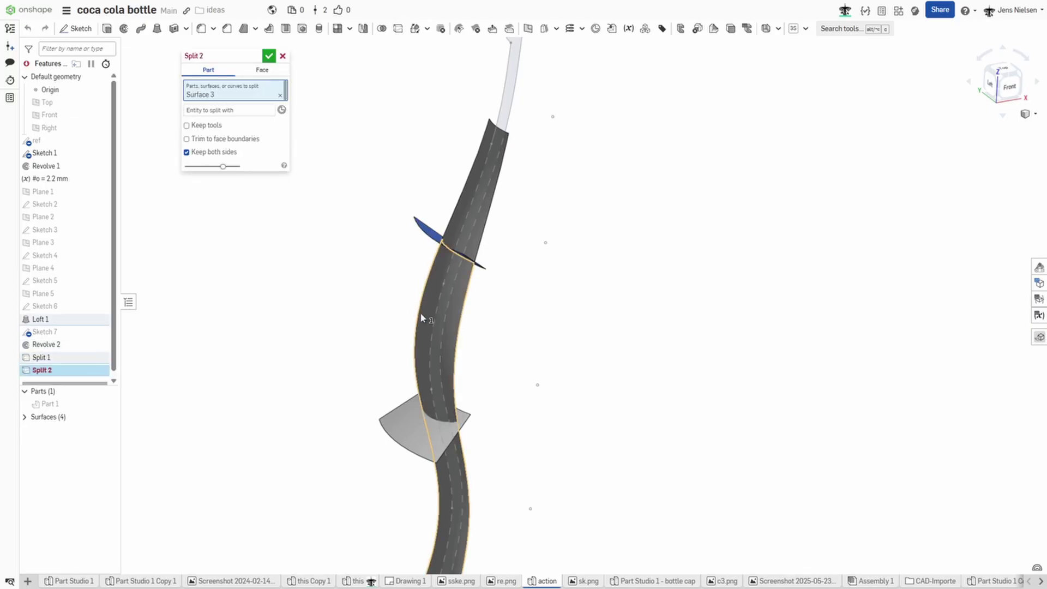
{"action": "left_click", "coordinate": [389, 420]}
{"action": "left_click", "coordinate": [188, 136]}
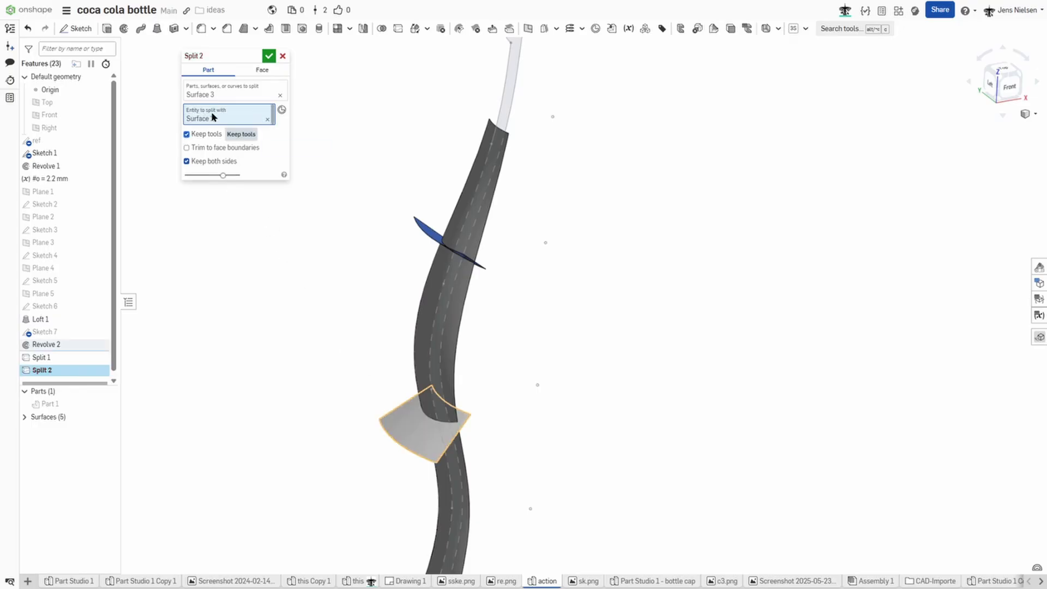
{"action": "left_click", "coordinate": [269, 55]}
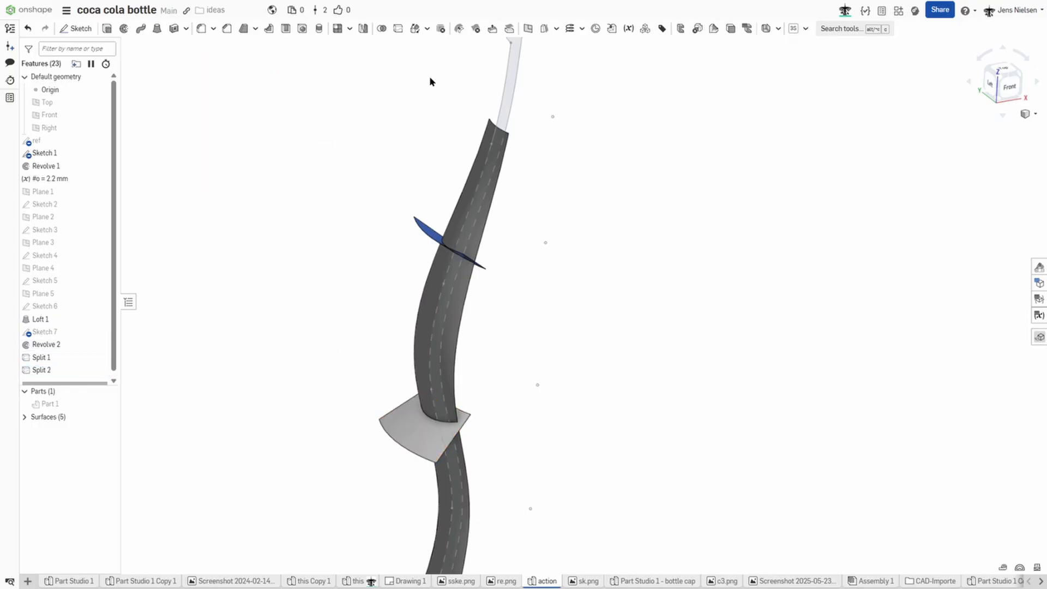
Step: Delete the middle flute face between the splits and show Part 1 again
{"action": "left_click", "coordinate": [476, 29]}
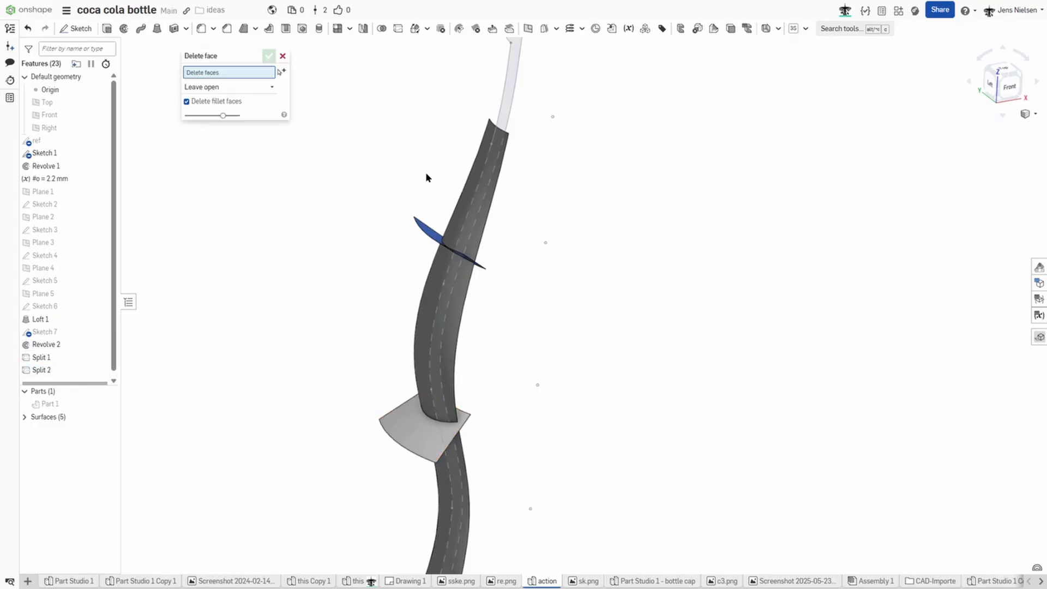
{"action": "left_click", "coordinate": [435, 302]}
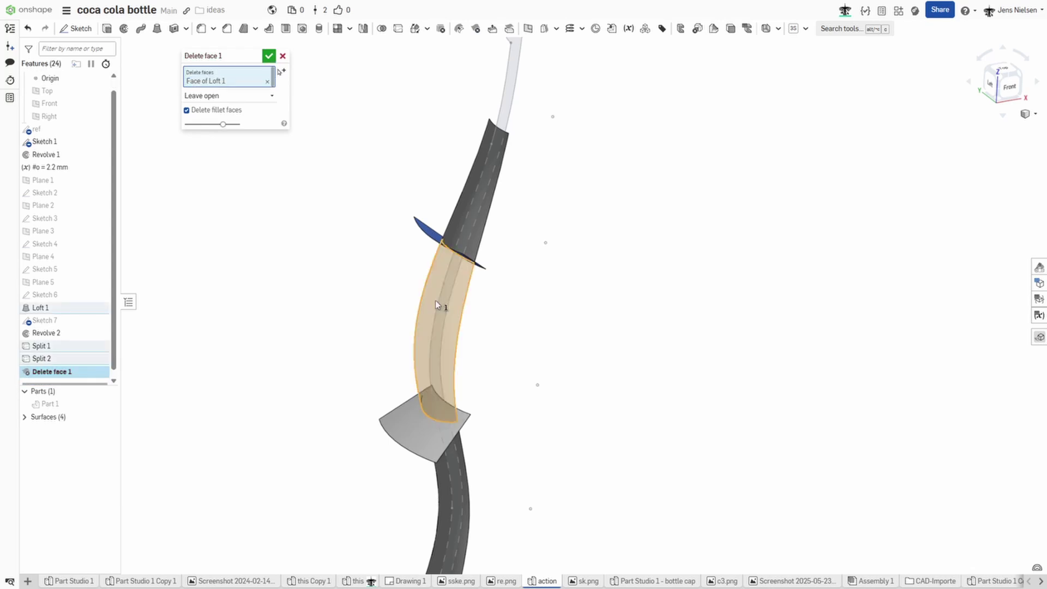
{"action": "left_click", "coordinate": [269, 55]}
{"action": "key", "text": "Right"}
{"action": "key", "text": "Right"}
{"action": "key", "text": "Right"}
{"action": "key", "text": "Up"}
{"action": "key", "text": "Up"}
{"action": "key", "text": "Up"}
{"action": "key", "text": "Up"}
{"action": "key", "text": "Up"}
{"action": "key", "text": "Up"}
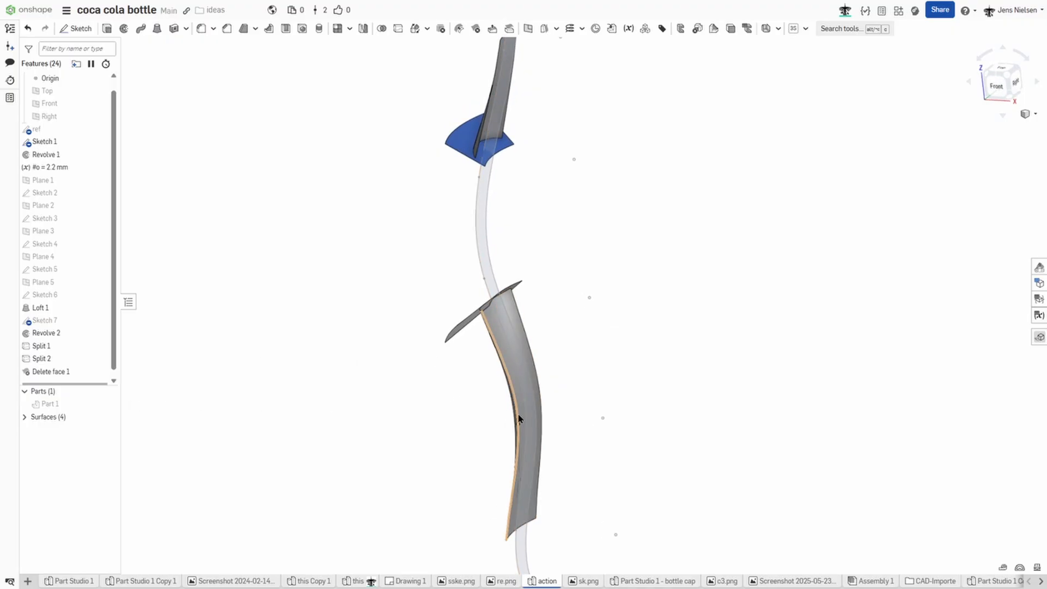
{"action": "key", "text": "Up"}
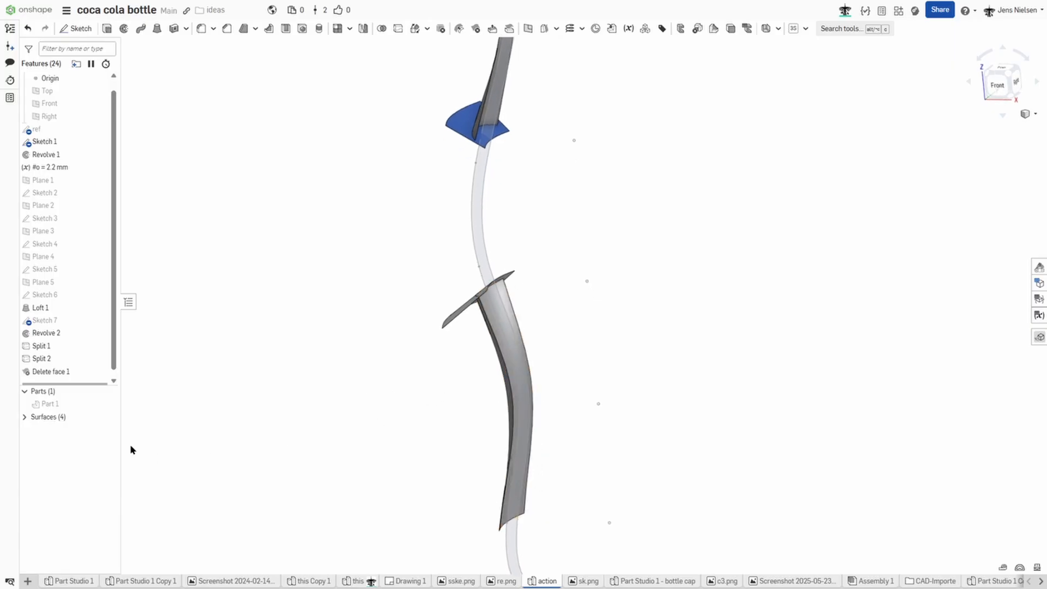
{"action": "left_click", "coordinate": [108, 404]}
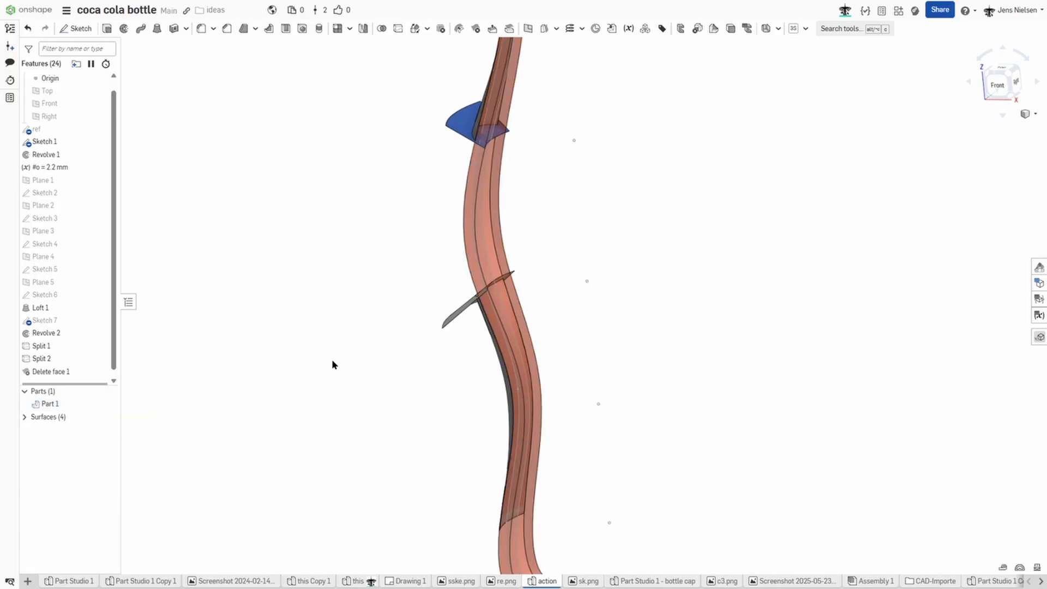
{"action": "key", "text": "Down"}
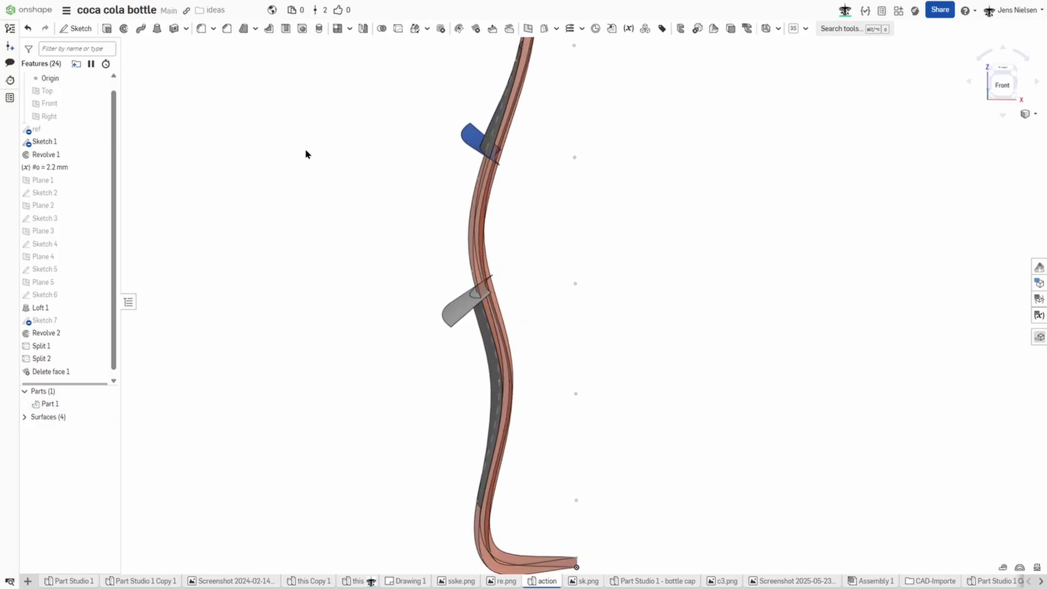
Step: Enclose the upper fan, loft and Revolve 1 faces into a solid with Keep tools as Enclose 1
{"action": "left_click", "coordinate": [185, 29]}
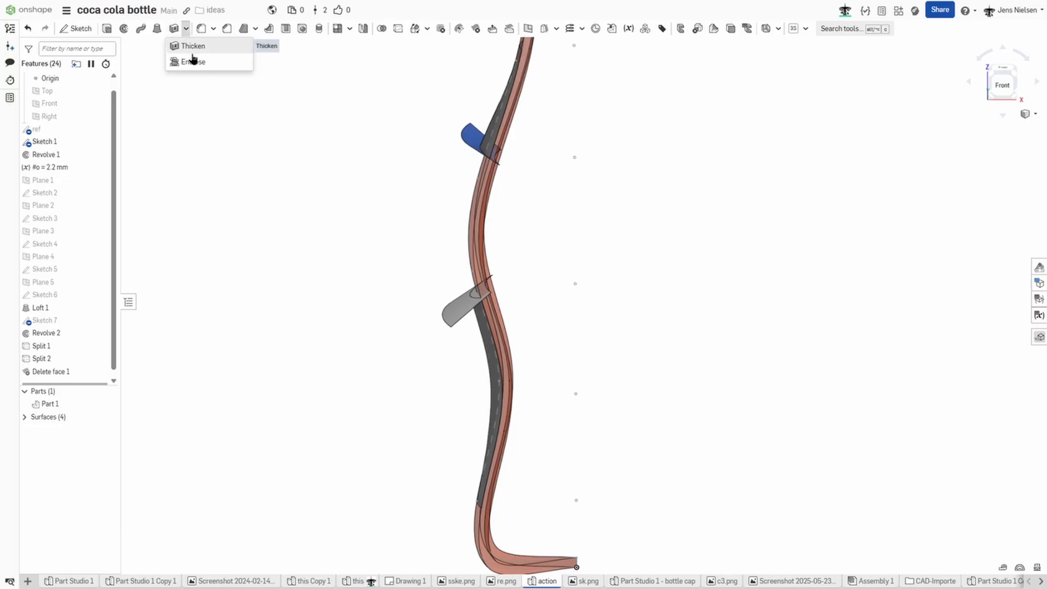
{"action": "left_click", "coordinate": [192, 63]}
{"action": "key", "text": "Up"}
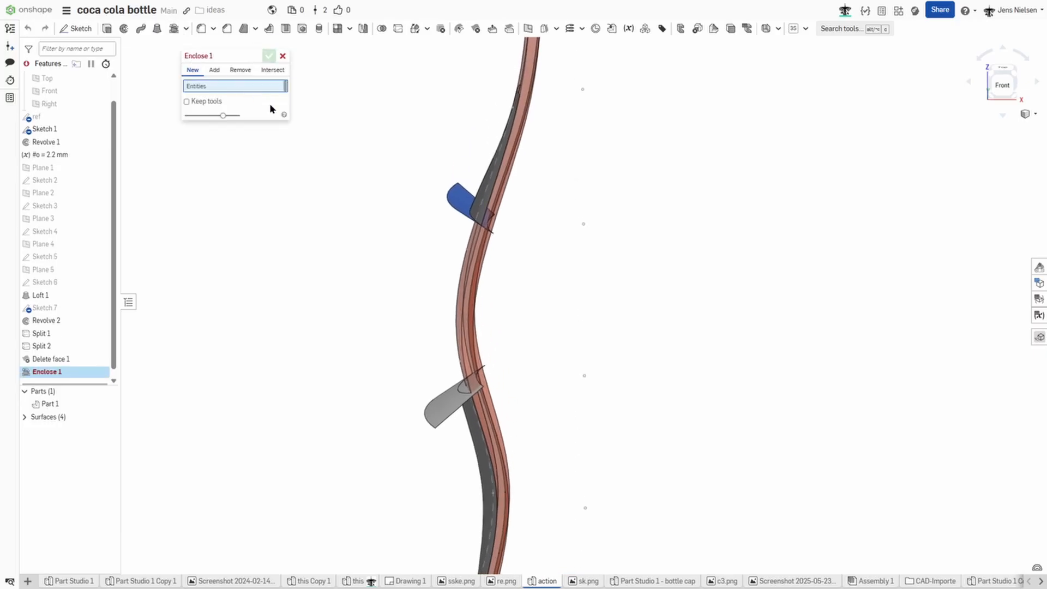
{"action": "left_click", "coordinate": [467, 205]}
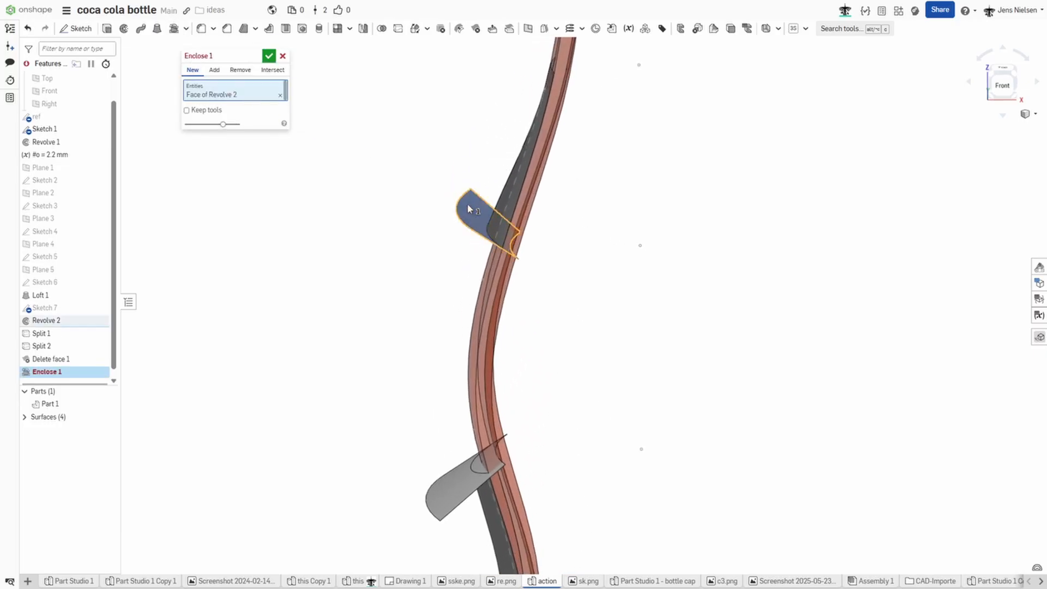
{"action": "key", "text": "Up"}
{"action": "key", "text": "Up"}
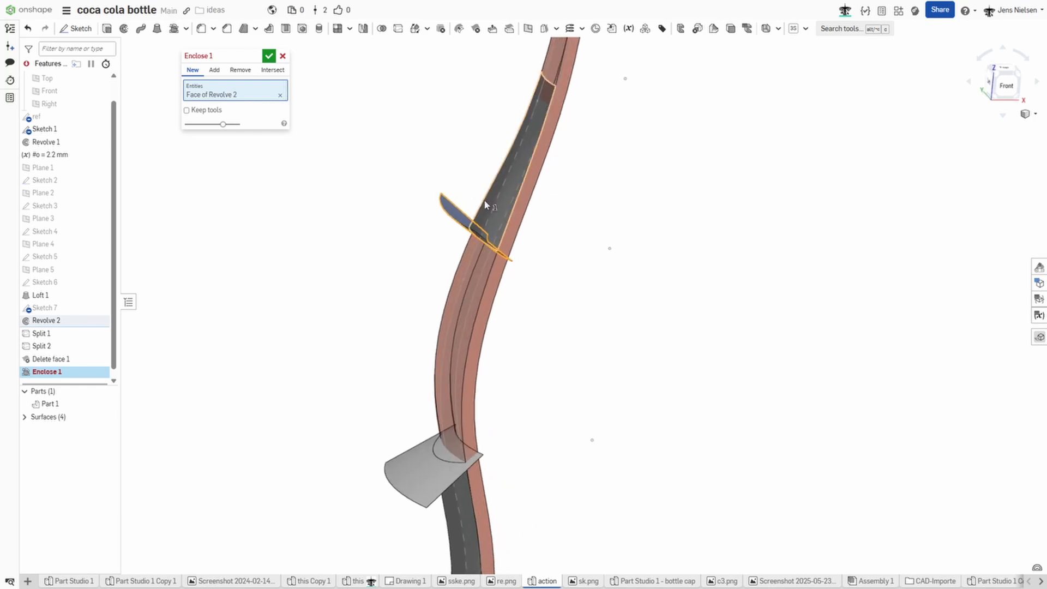
{"action": "left_click", "coordinate": [487, 204]}
{"action": "left_click", "coordinate": [470, 246]}
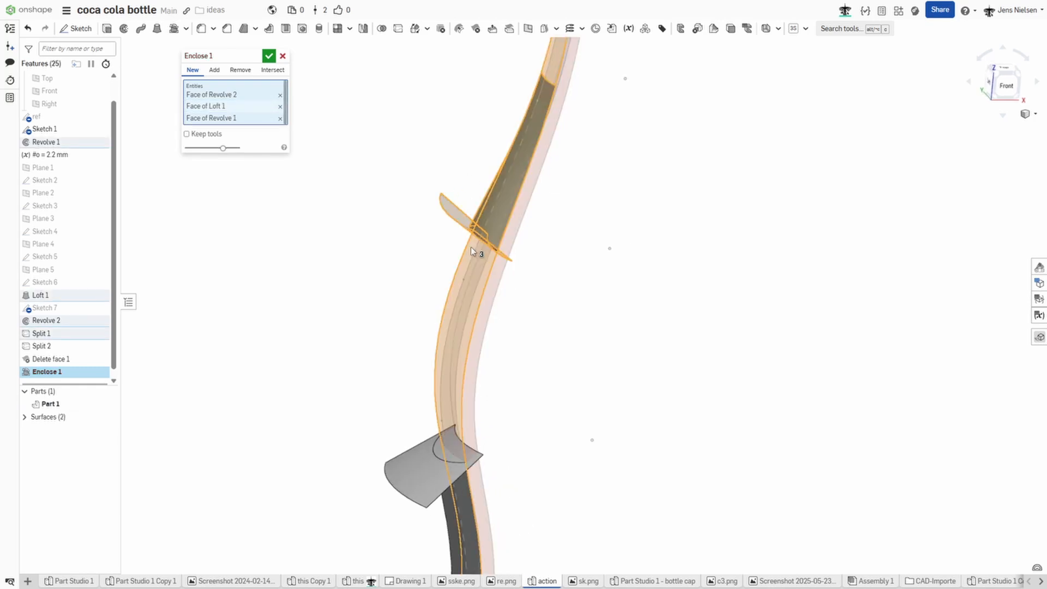
{"action": "left_click", "coordinate": [187, 135]}
{"action": "right_click_drag", "start_coordinate": [409, 185], "coordinate": [517, 266]}
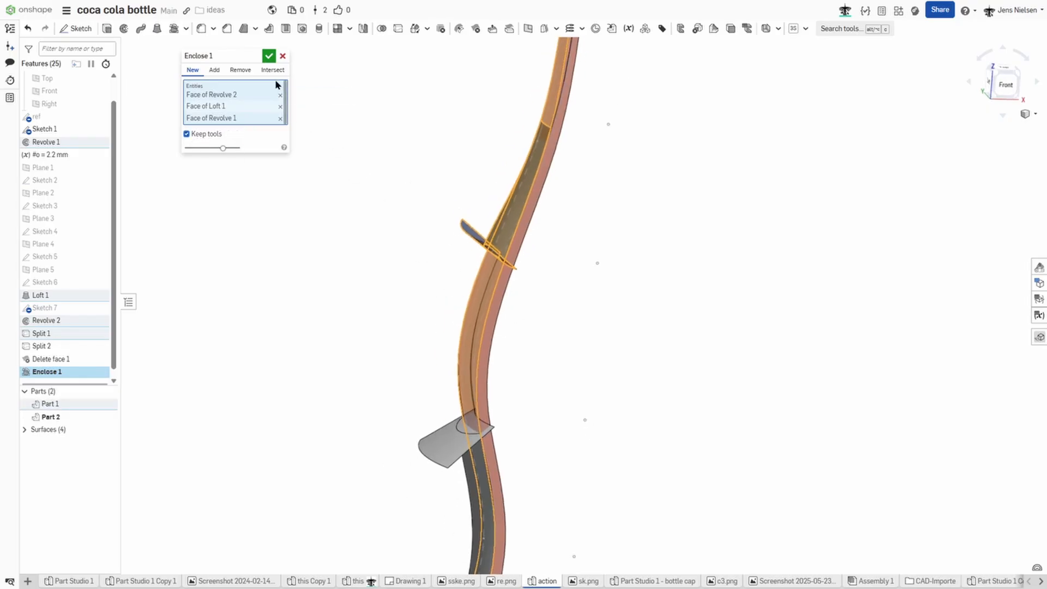
{"action": "left_click", "coordinate": [268, 56]}
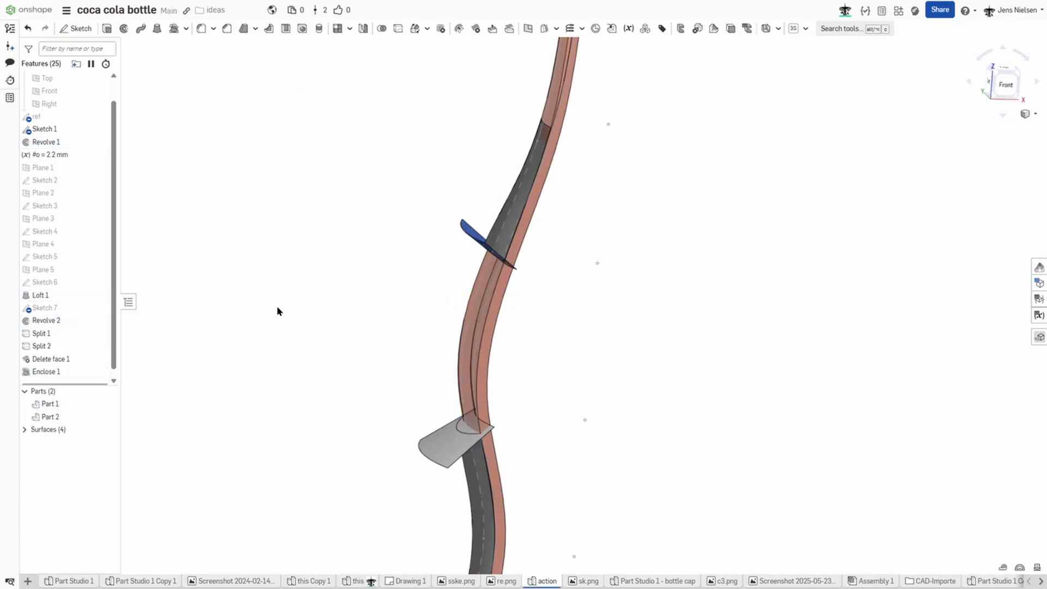
Step: Expand the surfaces list and hide Surface 1 and Surface 3
{"action": "left_click", "coordinate": [24, 430]}
{"action": "left_click", "coordinate": [107, 441]}
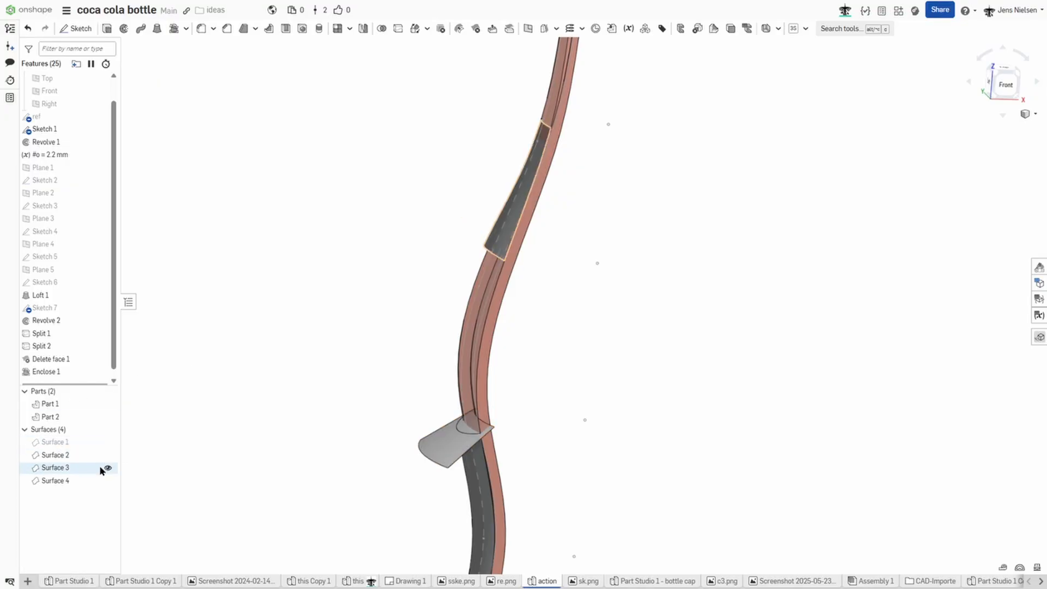
{"action": "left_click", "coordinate": [107, 468]}
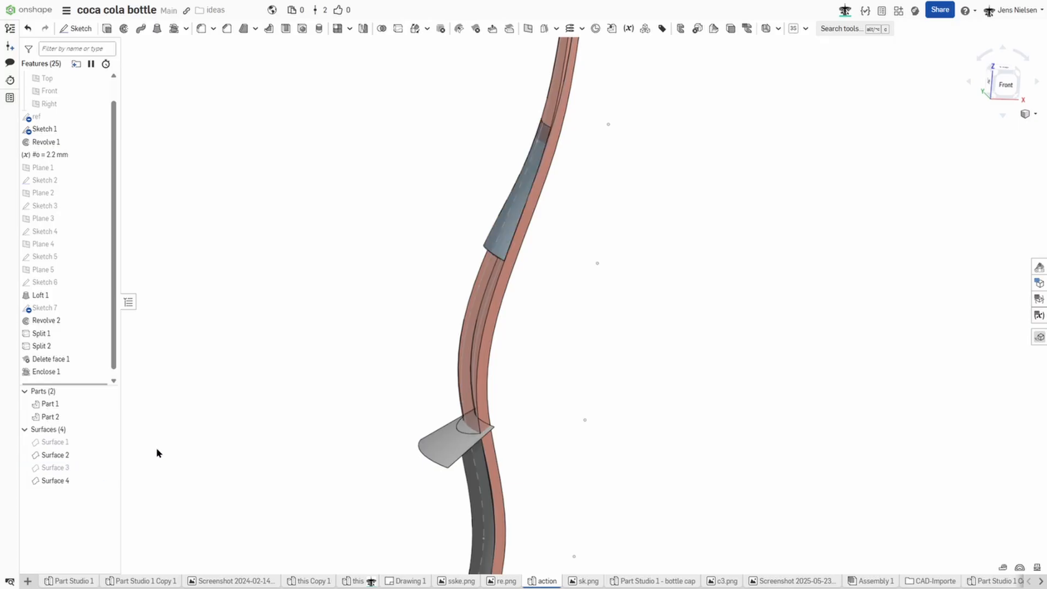
{"action": "right_click_drag", "start_coordinate": [338, 335], "coordinate": [508, 228]}
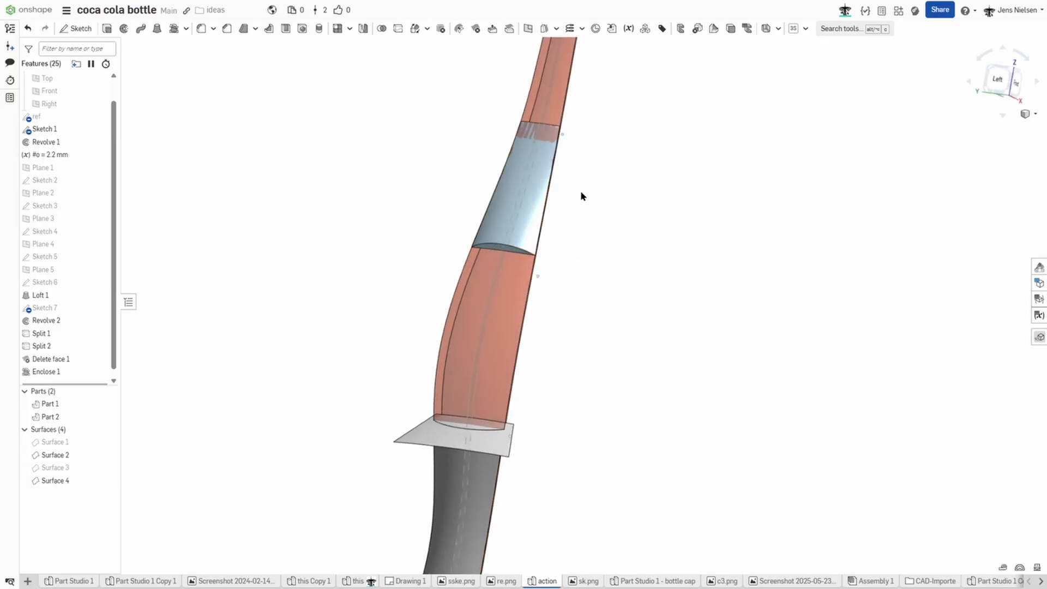
{"action": "mouse_move", "coordinate": [636, 222]}
{"action": "right_mouse_down"}
{"action": "mouse_move", "coordinate": [519, 288]}
{"action": "mouse_move", "coordinate": [234, 341]}
{"action": "mouse_move", "coordinate": [231, 245]}
{"action": "right_mouse_up"}
Step: Enclose the lower planar, loft and outer revolve faces as Enclose 2, then hide Surfaces 2 and 4
{"action": "left_click", "coordinate": [174, 29]}
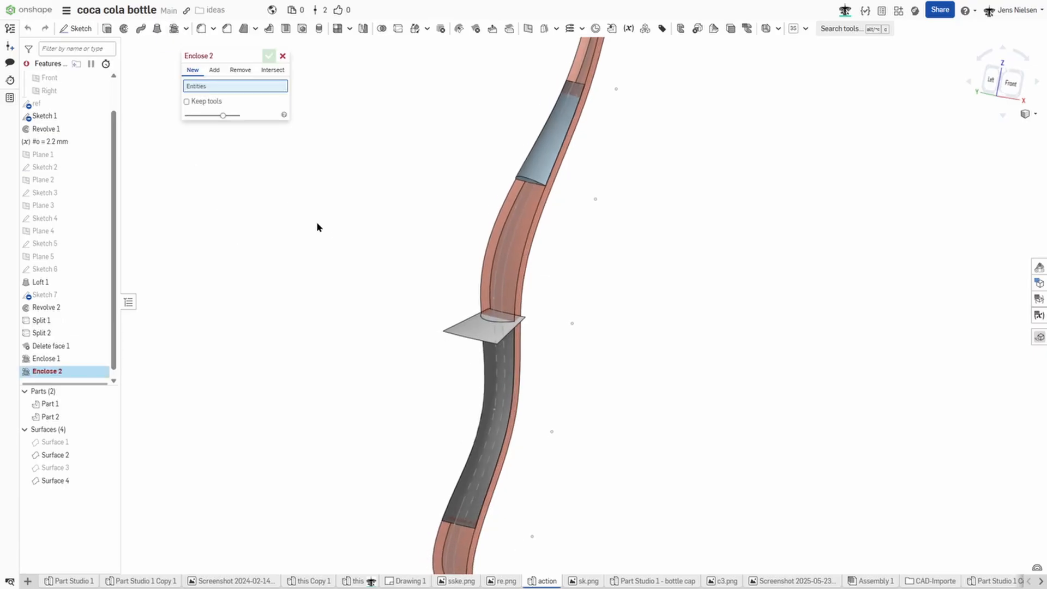
{"action": "left_click", "coordinate": [460, 347]}
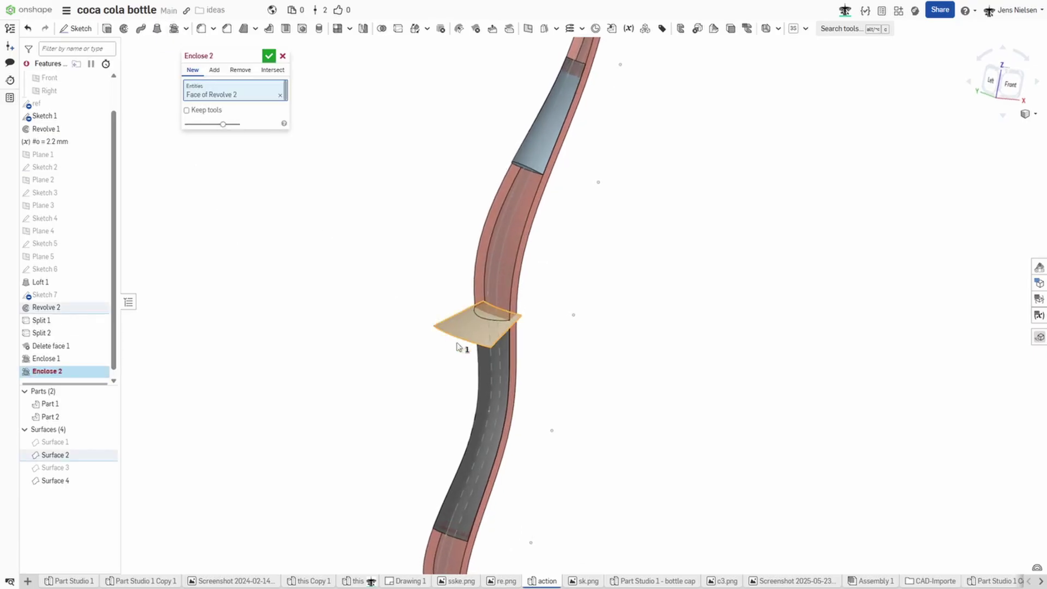
{"action": "left_click", "coordinate": [476, 400]}
{"action": "left_click", "coordinate": [436, 546]}
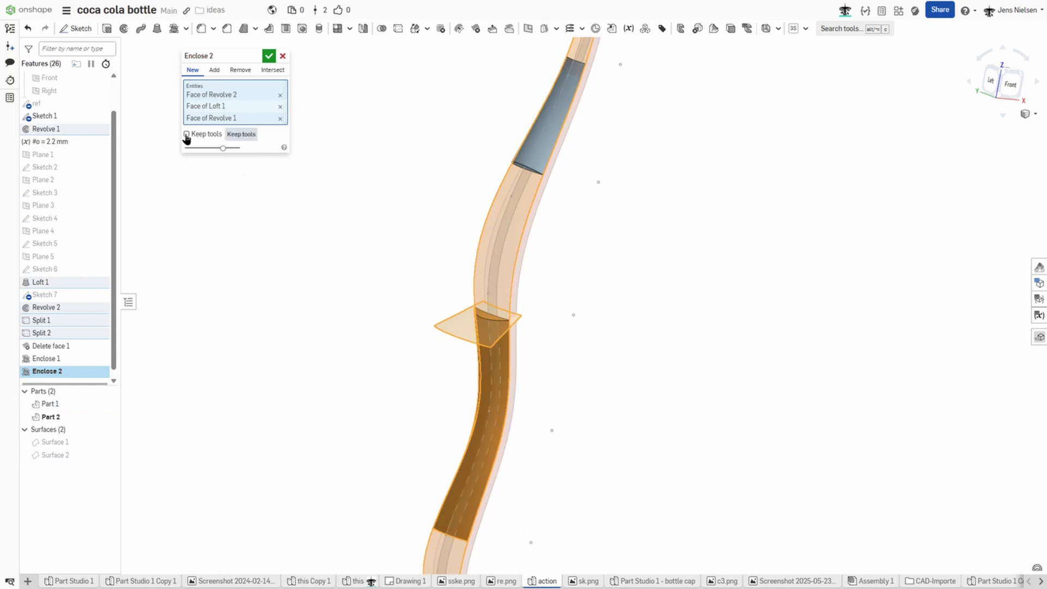
{"action": "left_click", "coordinate": [268, 57]}
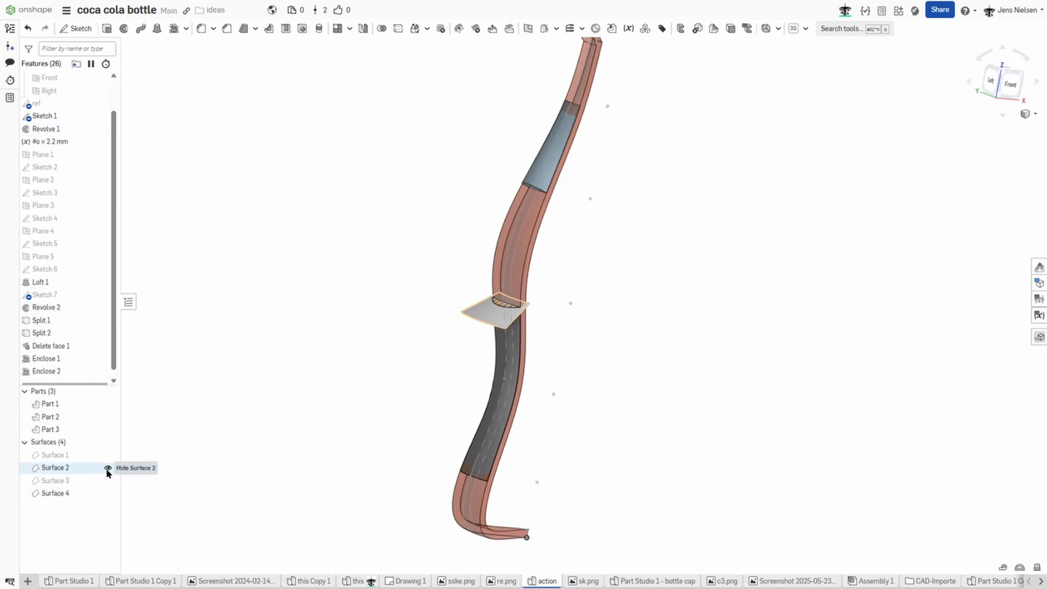
{"action": "left_click", "coordinate": [107, 468]}
{"action": "left_click", "coordinate": [107, 494]}
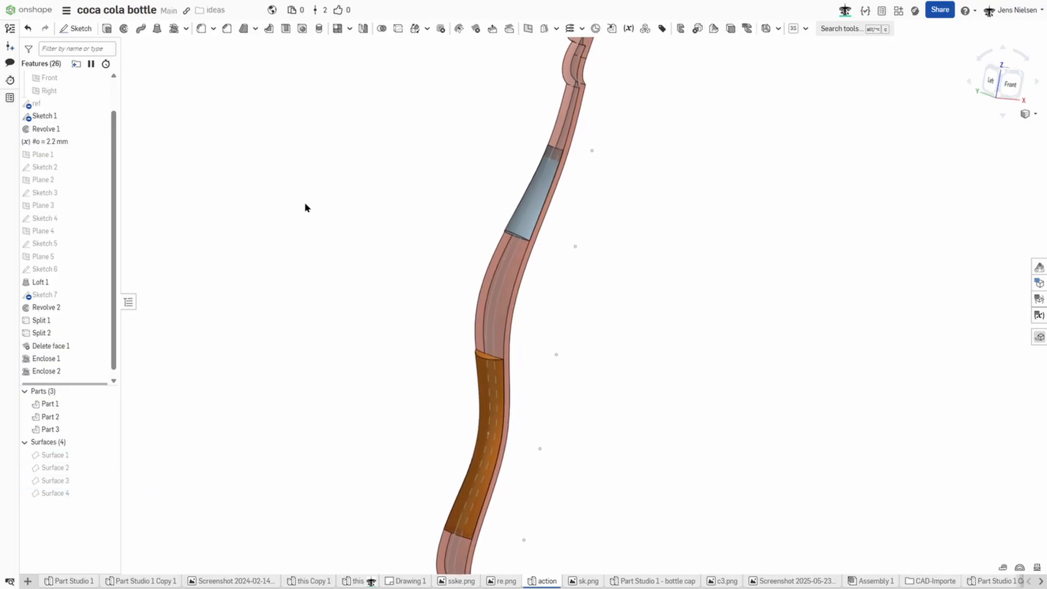
{"action": "left_click", "coordinate": [381, 29]}
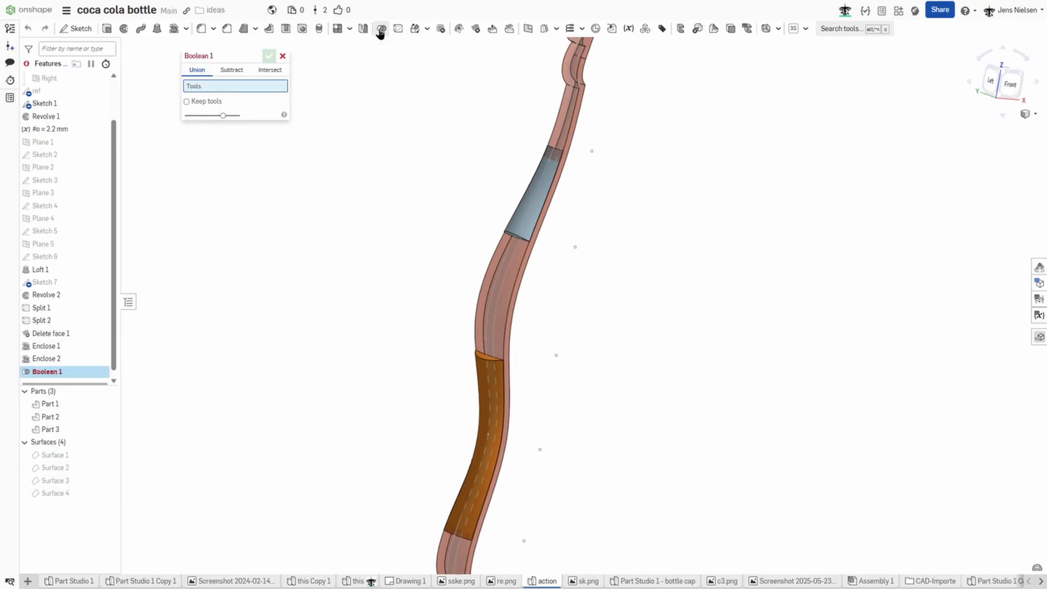
Step: Boolean-union Part 1, Part 2 and Part 3 into one solid and hide Sketch 1
{"action": "left_click", "coordinate": [80, 407]}
{"action": "left_click", "coordinate": [80, 417]}
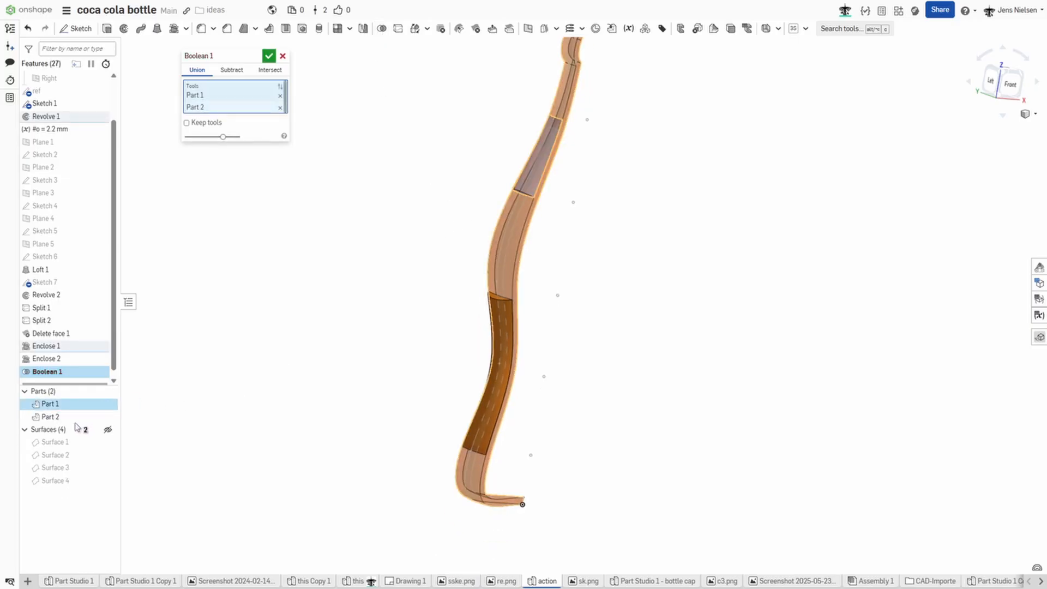
{"action": "left_click", "coordinate": [74, 419]}
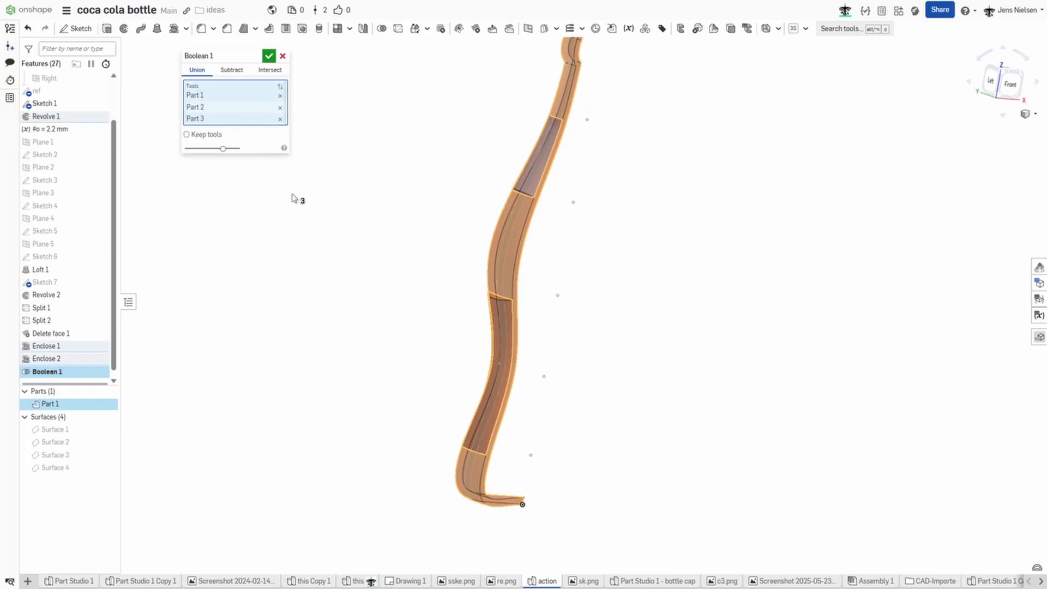
{"action": "left_click", "coordinate": [268, 55]}
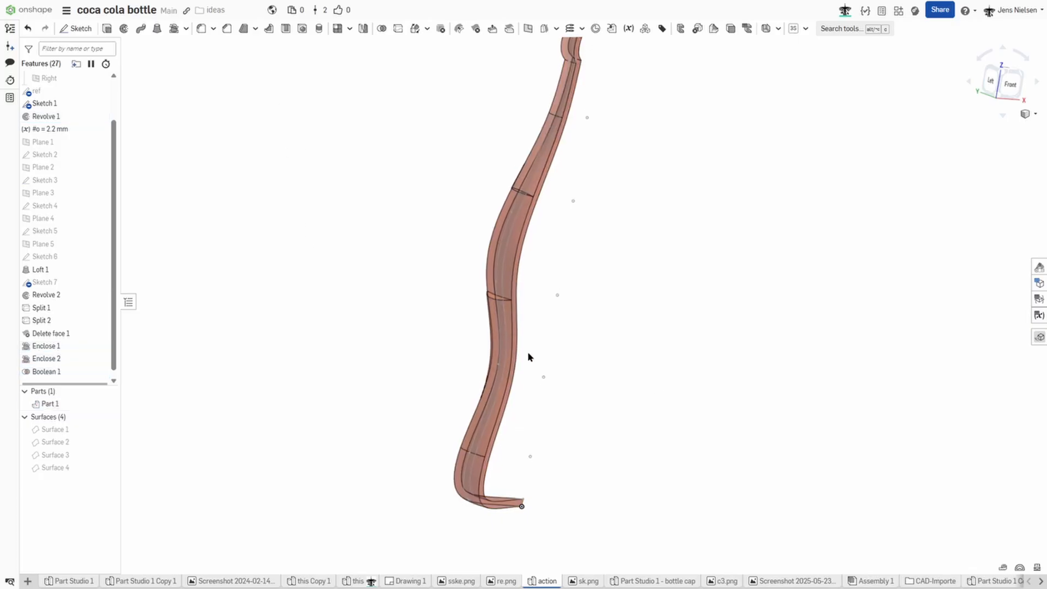
{"action": "right_click_drag", "start_coordinate": [582, 366], "coordinate": [665, 388]}
{"action": "scroll", "coordinate": [665, 388], "scroll_direction": "up", "scroll_amount": 3}
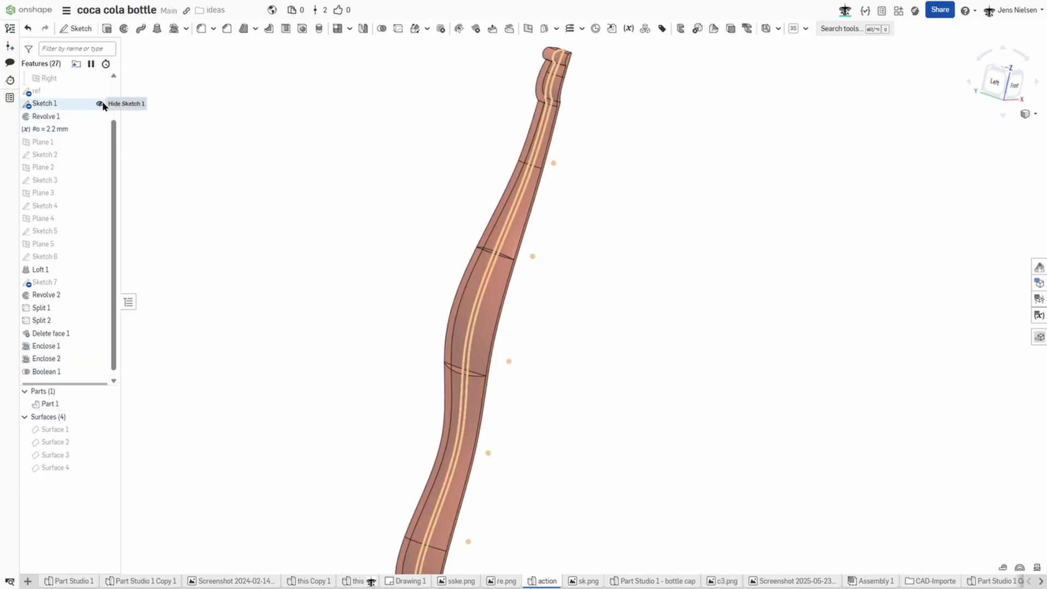
{"action": "left_click", "coordinate": [101, 104]}
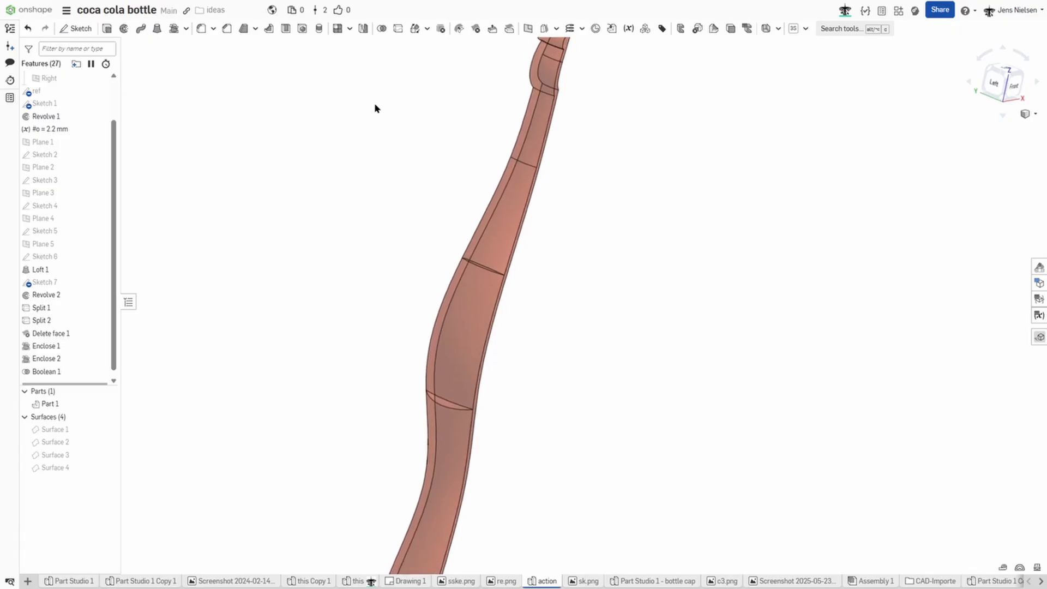
{"action": "right_click_drag", "start_coordinate": [407, 217], "coordinate": [452, 258]}
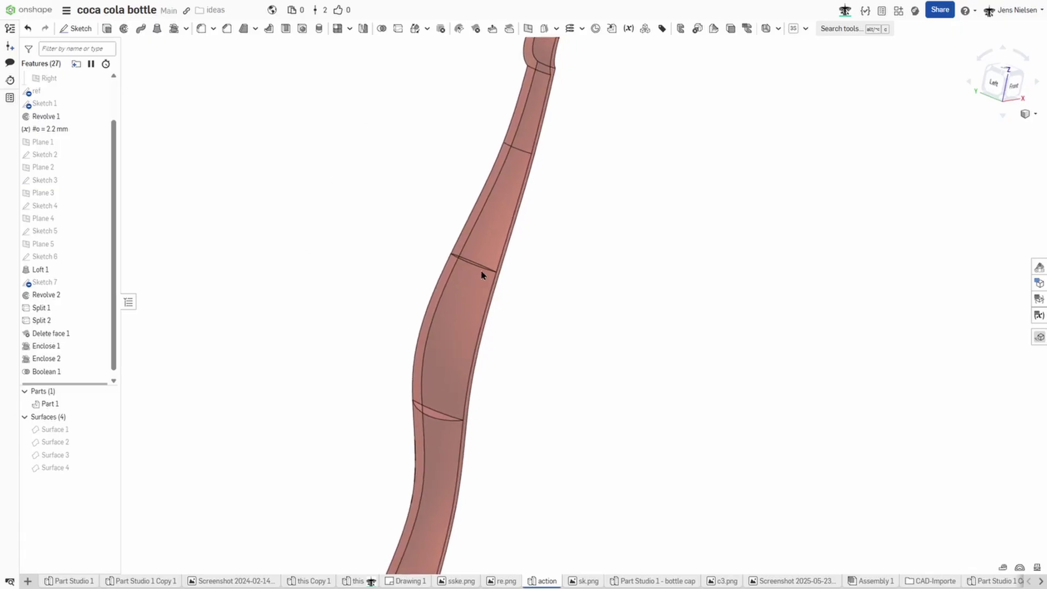
Step: Fillet the upper and lower ring edges of the Enclose bodies with a 1.4 mm radius
{"action": "left_click", "coordinate": [207, 27]}
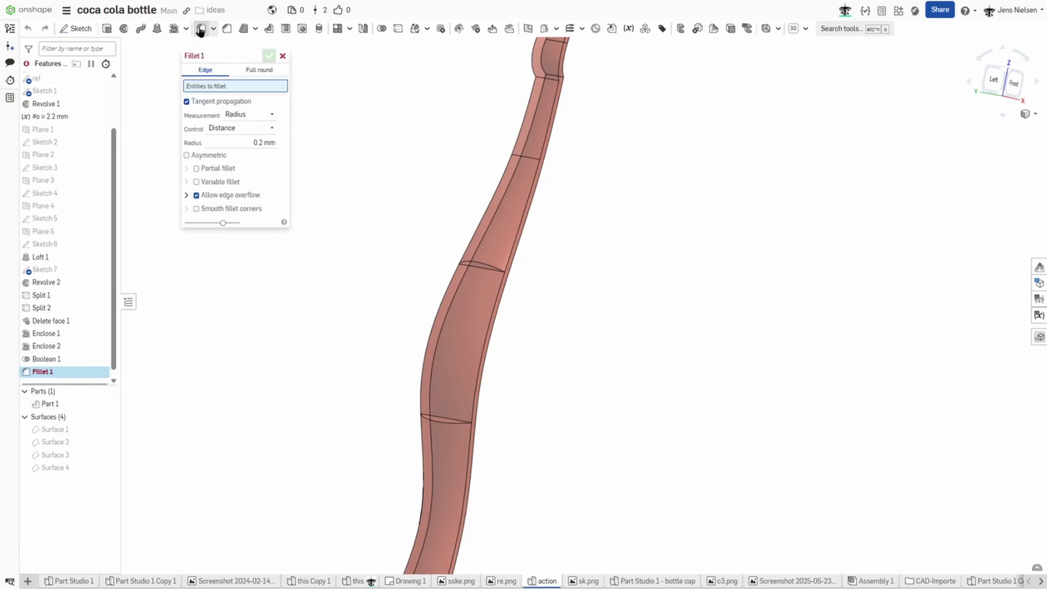
{"action": "left_click", "coordinate": [263, 141]}
{"action": "type", "text": "1."}
{"action": "type", "text": "4"}
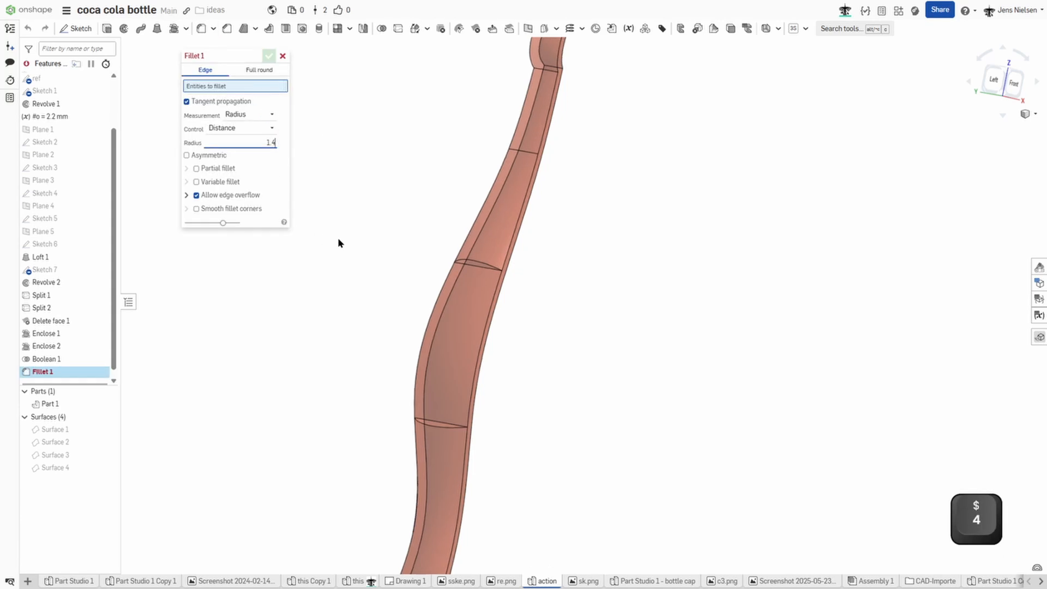
{"action": "right_click_drag", "start_coordinate": [316, 236], "coordinate": [407, 253]}
{"action": "left_click", "coordinate": [444, 262]}
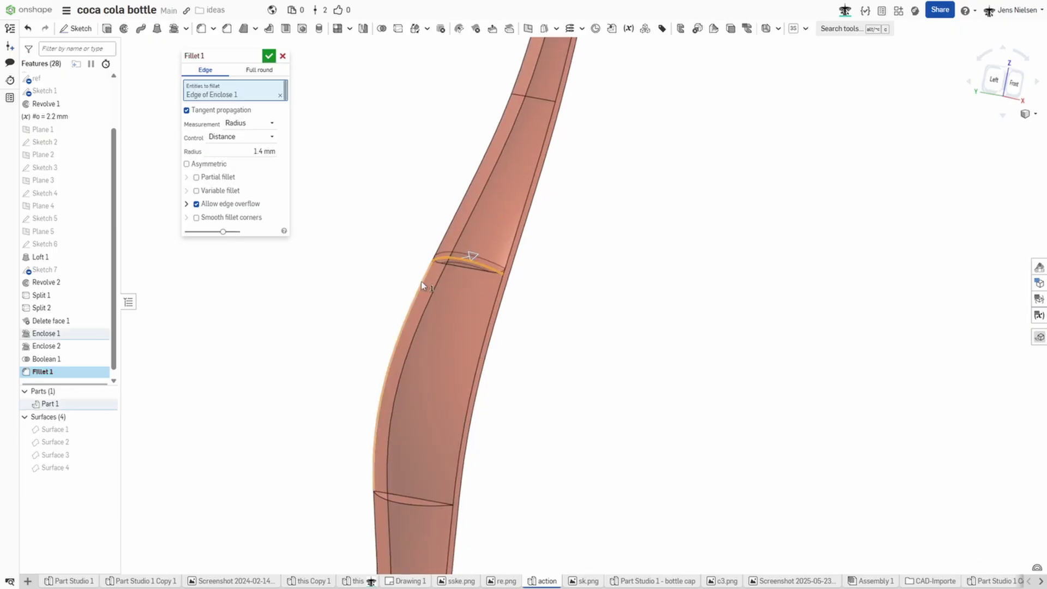
{"action": "left_click", "coordinate": [387, 503]}
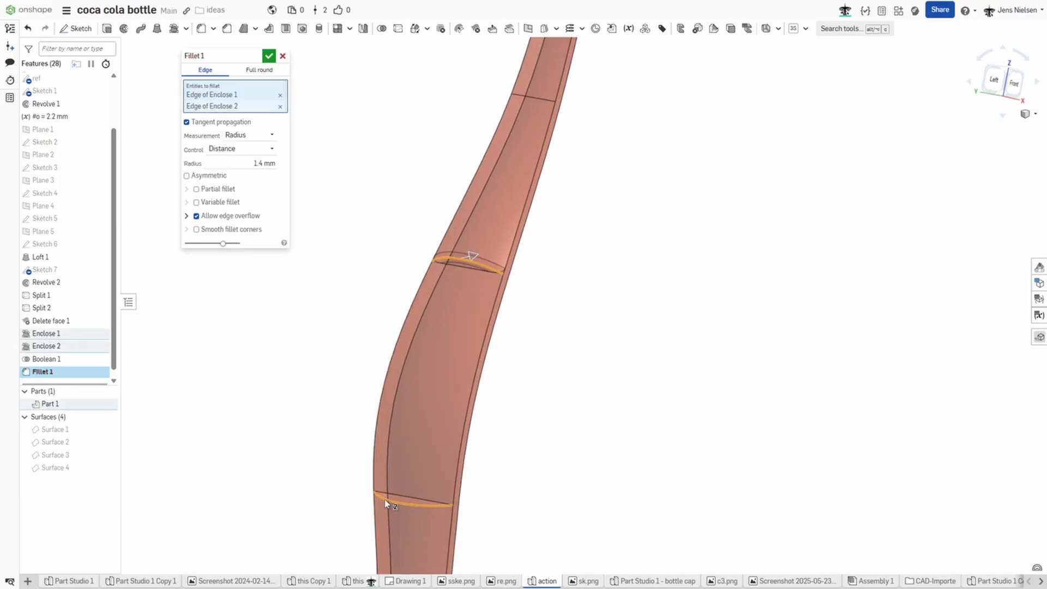
{"action": "left_click", "coordinate": [268, 56]}
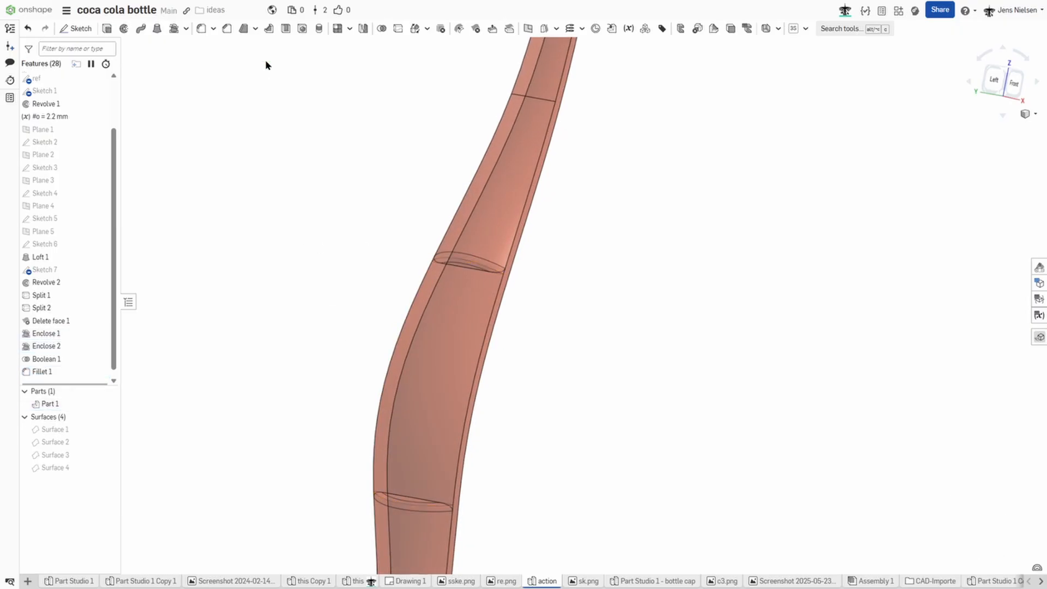
Step: Add a second 1.4 mm fillet on the two joint ring edges of Boolean 1
{"action": "left_click", "coordinate": [201, 31]}
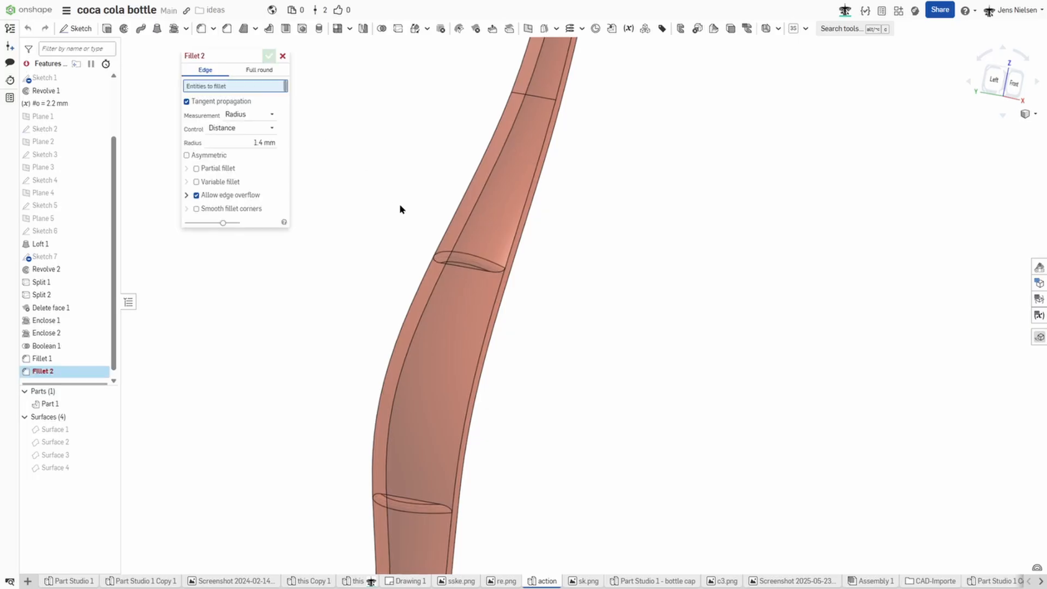
{"action": "scroll", "coordinate": [421, 252], "scroll_direction": "up", "scroll_amount": 3}
{"action": "left_click", "coordinate": [422, 247]}
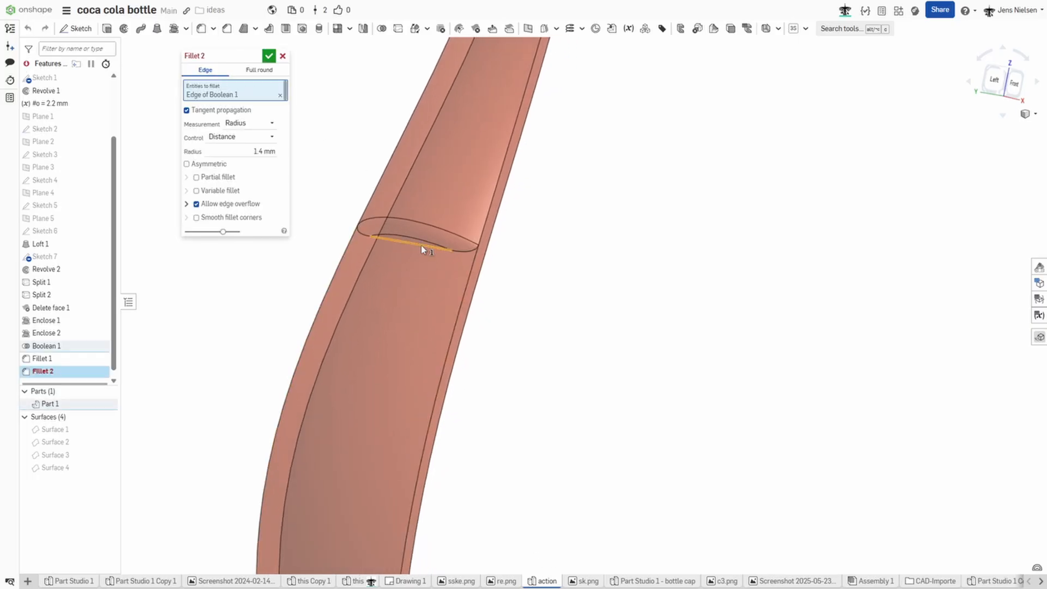
{"action": "right_click_drag", "start_coordinate": [328, 270], "coordinate": [396, 416]}
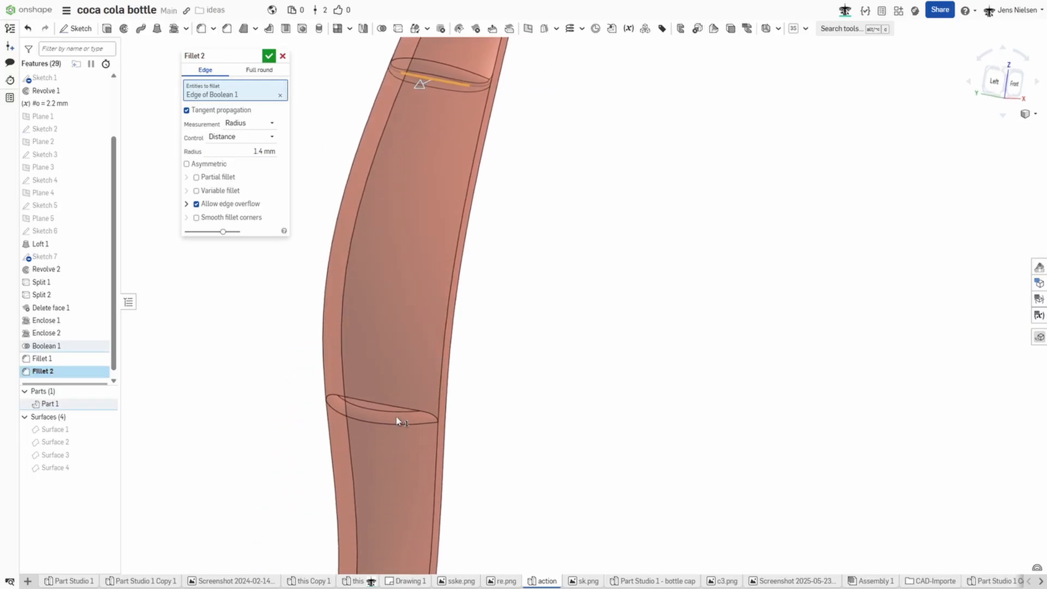
{"action": "left_click", "coordinate": [389, 401]}
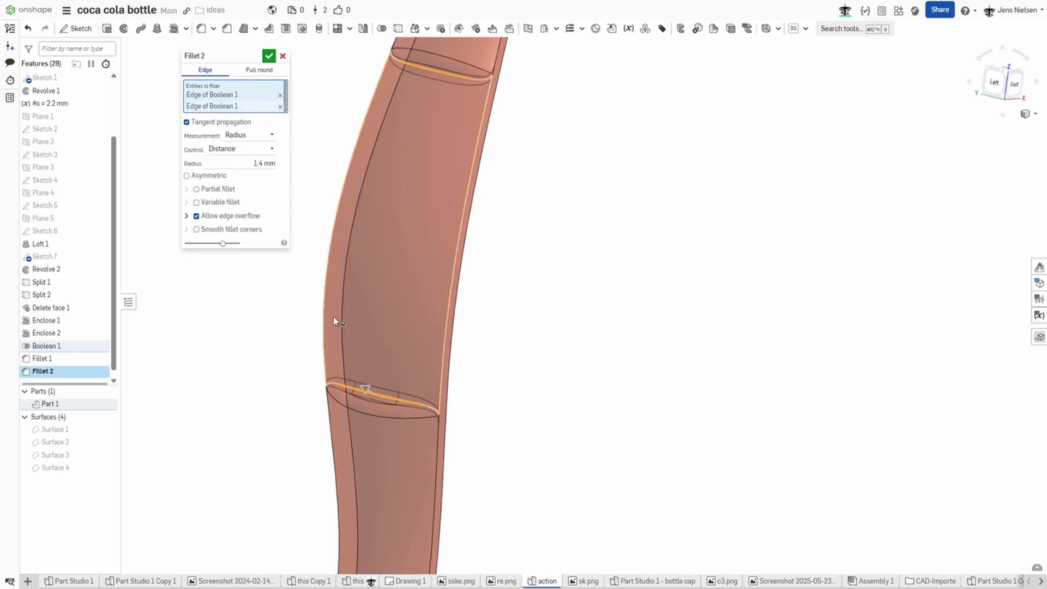
{"action": "left_click", "coordinate": [271, 57]}
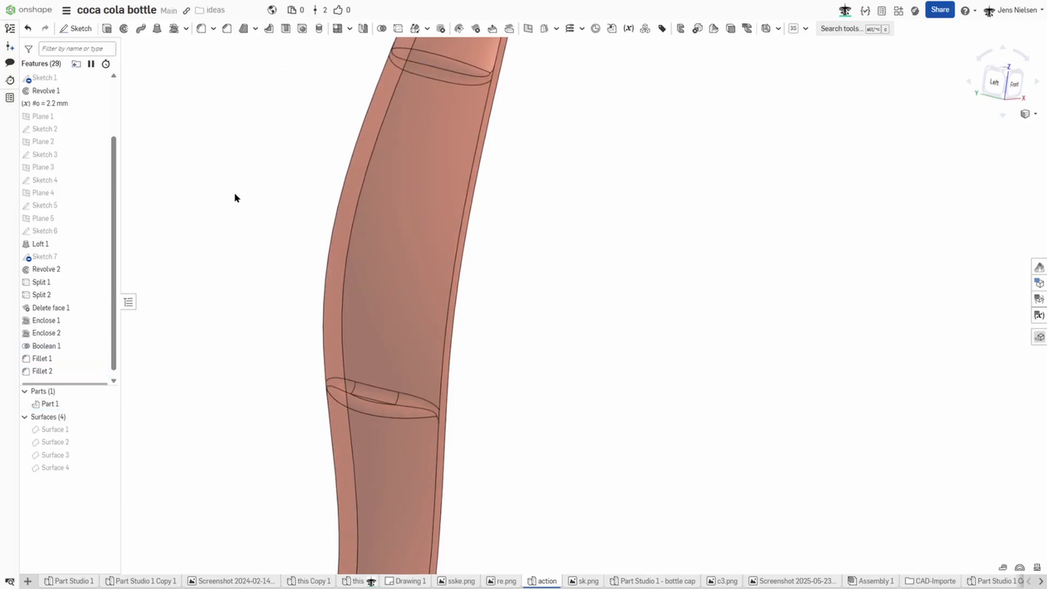
{"action": "right_click_drag", "start_coordinate": [234, 195], "coordinate": [254, 245]}
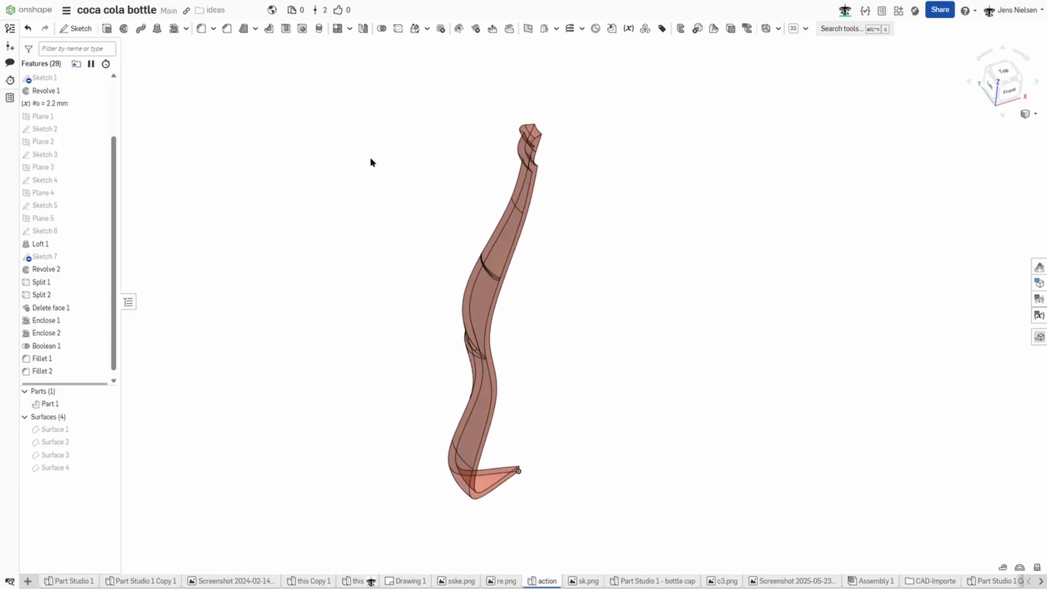
Step: Start a circular pattern of Part 1 using the shown Sketch 7 line as its axis
{"action": "left_click", "coordinate": [351, 29]}
{"action": "left_click", "coordinate": [361, 61]}
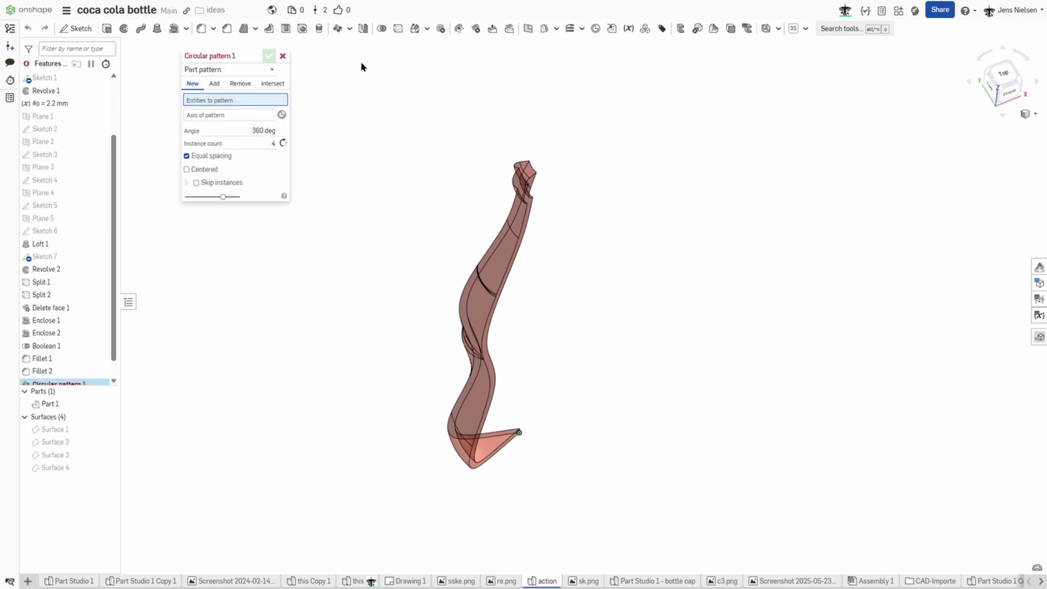
{"action": "left_click", "coordinate": [476, 301]}
{"action": "left_click", "coordinate": [230, 122]}
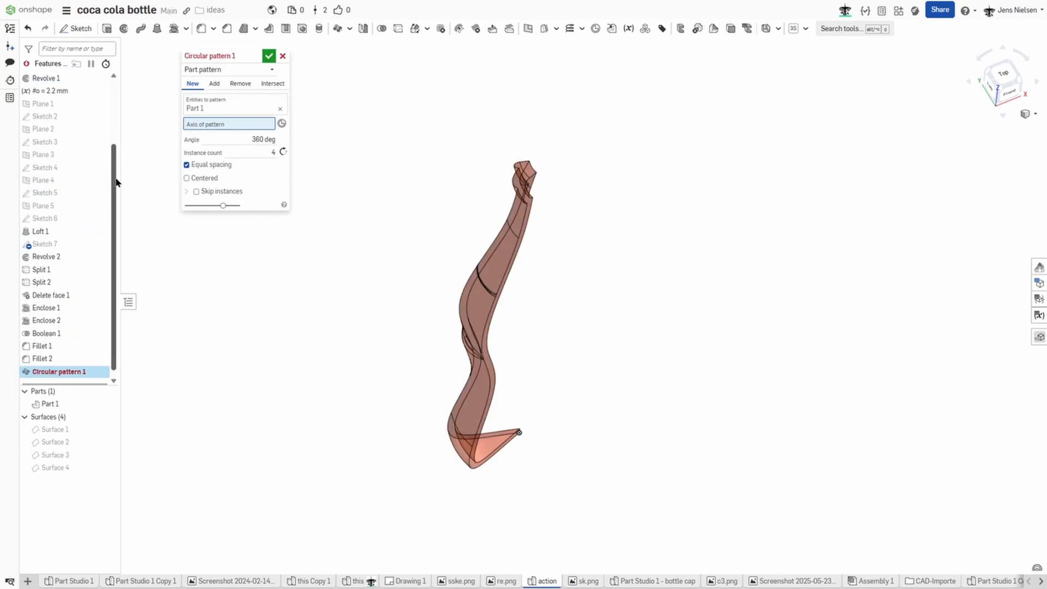
{"action": "scroll", "coordinate": [74, 196], "scroll_direction": "up", "scroll_amount": 3}
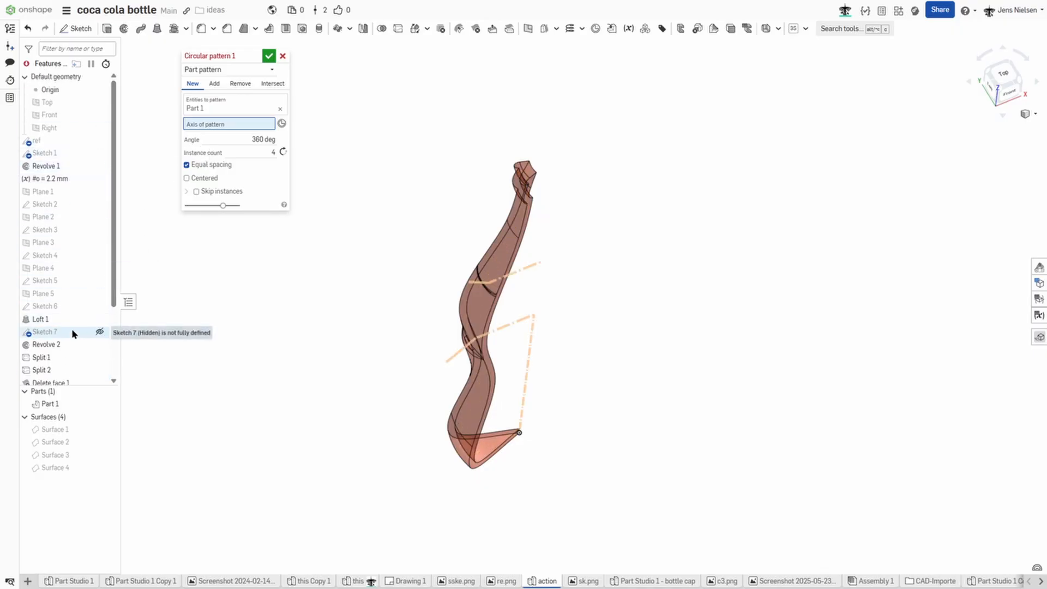
{"action": "left_click", "coordinate": [99, 331]}
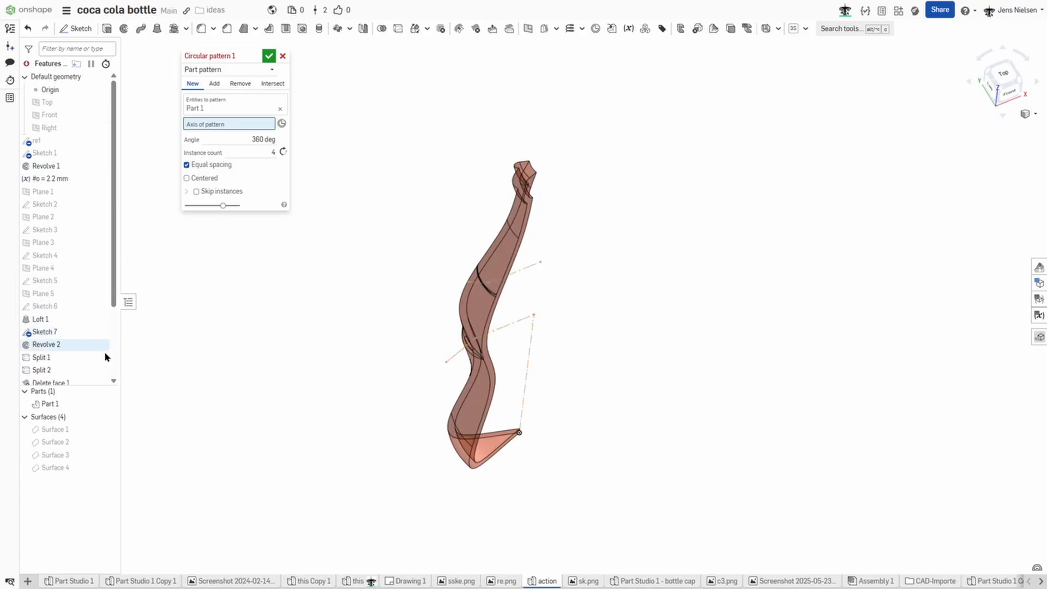
{"action": "left_click", "coordinate": [524, 399]}
Step: Set 10 instances, Add with Merge with all, and accept Circular pattern 1
{"action": "left_click", "coordinate": [275, 161]}
{"action": "type", "text": "10"}
{"action": "key", "text": "Tab"}
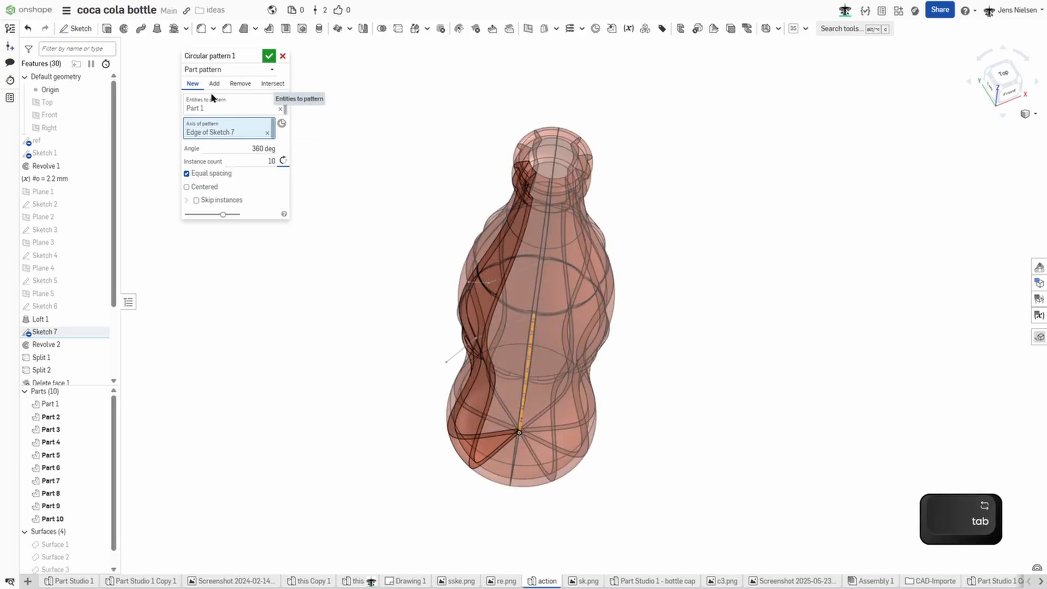
{"action": "left_click", "coordinate": [214, 84]}
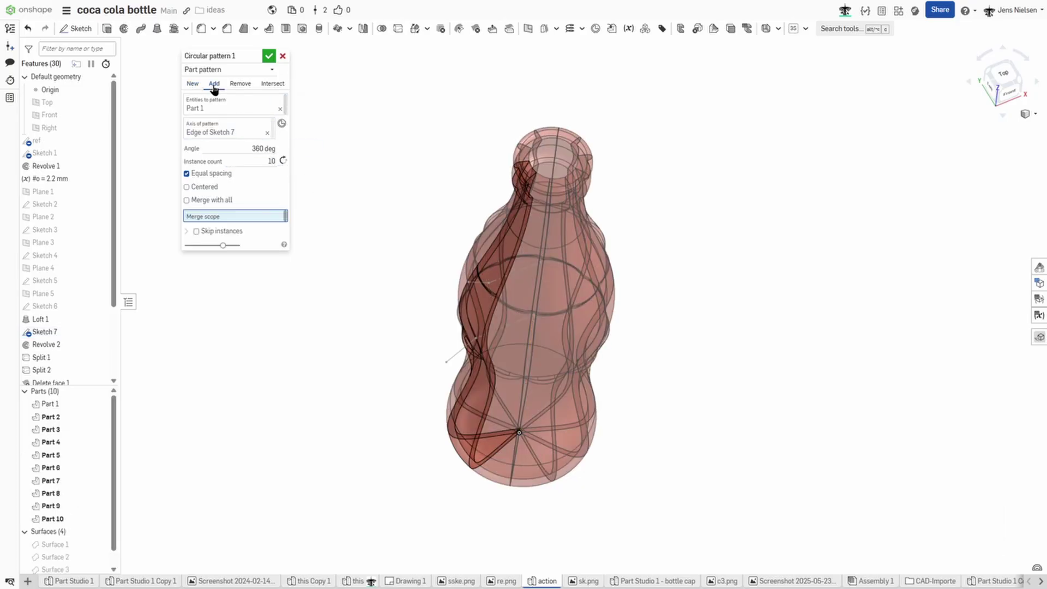
{"action": "left_click", "coordinate": [187, 200]}
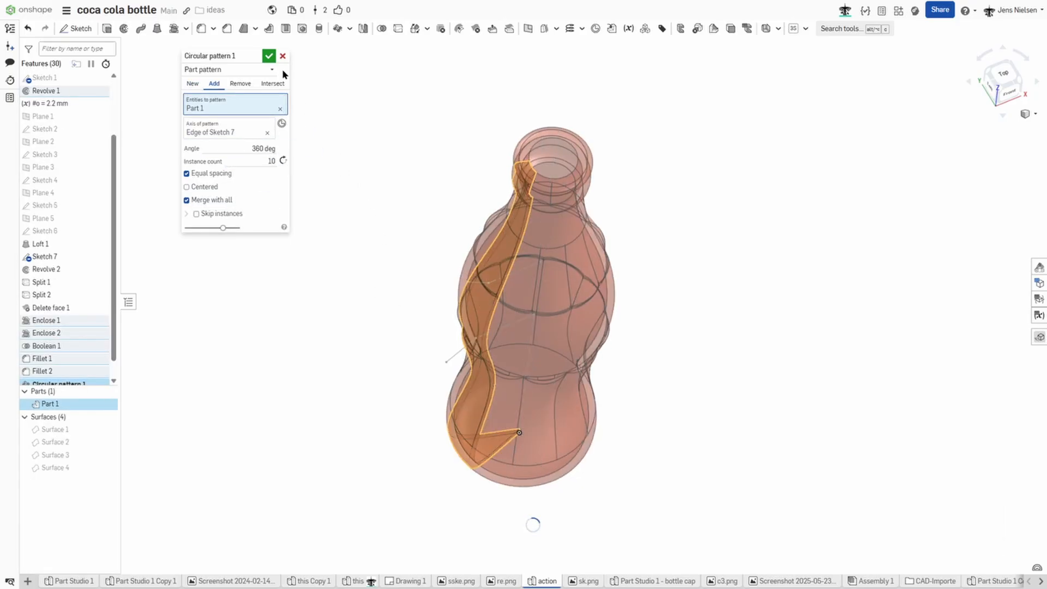
{"action": "left_click", "coordinate": [269, 56]}
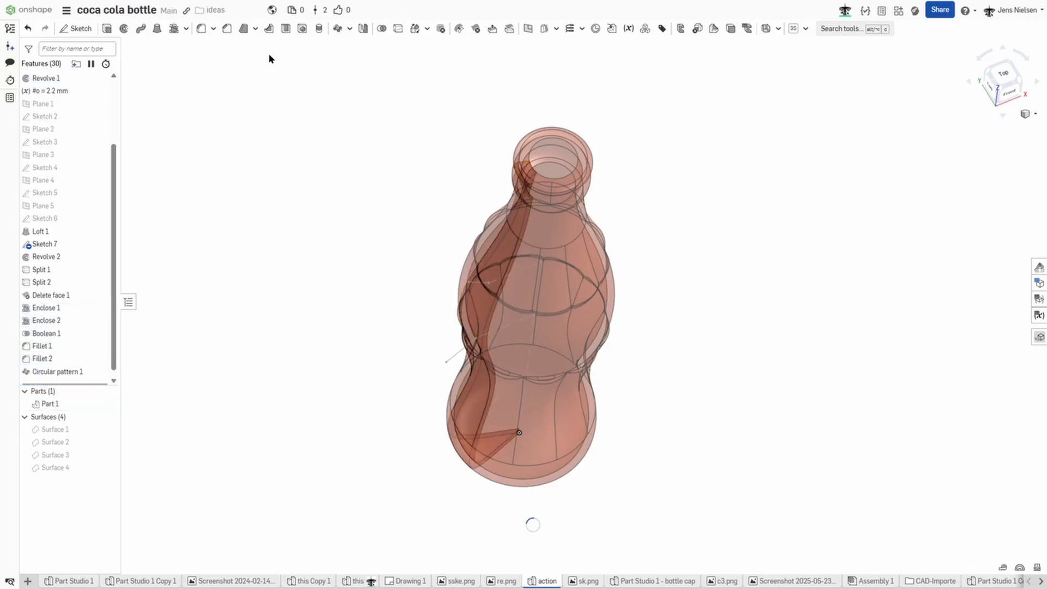
Step: Give Part 1 a light grey appearance with transparency 0.20 for a clear glass look
{"action": "key", "text": "shift+1"}
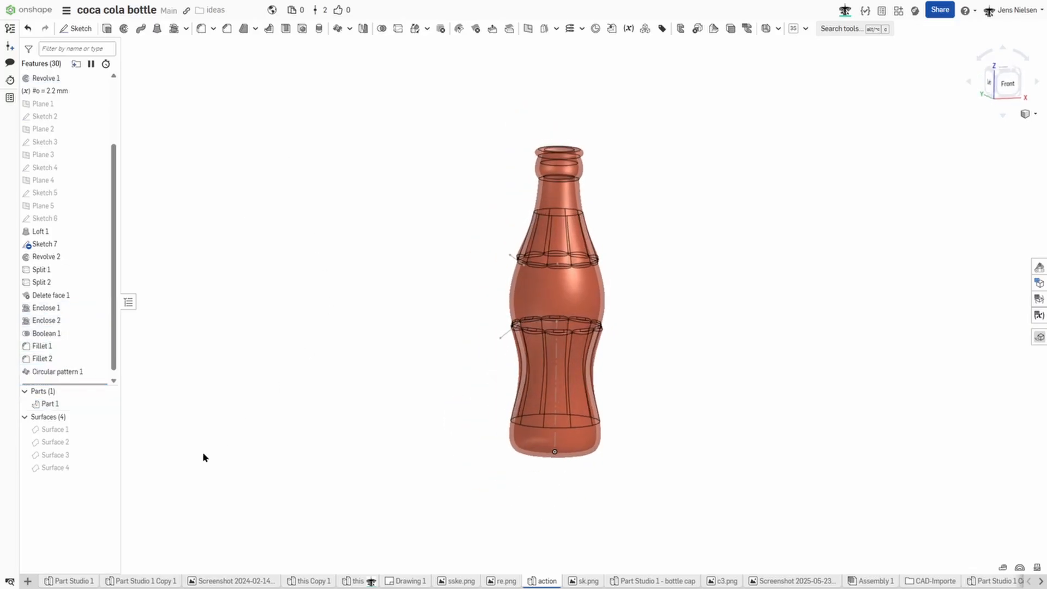
{"action": "right_click", "coordinate": [85, 407]}
{"action": "left_click", "coordinate": [132, 446]}
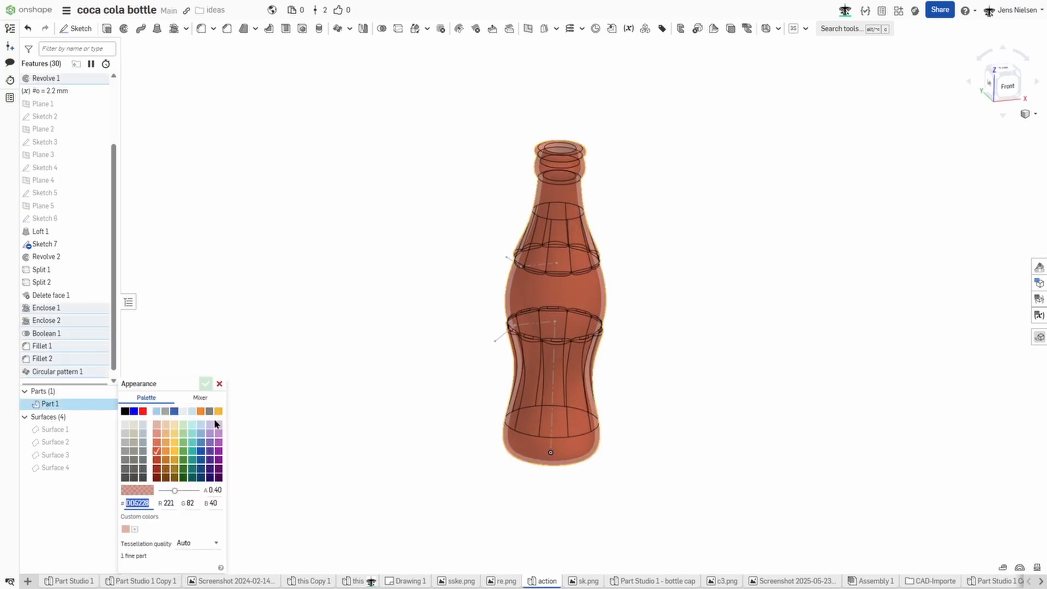
{"action": "left_click", "coordinate": [186, 411]}
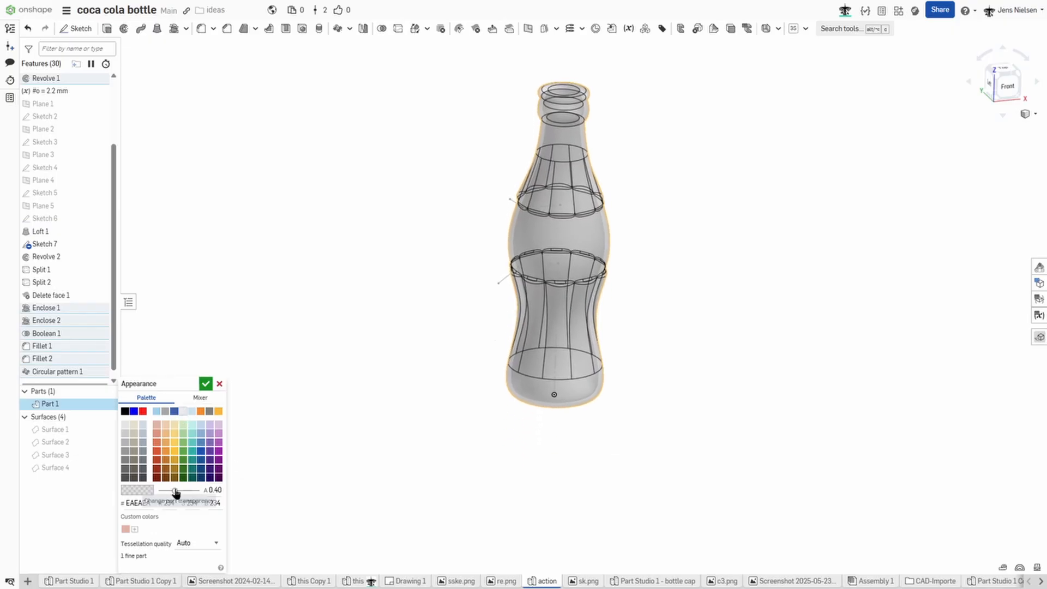
{"action": "left_click_drag", "start_coordinate": [173, 497], "coordinate": [166, 499]}
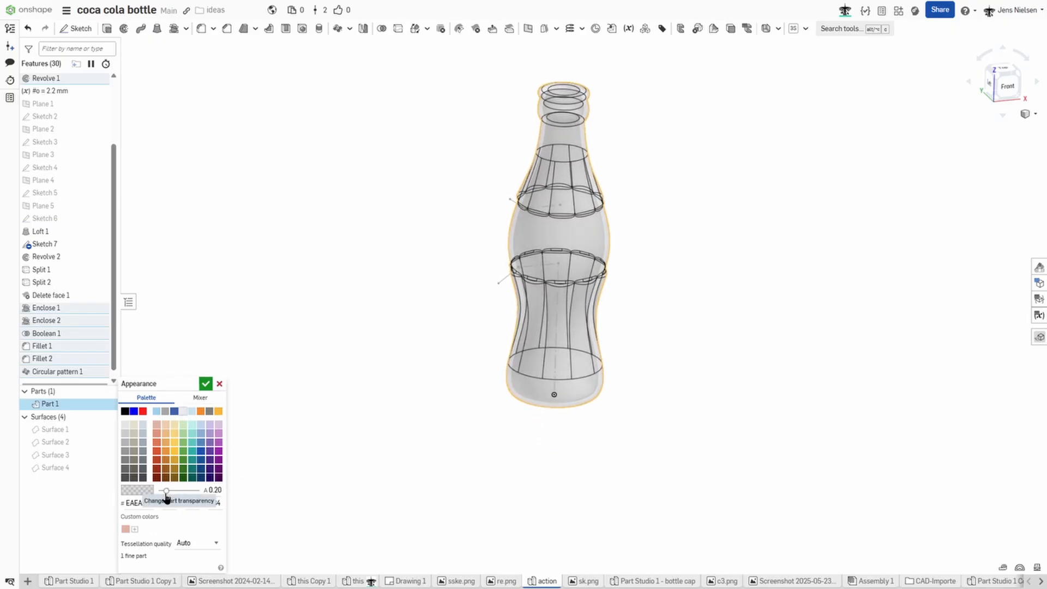
{"action": "left_click", "coordinate": [206, 384]}
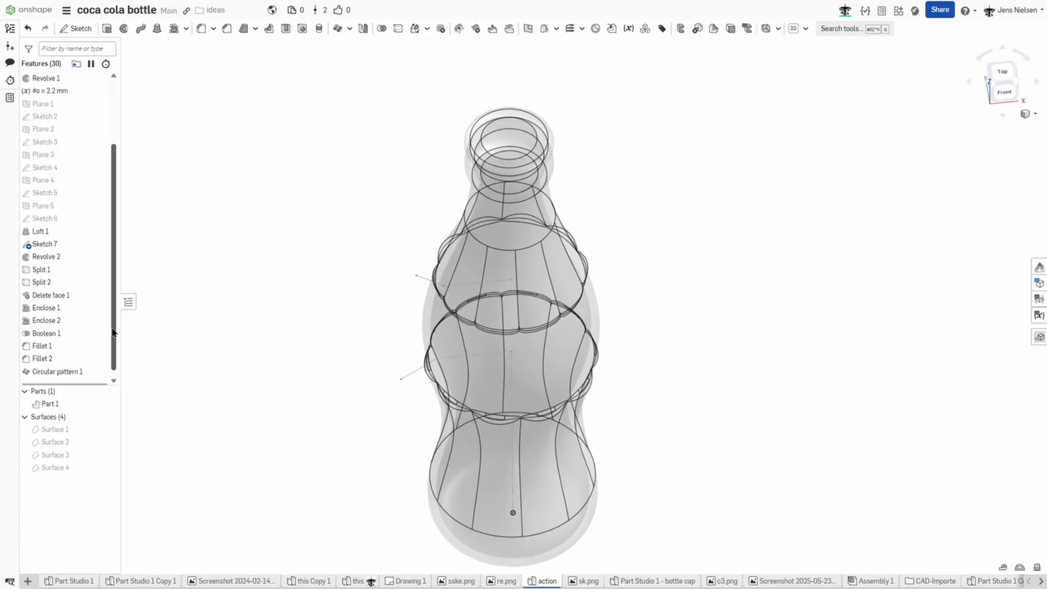
Step: Enclose the bottle interior below Plane 5 with Keep tools, creating liquid Part 2
{"action": "left_click", "coordinate": [77, 207]}
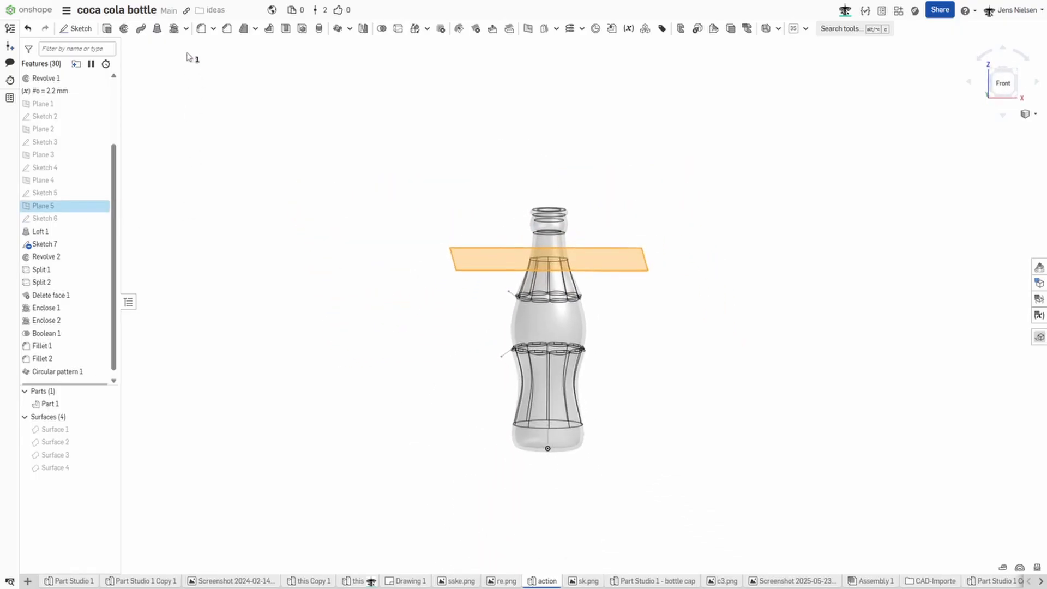
{"action": "left_click", "coordinate": [173, 30]}
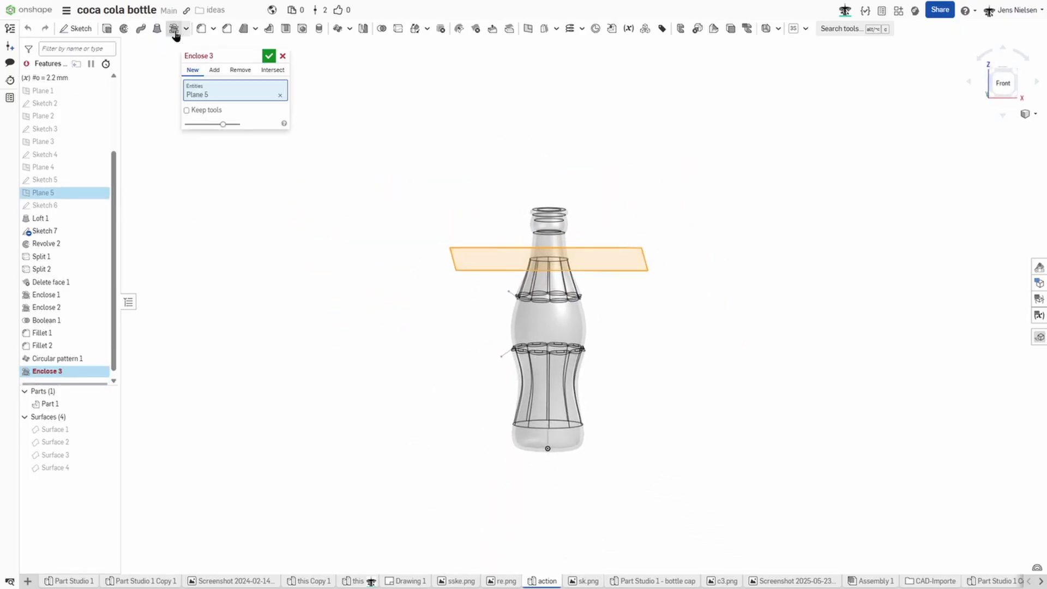
{"action": "left_click", "coordinate": [186, 111]}
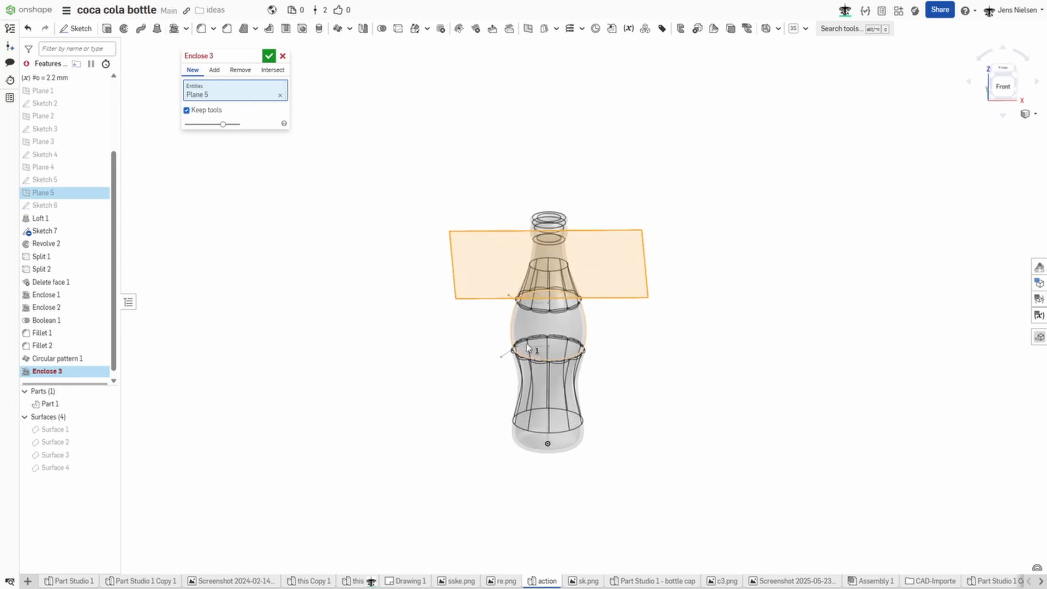
{"action": "mouse_move", "coordinate": [550, 317]}
{"action": "right_mouse_down"}
{"action": "mouse_move", "coordinate": [550, 270]}
{"action": "mouse_move", "coordinate": [477, 187]}
{"action": "mouse_move", "coordinate": [508, 334]}
{"action": "right_mouse_up"}
{"action": "left_click", "coordinate": [551, 268]}
{"action": "left_click", "coordinate": [280, 106]}
{"action": "left_click", "coordinate": [507, 335]}
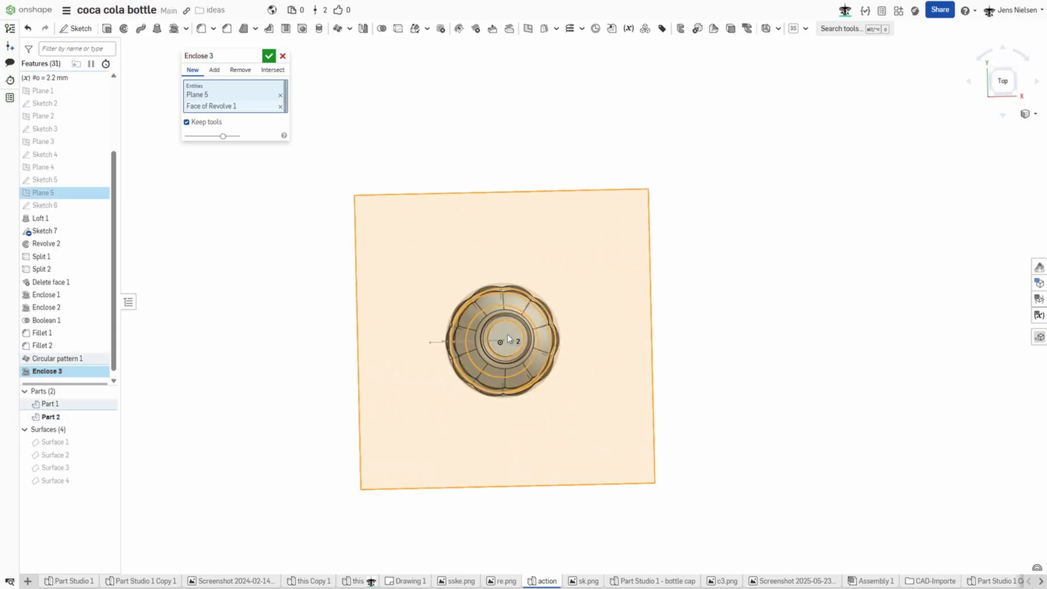
{"action": "key", "text": "shift+1"}
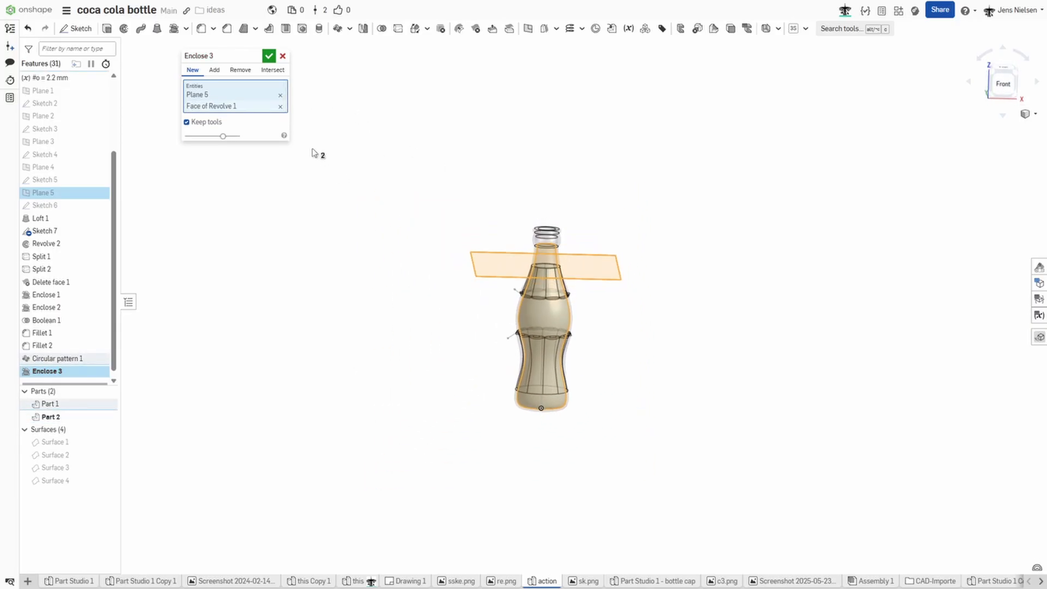
{"action": "left_click", "coordinate": [270, 56]}
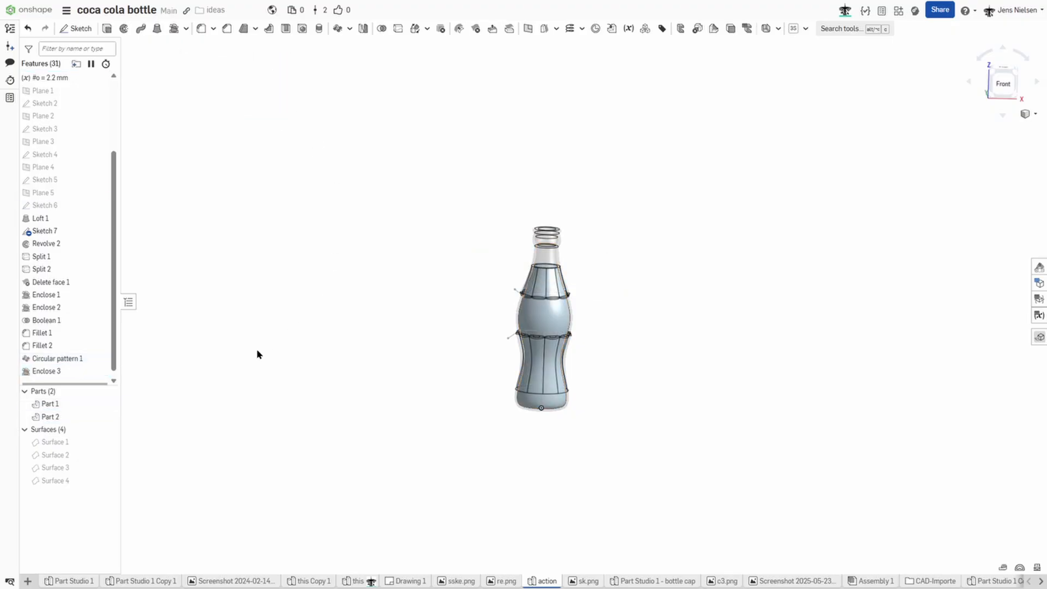
Step: Give Part 2 the dark red-brown 982D0D cola colour
{"action": "right_click", "coordinate": [85, 420]}
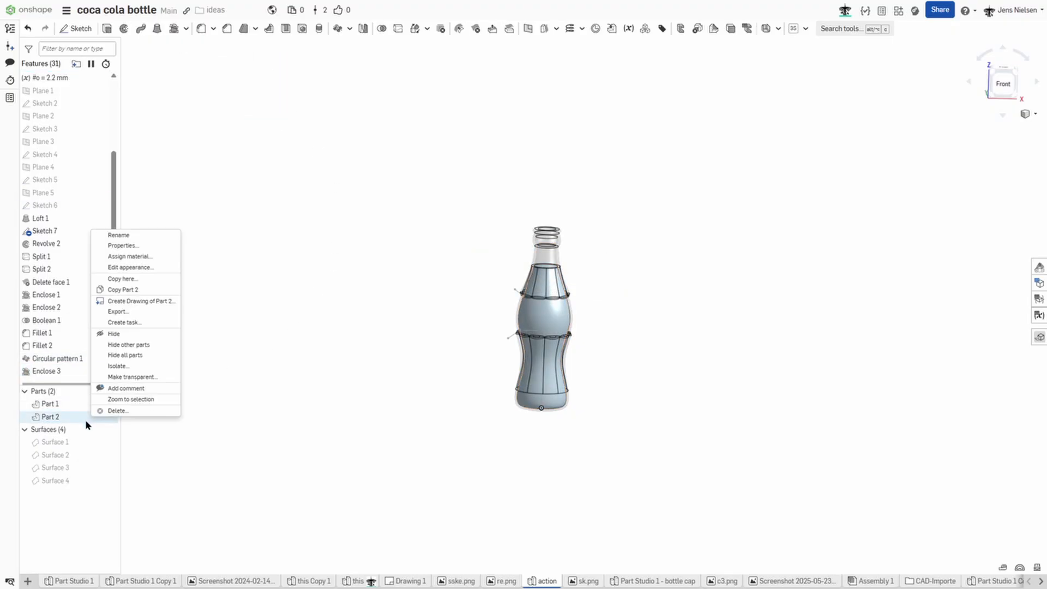
{"action": "left_click", "coordinate": [131, 268]}
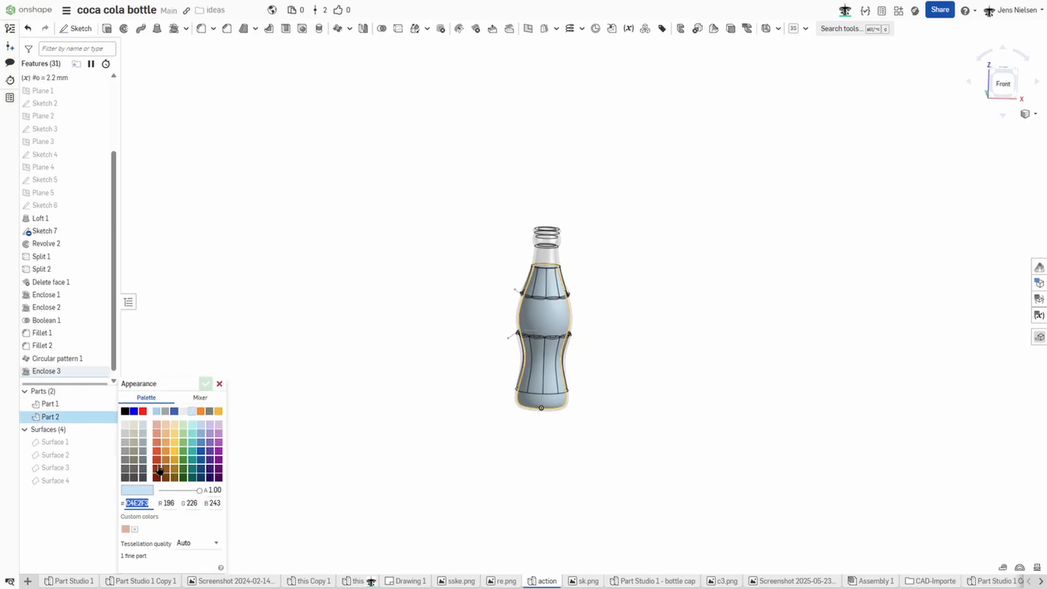
{"action": "left_click", "coordinate": [156, 468]}
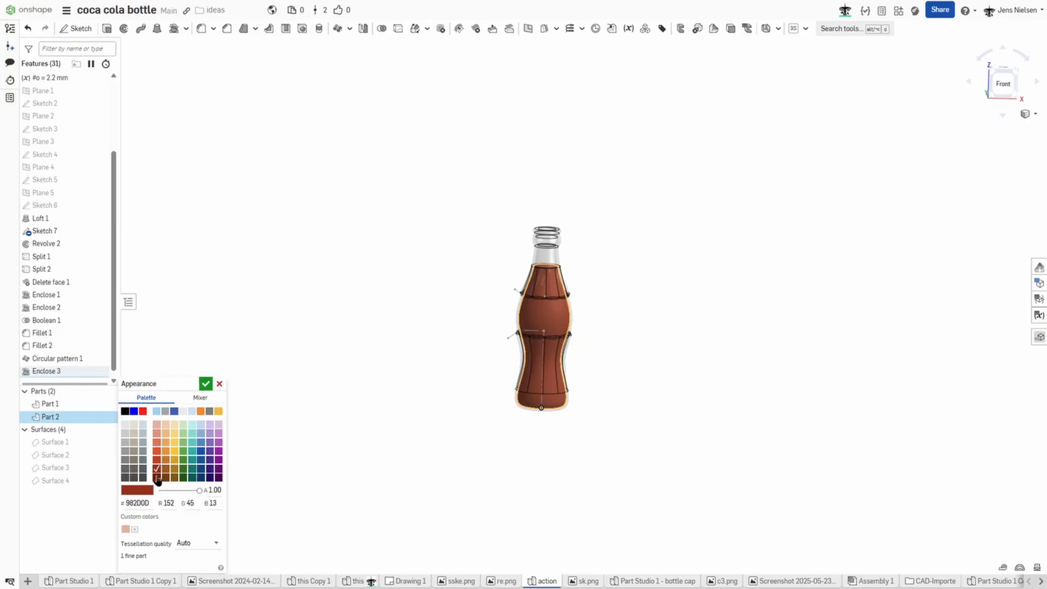
{"action": "left_click", "coordinate": [206, 383]}
{"action": "scroll", "coordinate": [327, 349], "scroll_direction": "up", "scroll_amount": 2}
{"action": "scroll", "coordinate": [326, 349], "scroll_direction": "up", "scroll_amount": 1}
{"action": "scroll", "coordinate": [327, 349], "scroll_direction": "up", "scroll_amount": 2}
{"action": "scroll", "coordinate": [655, 358], "scroll_direction": "up", "scroll_amount": 2}
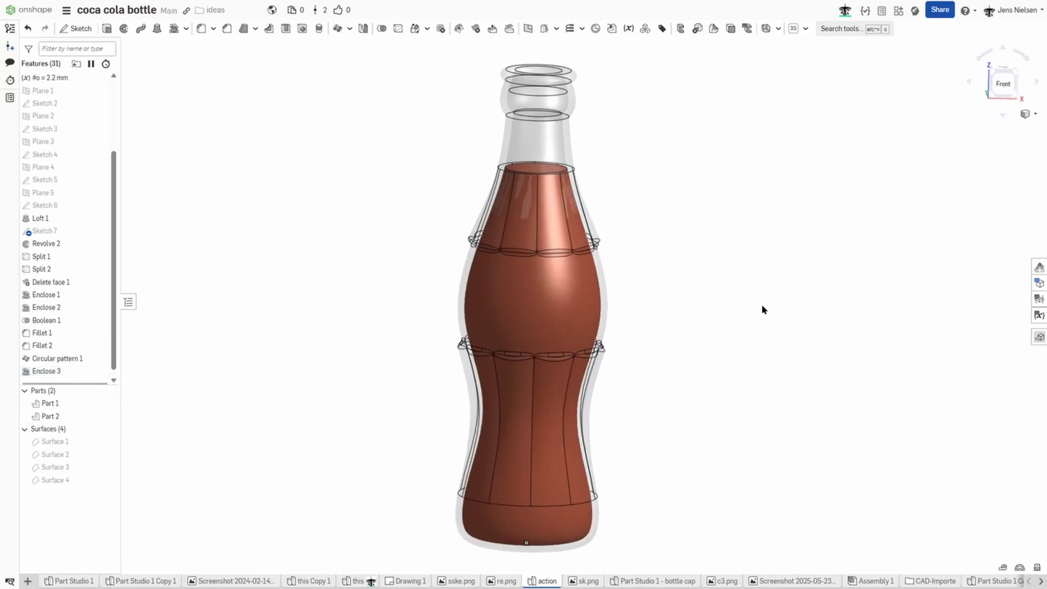